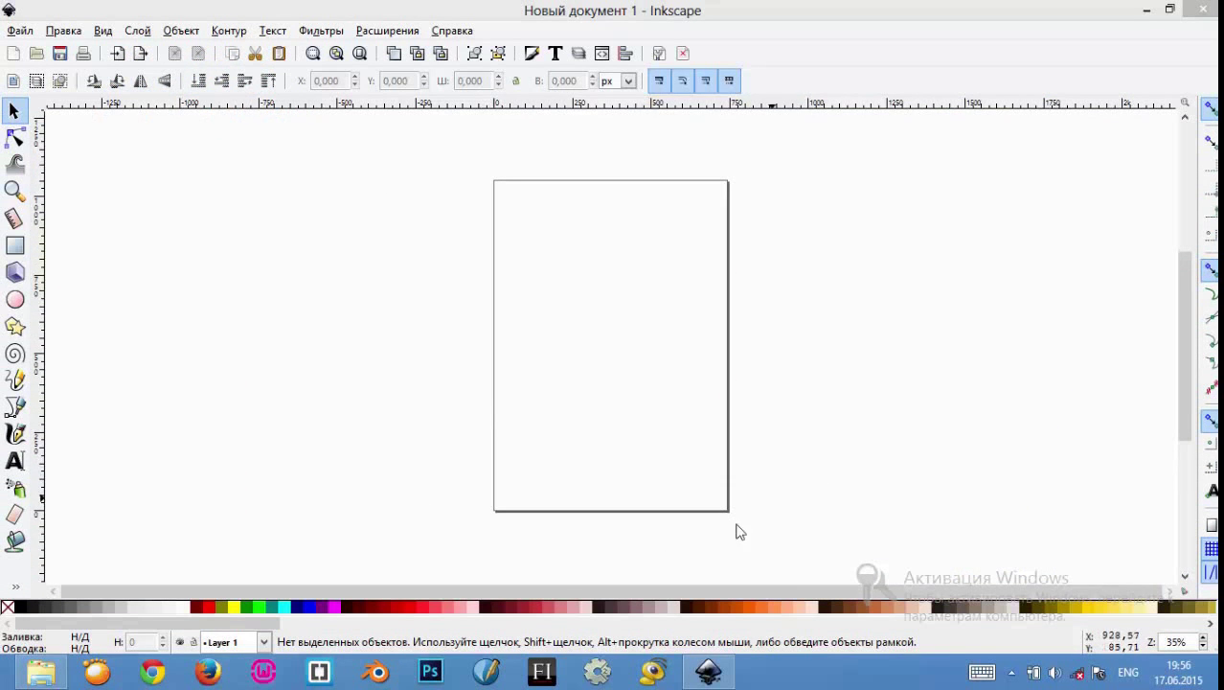
# Step: Import book_cover_UV from the cover folder as an embedded PNG image
pyautogui.moveTo(41, 672)
pyautogui.click(273, 606)
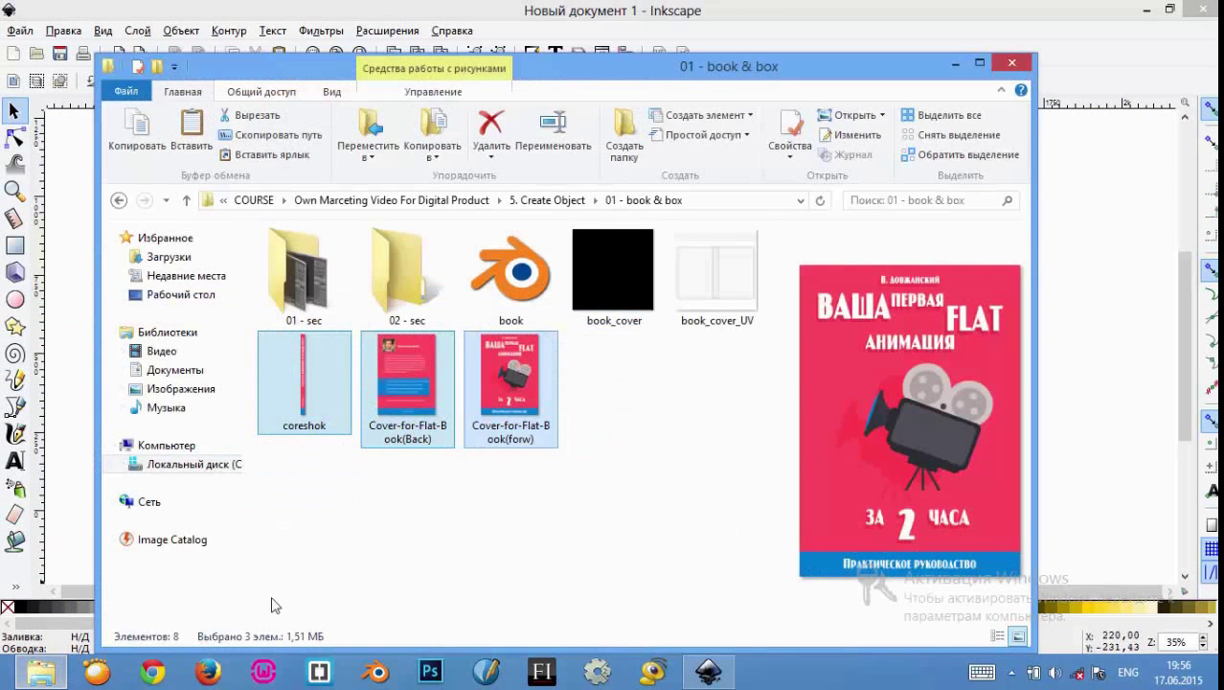
pyautogui.moveTo(631, 75); pyautogui.dragTo(1127, 54)
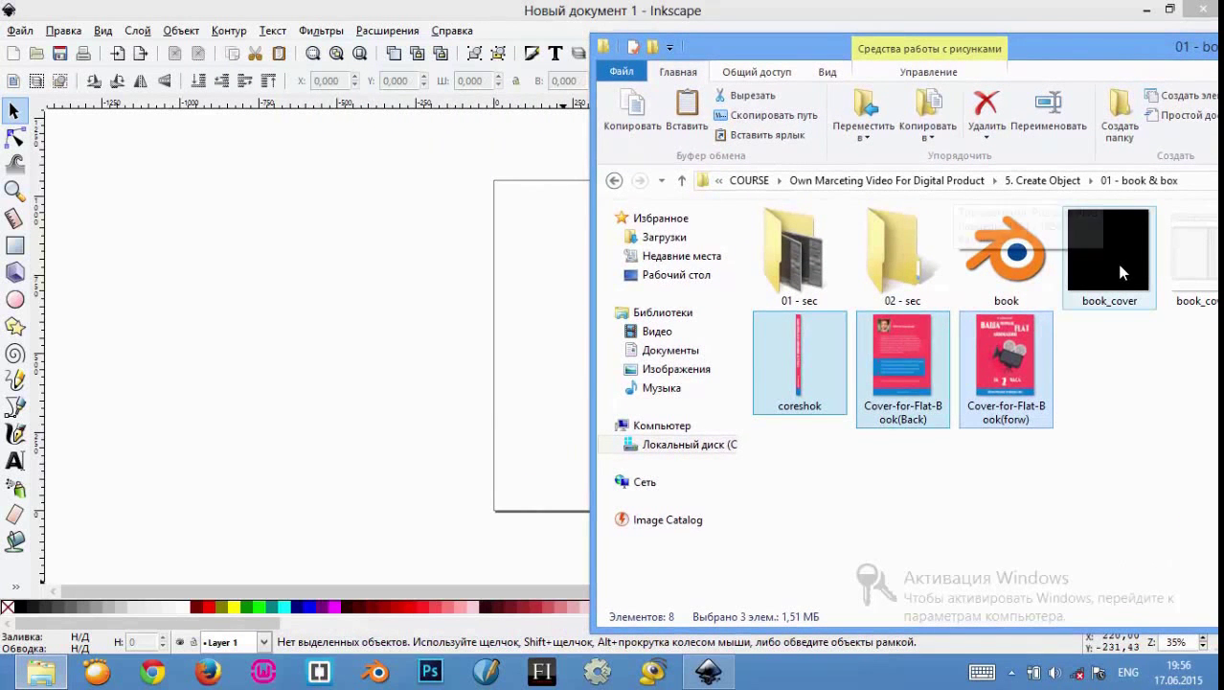
pyautogui.click(1114, 268)
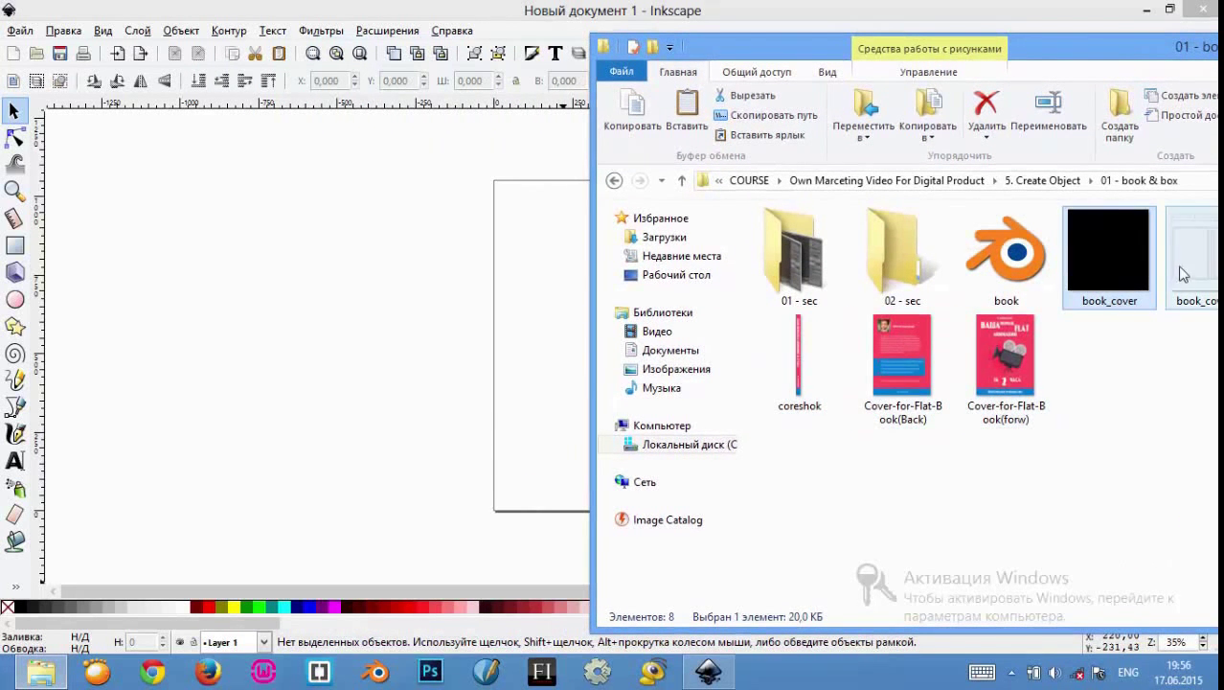
pyautogui.moveTo(1192, 266); pyautogui.dragTo(514, 410)
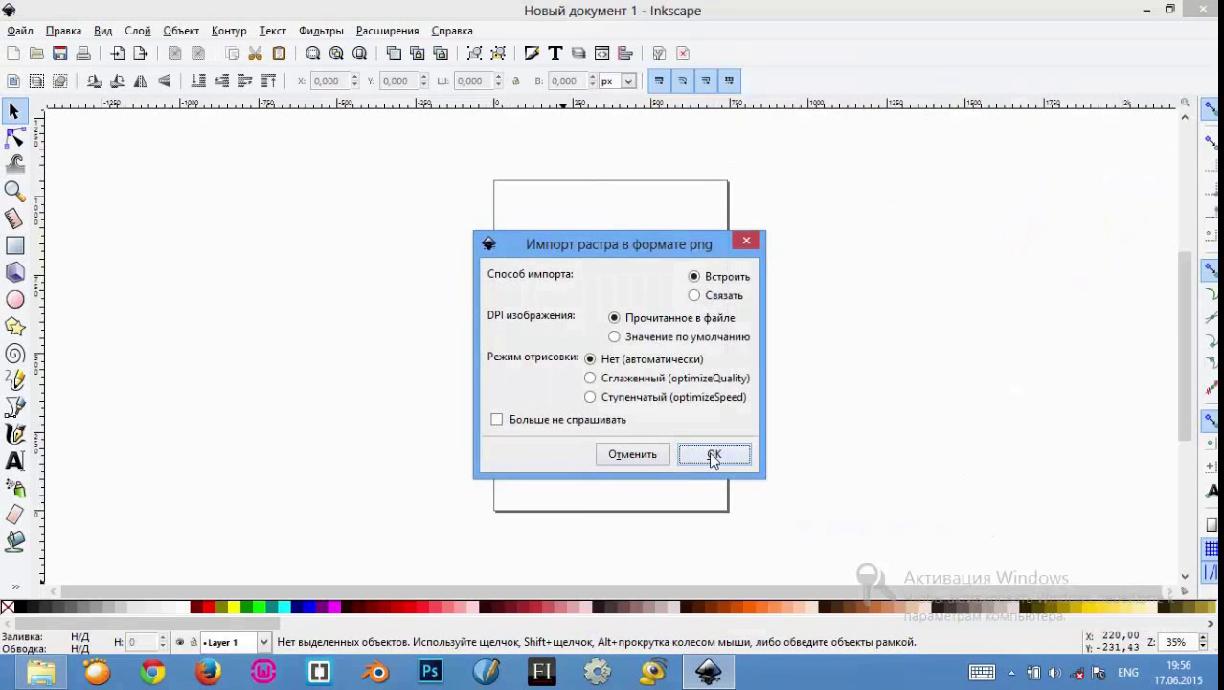
pyautogui.click(714, 456)
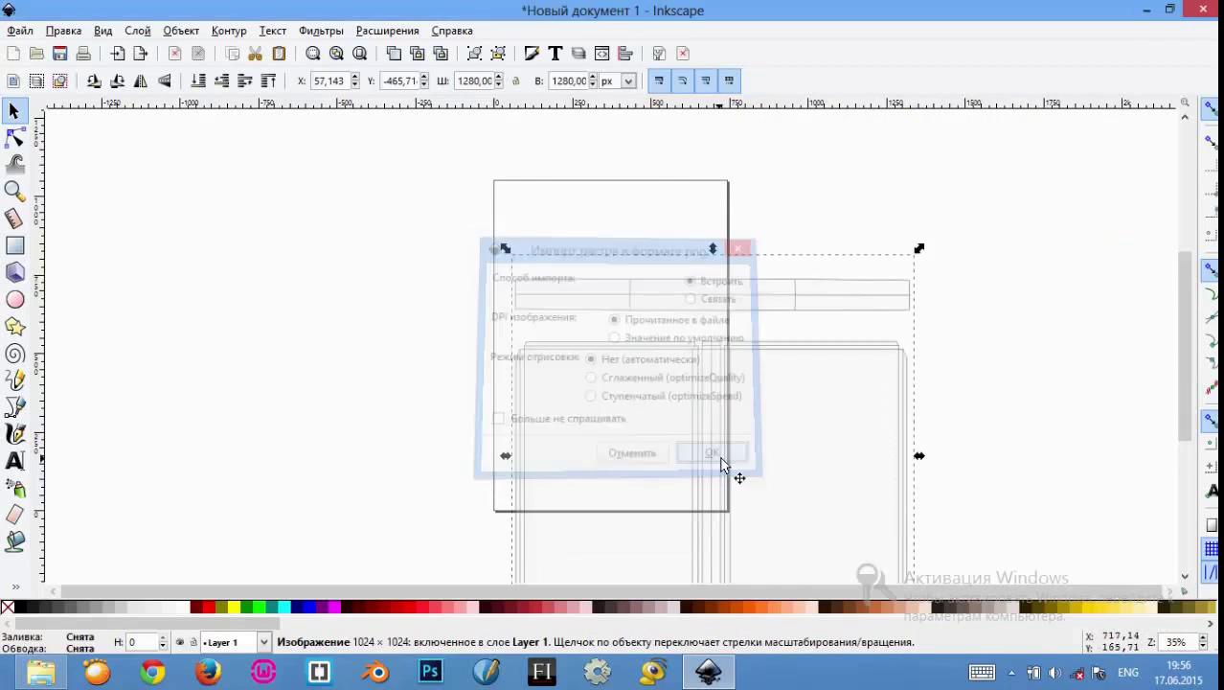
# Step: Move the UV template image off the page, to its right
pyautogui.moveTo(828, 410)
pyautogui.mouseDown()
pyautogui.moveTo(908, 278)
pyautogui.moveTo(1057, 268)
pyautogui.mouseUp()
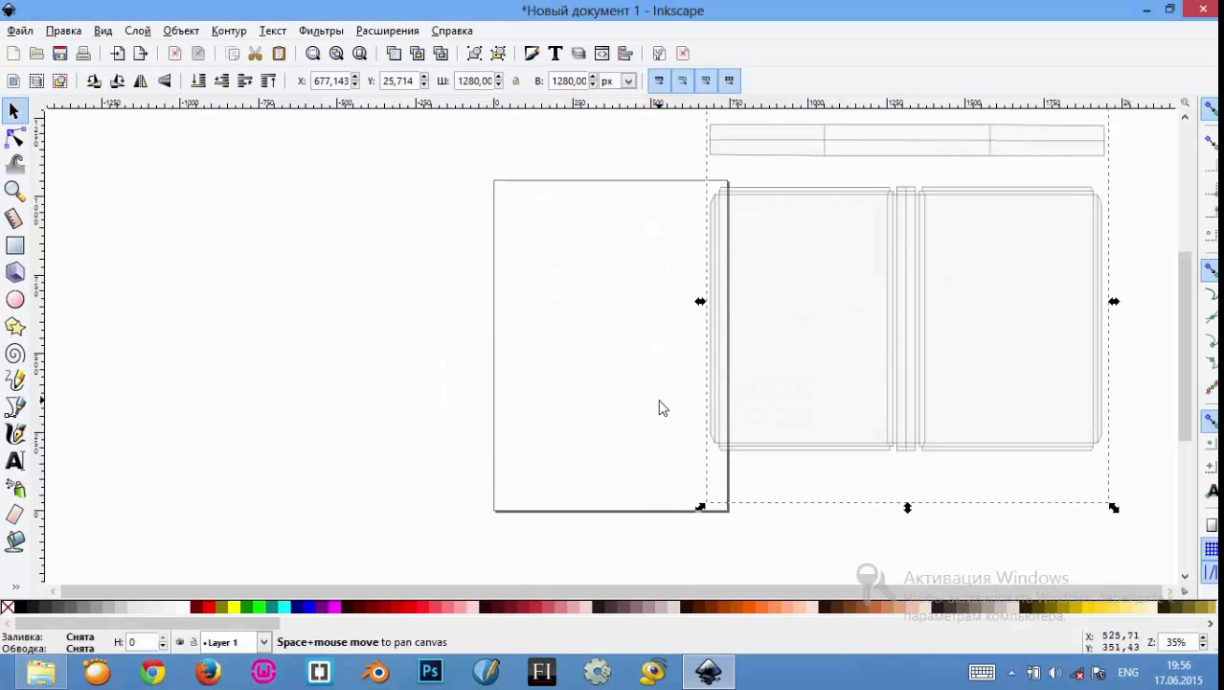
pyautogui.moveTo(661, 405); pyautogui.dragTo(435, 406)
pyautogui.moveTo(677, 349)
pyautogui.mouseDown()
pyautogui.moveTo(776, 363)
pyautogui.moveTo(517, 411)
pyautogui.moveTo(511, 373)
pyautogui.mouseUp()
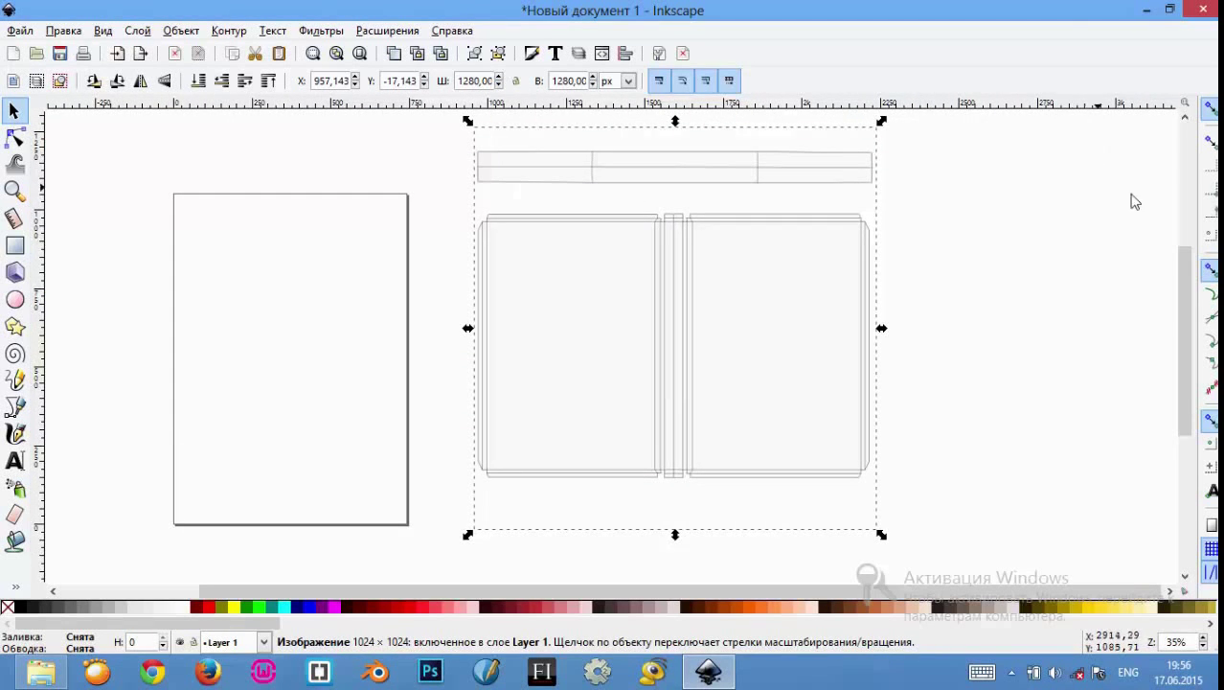
# Step: Rename Layer 1 to 'uv grid'
pyautogui.click(579, 53)
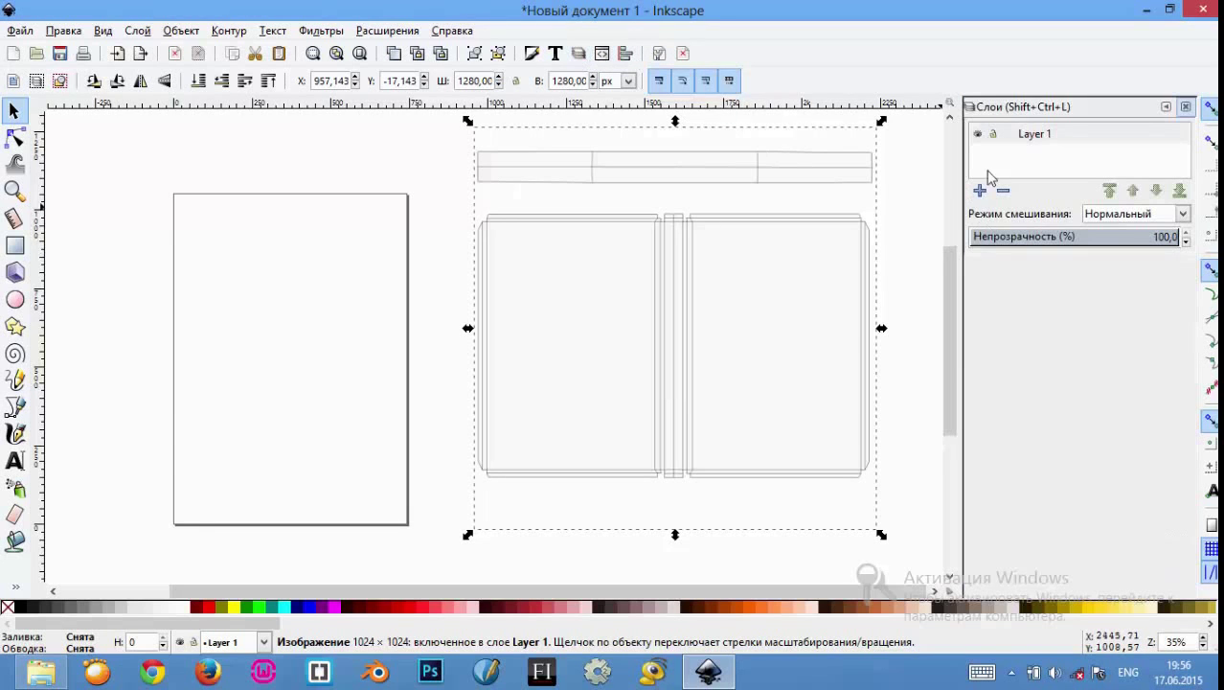
pyautogui.doubleClick(1036, 135)
pyautogui.write('uv grid')
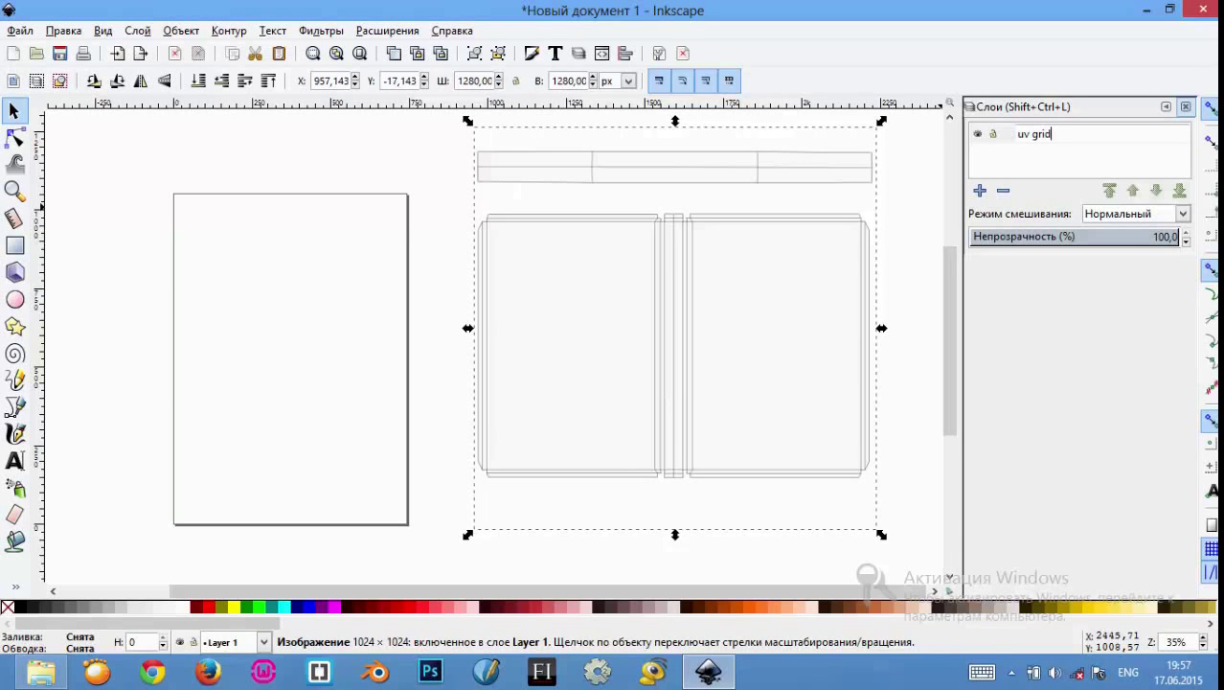
pyautogui.press('Return')
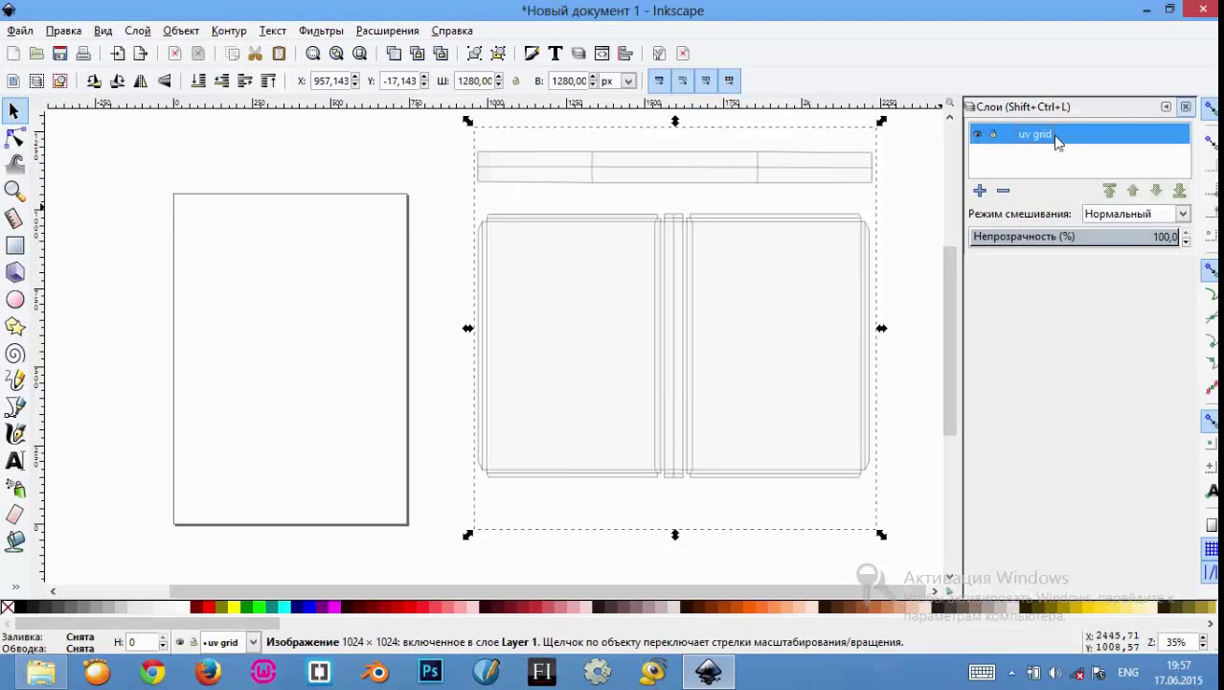
# Step: Add a new 'img' layer and move it below uv grid
pyautogui.click(979, 190)
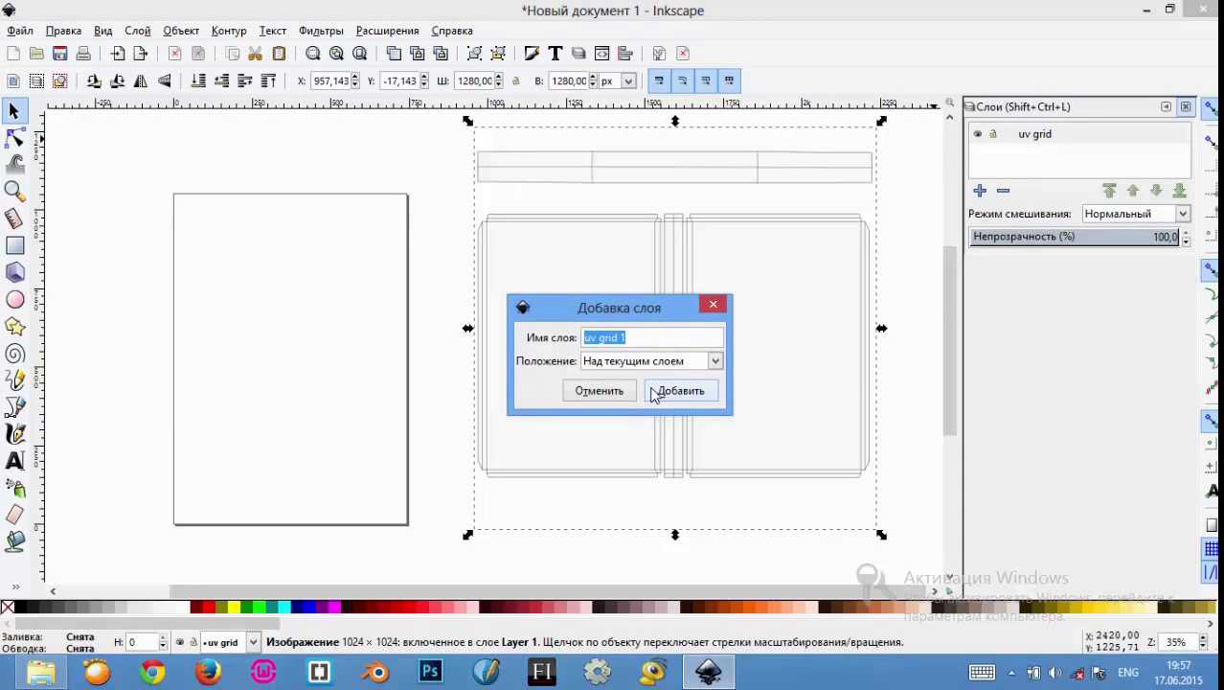
pyautogui.write('co')
pyautogui.click(688, 399)
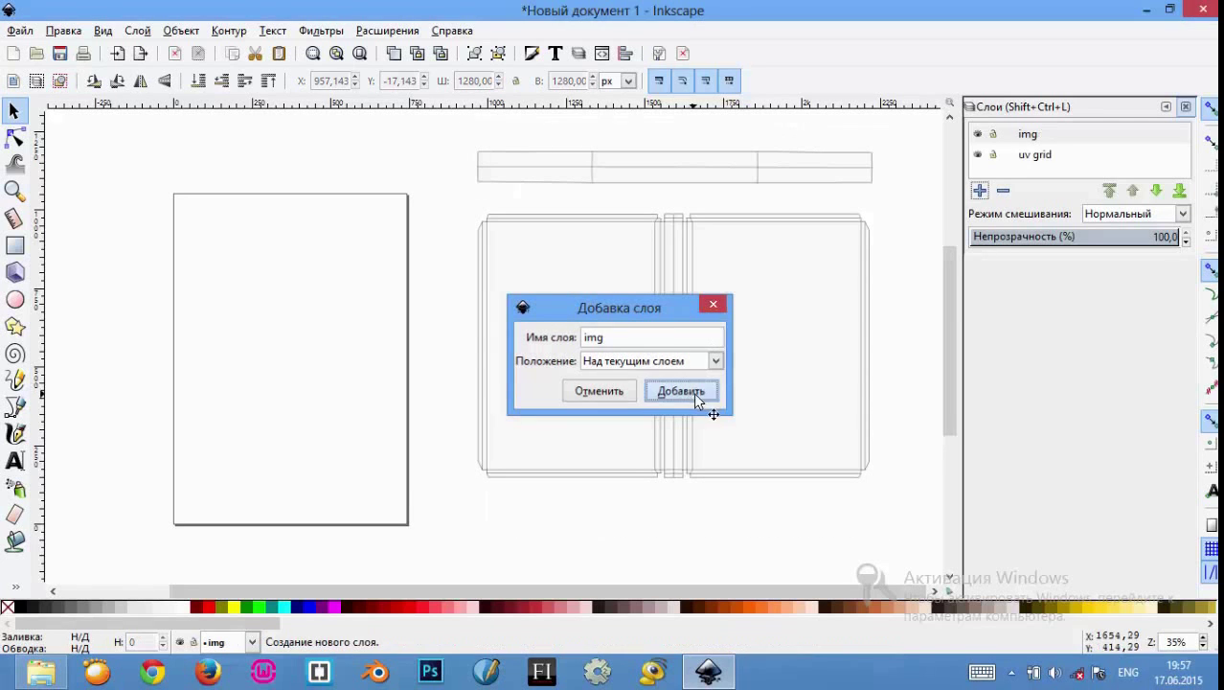
pyautogui.click(1038, 134)
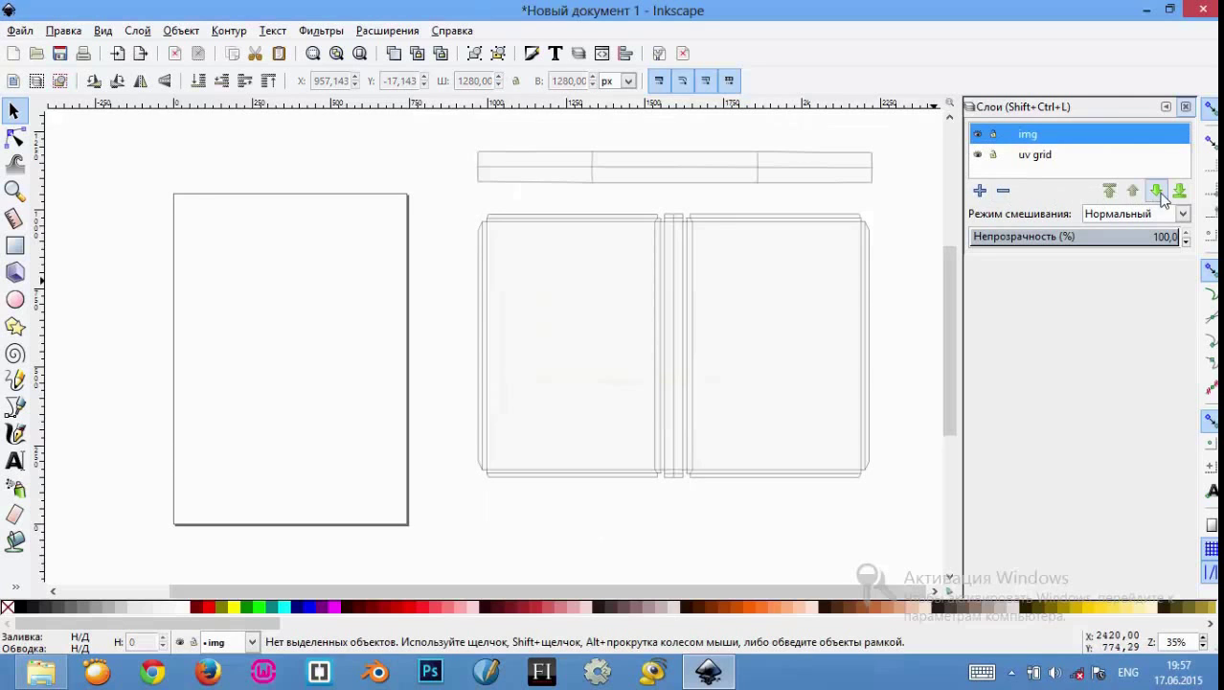
pyautogui.click(1156, 191)
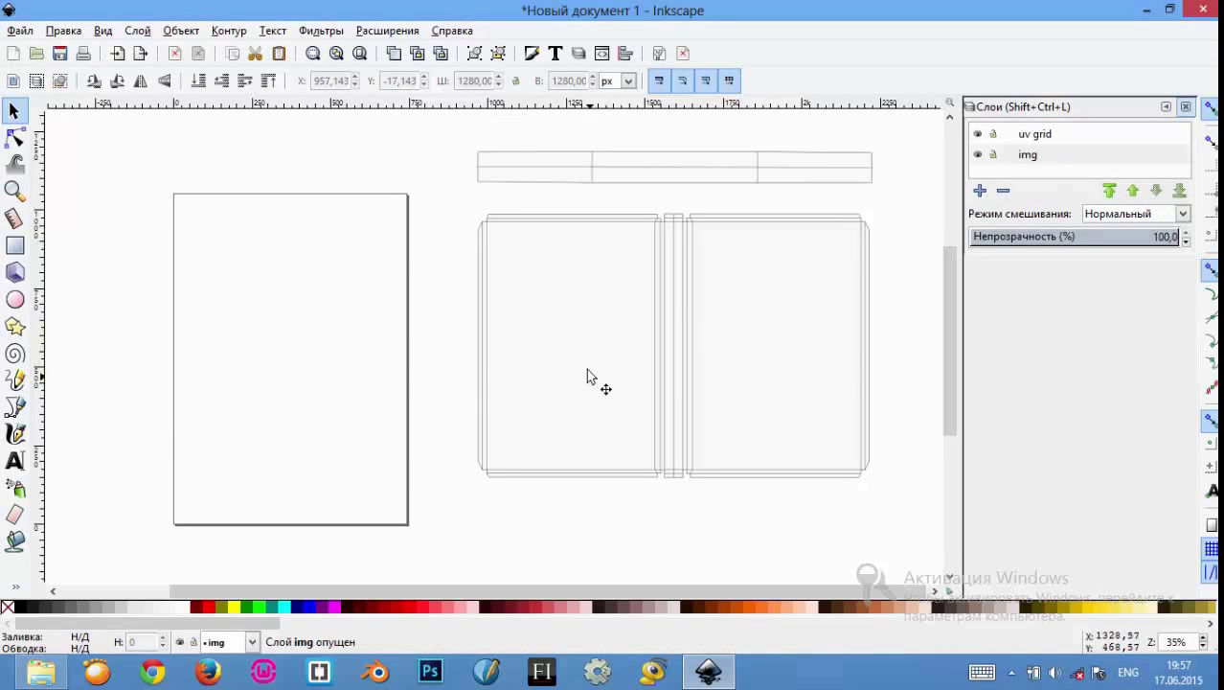
# Step: Lock the uv grid layer and clear the selection
pyautogui.click(994, 134)
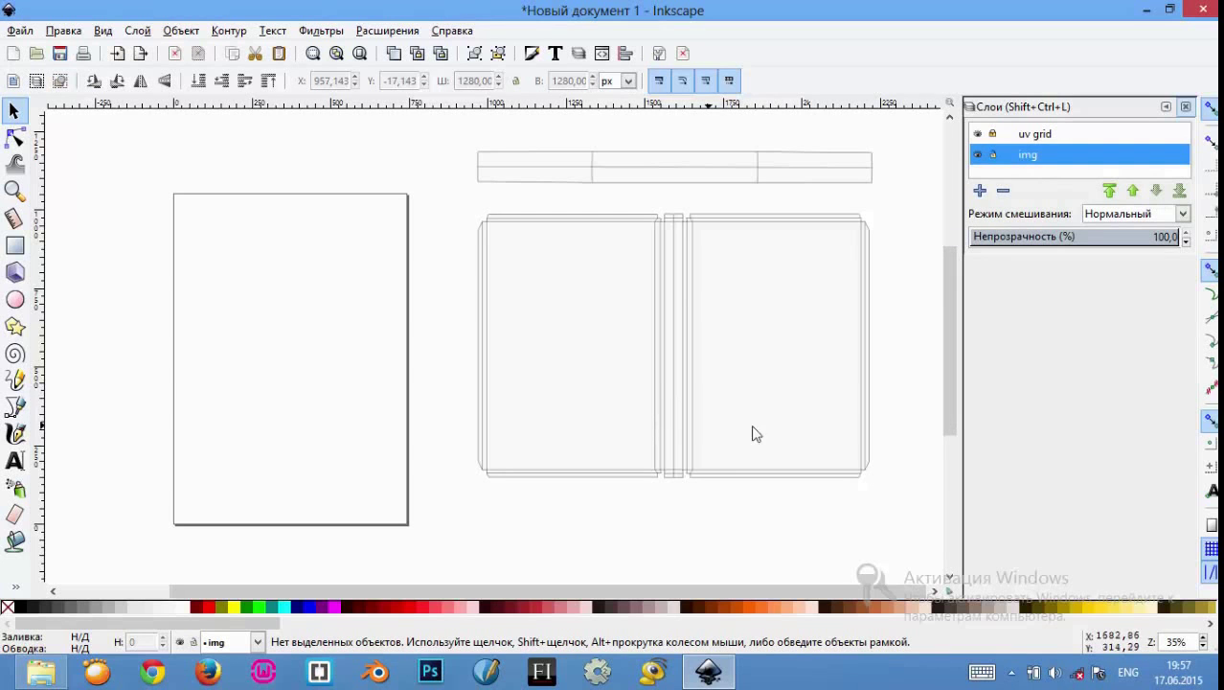
pyautogui.click(859, 402)
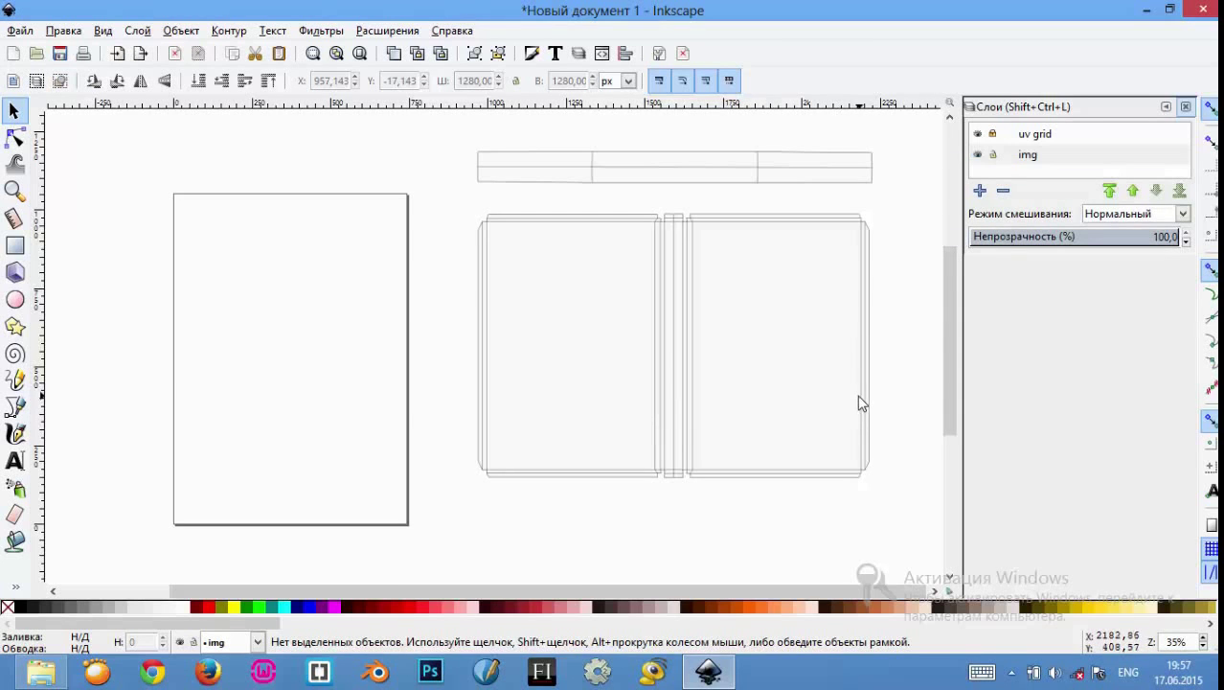
pyautogui.keyDown('ctrl'); pyautogui.scroll(1, 857, 394); pyautogui.keyUp('ctrl')
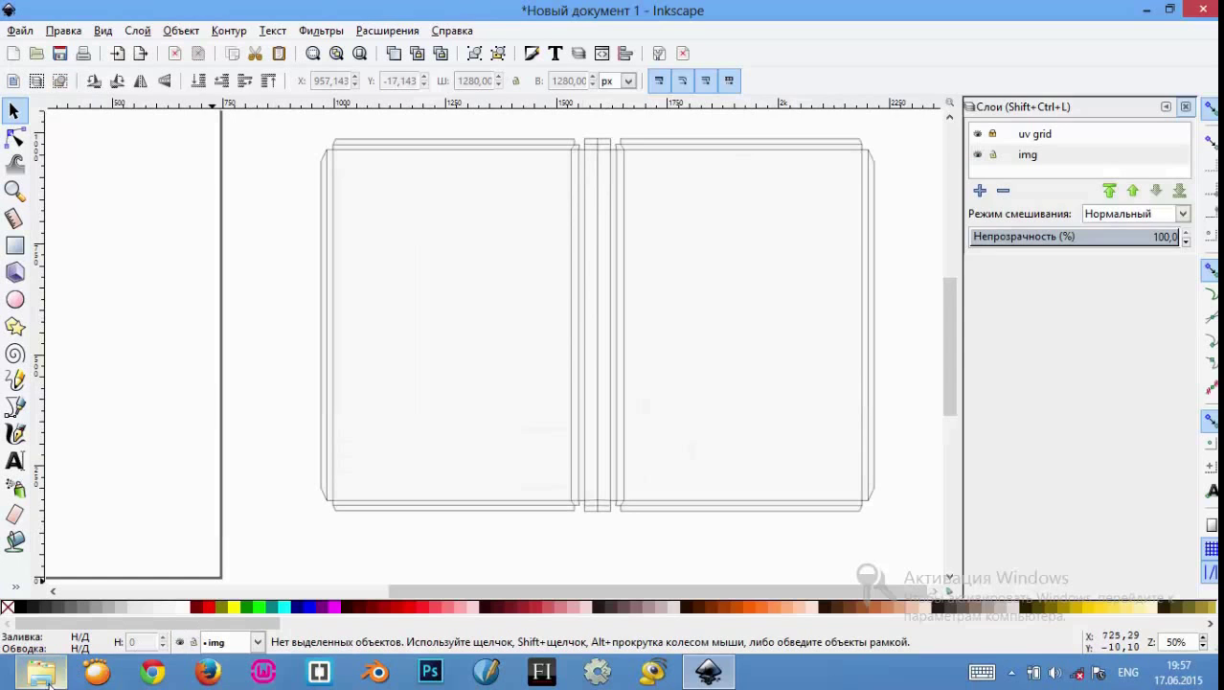
# Step: Import the Cover-for-Flat-Book(forw) front cover image into the img layer
pyautogui.click(44, 674)
pyautogui.click(920, 369)
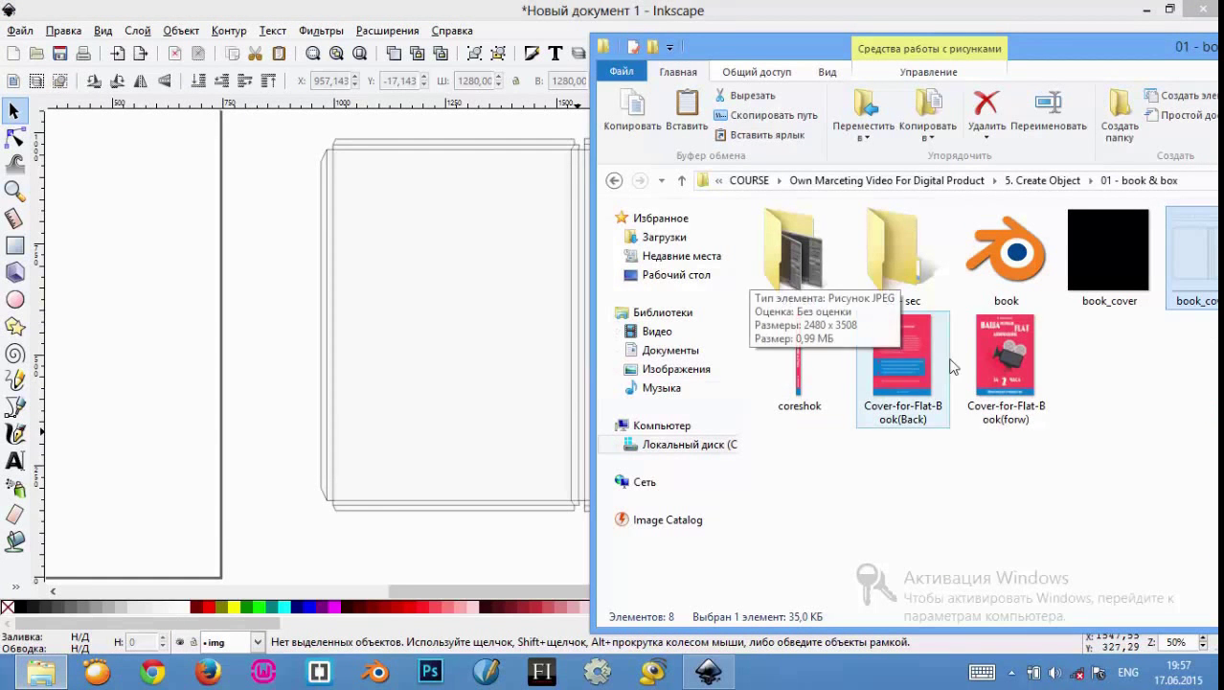
pyautogui.click(1004, 360)
pyautogui.moveTo(1003, 360); pyautogui.dragTo(522, 427)
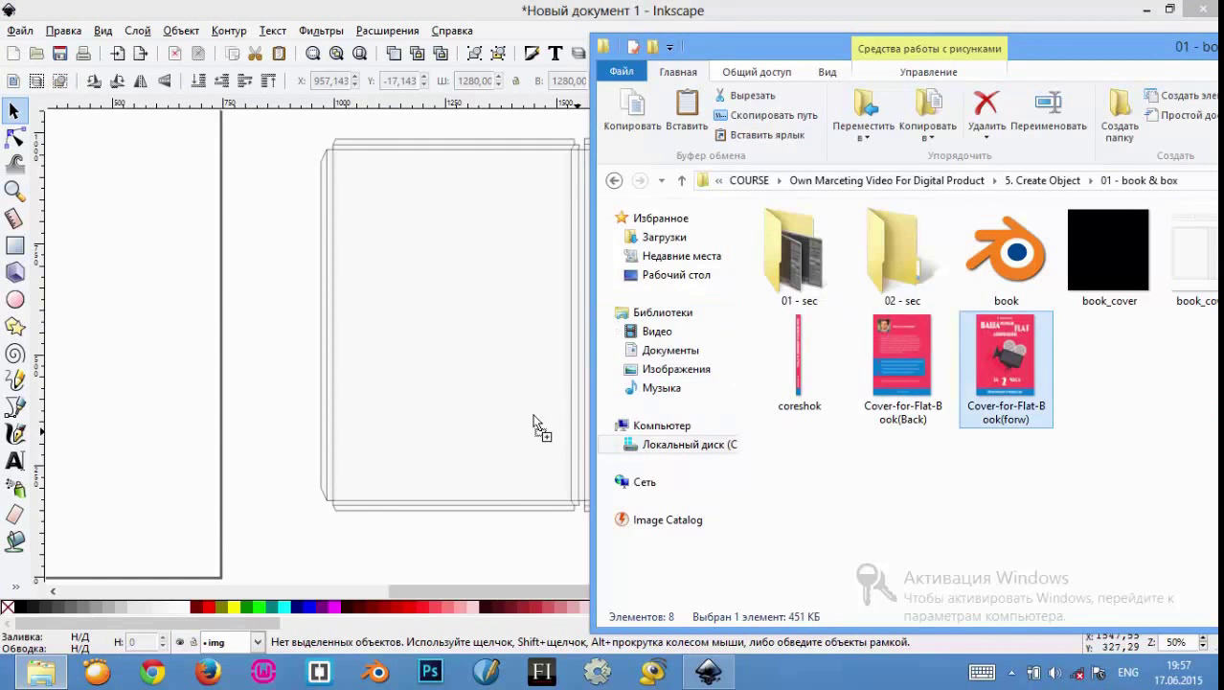
pyautogui.click(714, 455)
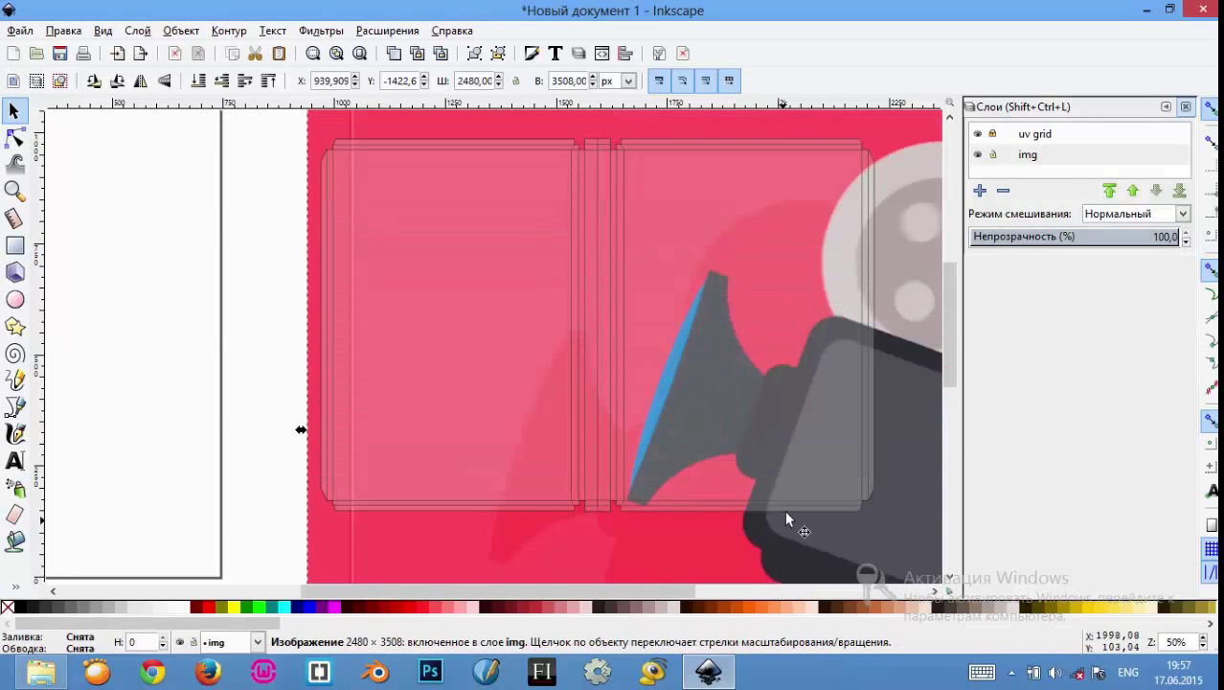
# Step: Shrink the front cover to about 73% and move it onto the right panel
pyautogui.moveTo(854, 391); pyautogui.dragTo(815, 408)
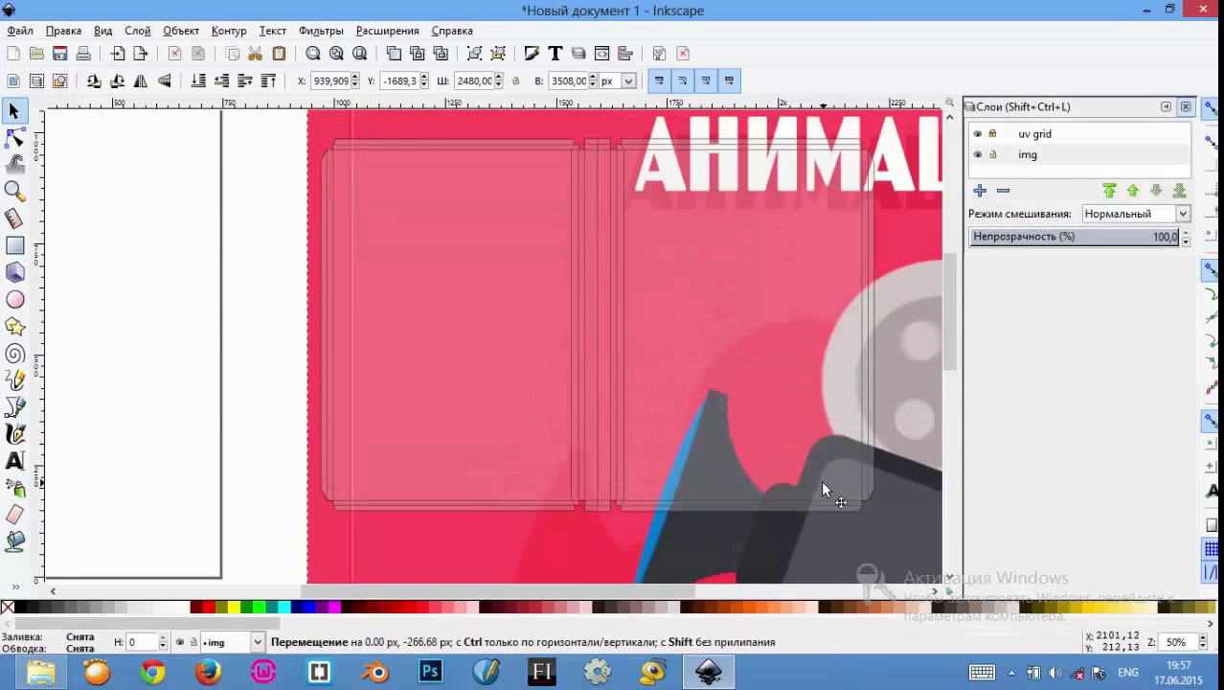
pyautogui.scroll(1, 809, 420)
pyautogui.scroll(1, 806, 420)
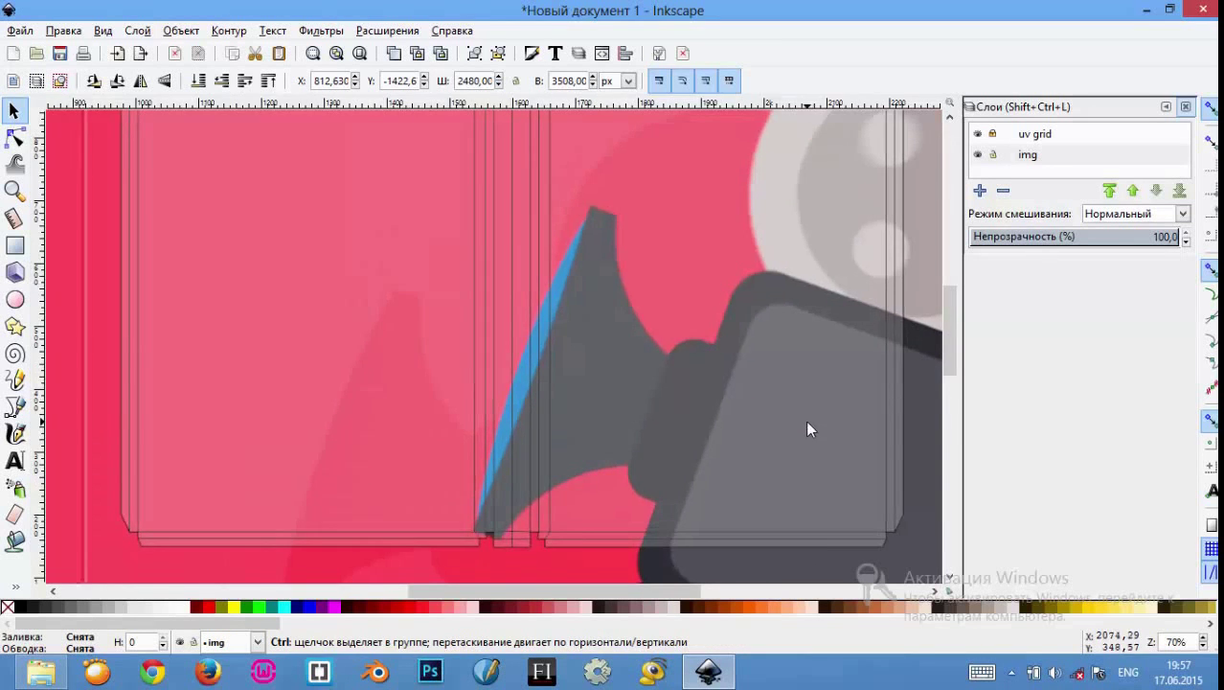
pyautogui.scroll(-2, 806, 417)
pyautogui.scroll(-1, 805, 413)
pyautogui.scroll(-1, 786, 408)
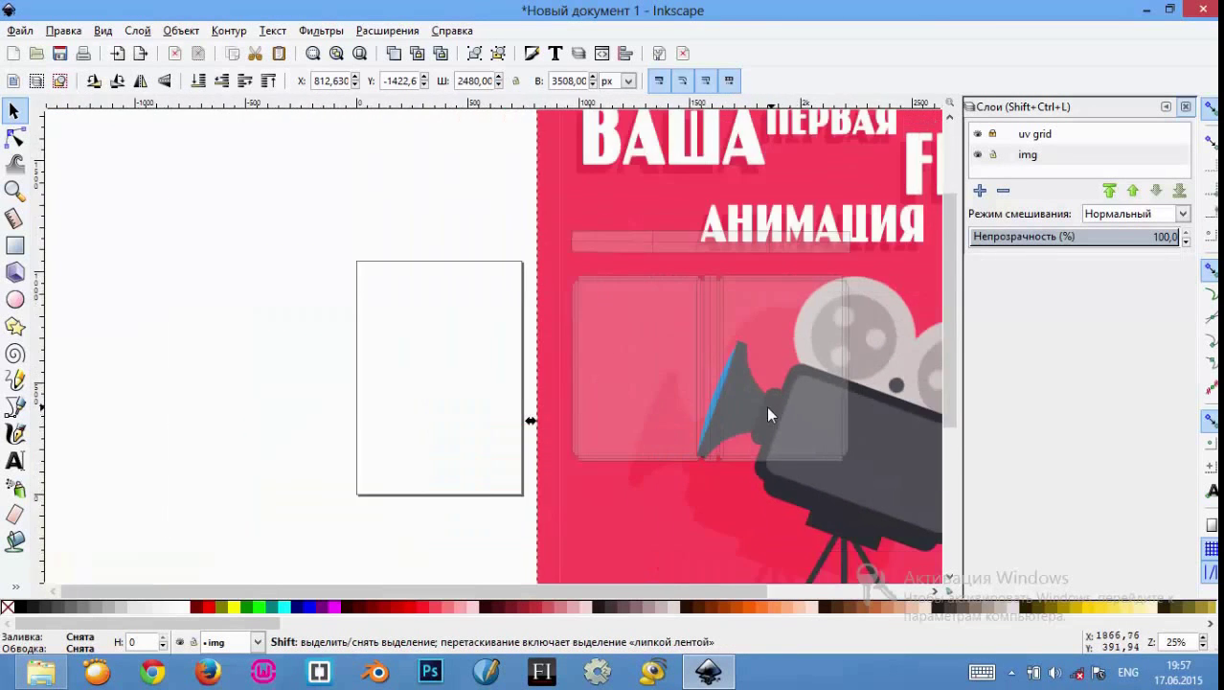
pyautogui.scroll(-2, 762, 404)
pyautogui.moveTo(932, 212); pyautogui.dragTo(726, 502)
pyautogui.moveTo(716, 544); pyautogui.dragTo(801, 388)
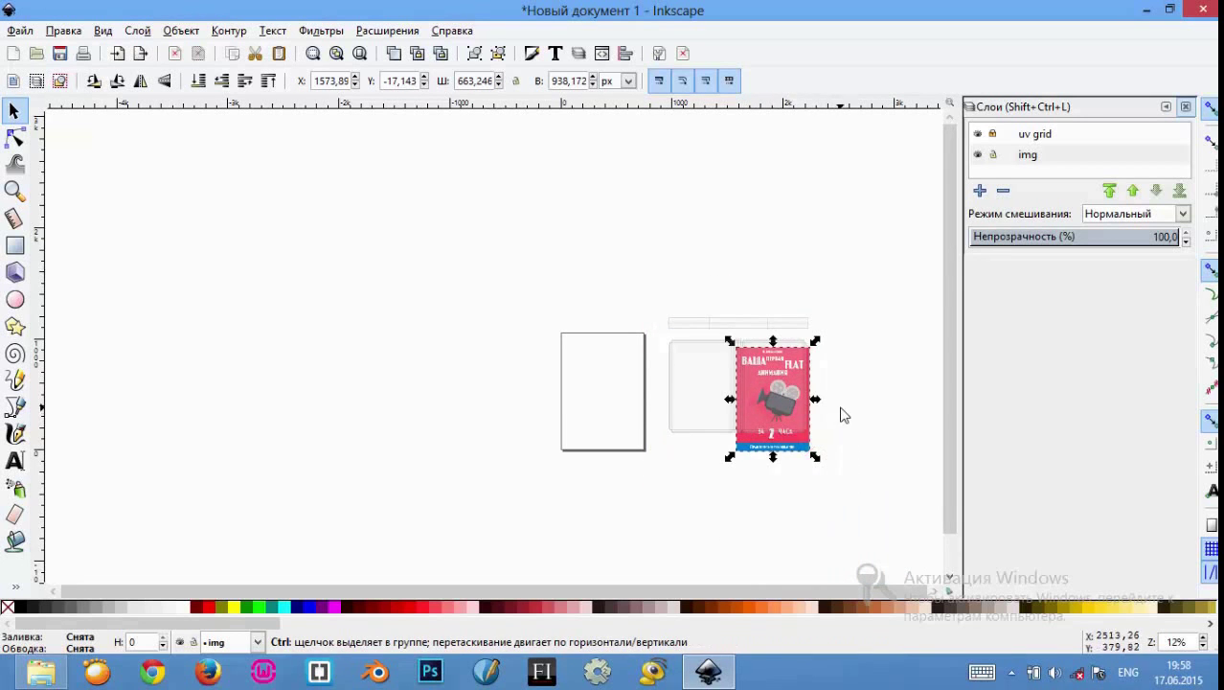
# Step: Scale the front cover to 543,246 × 768,430 px to fit the right panel
pyautogui.scroll(2, 839, 414)
pyautogui.scroll(1, 811, 397)
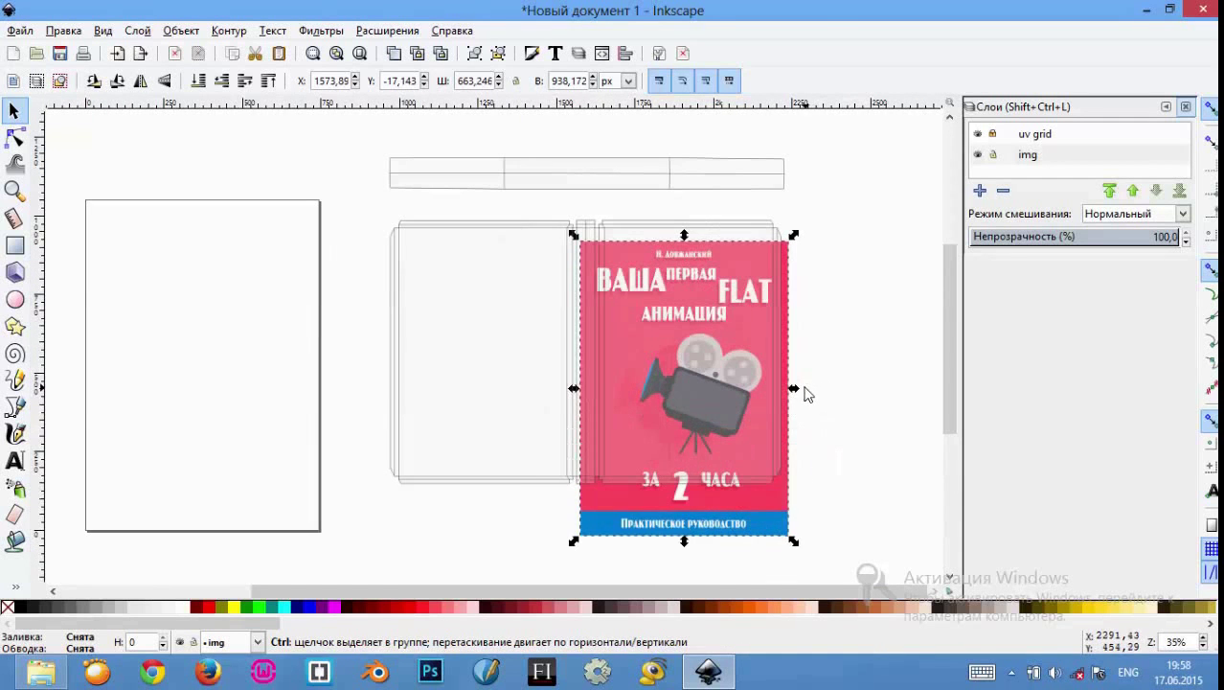
pyautogui.moveTo(718, 362); pyautogui.dragTo(730, 321)
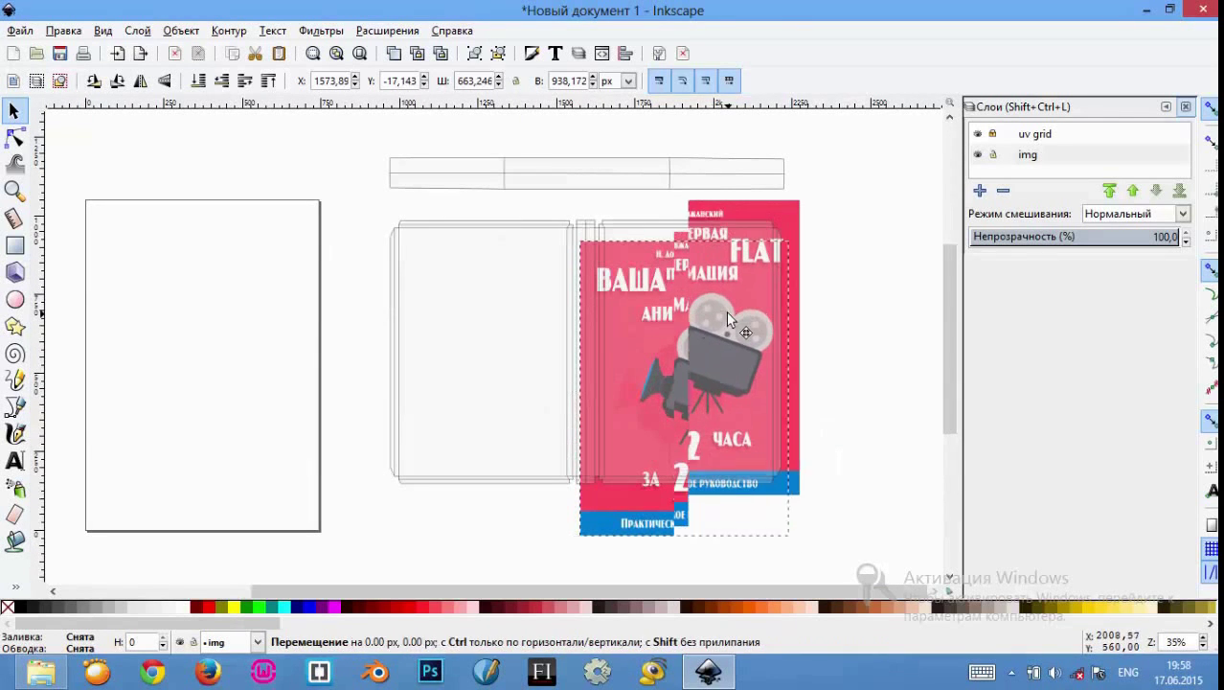
pyautogui.moveTo(811, 189); pyautogui.dragTo(768, 237)
pyautogui.moveTo(683, 358); pyautogui.dragTo(695, 334)
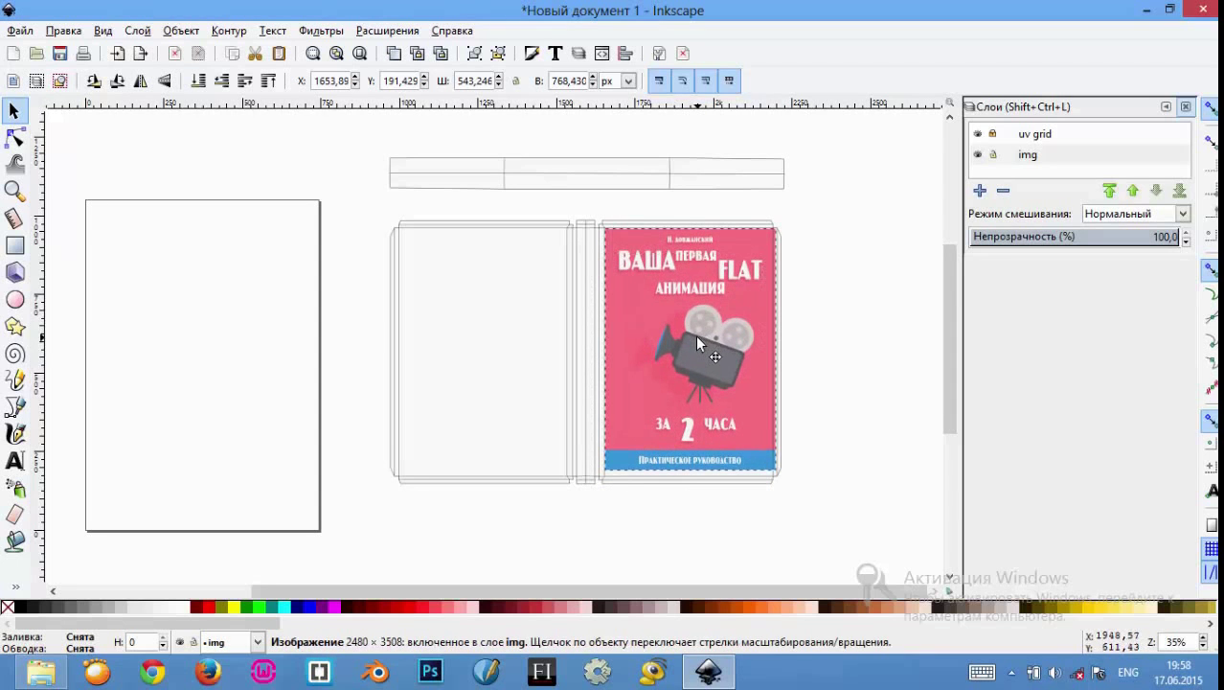
# Step: Enlarge the front cover to 560,385 × 792,674 px and nudge it up-left to fill the panel
pyautogui.press('ctrl')
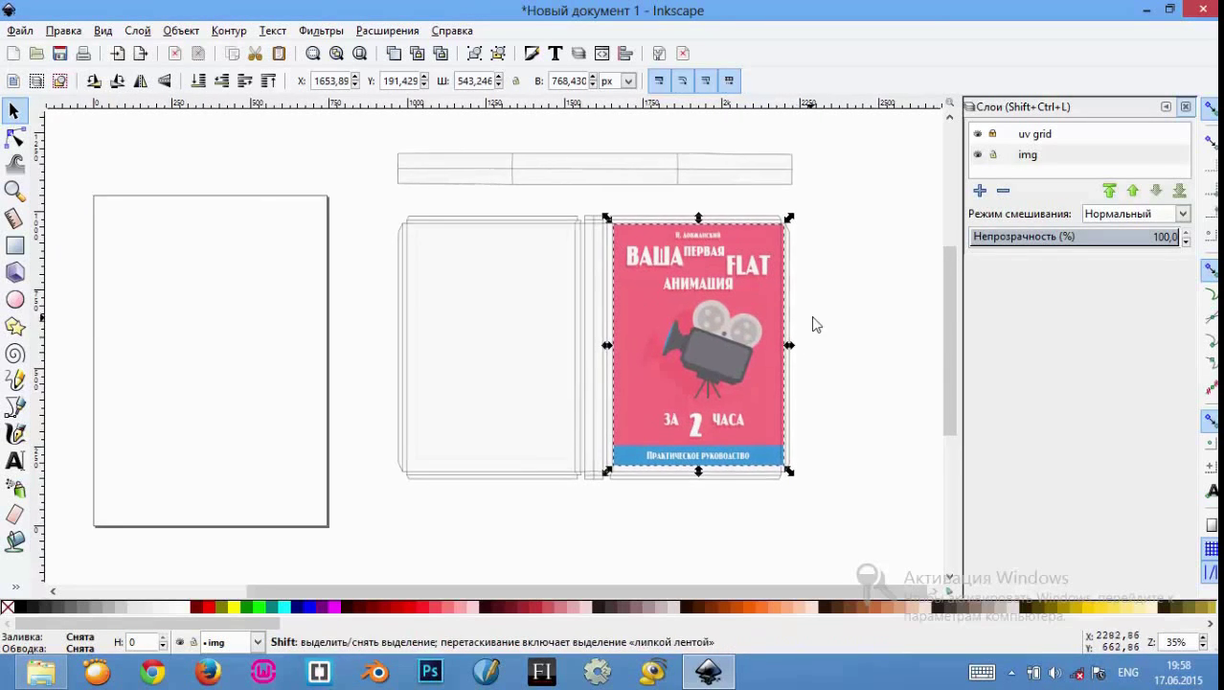
pyautogui.scroll(-1, 815, 323)
pyautogui.scroll(1, 822, 312)
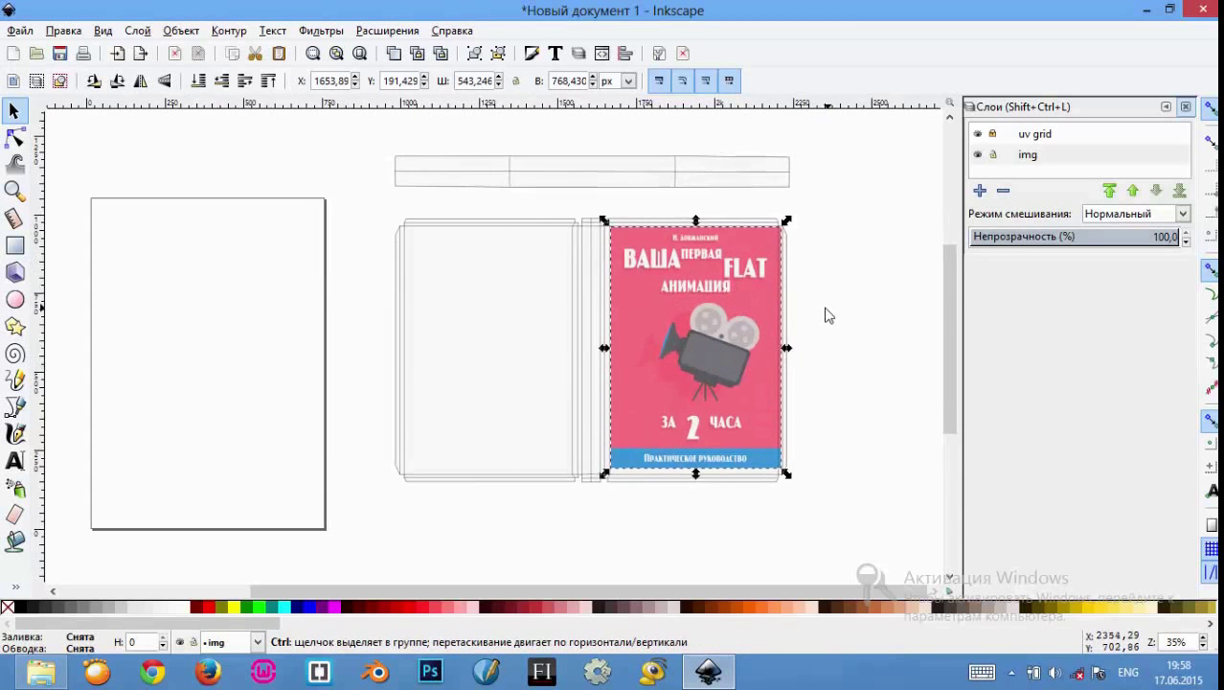
pyautogui.scroll(1, 819, 317)
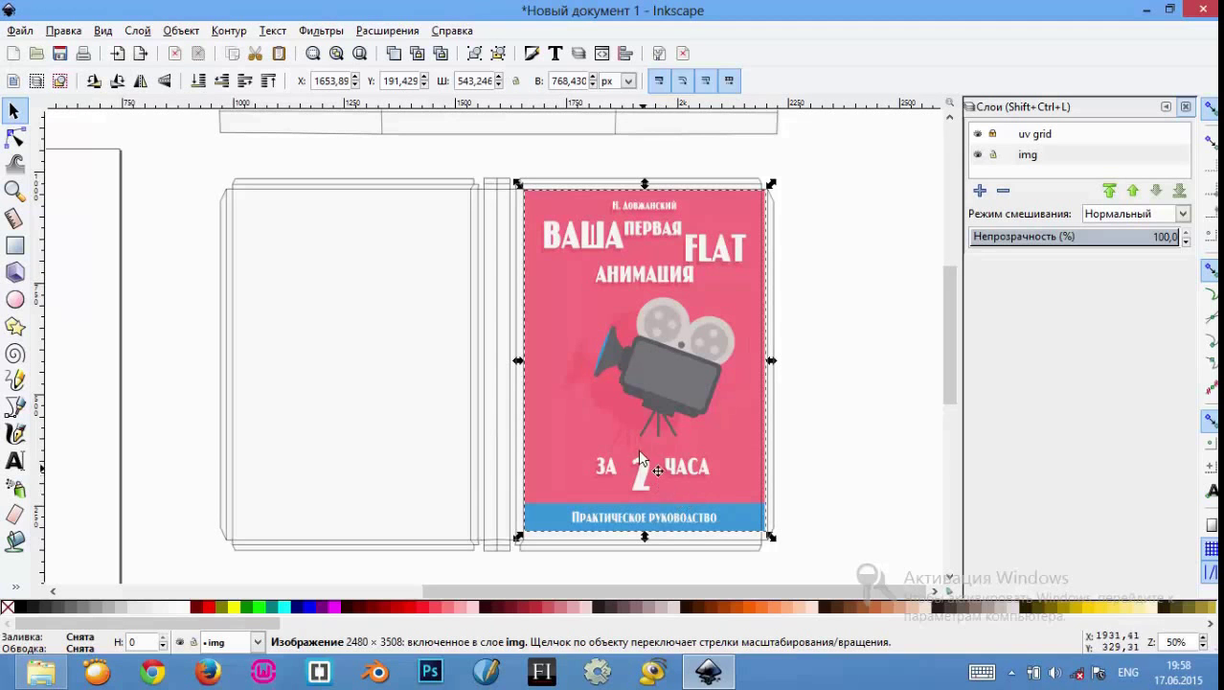
pyautogui.moveTo(772, 537); pyautogui.dragTo(785, 558)
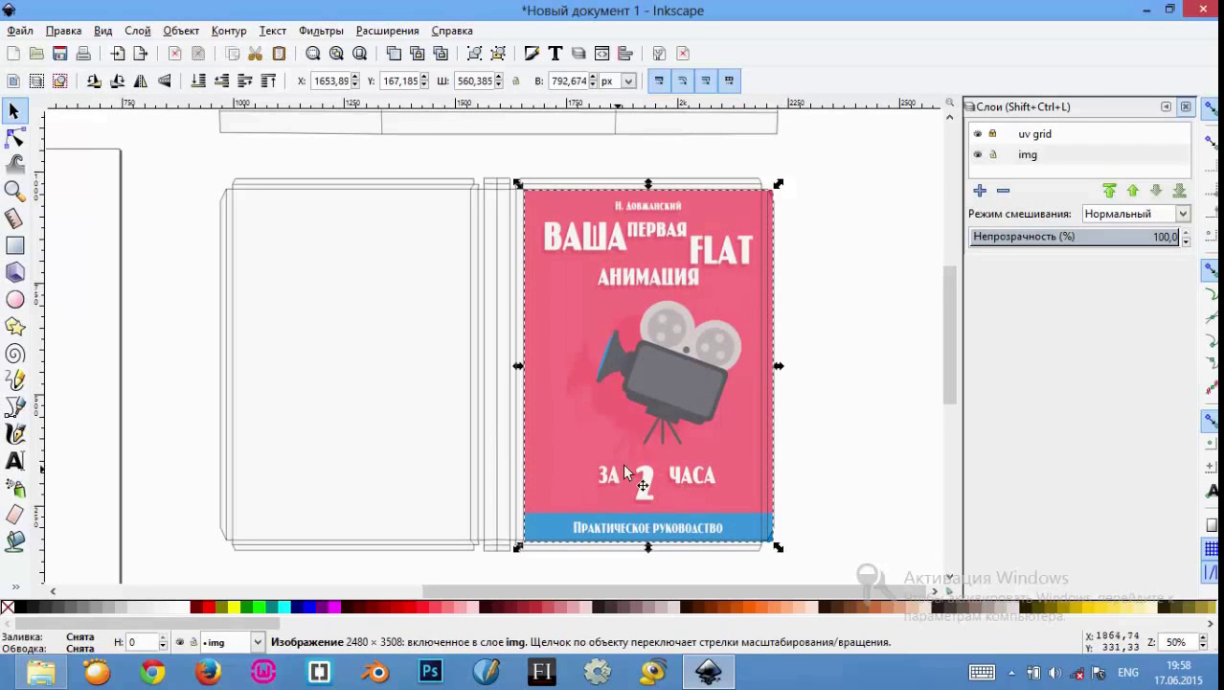
pyautogui.moveTo(700, 438); pyautogui.dragTo(687, 443)
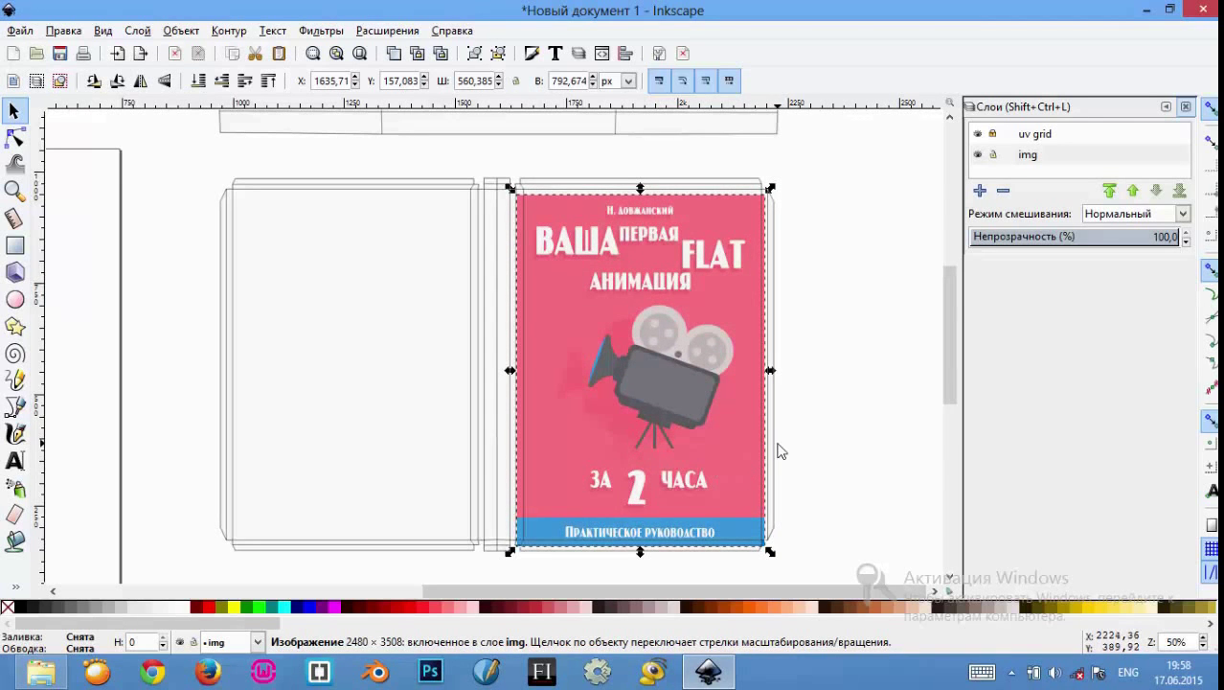
pyautogui.press('Up')
pyautogui.press('Up')
pyautogui.press('Up')
pyautogui.press('Up')
pyautogui.press('Up')
pyautogui.press('Up')
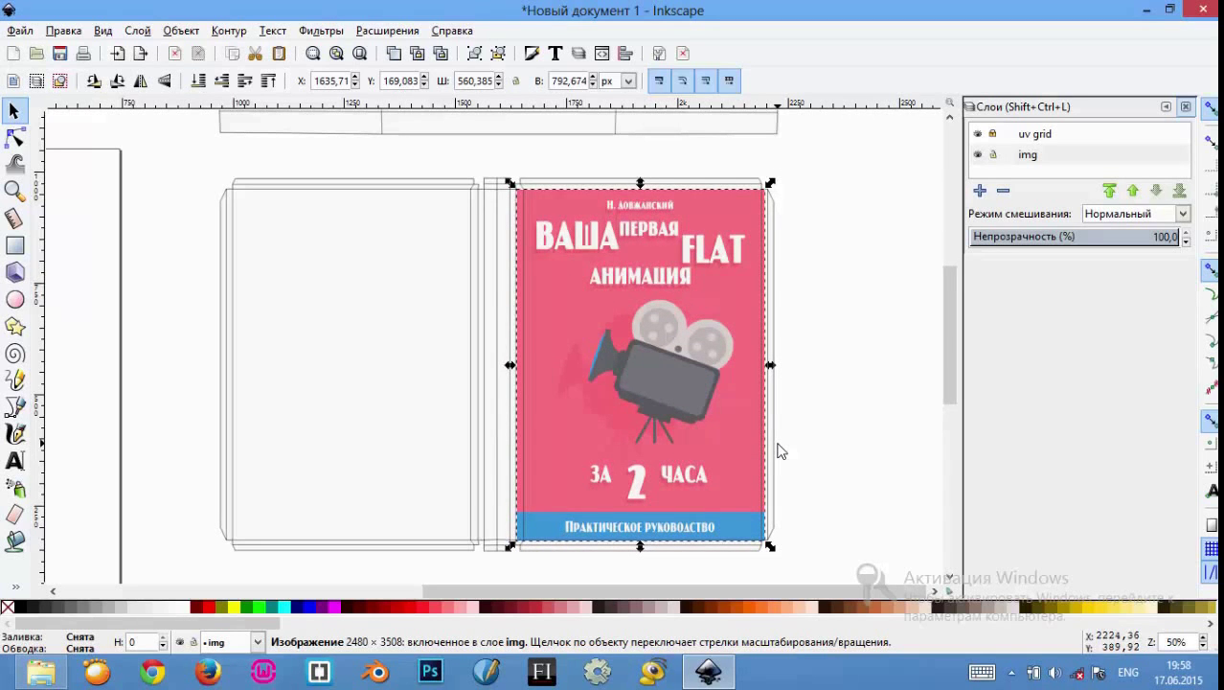
pyautogui.press('Left')
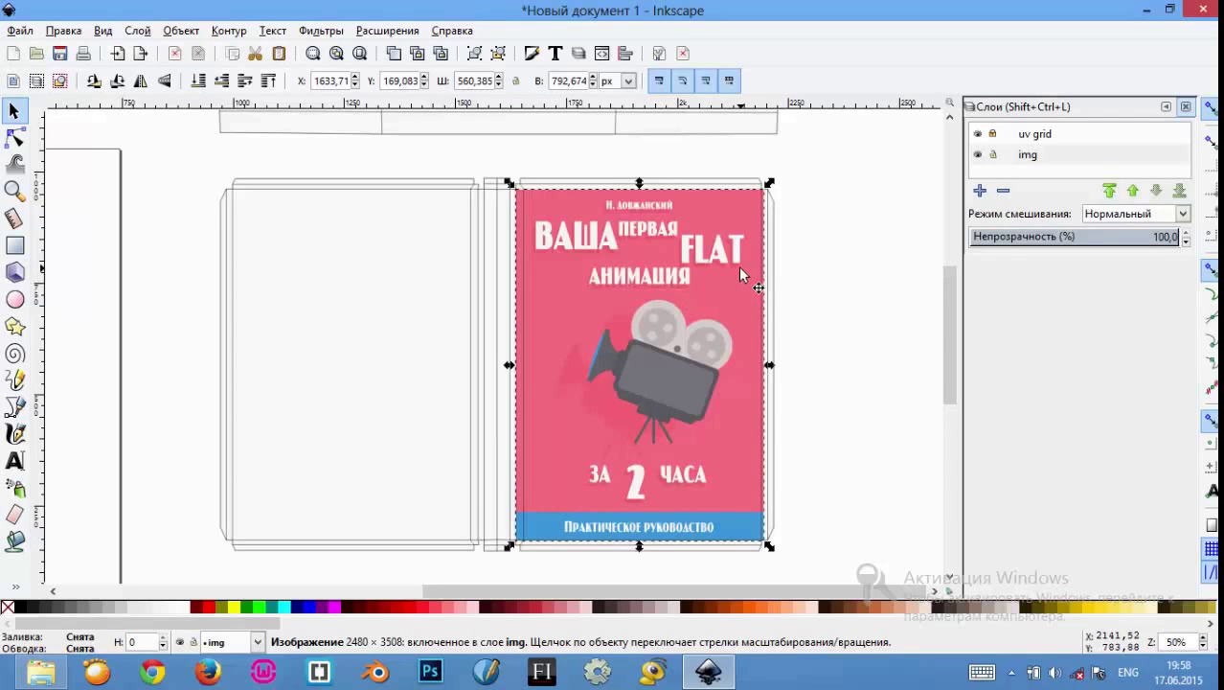
pyautogui.click(854, 307)
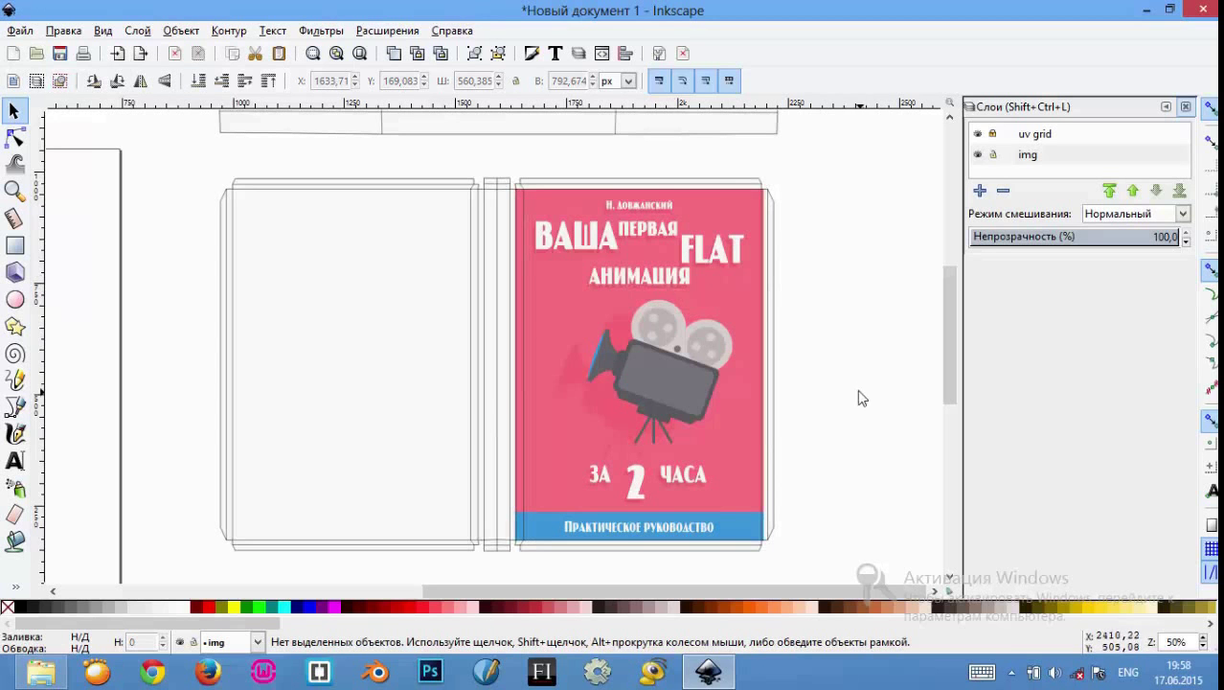
# Step: Import the Cover-for-Flat-Book(Back) back cover image
pyautogui.click(40, 670)
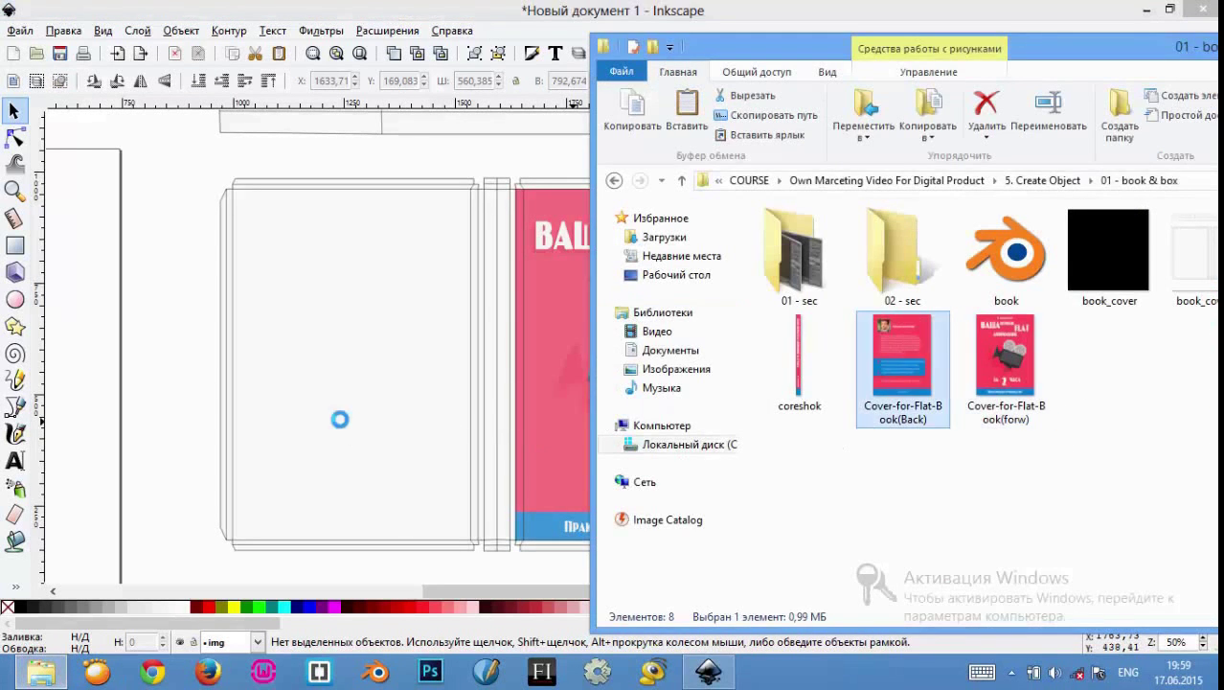
pyautogui.moveTo(906, 365); pyautogui.dragTo(356, 472)
pyautogui.click(708, 467)
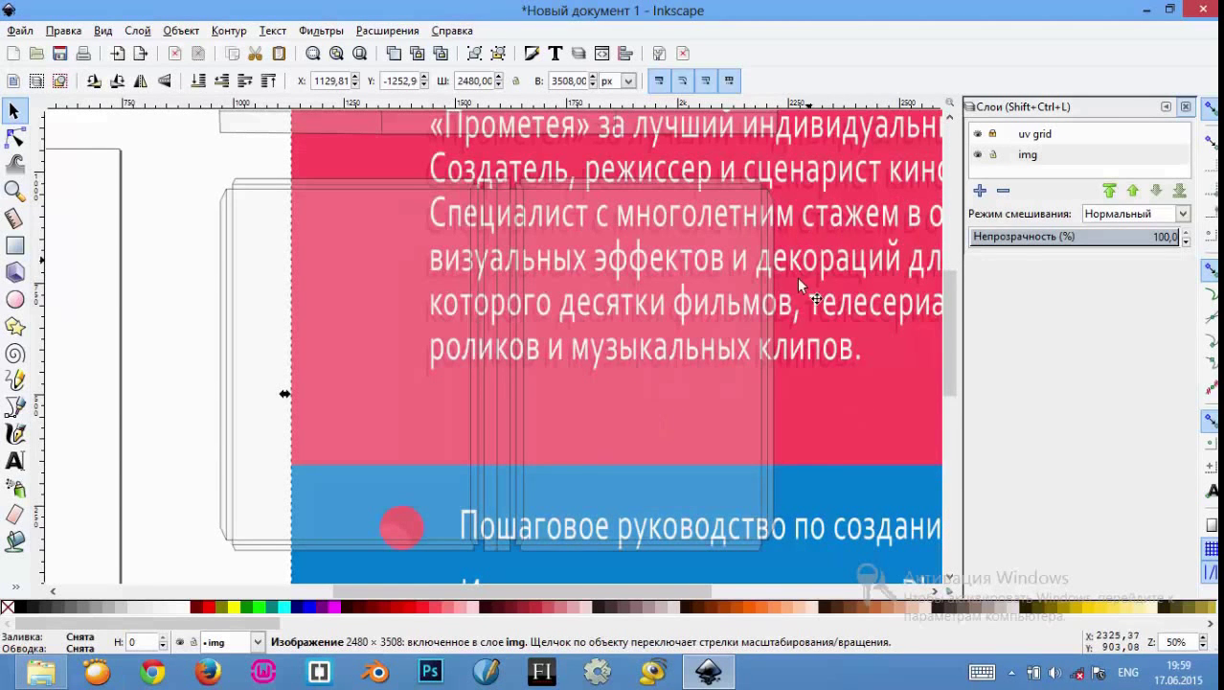
pyautogui.hotkey('ctrl', 'Right')
pyautogui.scroll(2, 799, 293)
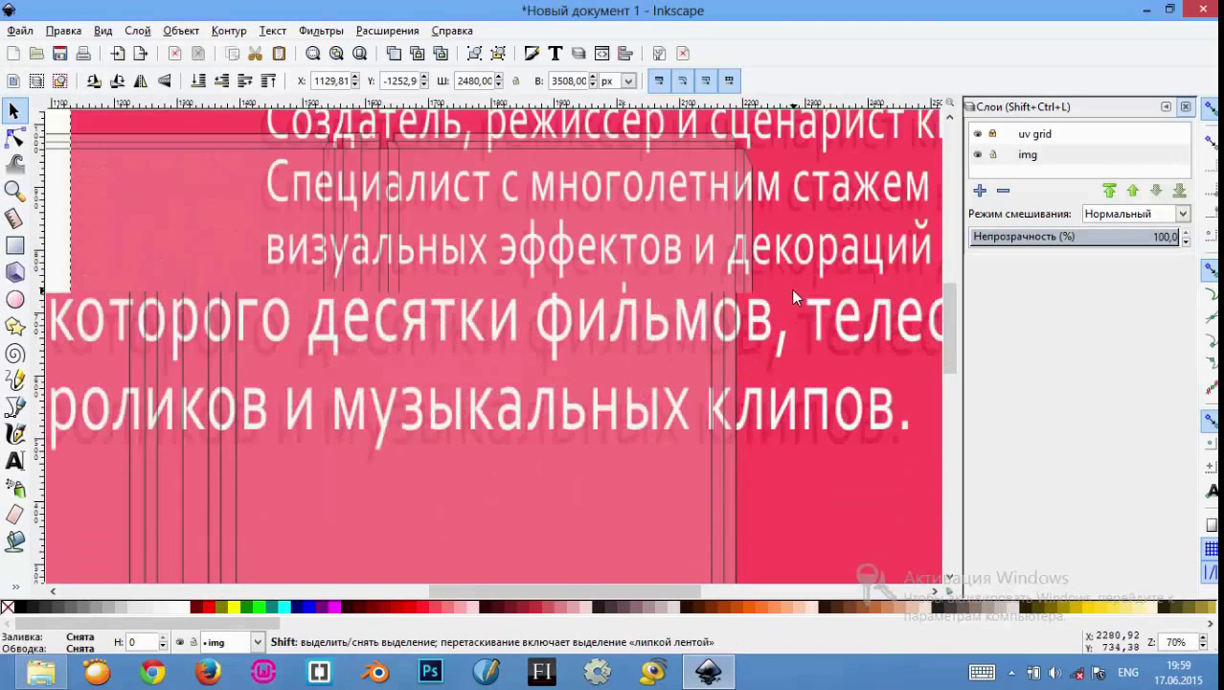
pyautogui.scroll(-5, 792, 289)
pyautogui.scroll(-3, 791, 287)
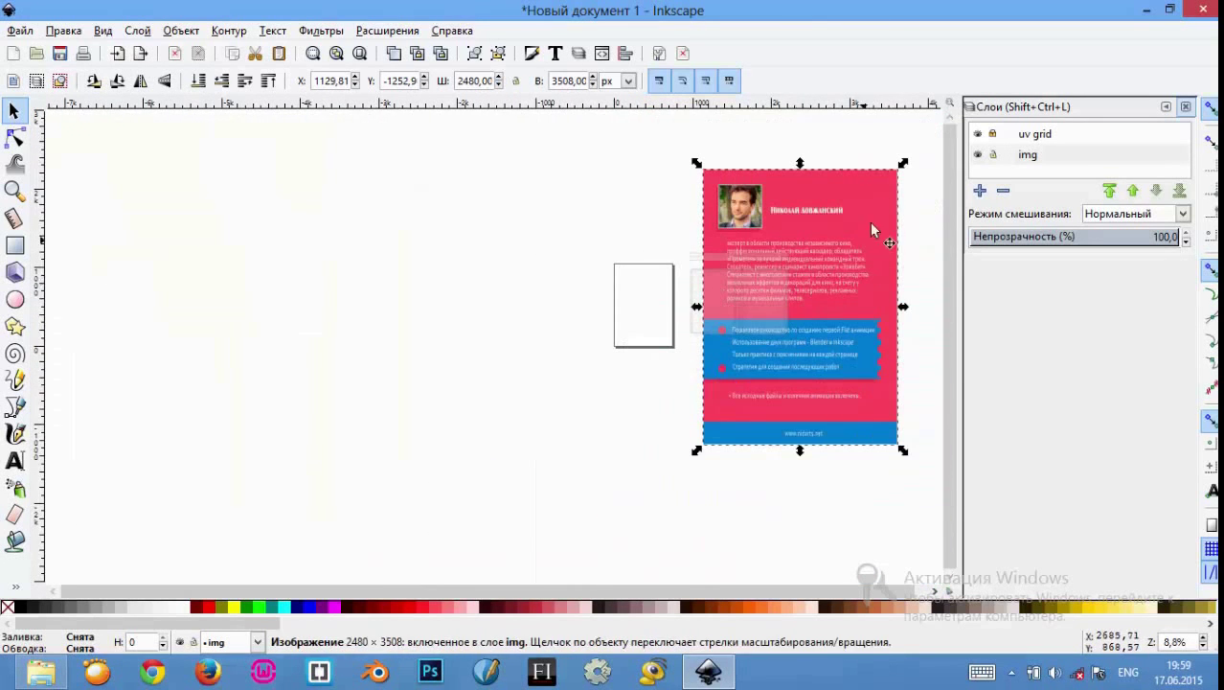
# Step: Shrink the back cover slightly and move it up toward the template
pyautogui.moveTo(904, 172)
pyautogui.mouseDown()
pyautogui.moveTo(877, 186)
pyautogui.moveTo(765, 366)
pyautogui.mouseUp()
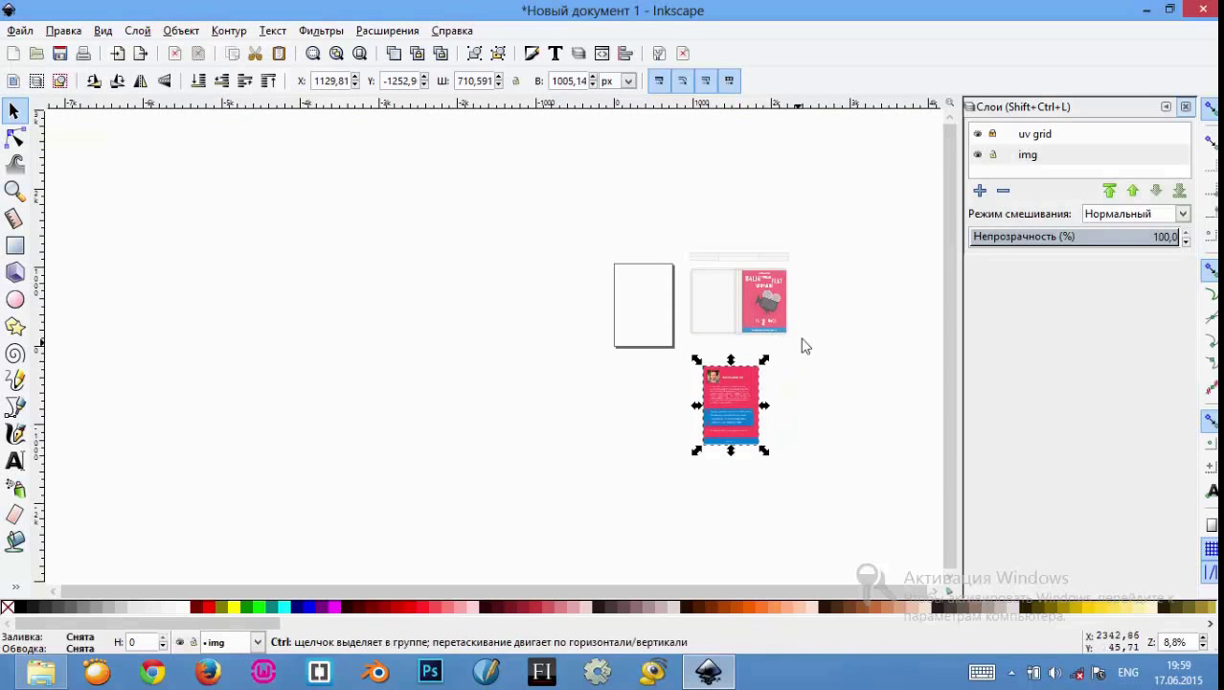
pyautogui.scroll(-1, 810, 369)
pyautogui.scroll(1, 805, 373)
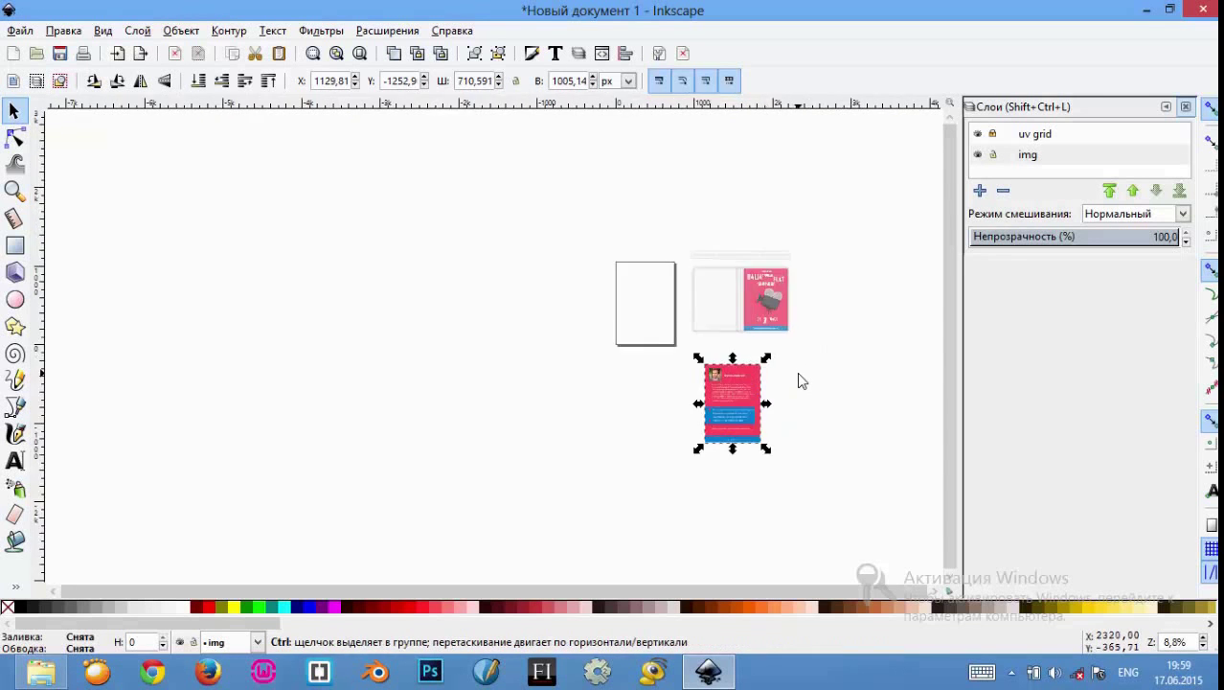
pyautogui.scroll(1, 800, 375)
pyautogui.scroll(1, 795, 376)
pyautogui.scroll(1, 793, 377)
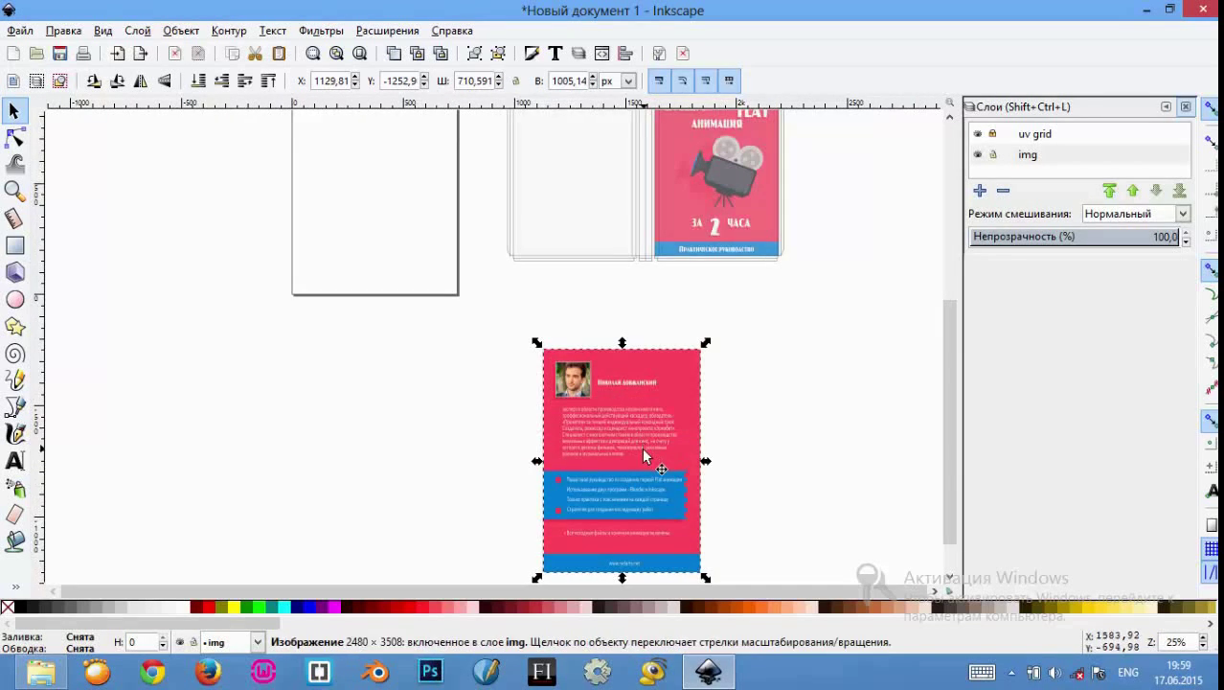
pyautogui.moveTo(644, 447); pyautogui.dragTo(534, 240)
pyautogui.scroll(2, 667, 300)
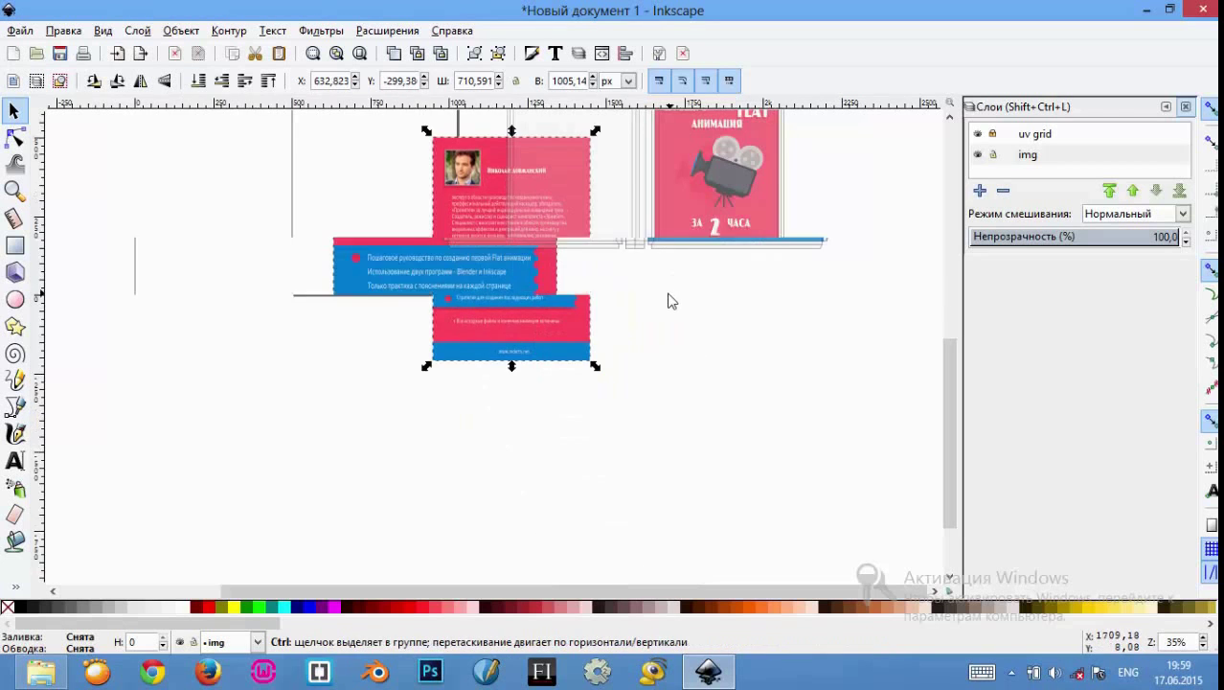
pyautogui.moveTo(946, 393); pyautogui.dragTo(942, 289)
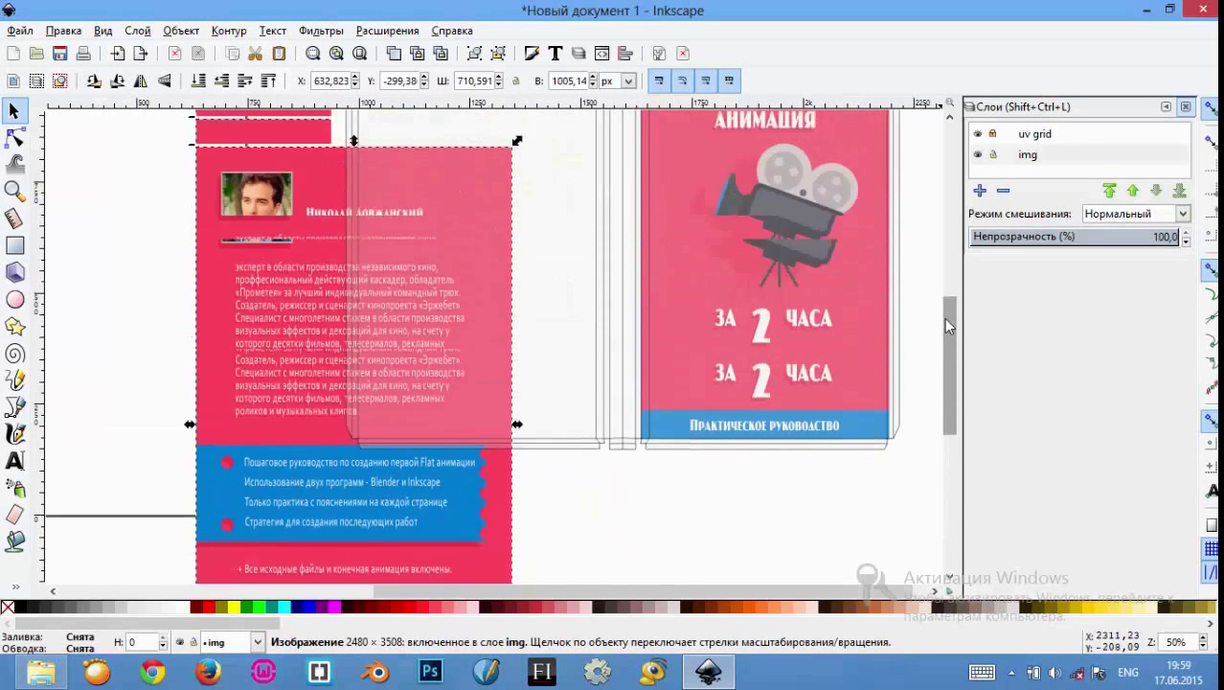
# Step: Scale the back cover to 561,089 × 793,669 px and line it up over the left panel
pyautogui.moveTo(387, 487); pyautogui.dragTo(500, 341)
pyautogui.moveTo(641, 161); pyautogui.dragTo(599, 246)
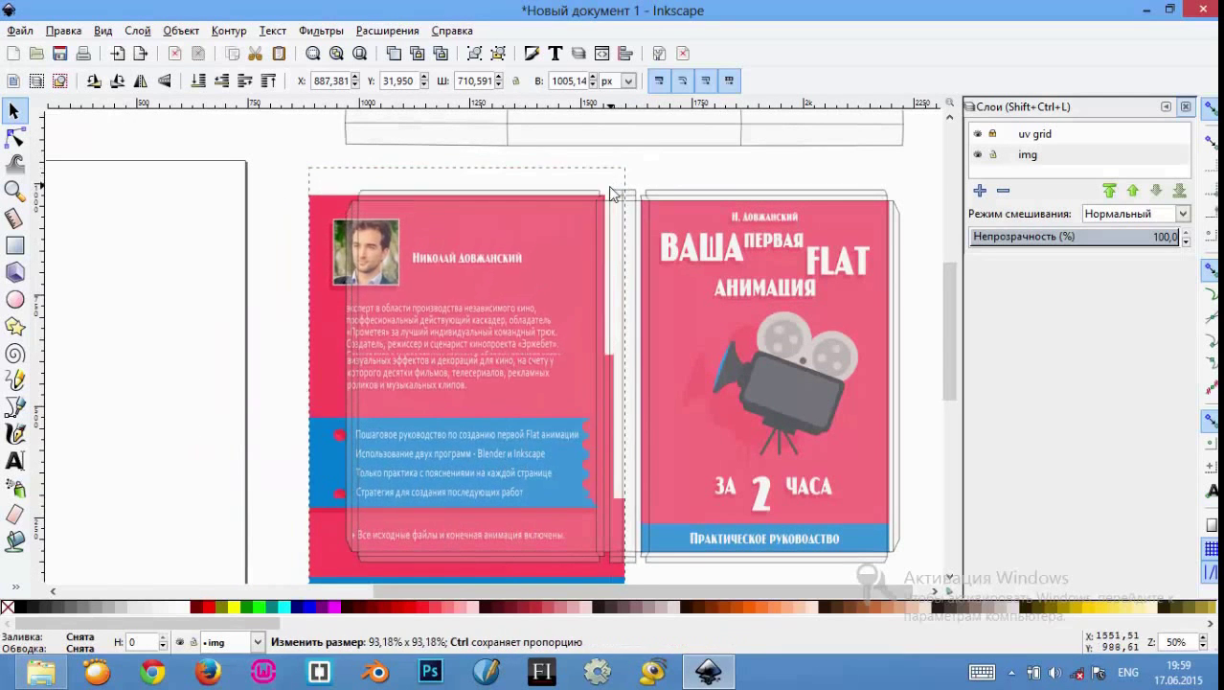
pyautogui.moveTo(518, 306); pyautogui.dragTo(540, 283)
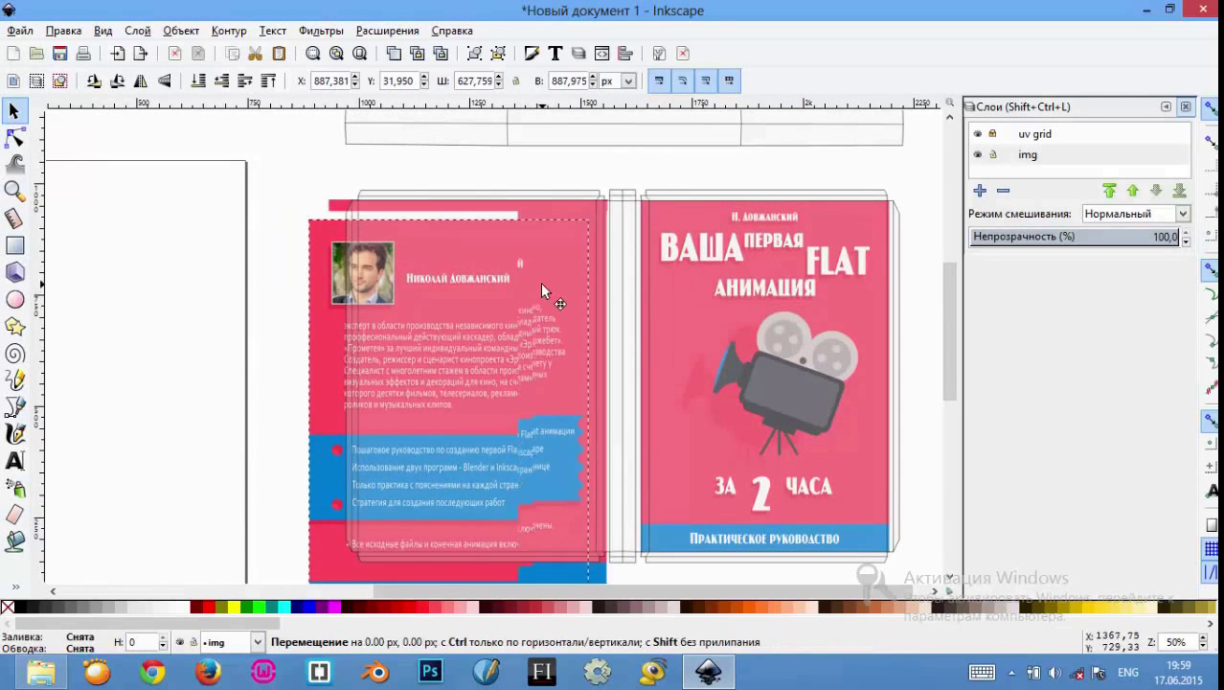
pyautogui.moveTo(614, 192); pyautogui.dragTo(579, 228)
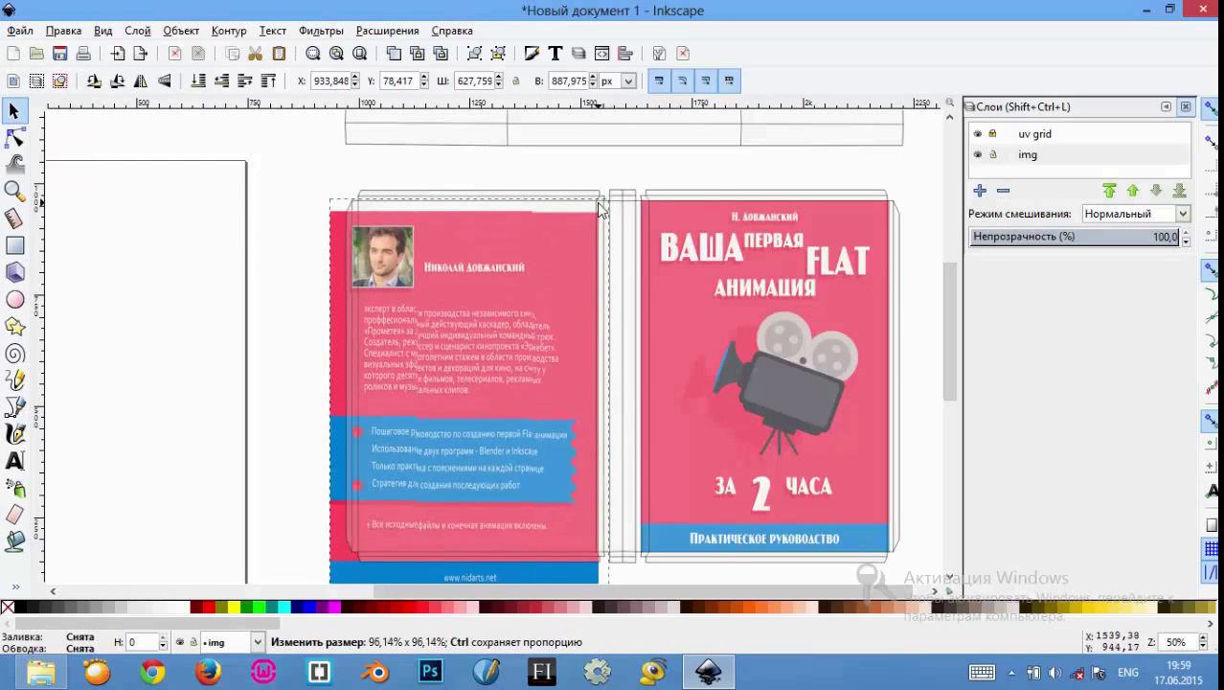
pyautogui.moveTo(541, 326); pyautogui.dragTo(568, 290)
pyautogui.keyDown('ctrl'); pyautogui.scroll(1, 618, 316); pyautogui.keyUp('ctrl')
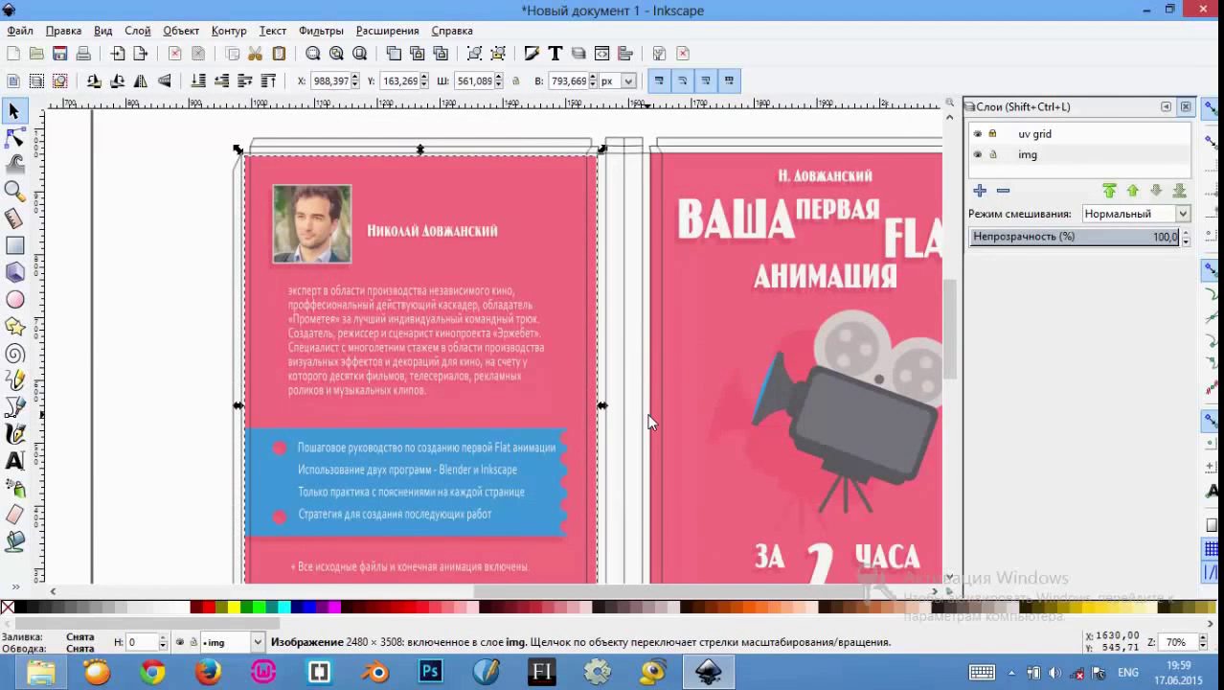
# Step: Nudge the back cover and enlarge it to 565,374 × 799,730 px at X 988,397, Y 161,209
pyautogui.press('space')
pyautogui.moveTo(602, 410); pyautogui.dragTo(599, 384)
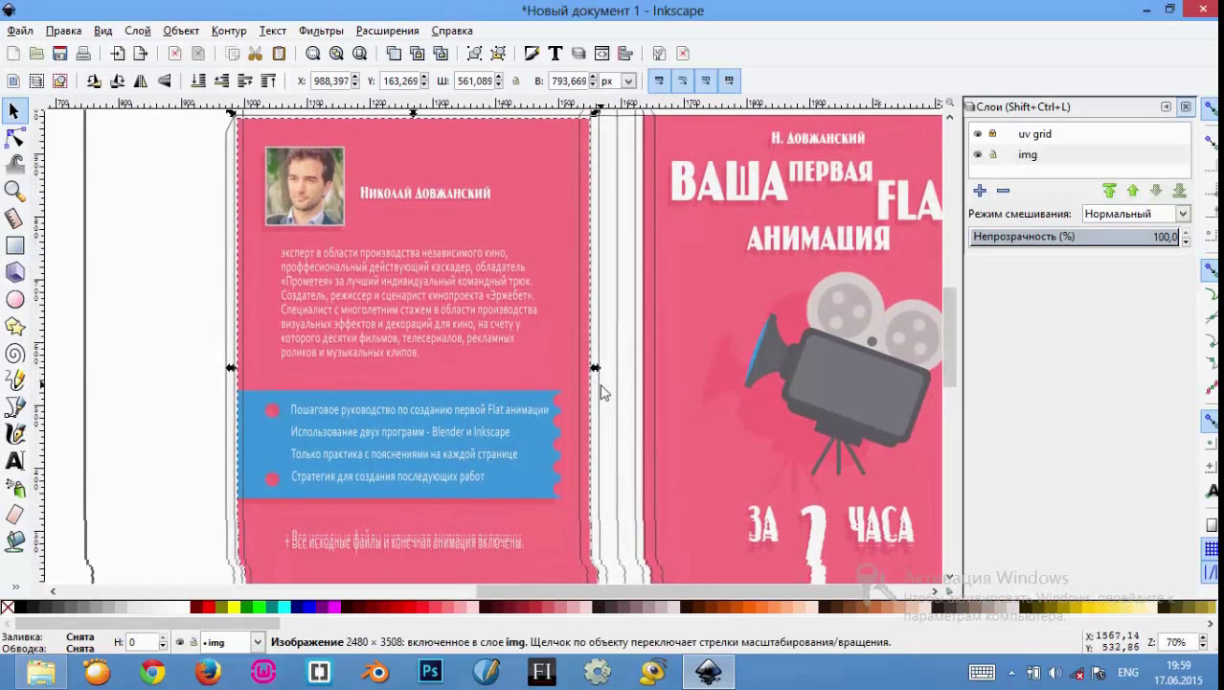
pyautogui.scroll(-1, 619, 376)
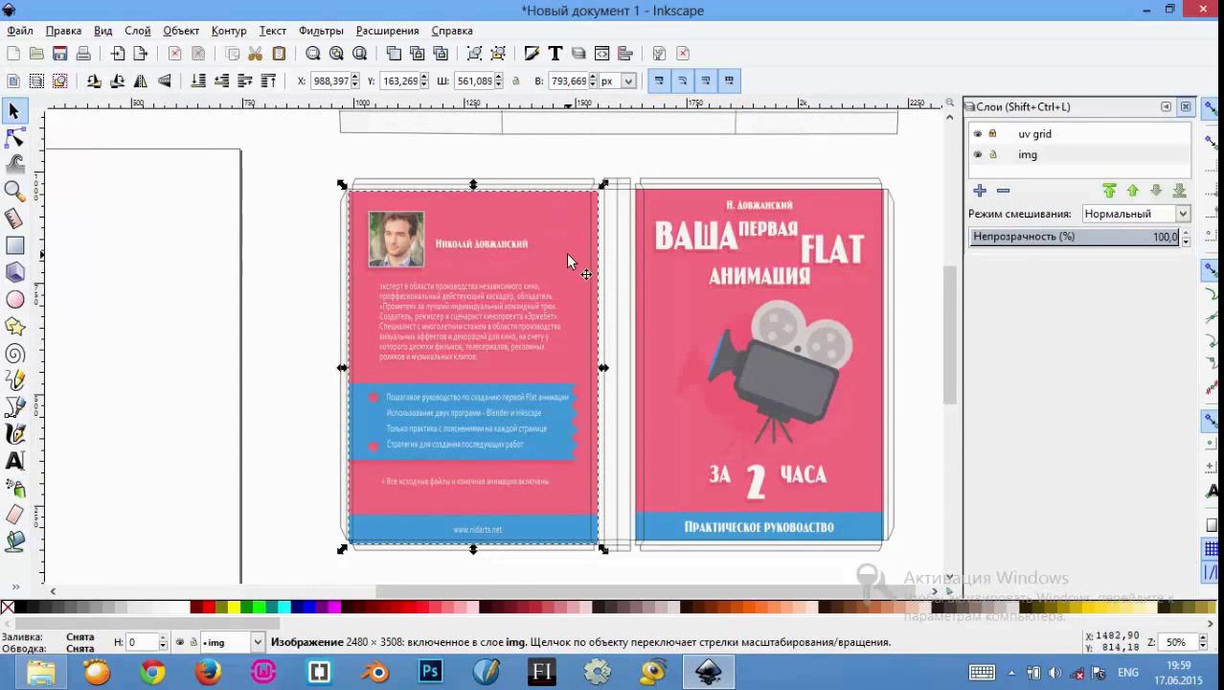
pyautogui.press('Up')
pyautogui.press('Right')
pyautogui.press('Right')
pyautogui.press('Right')
pyautogui.press('Right')
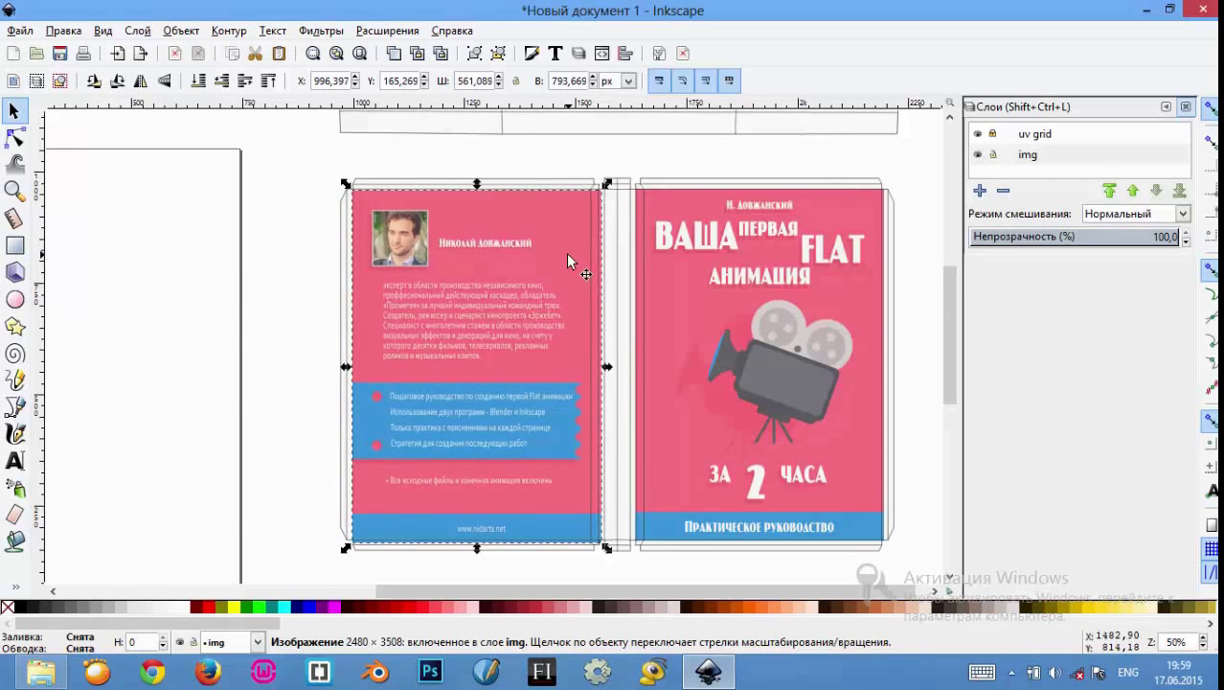
pyautogui.press('Left')
pyautogui.press('Left')
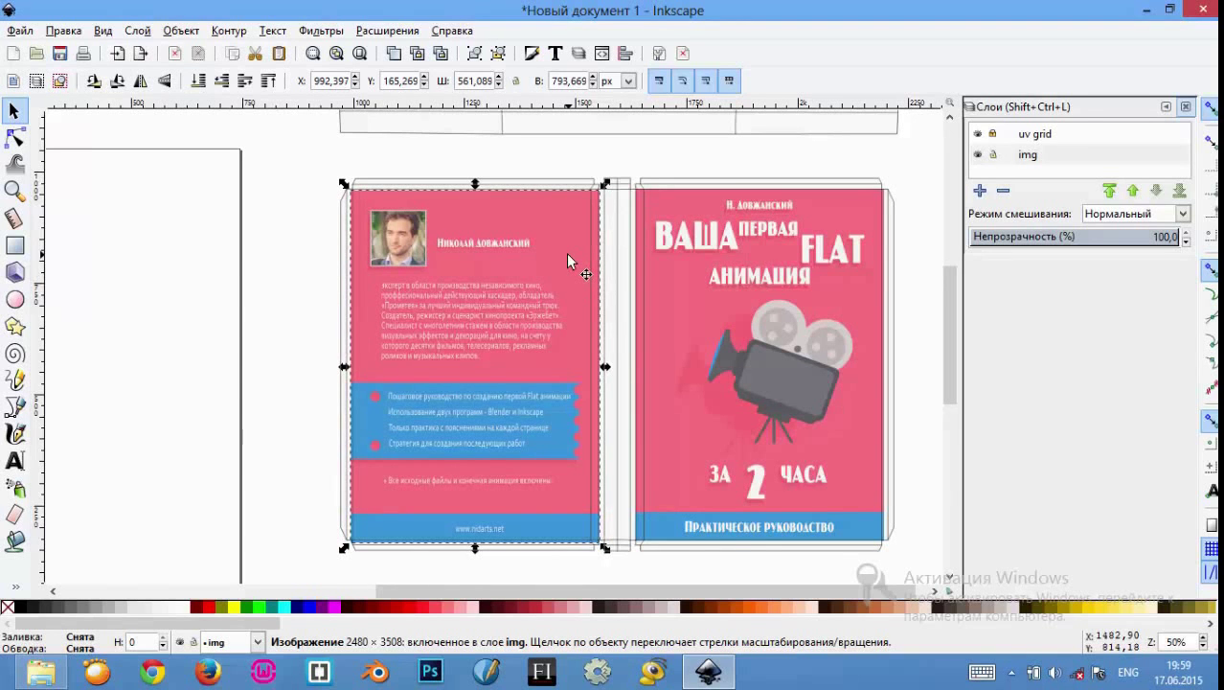
pyautogui.press('Left')
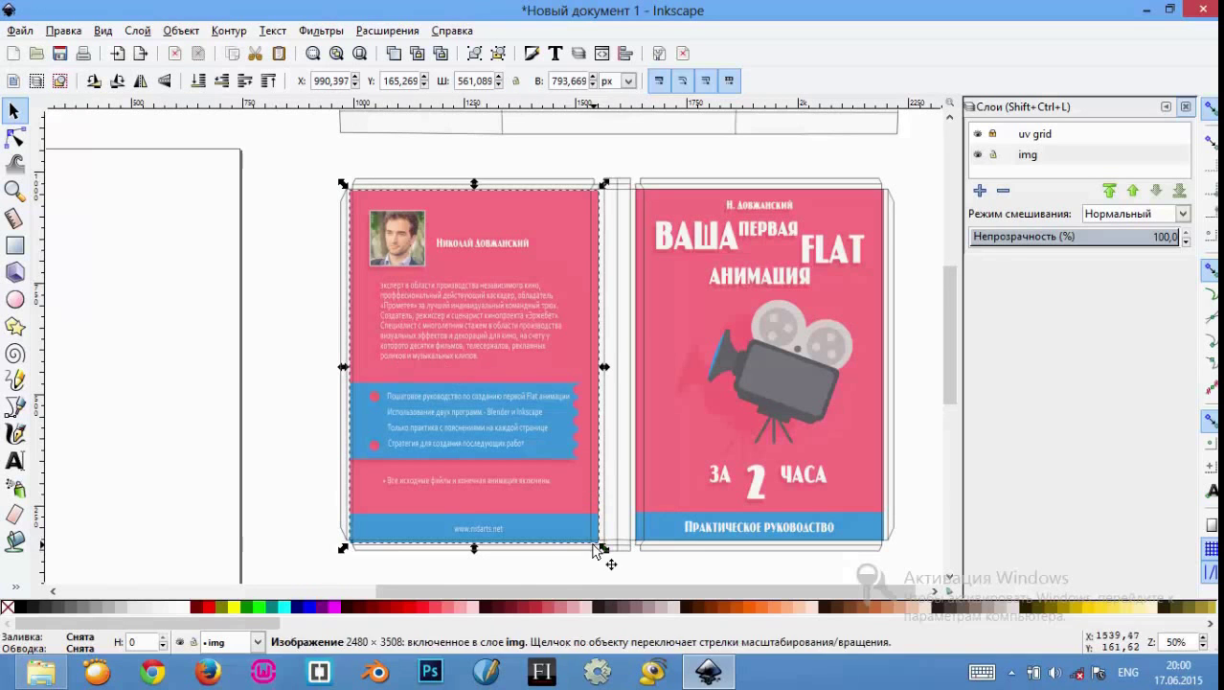
pyautogui.moveTo(606, 549); pyautogui.dragTo(622, 552)
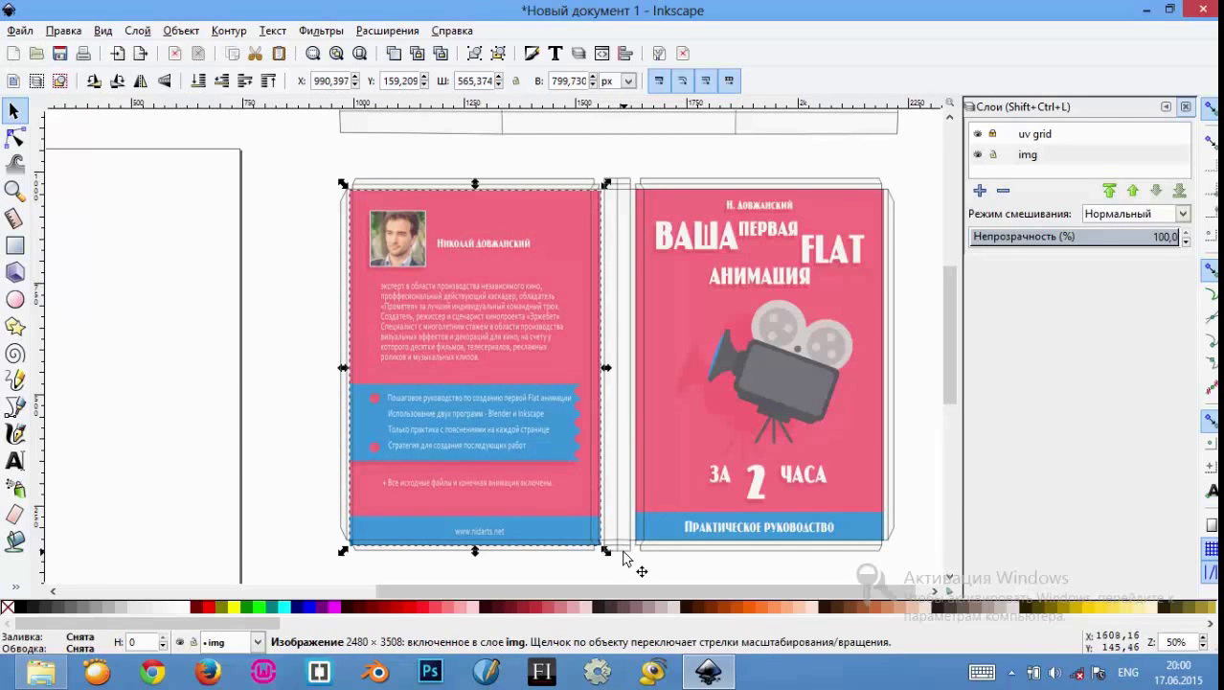
pyautogui.press('Up')
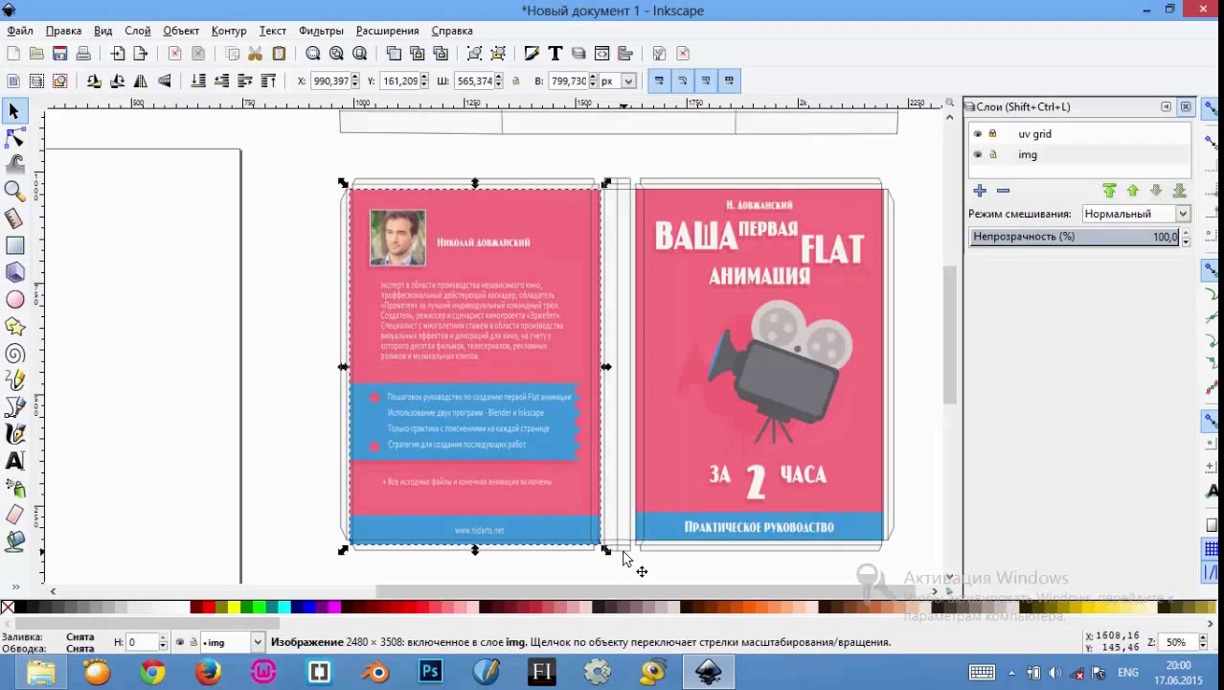
pyautogui.press('Left')
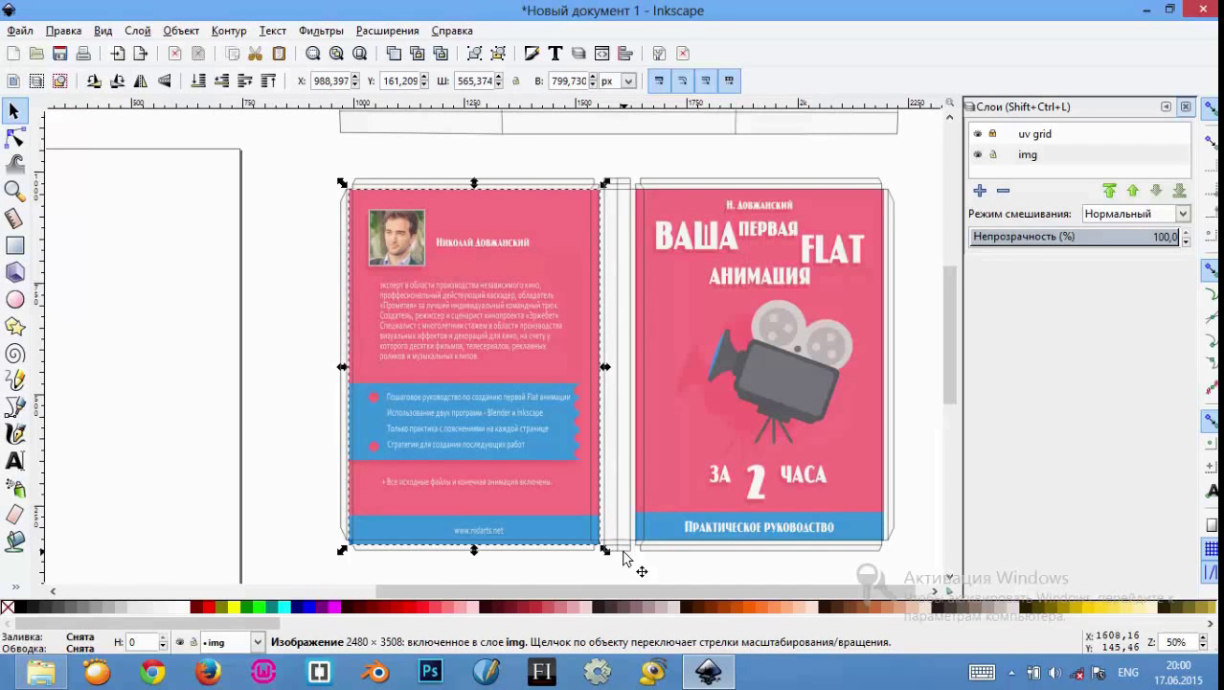
pyautogui.click(918, 195)
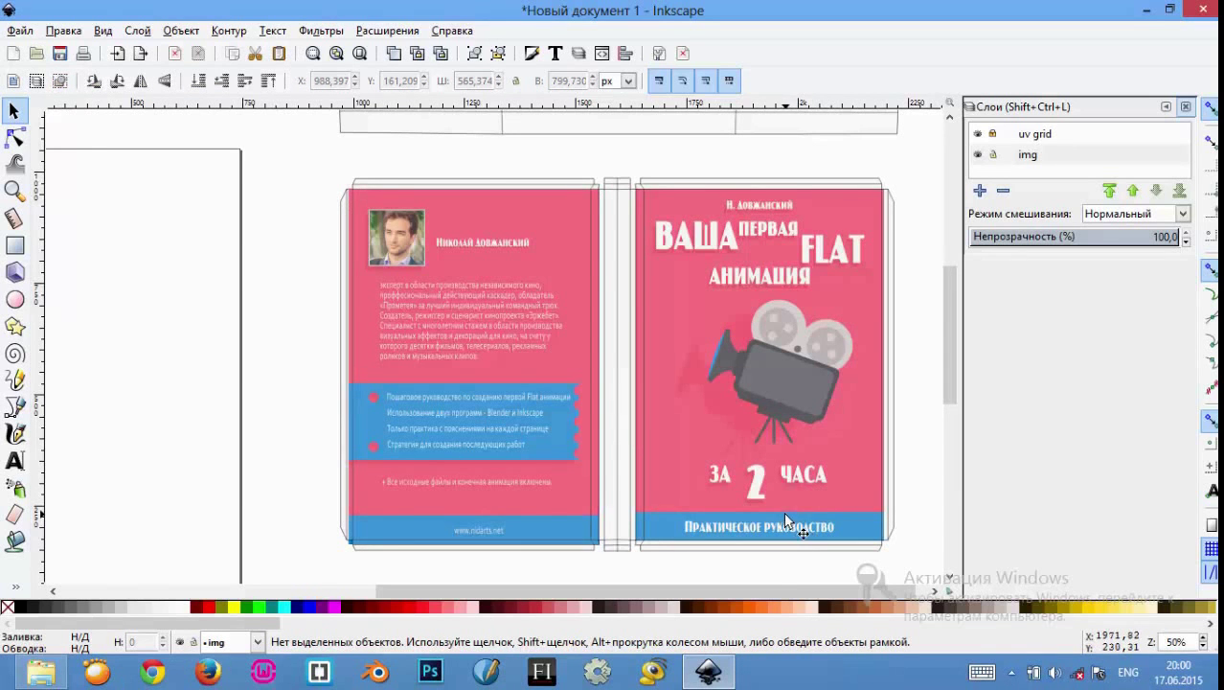
# Step: Import the coreshok spine title strip image
pyautogui.hotkey('alt', 'Tab')
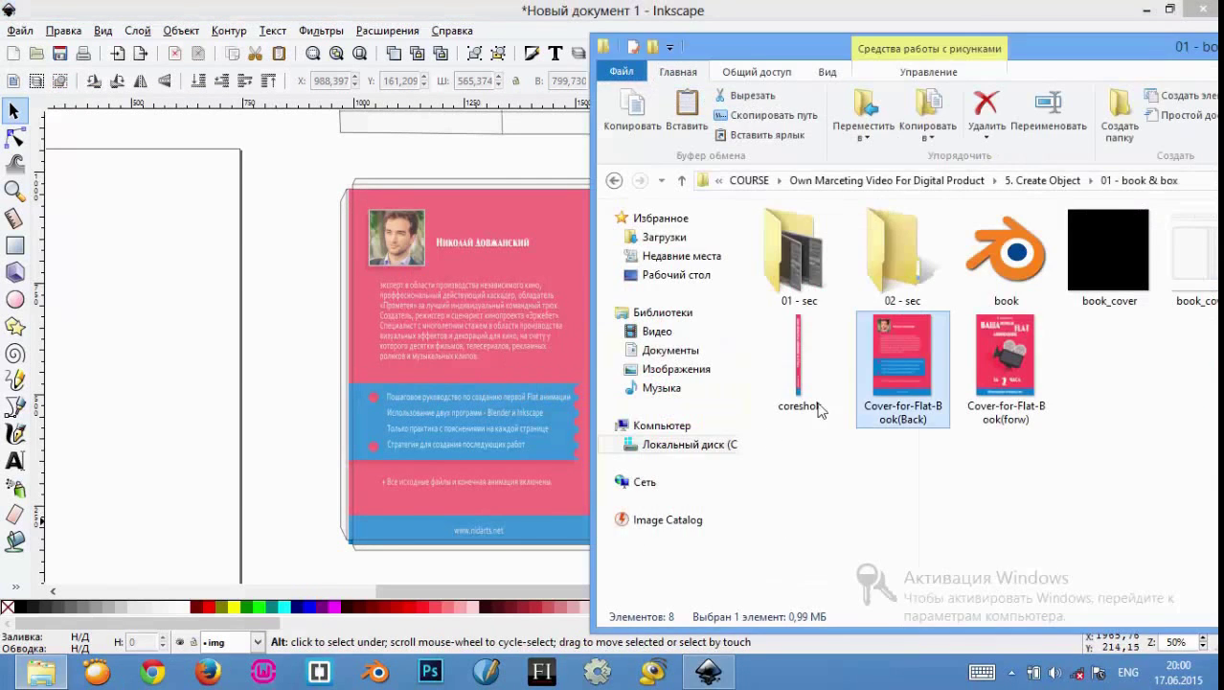
pyautogui.click(801, 374)
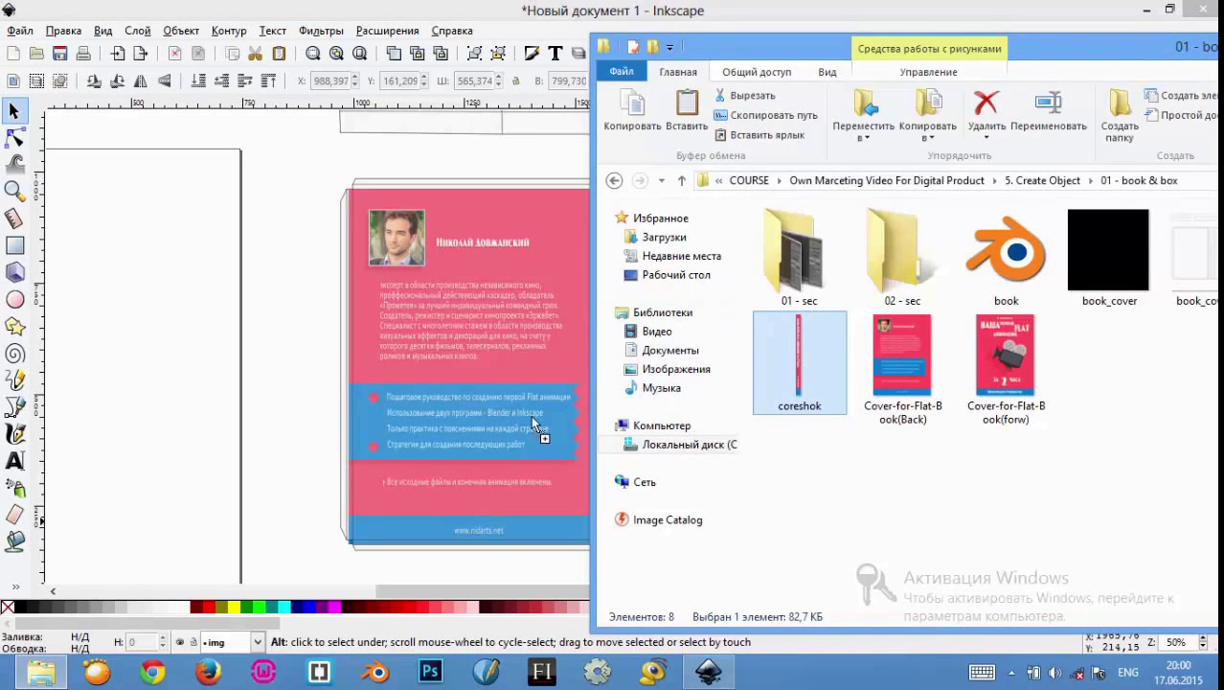
pyautogui.moveTo(731, 390); pyautogui.dragTo(531, 415)
pyautogui.click(715, 454)
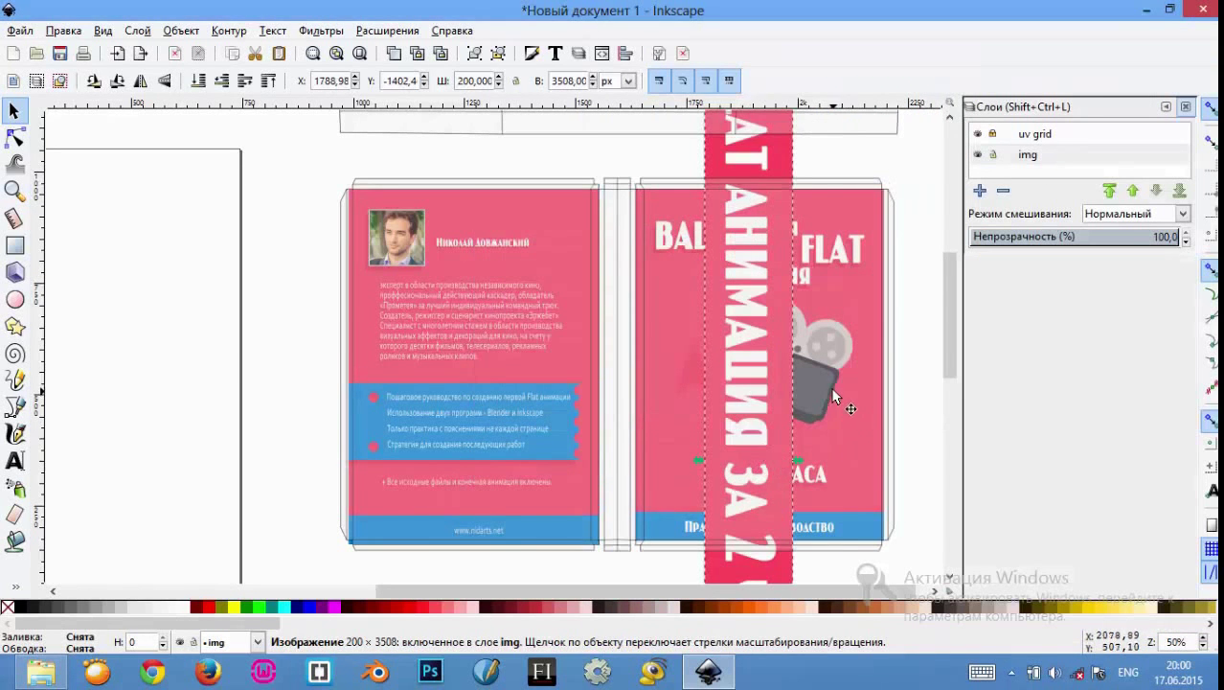
# Step: Shrink the title strip proportionally and move it onto the spine
pyautogui.moveTo(778, 298); pyautogui.dragTo(766, 322)
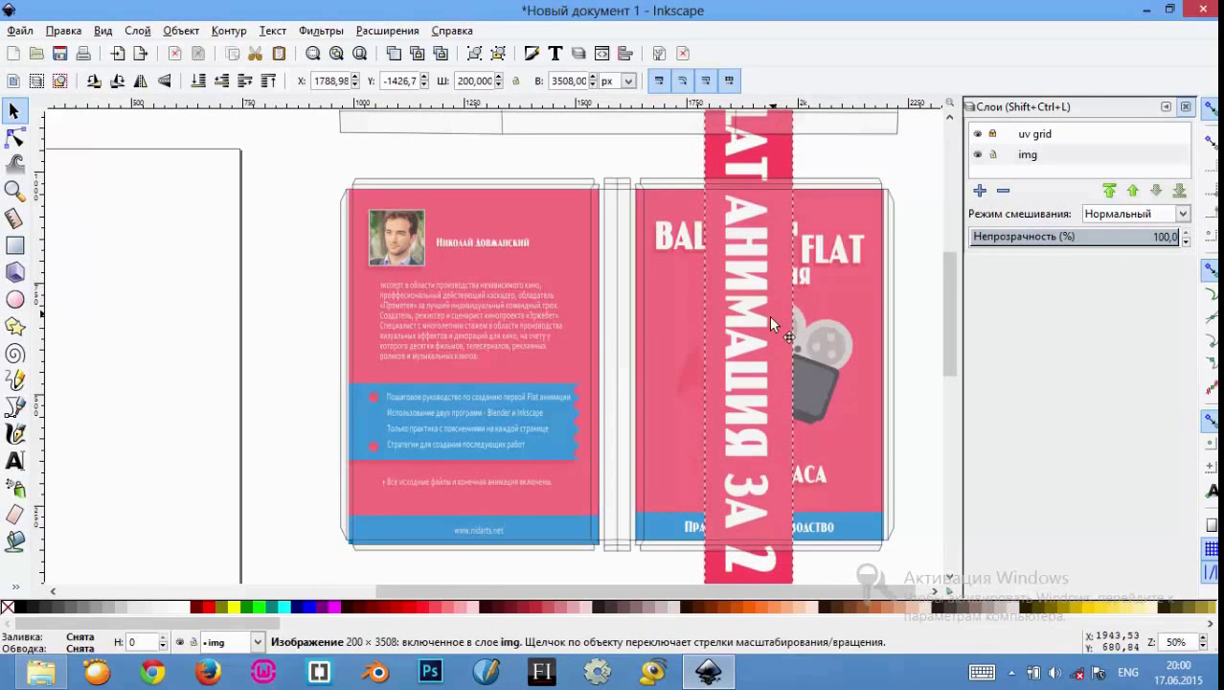
pyautogui.moveTo(758, 115); pyautogui.dragTo(759, 372)
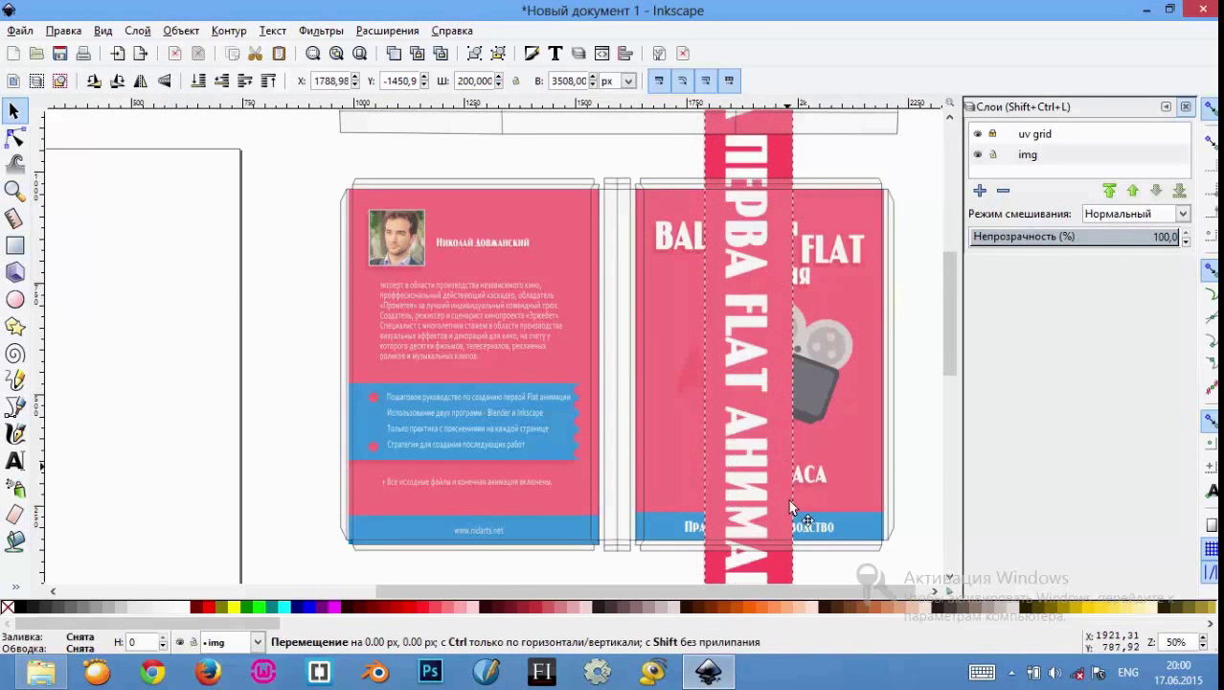
pyautogui.moveTo(758, 283); pyautogui.dragTo(776, 402)
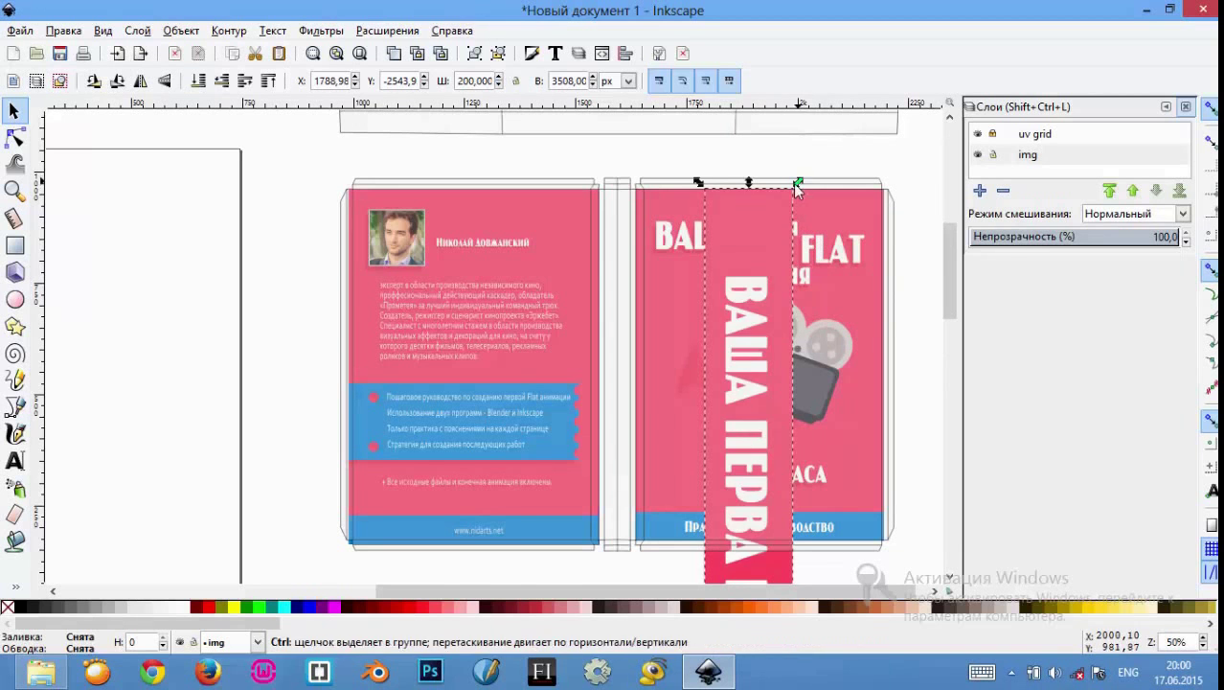
pyautogui.moveTo(798, 182); pyautogui.dragTo(782, 246)
pyautogui.moveTo(774, 554); pyautogui.dragTo(761, 208)
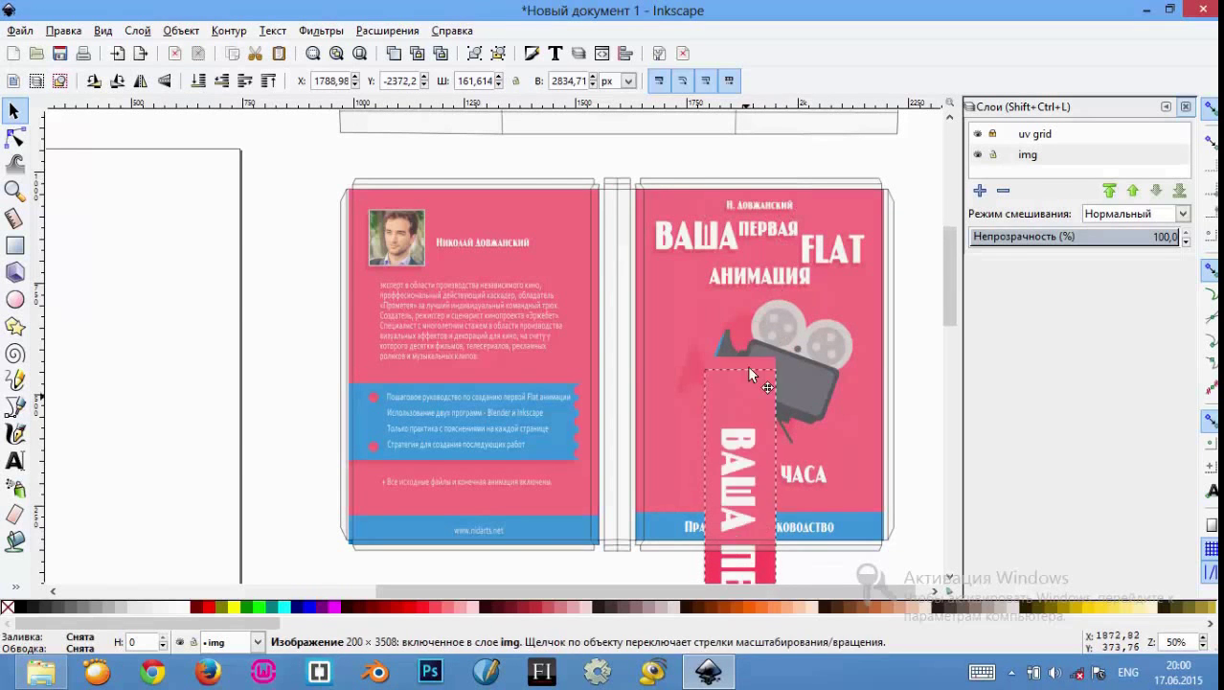
pyautogui.moveTo(789, 158)
pyautogui.mouseDown()
pyautogui.moveTo(783, 527)
pyautogui.moveTo(771, 151)
pyautogui.moveTo(747, 244)
pyautogui.mouseUp()
pyautogui.moveTo(675, 400); pyautogui.dragTo(579, 364)
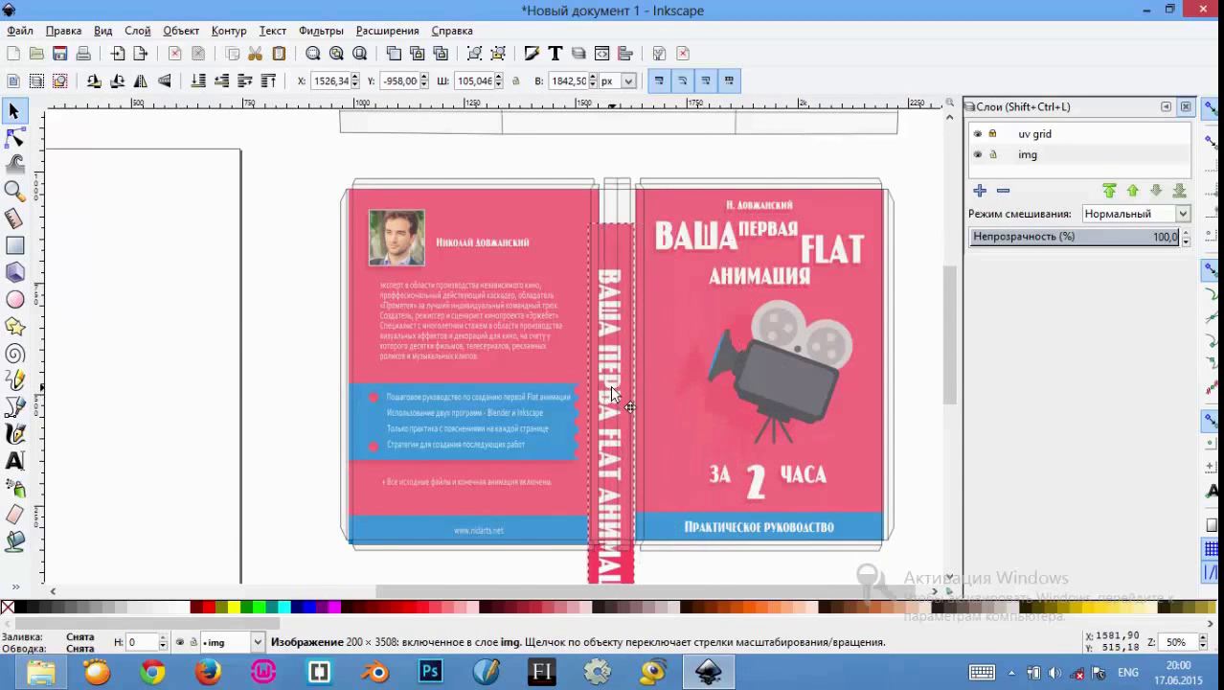
# Step: Resize the spine strip to 76,761 × 813,034 px to match the spine's height
pyautogui.moveTo(644, 205); pyautogui.dragTo(633, 221)
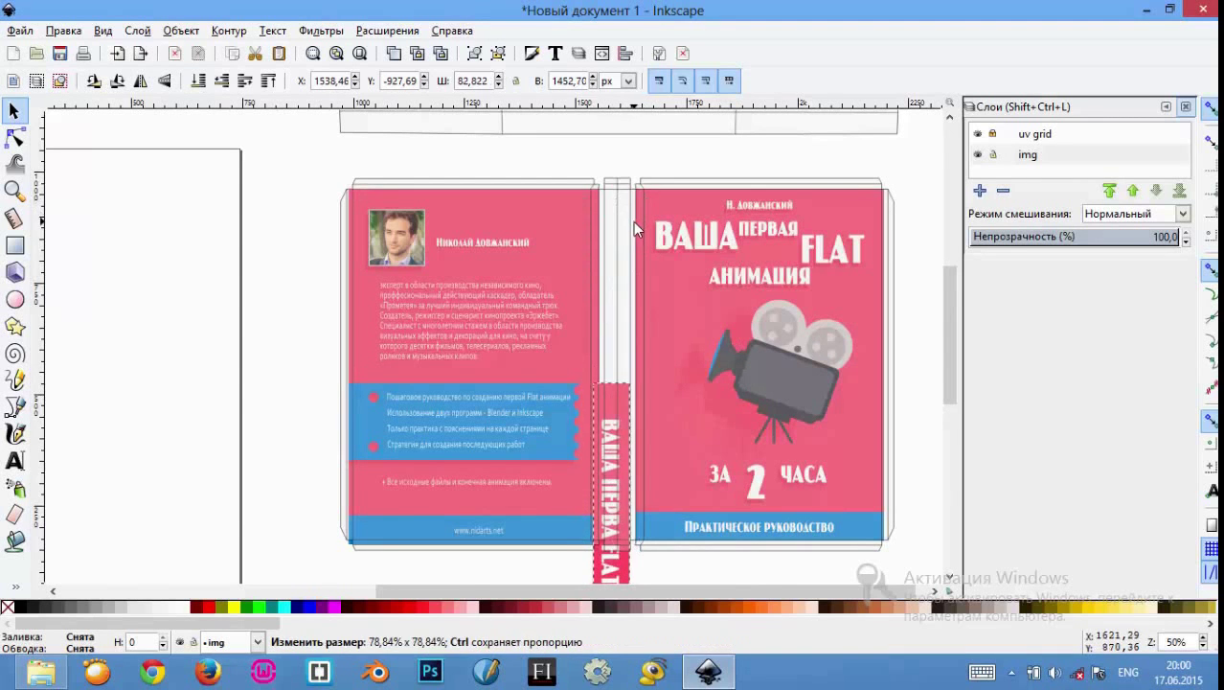
pyautogui.moveTo(639, 424); pyautogui.dragTo(618, 197)
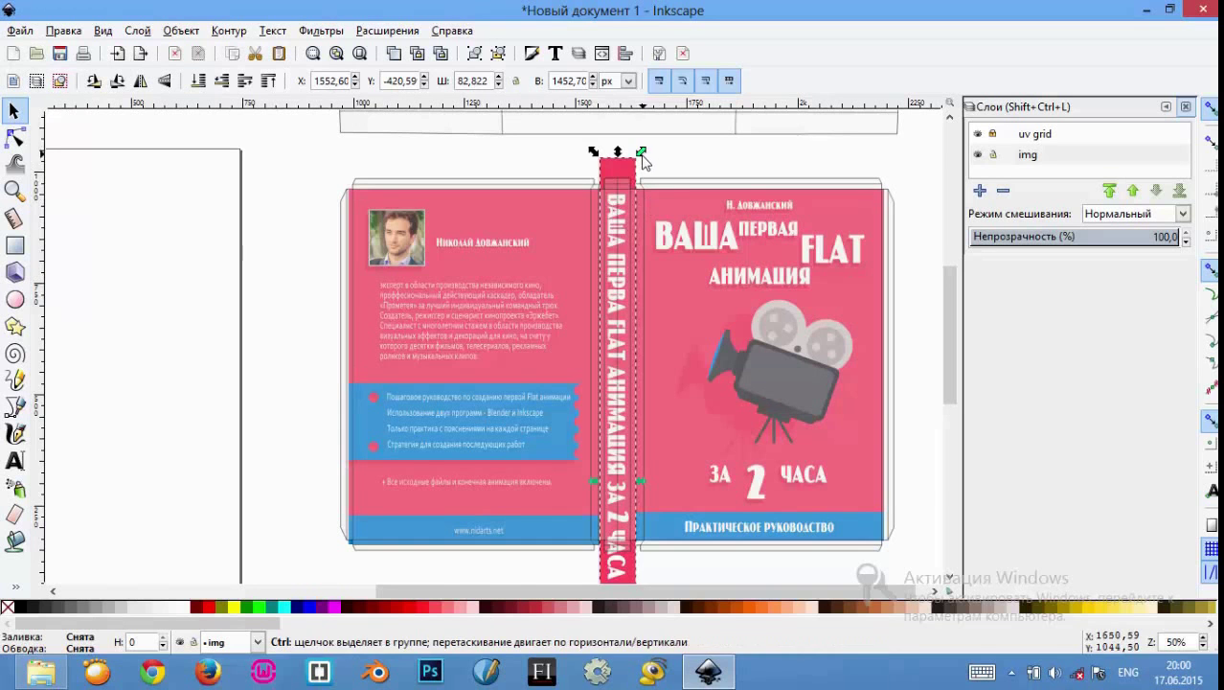
pyautogui.moveTo(641, 153); pyautogui.dragTo(639, 160)
pyautogui.moveTo(631, 211); pyautogui.dragTo(618, 250)
pyautogui.moveTo(619, 182); pyautogui.dragTo(619, 307)
pyautogui.moveTo(616, 393); pyautogui.dragTo(619, 233)
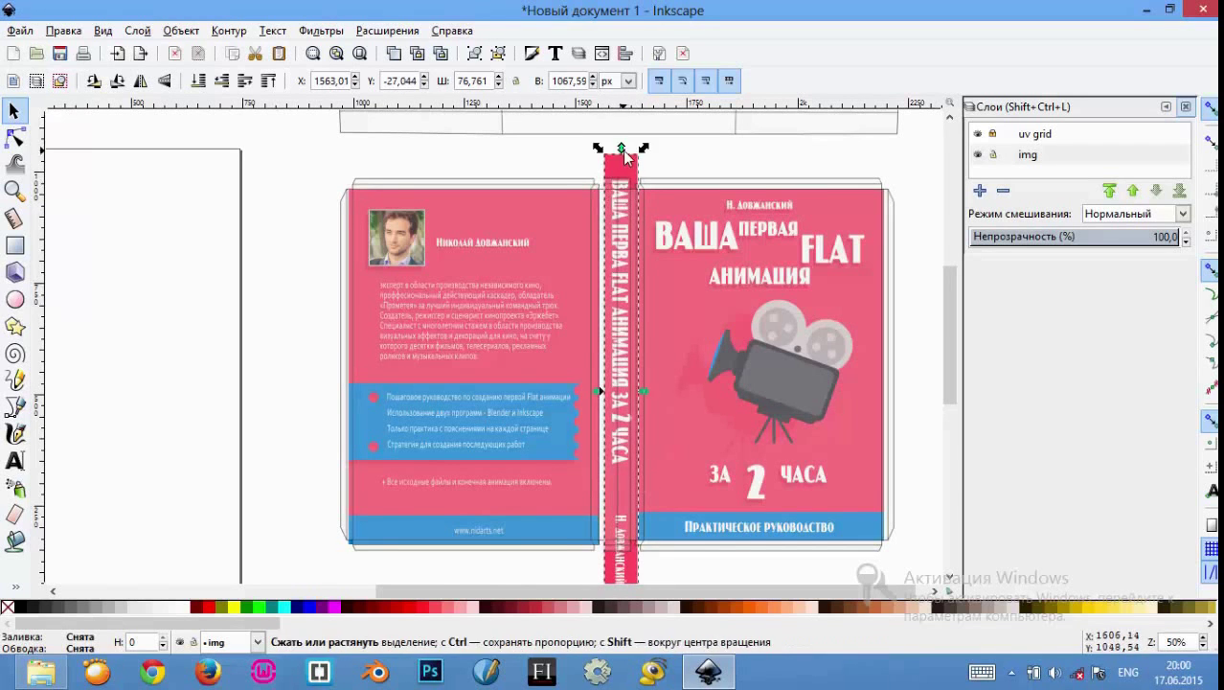
pyautogui.moveTo(624, 156); pyautogui.dragTo(622, 276)
pyautogui.moveTo(619, 335)
pyautogui.mouseDown()
pyautogui.moveTo(618, 213)
pyautogui.moveTo(618, 249)
pyautogui.mouseUp()
# Step: Resize the spine strip to 83,832 × 799,902 px at Y 161,036, bottom aligned with the spine
pyautogui.scroll(1, 640, 246)
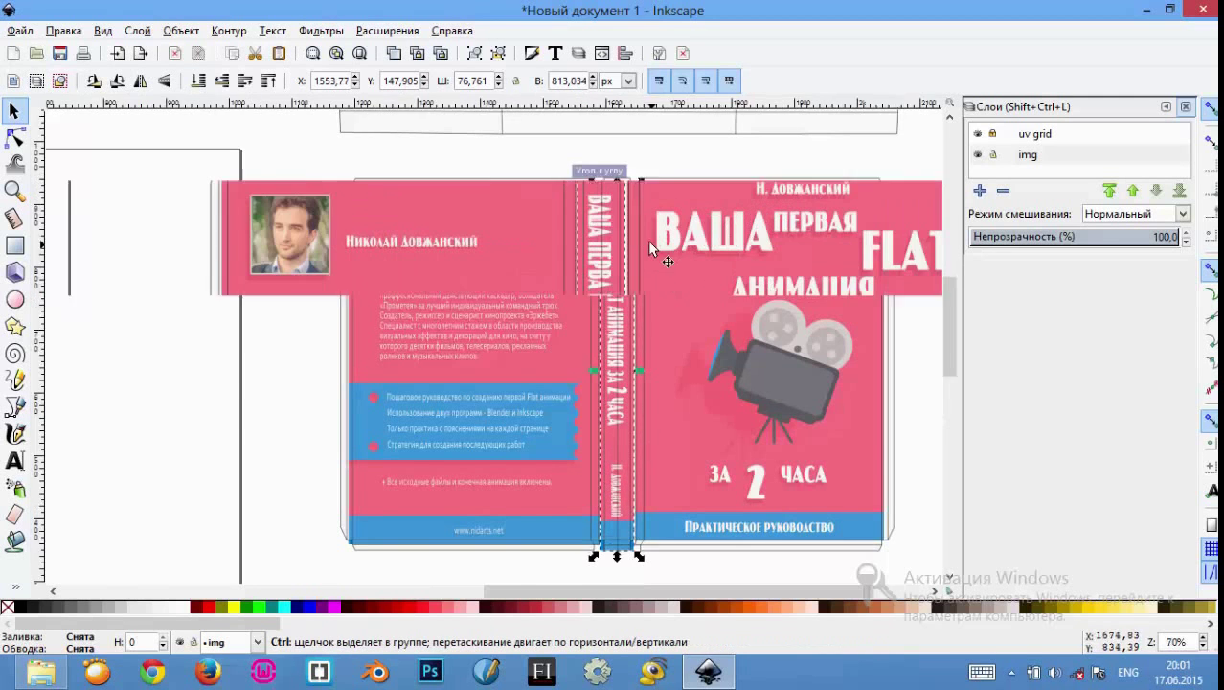
pyautogui.scroll(1, 639, 230)
pyautogui.scroll(1, 639, 228)
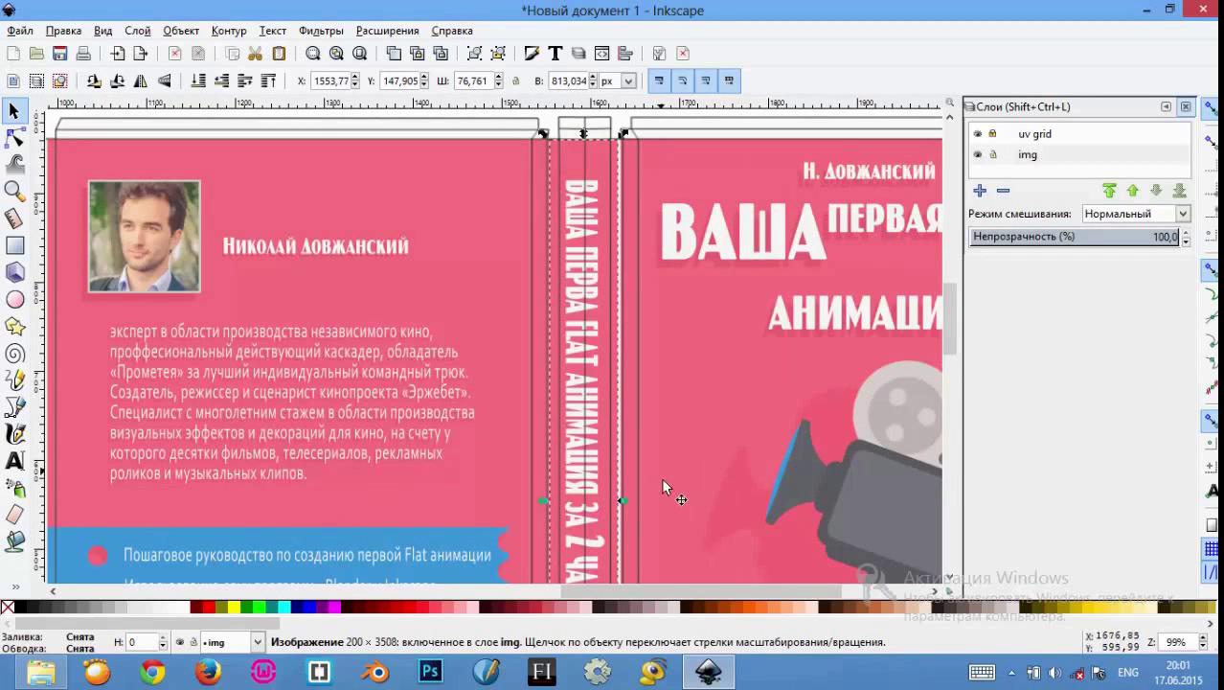
pyautogui.moveTo(624, 499); pyautogui.dragTo(627, 497)
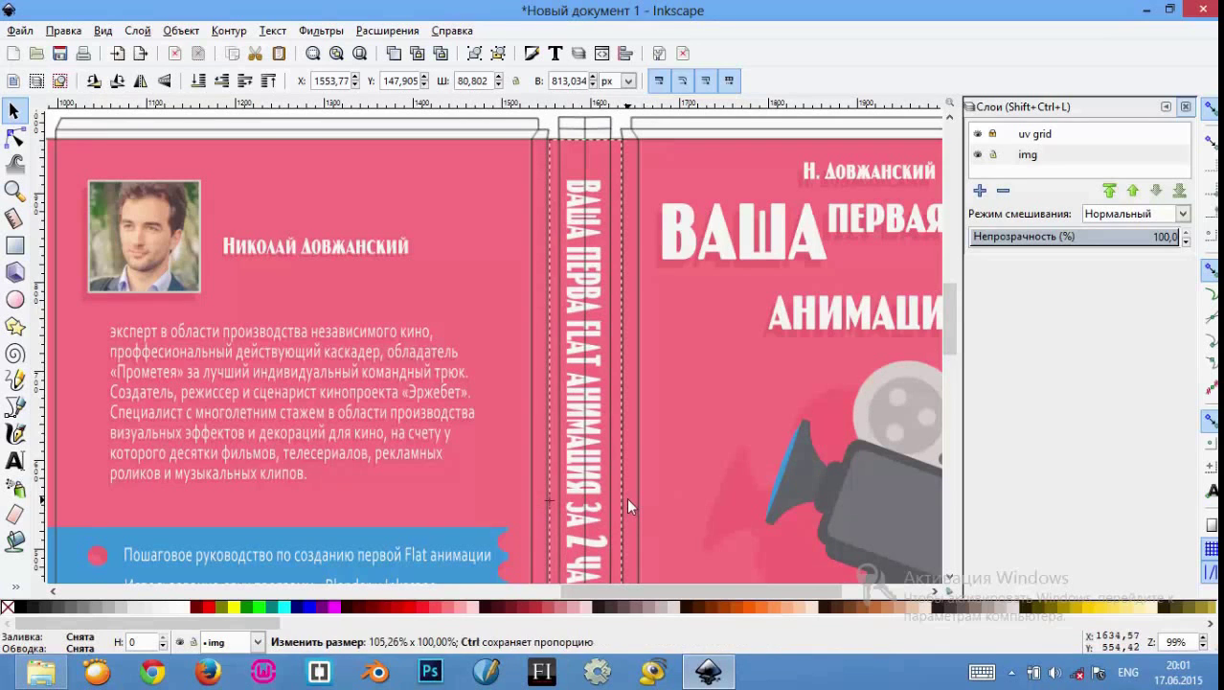
pyautogui.moveTo(541, 499); pyautogui.dragTo(544, 500)
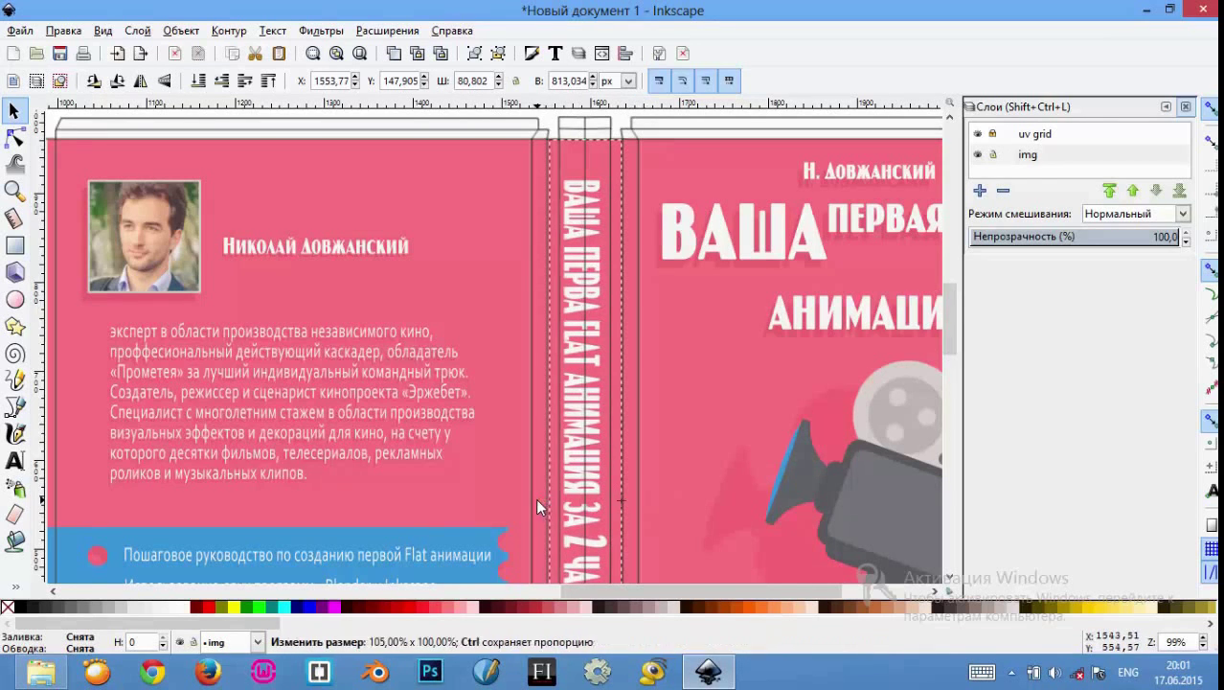
pyautogui.moveTo(631, 499); pyautogui.dragTo(631, 500)
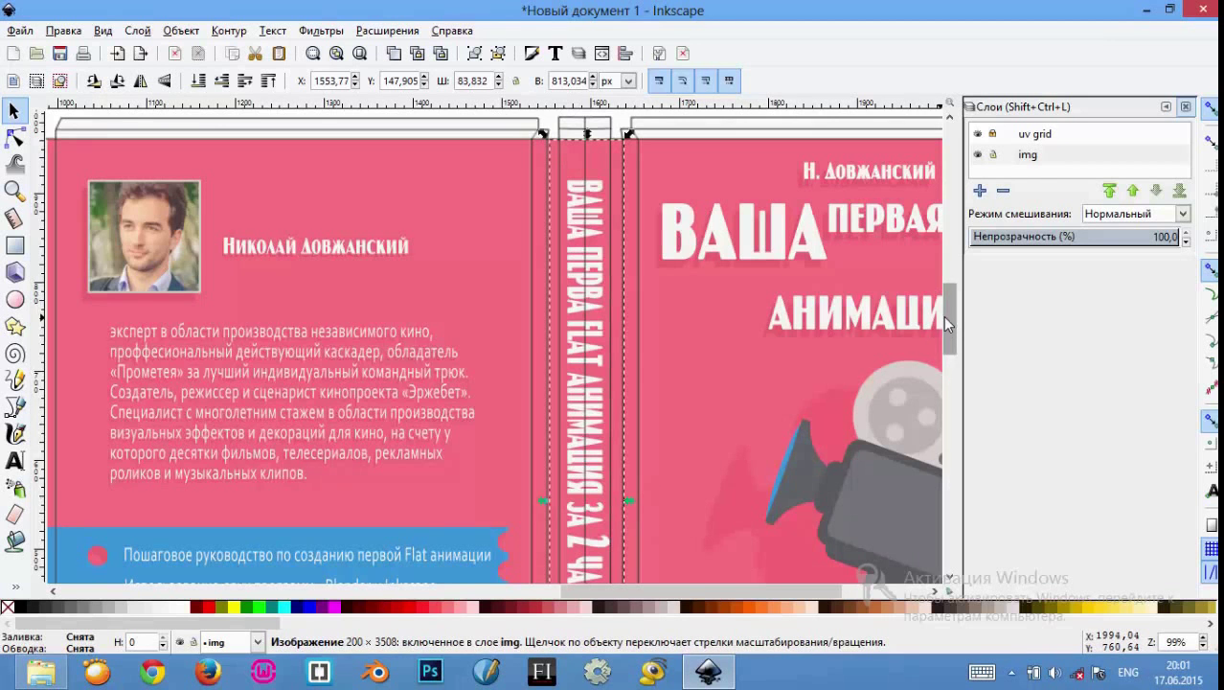
pyautogui.moveTo(946, 323); pyautogui.dragTo(964, 399)
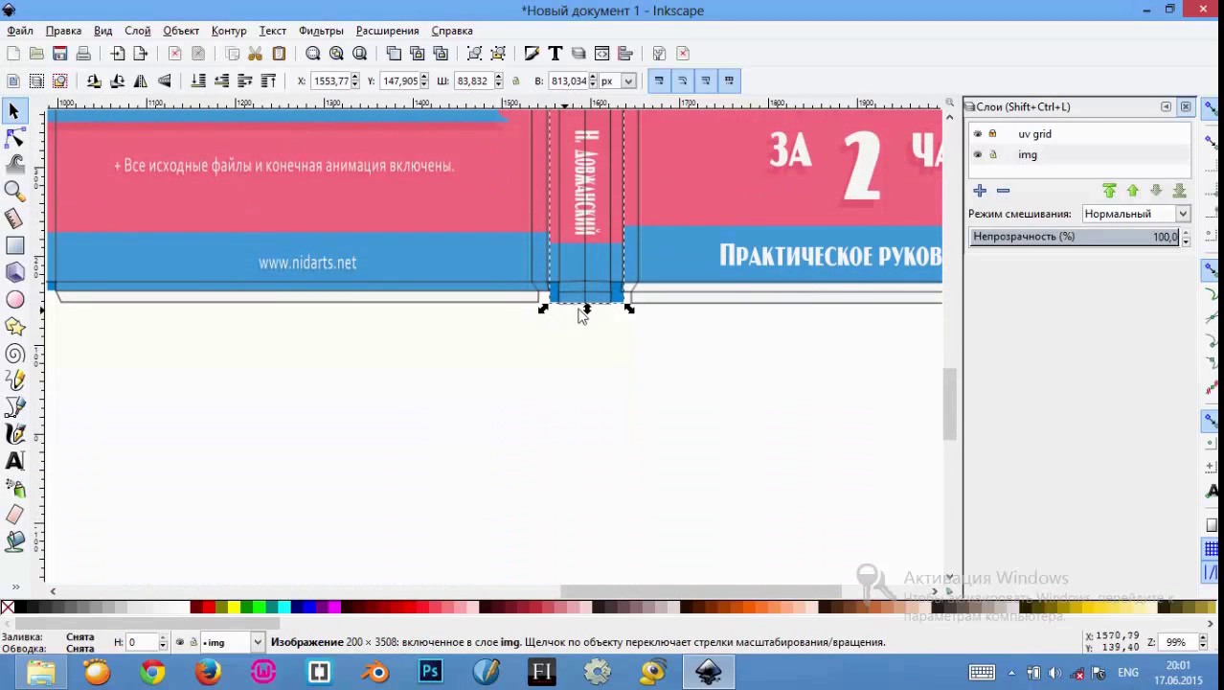
pyautogui.moveTo(587, 309); pyautogui.dragTo(585, 302)
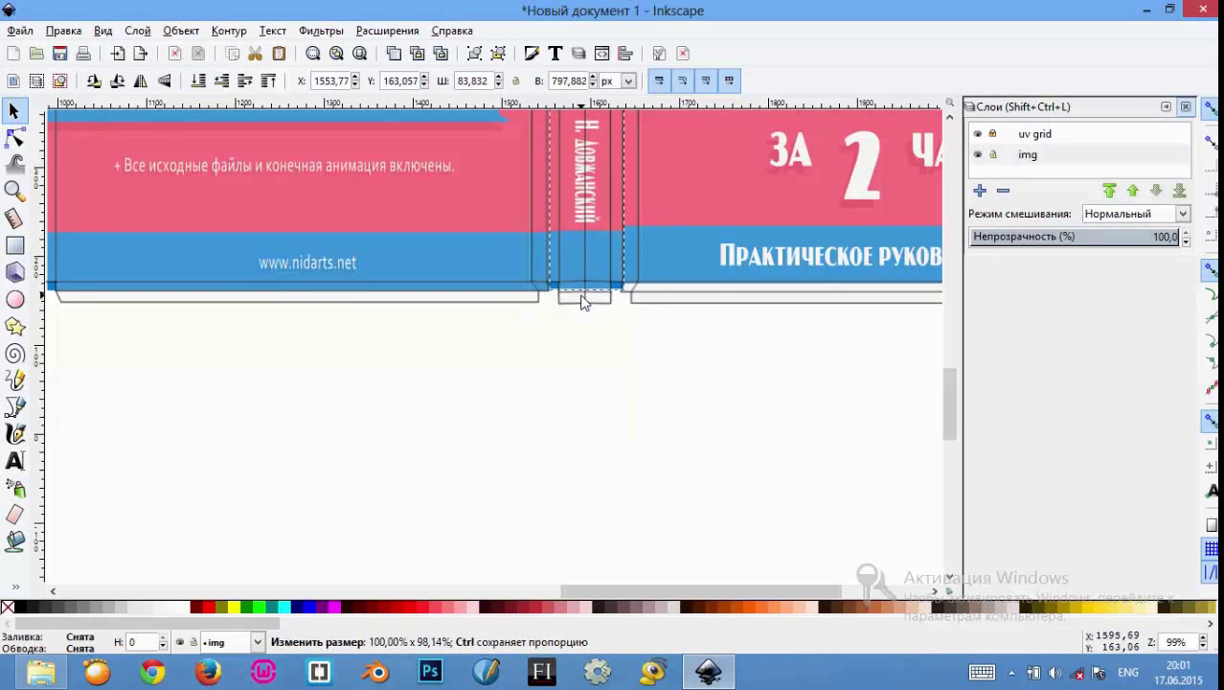
pyautogui.moveTo(585, 299); pyautogui.dragTo(585, 301)
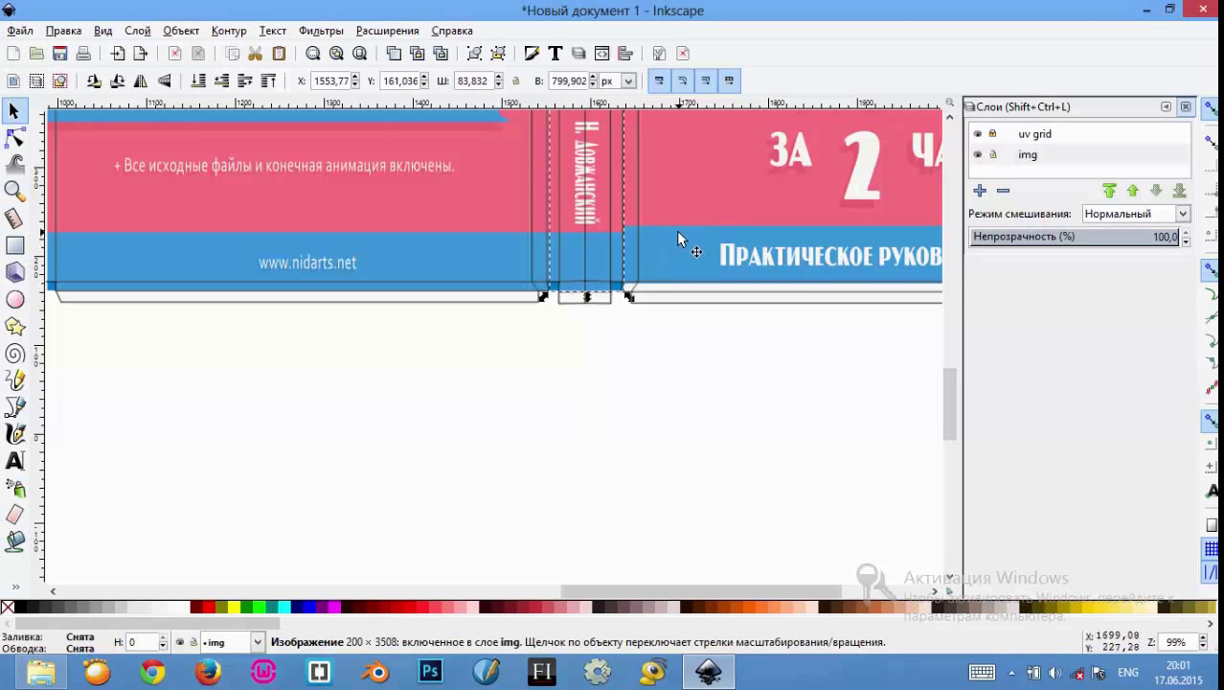
# Step: Select the back cover and spine images together
pyautogui.rightClick(477, 257)
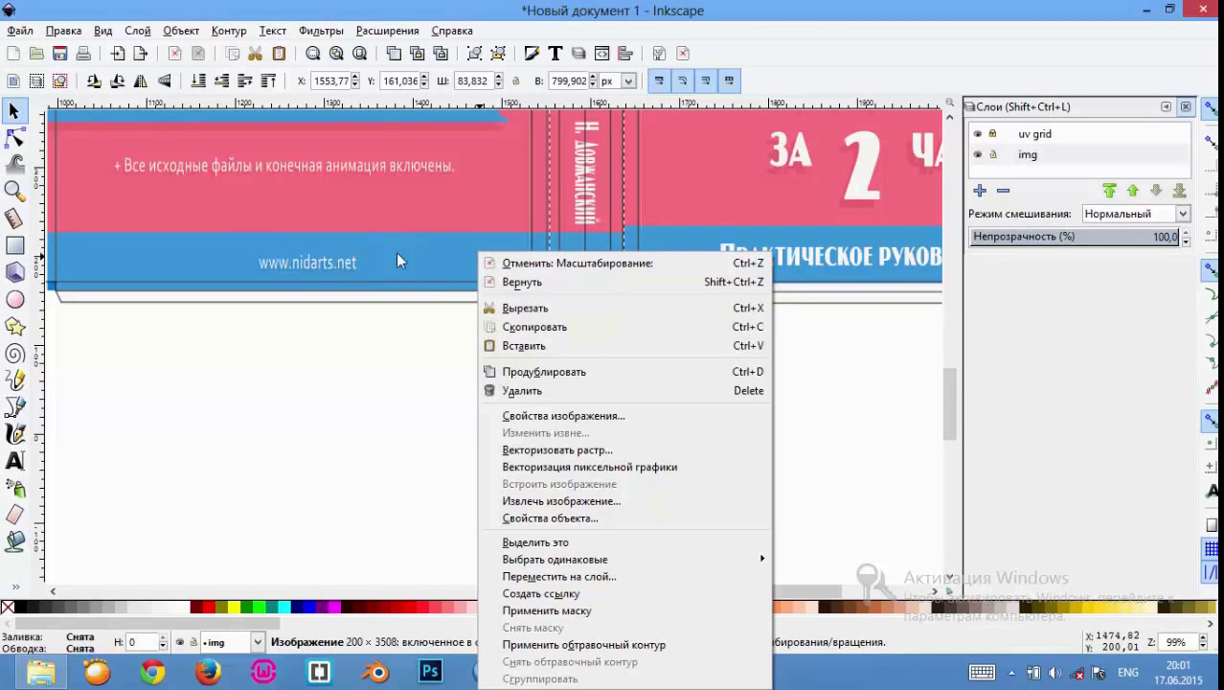
pyautogui.click(384, 243)
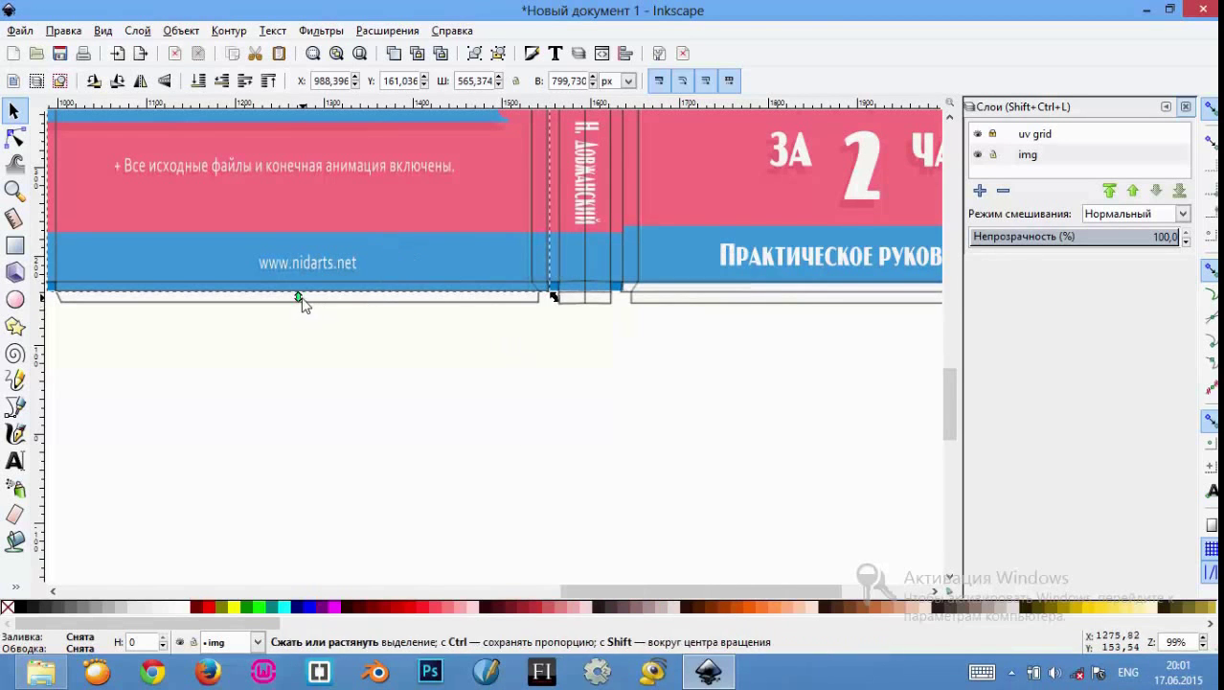
pyautogui.moveTo(298, 297); pyautogui.dragTo(298, 290)
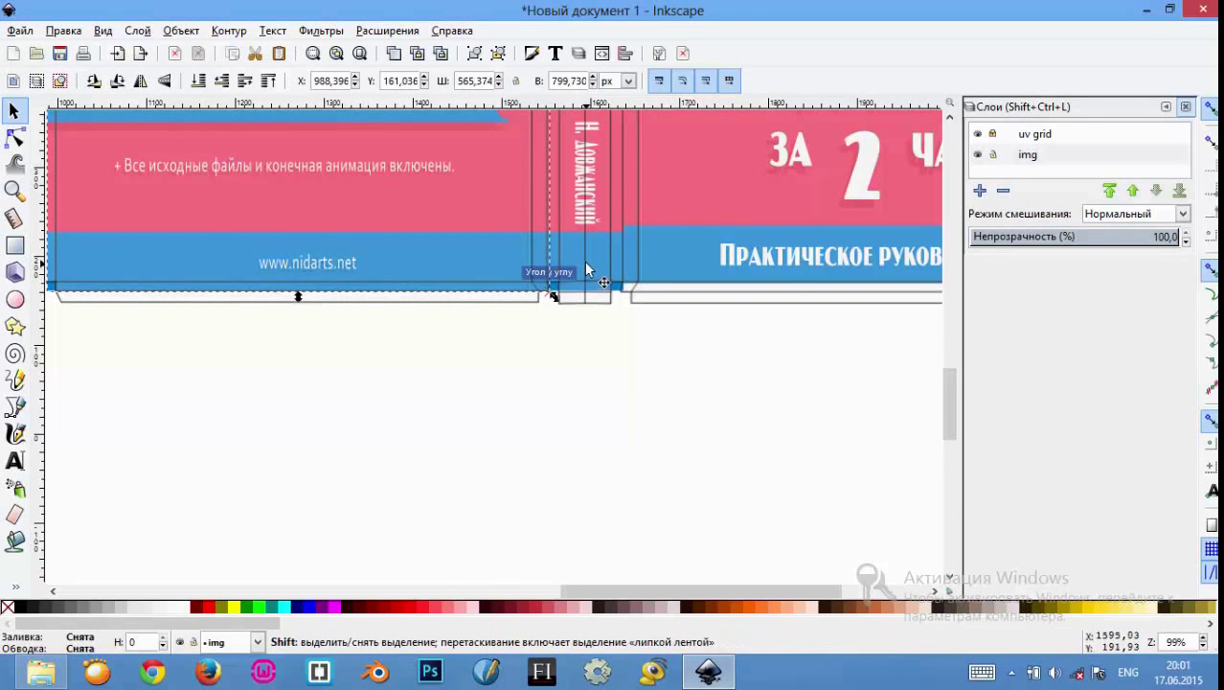
pyautogui.keyDown('ctrl'); pyautogui.scroll(-1, 586, 264); pyautogui.keyUp('ctrl')
pyautogui.keyDown('ctrl'); pyautogui.click(588, 265); pyautogui.keyUp('ctrl')
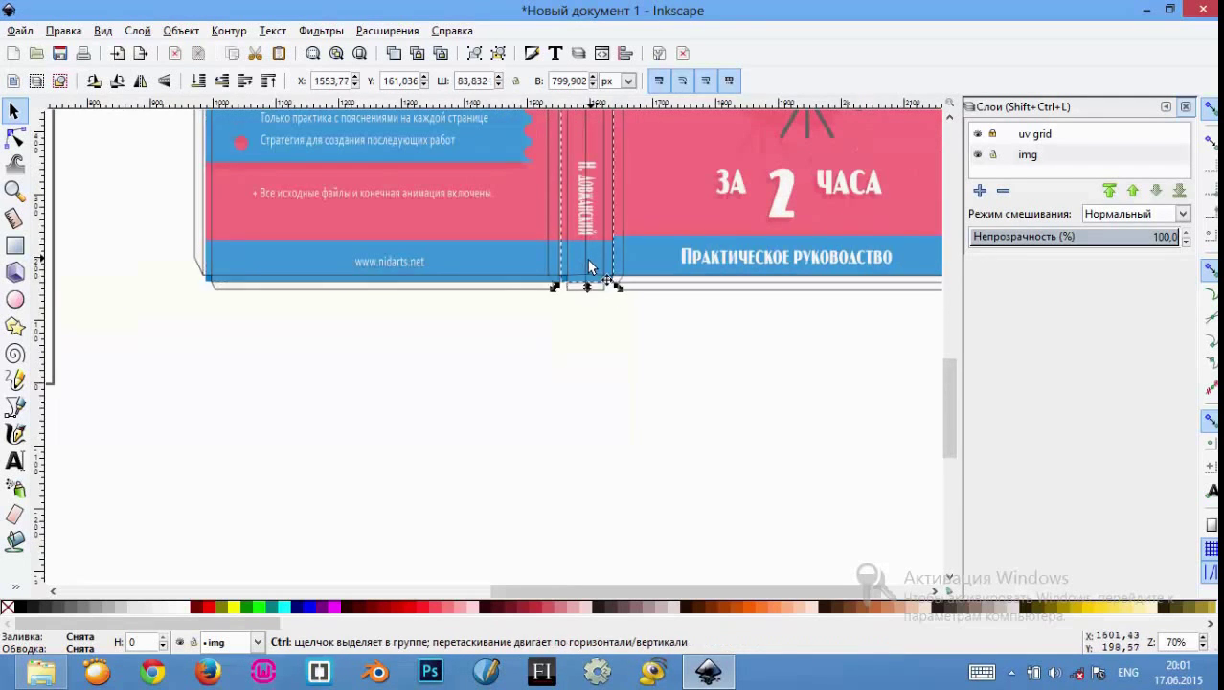
pyautogui.keyDown('shift'); pyautogui.click(552, 273); pyautogui.keyUp('shift')
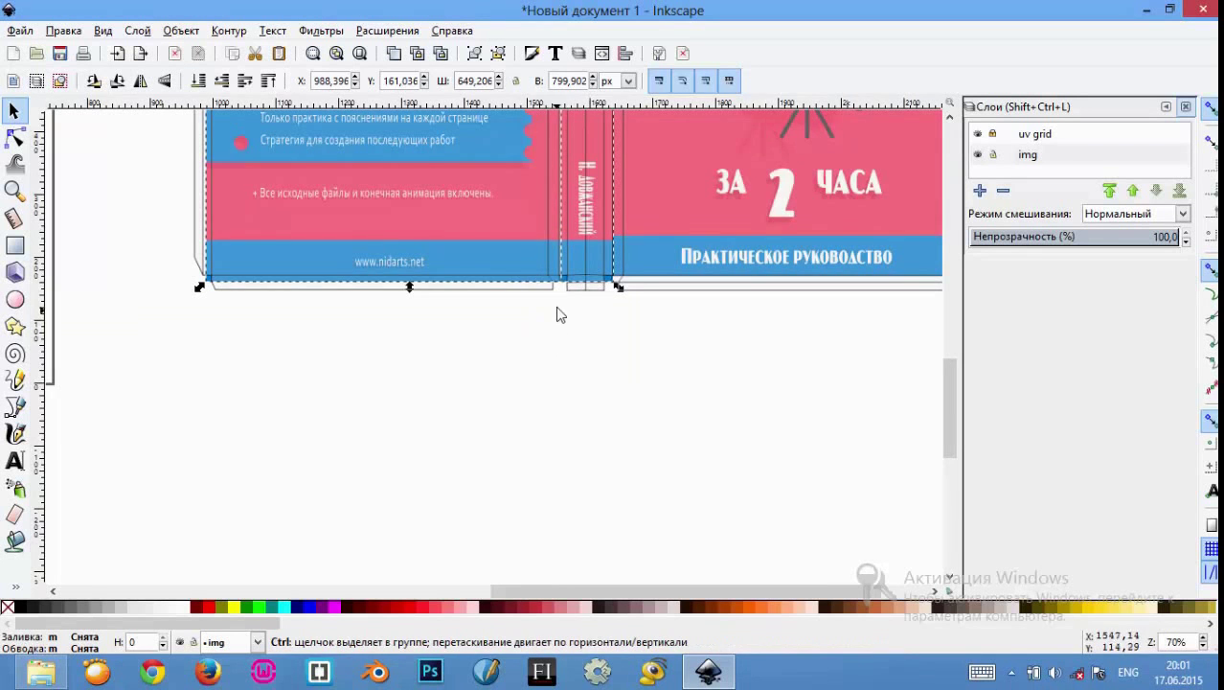
# Step: Raise both images' bottom edge to 790,616 px height at Y 170,322, then hide uv grid
pyautogui.keyDown('ctrl'); pyautogui.scroll(1, 560, 314); pyautogui.keyUp('ctrl')
pyautogui.keyDown('ctrl'); pyautogui.scroll(1, 555, 301); pyautogui.keyUp('ctrl')
pyautogui.moveTo(263, 268); pyautogui.dragTo(263, 259)
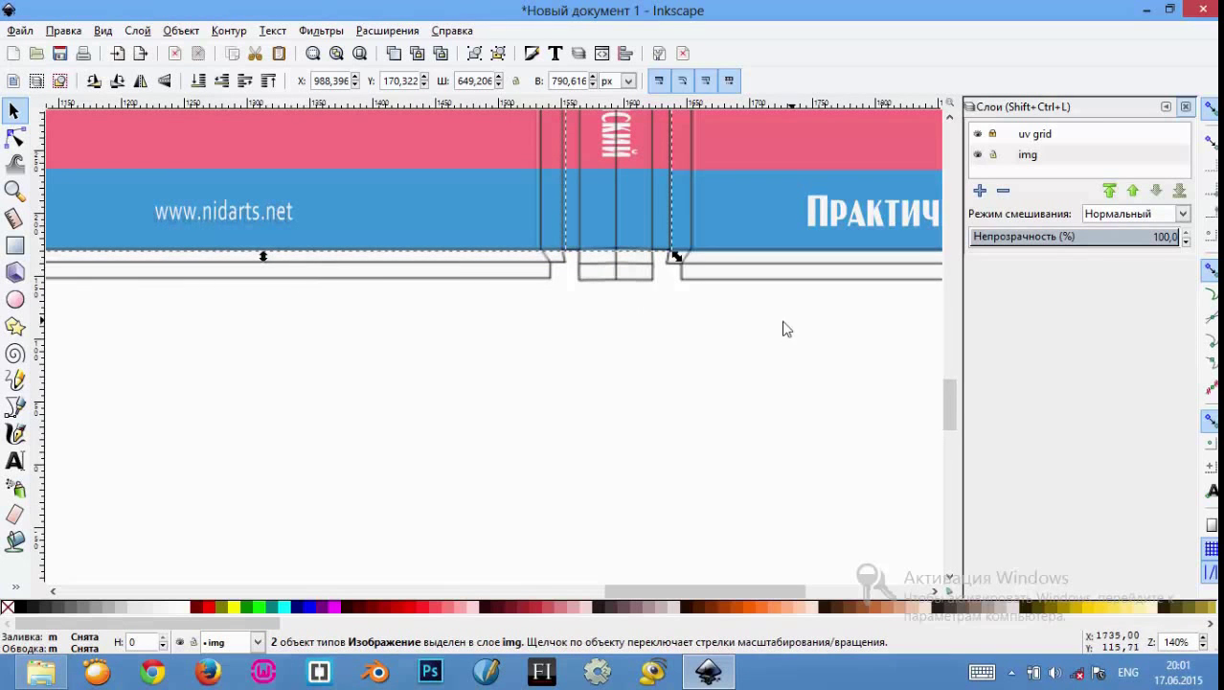
pyautogui.moveTo(946, 394); pyautogui.dragTo(946, 274)
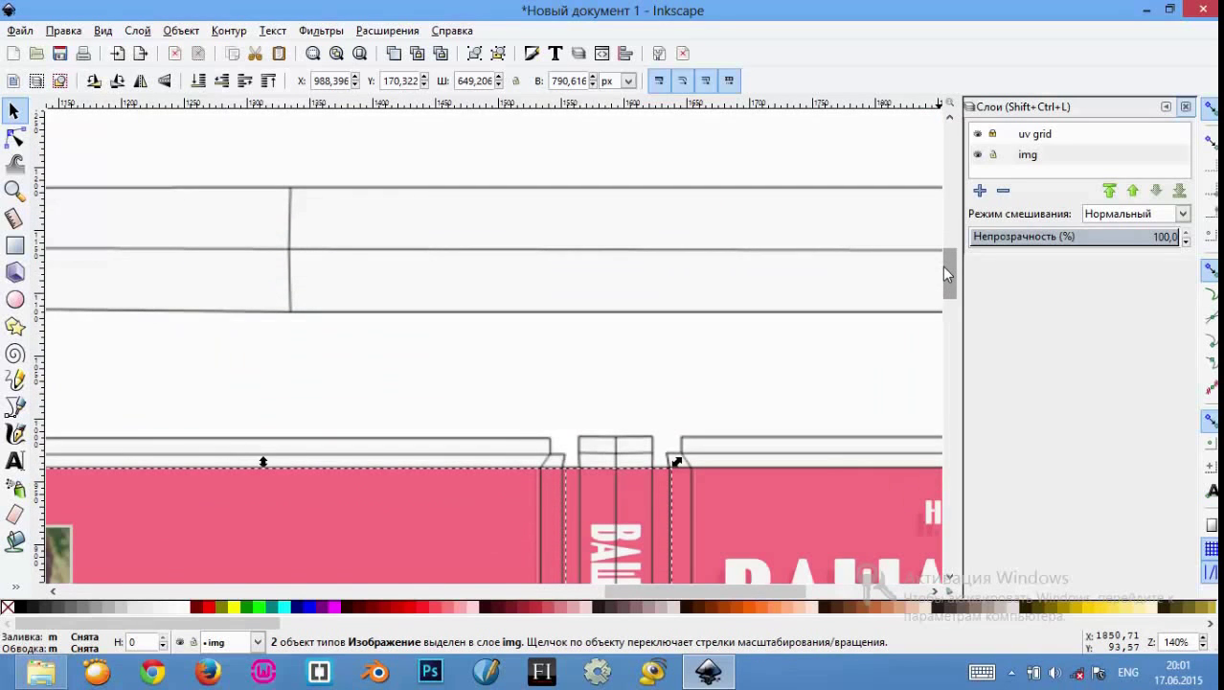
pyautogui.click(977, 134)
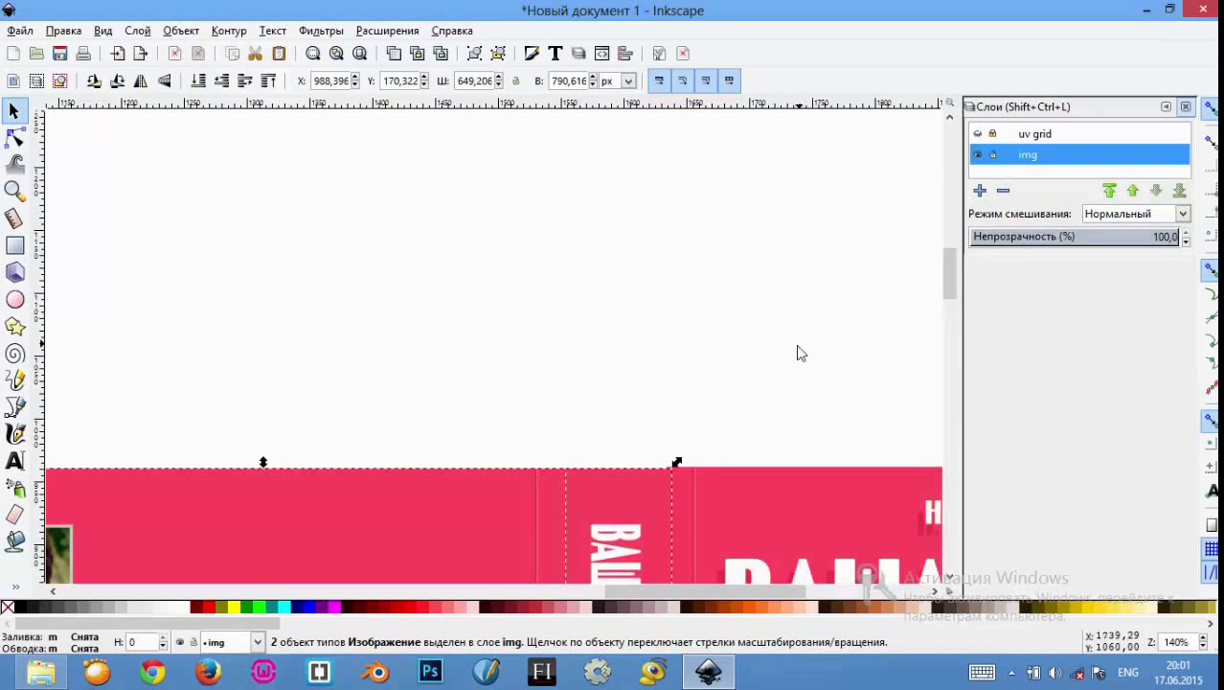
# Step: Widen the spine strip leftward to 86,690 px at X 1550,91 to close the gap
pyautogui.click(753, 339)
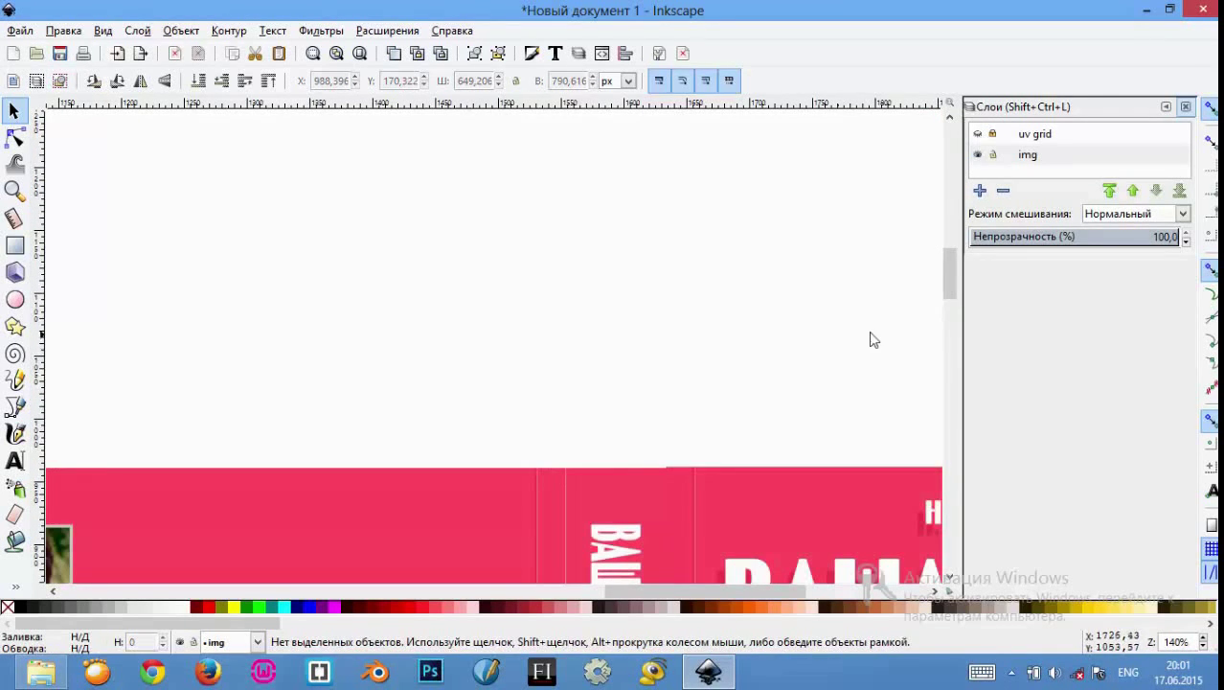
pyautogui.moveTo(954, 273); pyautogui.dragTo(962, 333)
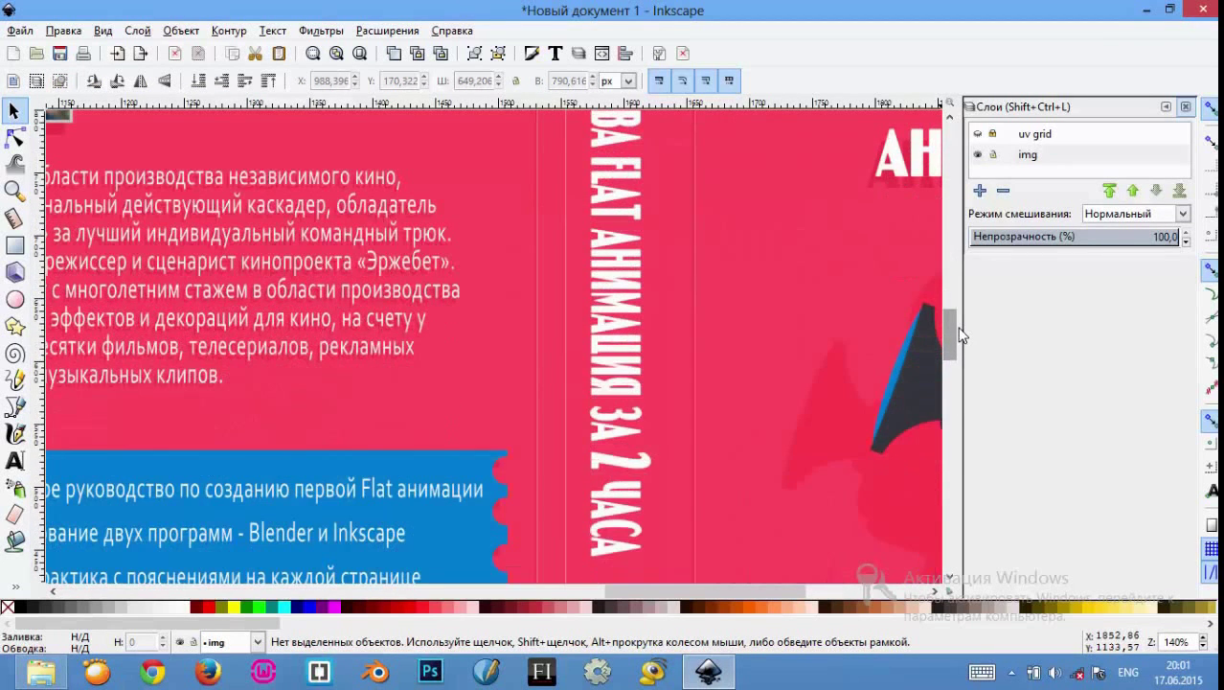
pyautogui.click(654, 407)
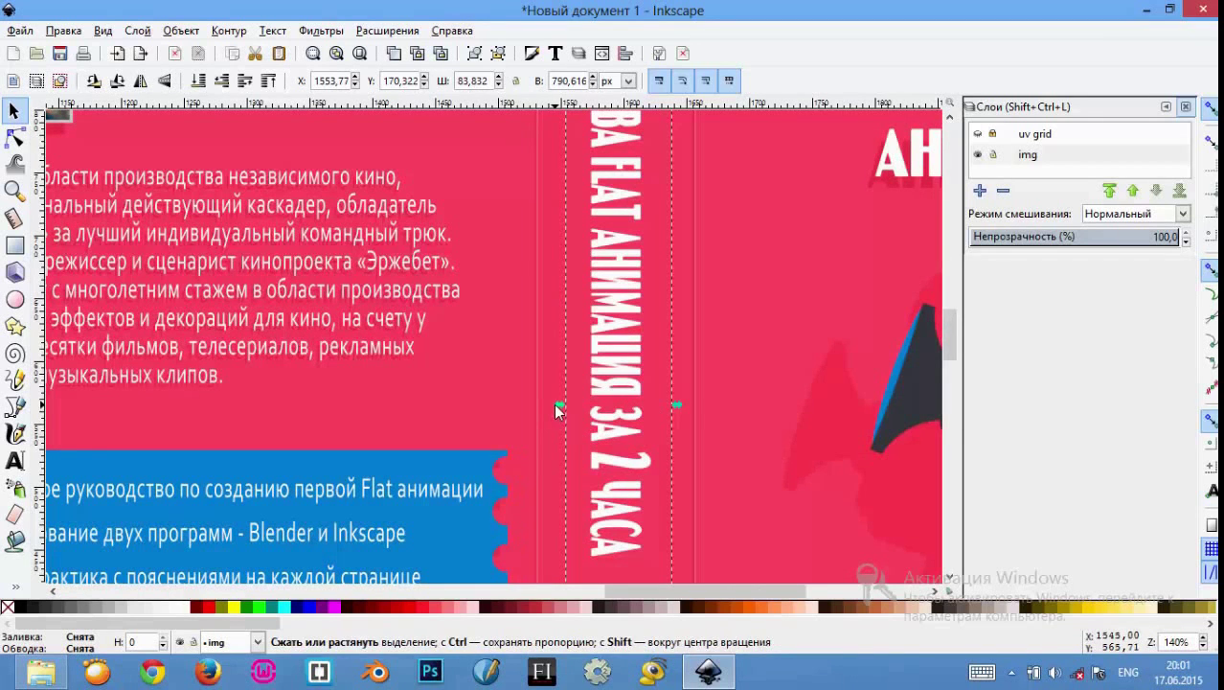
pyautogui.moveTo(551, 405); pyautogui.dragTo(547, 404)
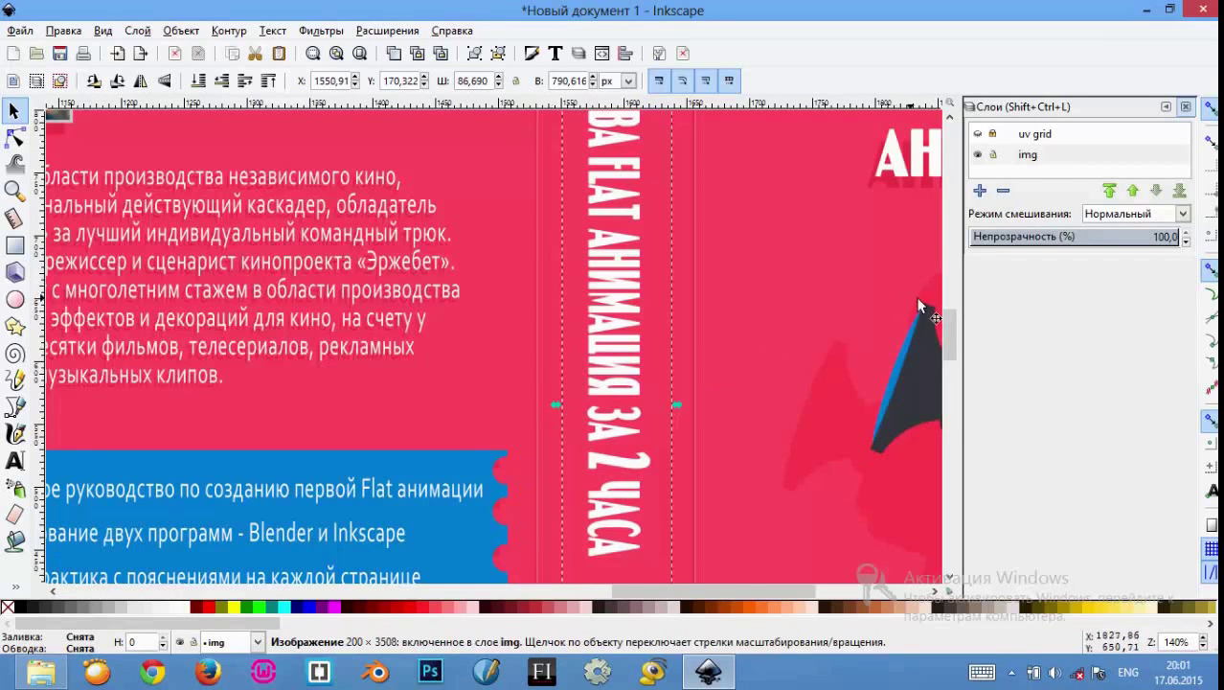
pyautogui.moveTo(950, 311); pyautogui.dragTo(950, 264)
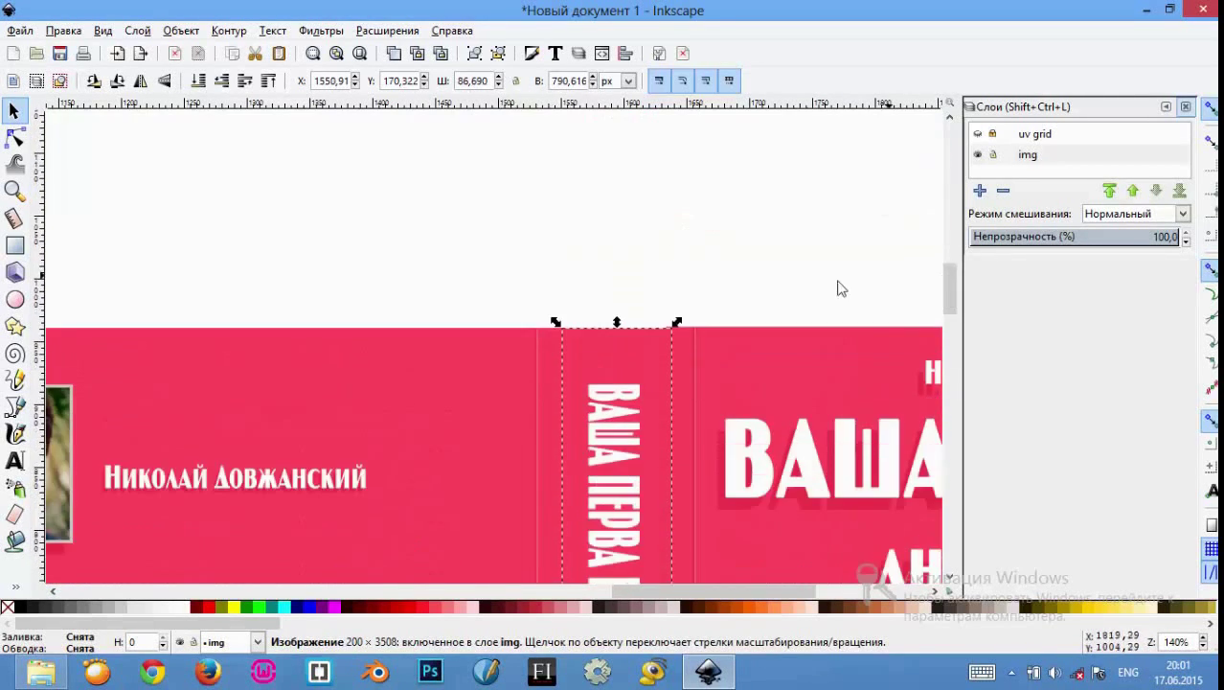
pyautogui.click(899, 294)
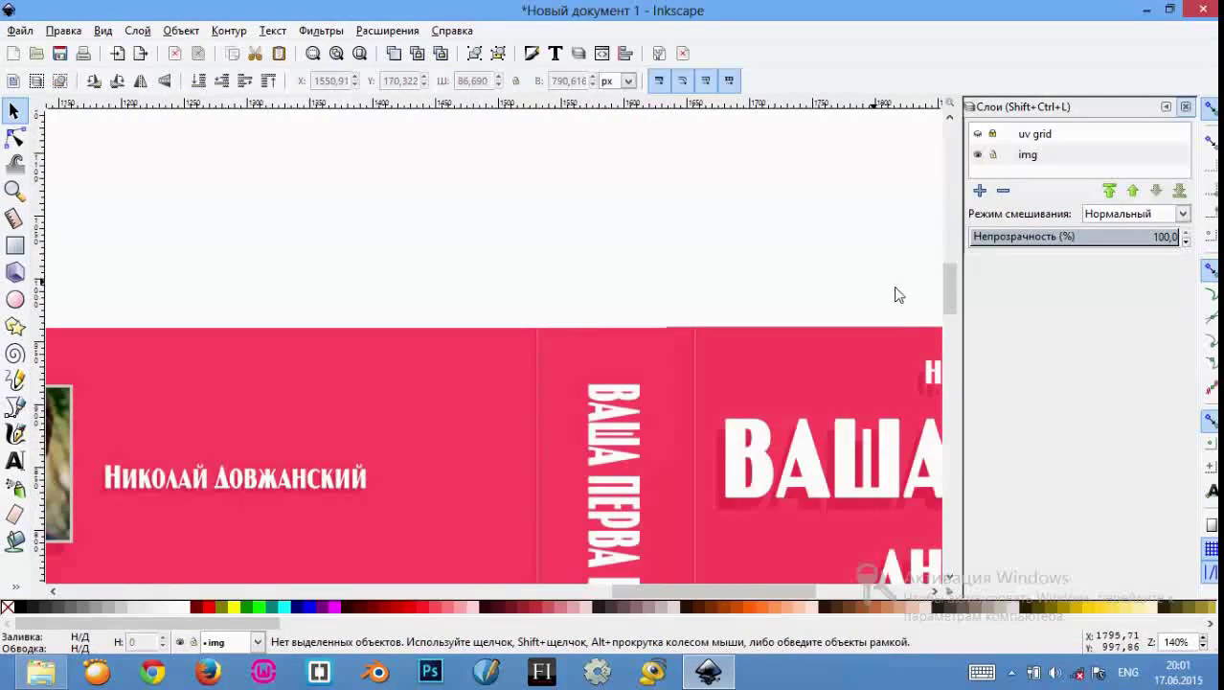
pyautogui.click(874, 345)
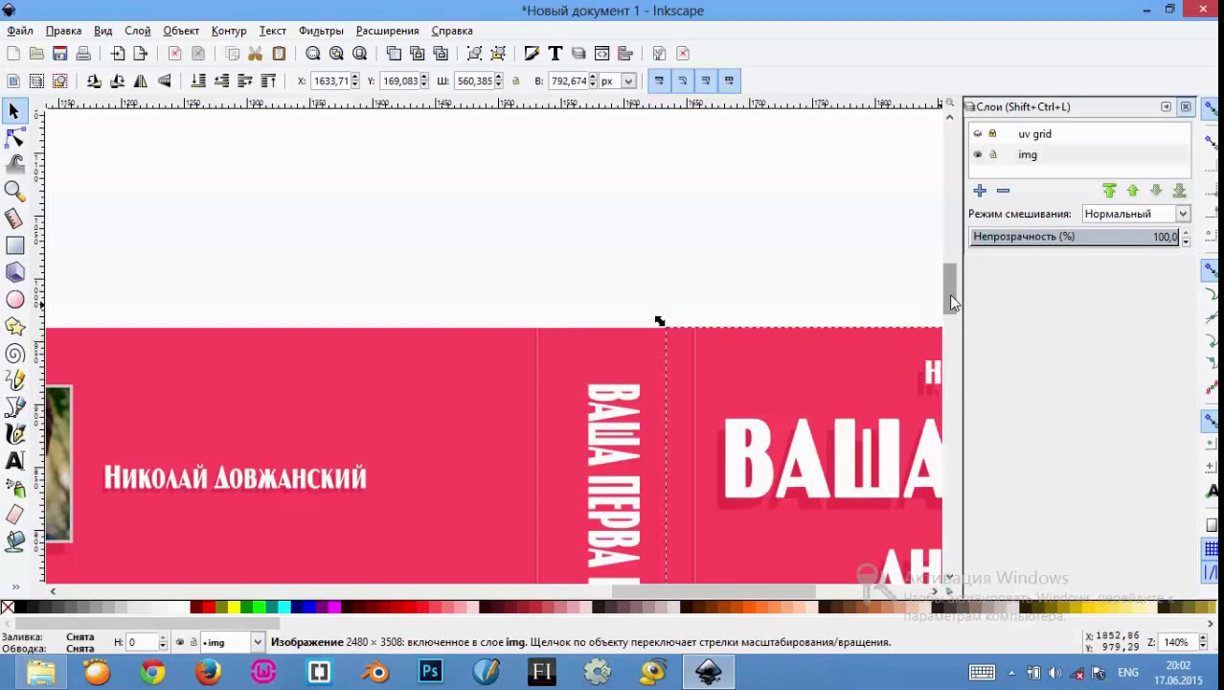
# Step: Lower the front cover image's top edge slightly while checking it against the uv grid outlines
pyautogui.moveTo(949, 294); pyautogui.dragTo(948, 303)
pyautogui.moveTo(639, 591); pyautogui.dragTo(694, 591)
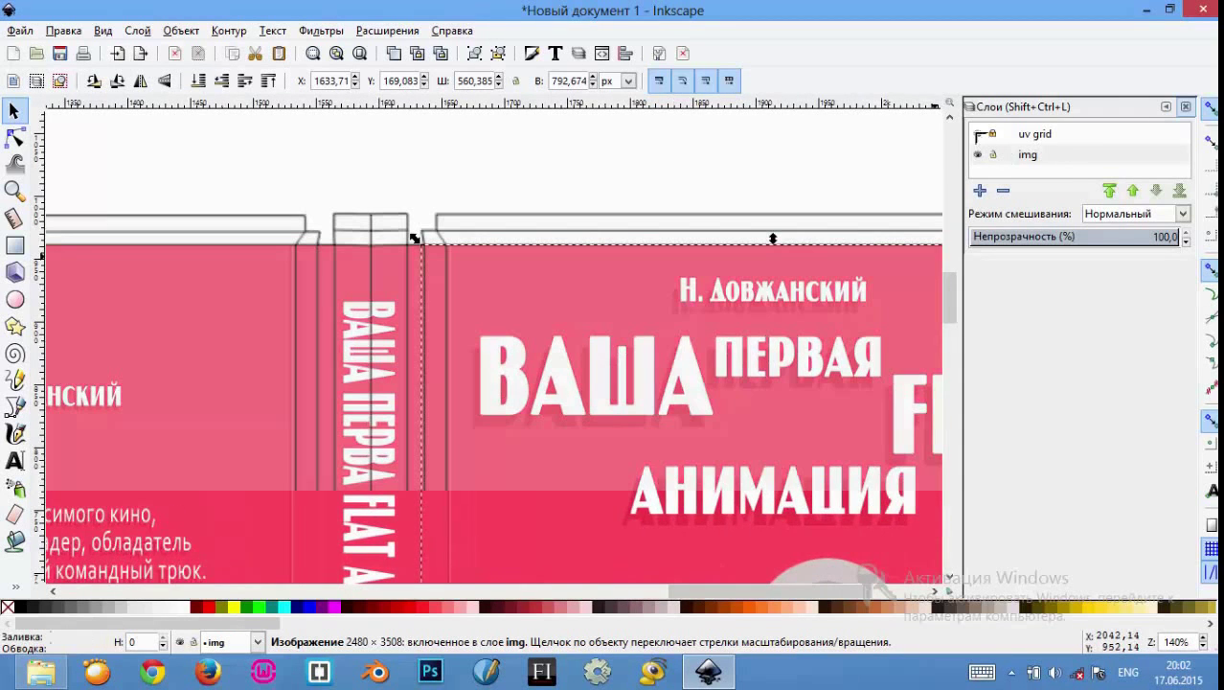
pyautogui.click(973, 154)
pyautogui.moveTo(779, 241); pyautogui.dragTo(771, 238)
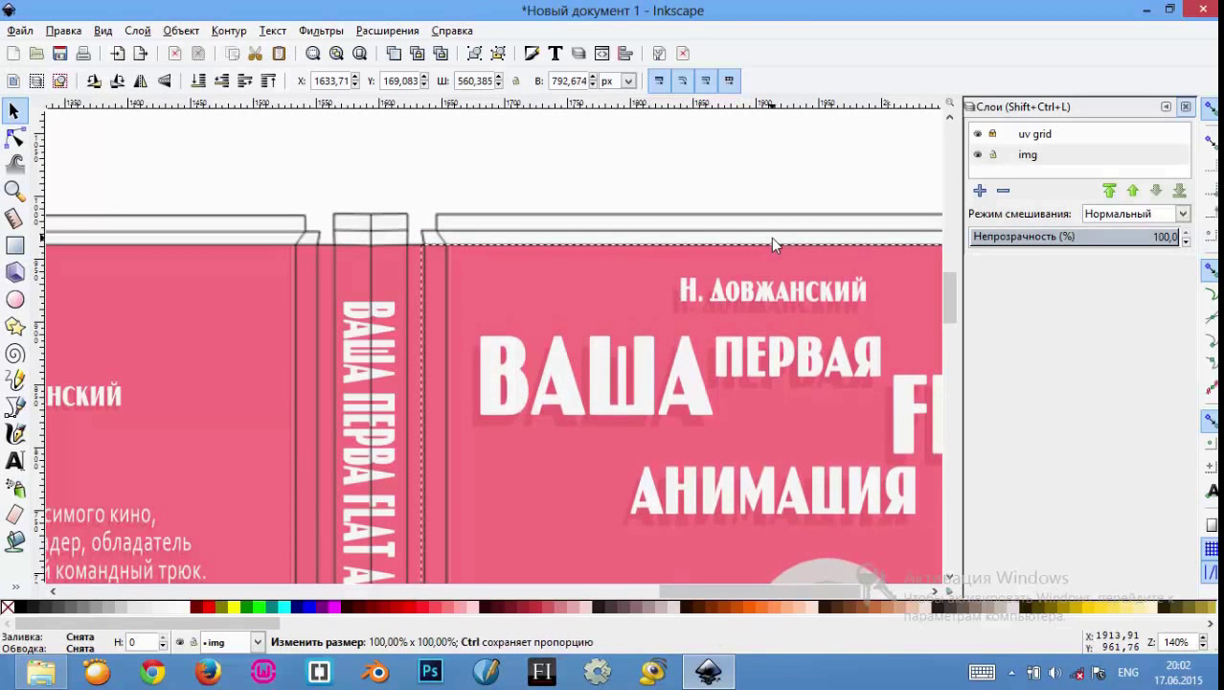
pyautogui.click(978, 134)
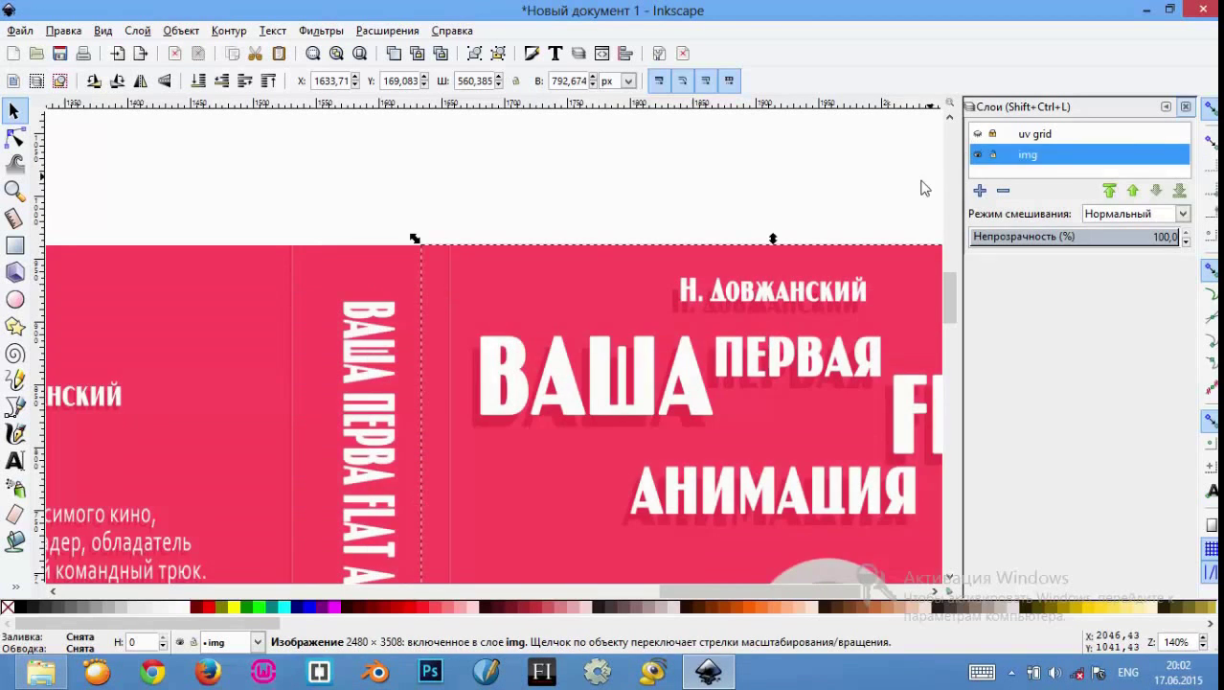
pyautogui.click(819, 203)
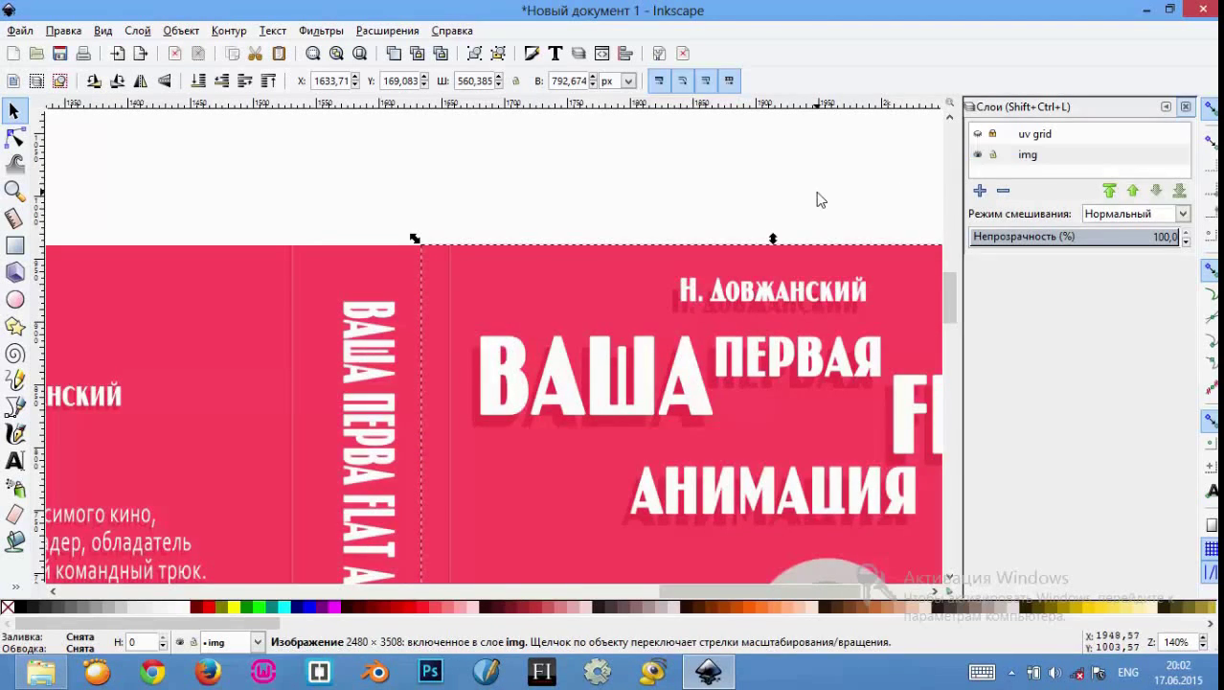
# Step: Resize the front cover image's edges so it is 790,531 px tall at Y 170,512
pyautogui.click(767, 258)
pyautogui.moveTo(772, 238); pyautogui.dragTo(774, 236)
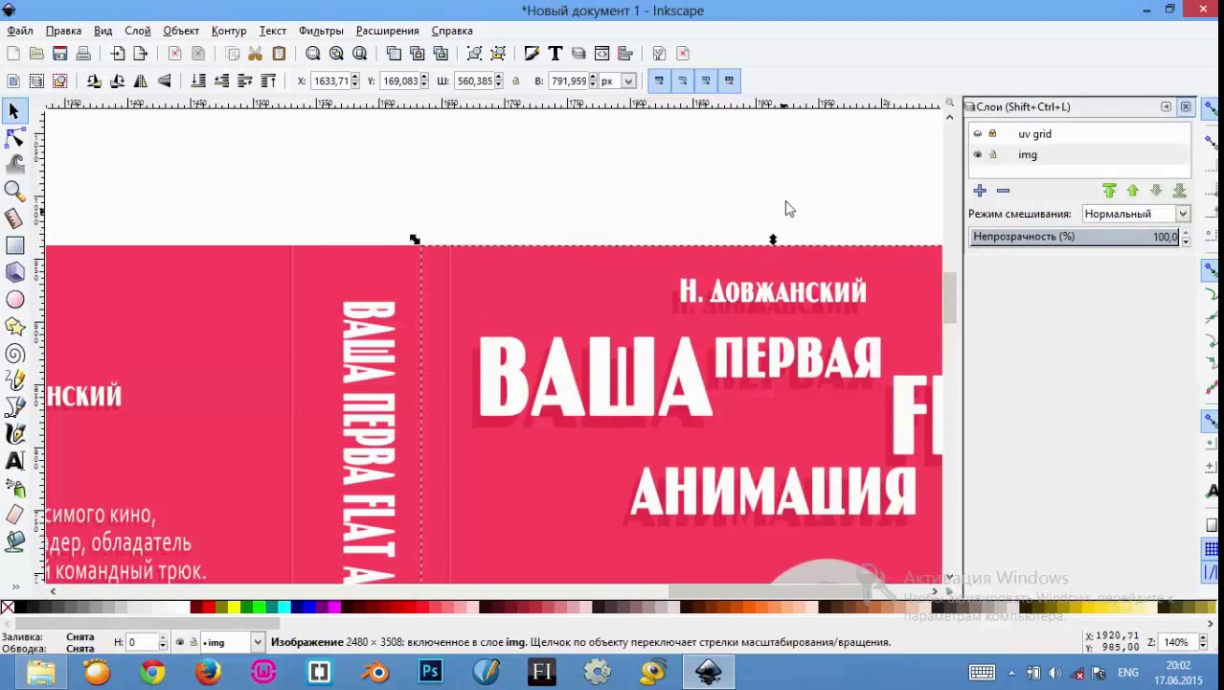
pyautogui.click(804, 186)
pyautogui.moveTo(955, 292); pyautogui.dragTo(946, 399)
pyautogui.click(824, 232)
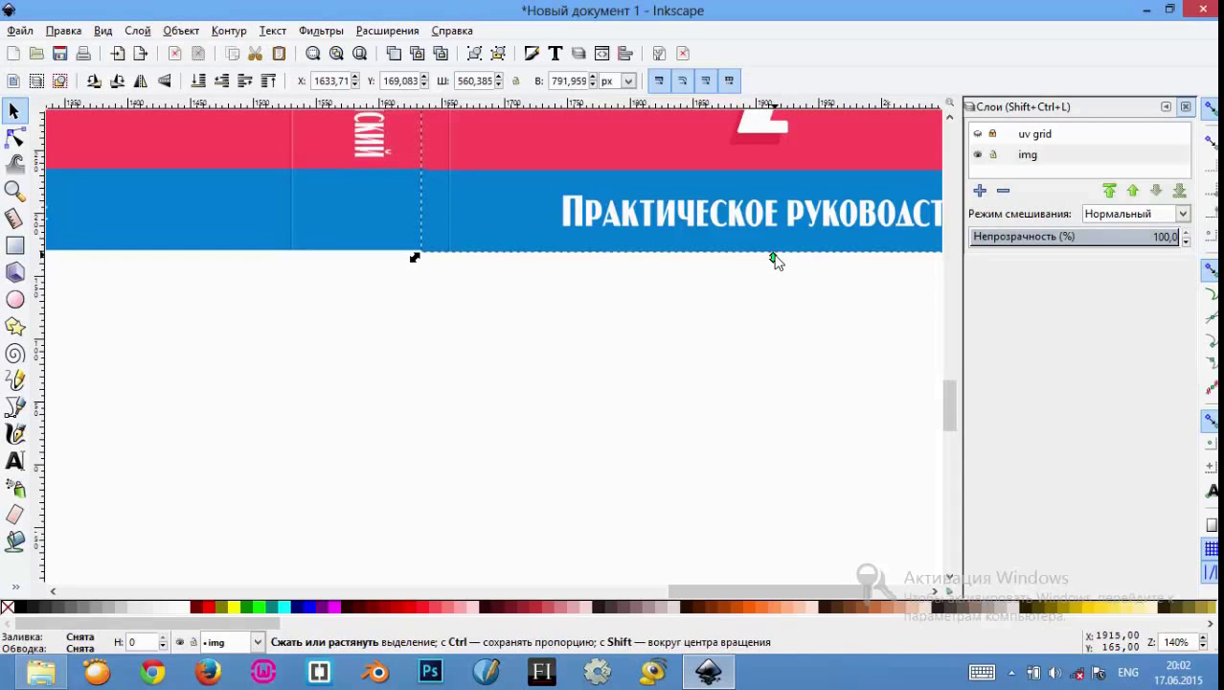
pyautogui.moveTo(774, 259); pyautogui.dragTo(798, 260)
pyautogui.click(798, 359)
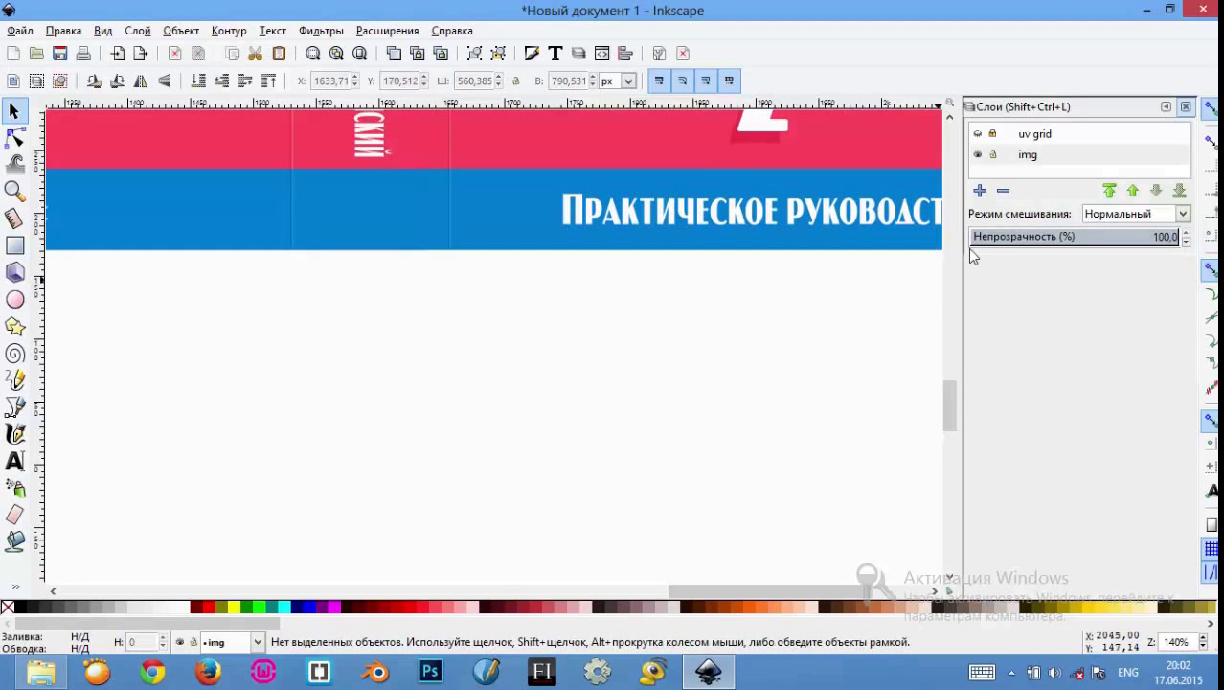
# Step: Show the uv grid layer over the artwork and zoom out to check the fit
pyautogui.click(978, 134)
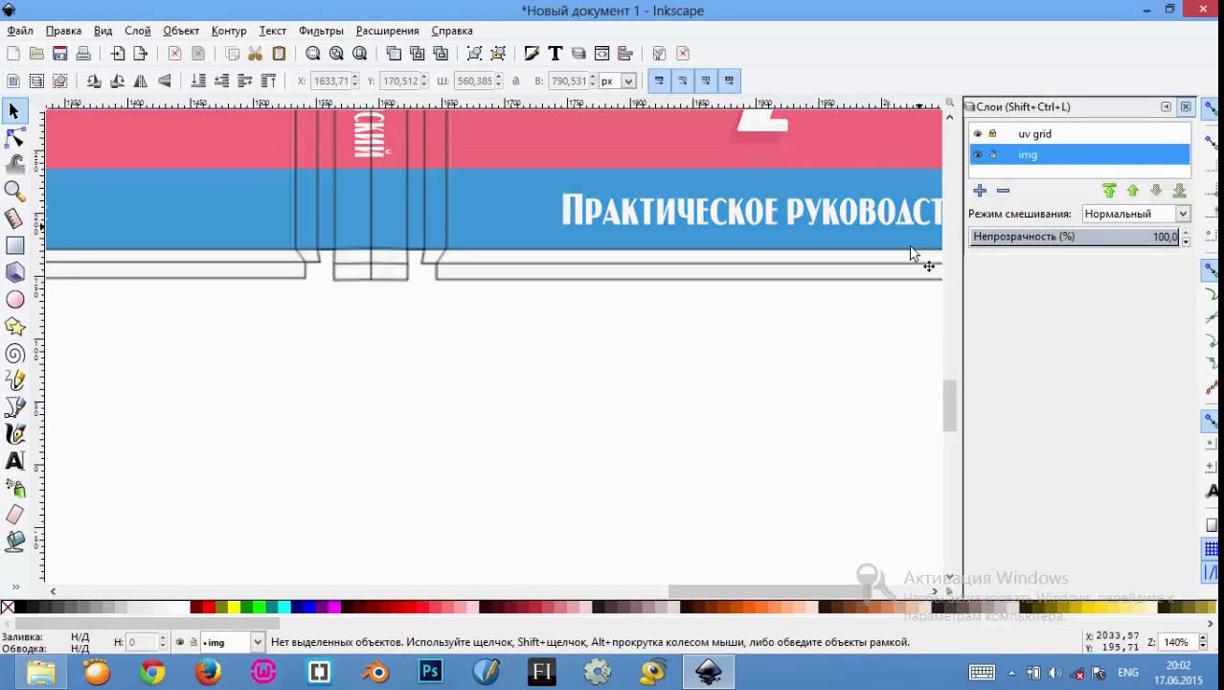
pyautogui.scroll(-1, 941, 401)
pyautogui.scroll(-2, 667, 433)
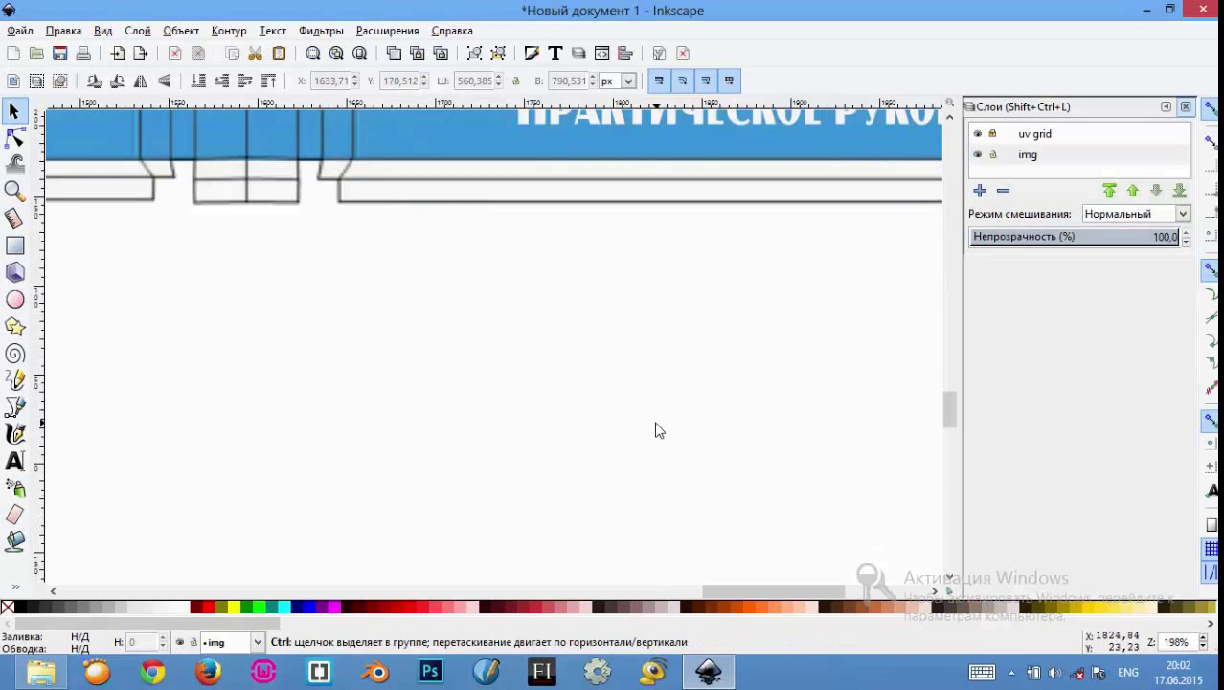
pyautogui.scroll(2, 650, 426)
pyautogui.keyDown('ctrl'); pyautogui.scroll(-2, 650, 429); pyautogui.keyUp('ctrl')
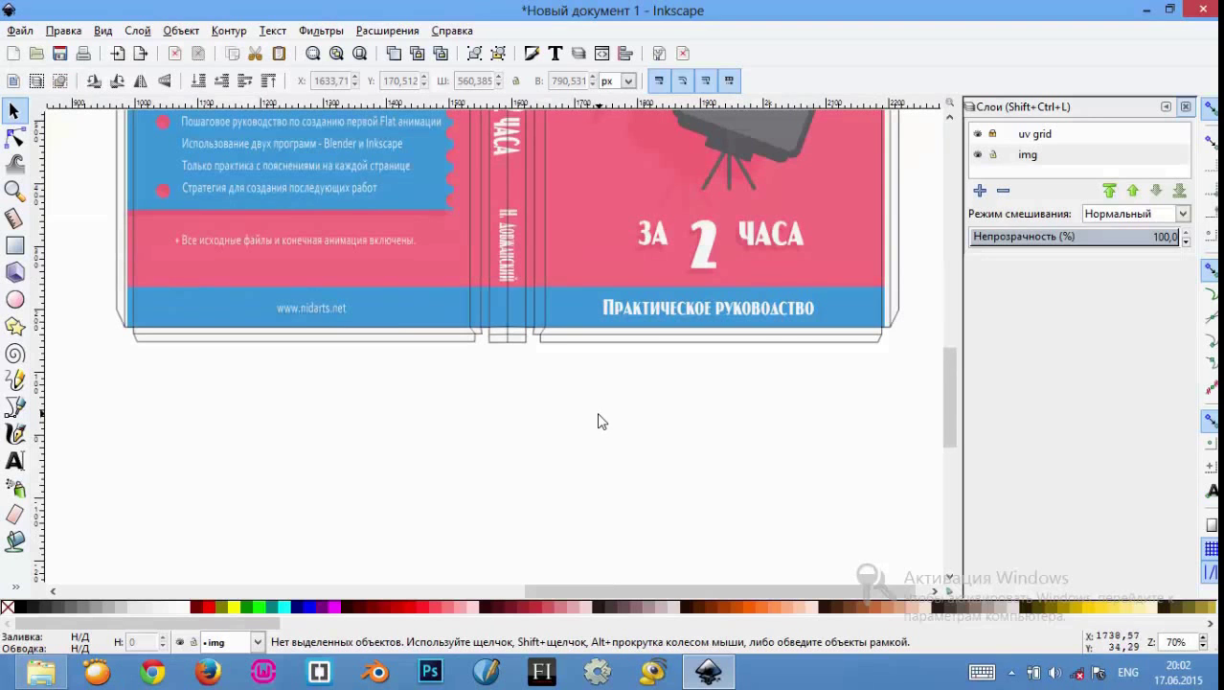
# Step: Draw a 1213,03 × 94,608 px strip under the cover and fill it with the cover's blue 007ed5ff
pyautogui.click(14, 245)
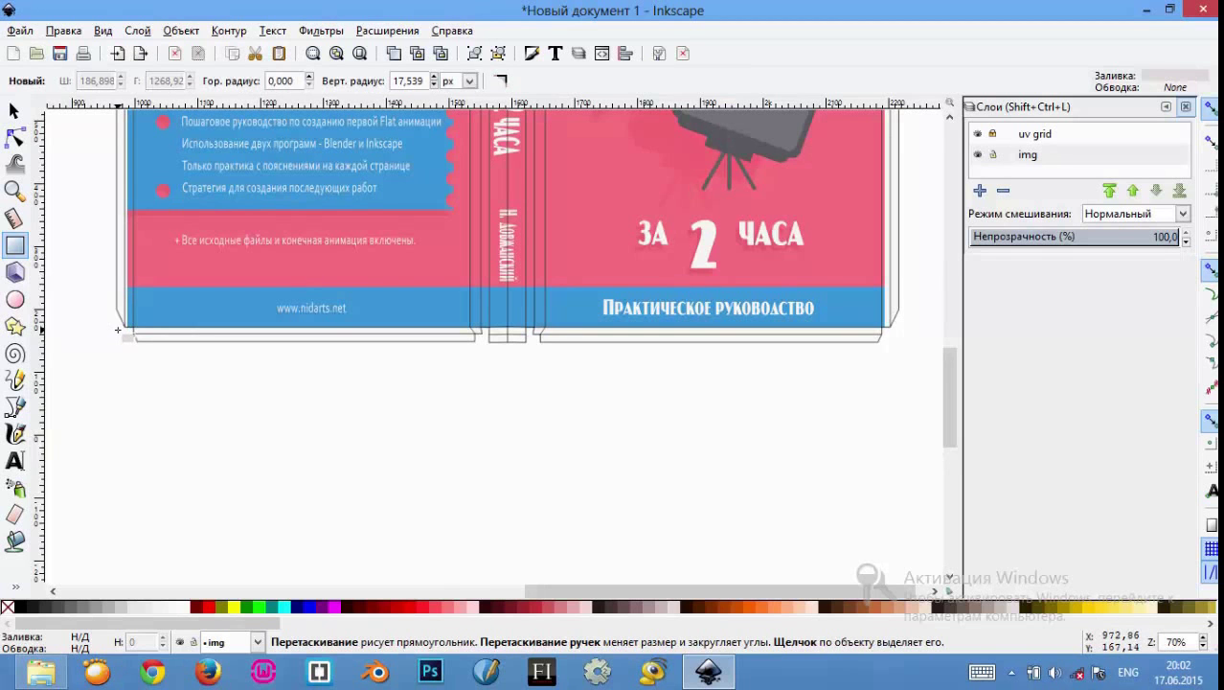
pyautogui.moveTo(127, 330)
pyautogui.mouseDown()
pyautogui.moveTo(143, 351)
pyautogui.moveTo(763, 398)
pyautogui.moveTo(885, 389)
pyautogui.mouseUp()
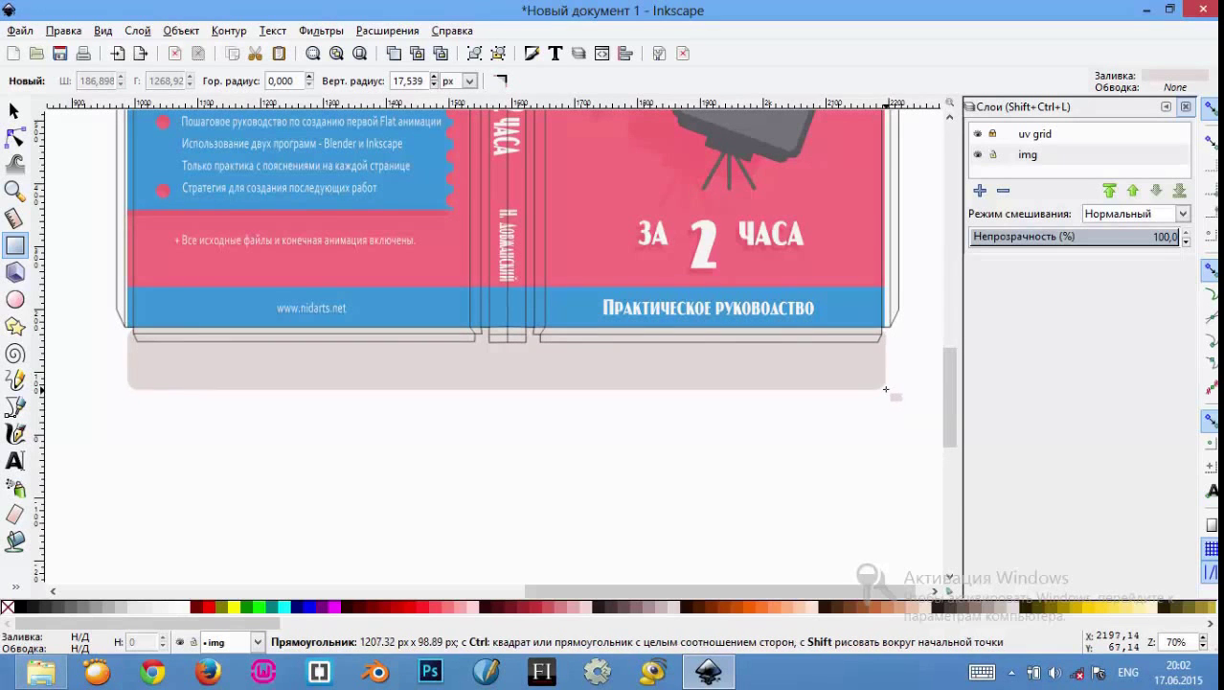
pyautogui.moveTo(885, 389); pyautogui.dragTo(899, 396)
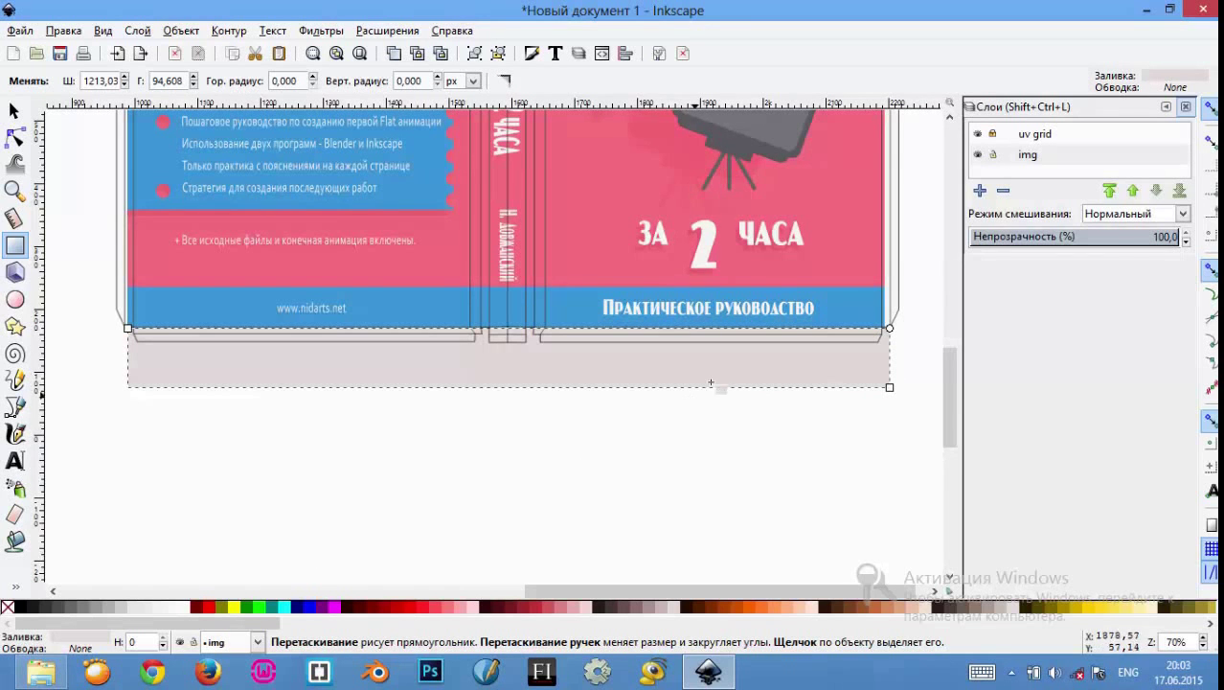
pyautogui.click(978, 134)
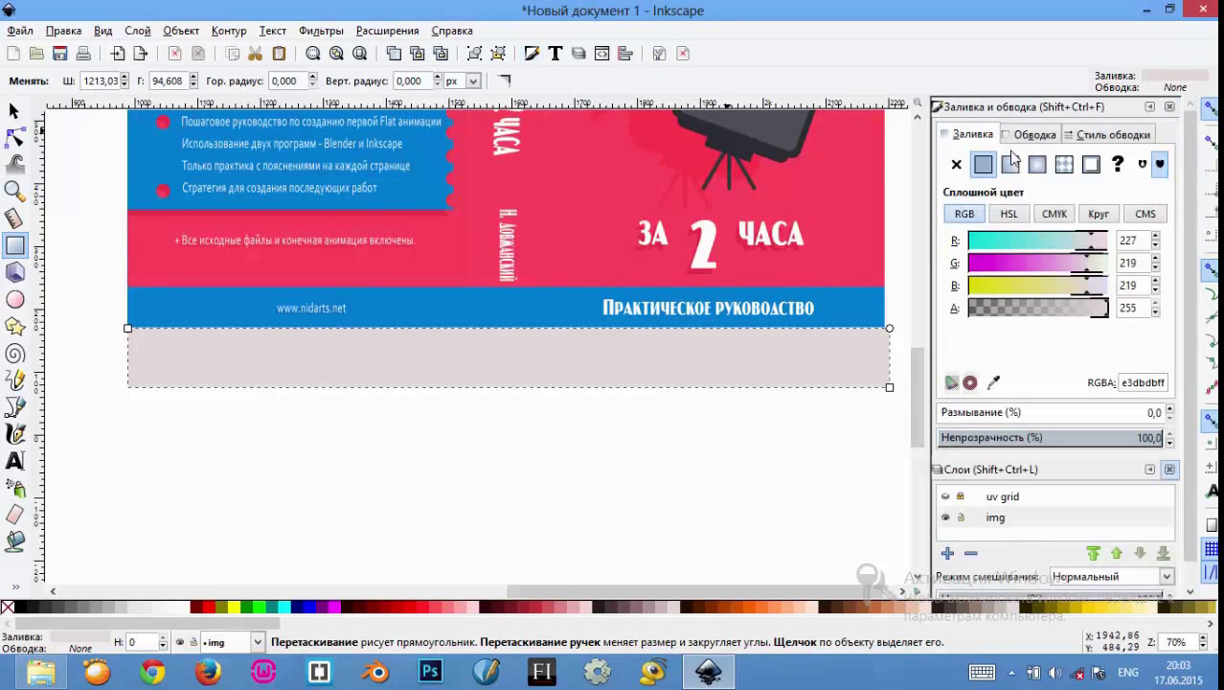
pyautogui.click(994, 383)
pyautogui.click(569, 314)
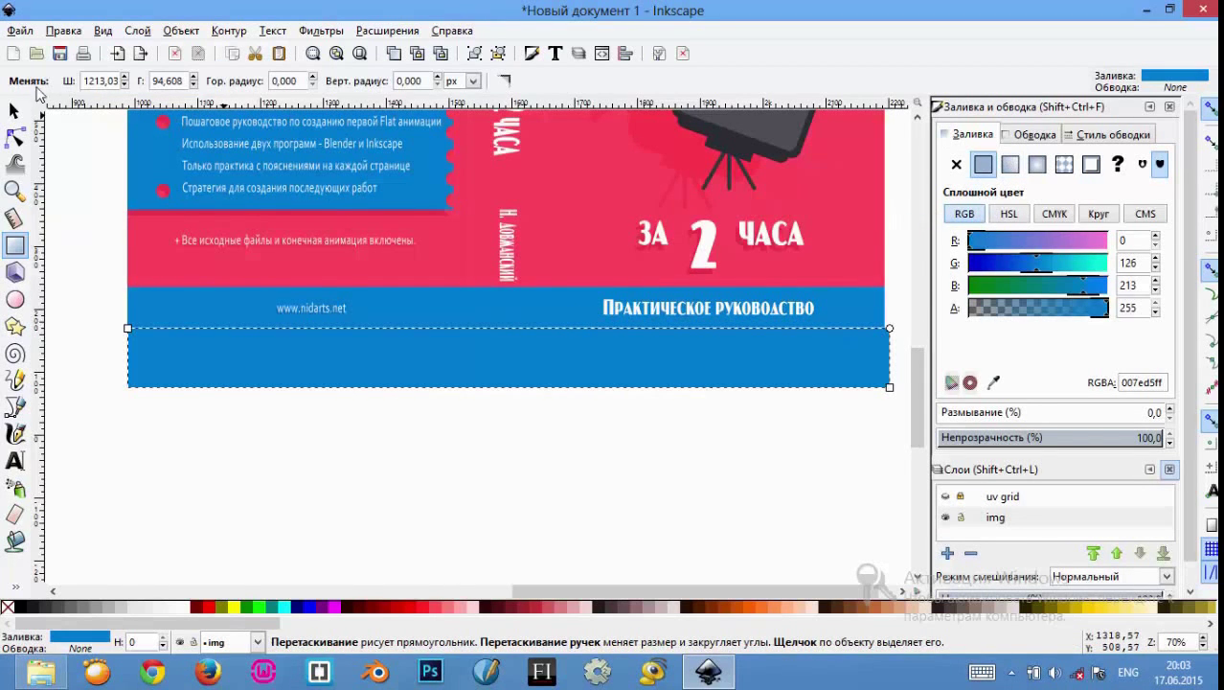
pyautogui.click(14, 110)
pyautogui.click(436, 490)
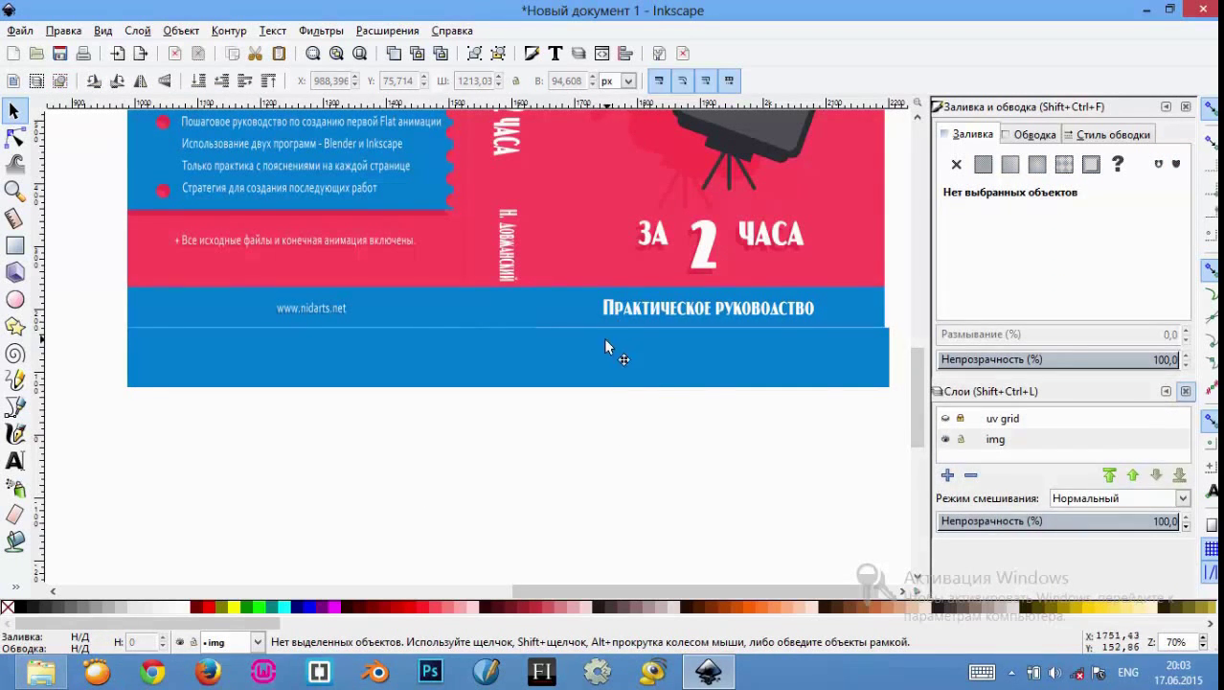
# Step: Narrow the bottom blue strip to the cover's width
pyautogui.click(608, 347)
pyautogui.press('Up')
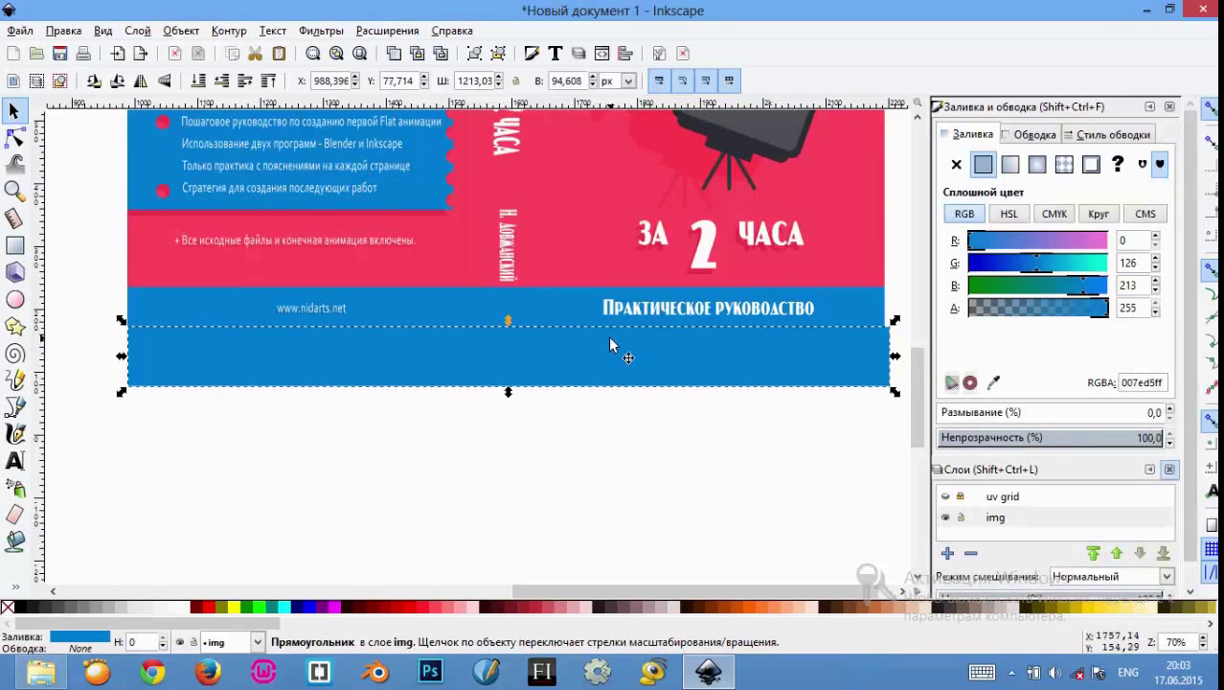
pyautogui.moveTo(894, 358); pyautogui.dragTo(894, 362)
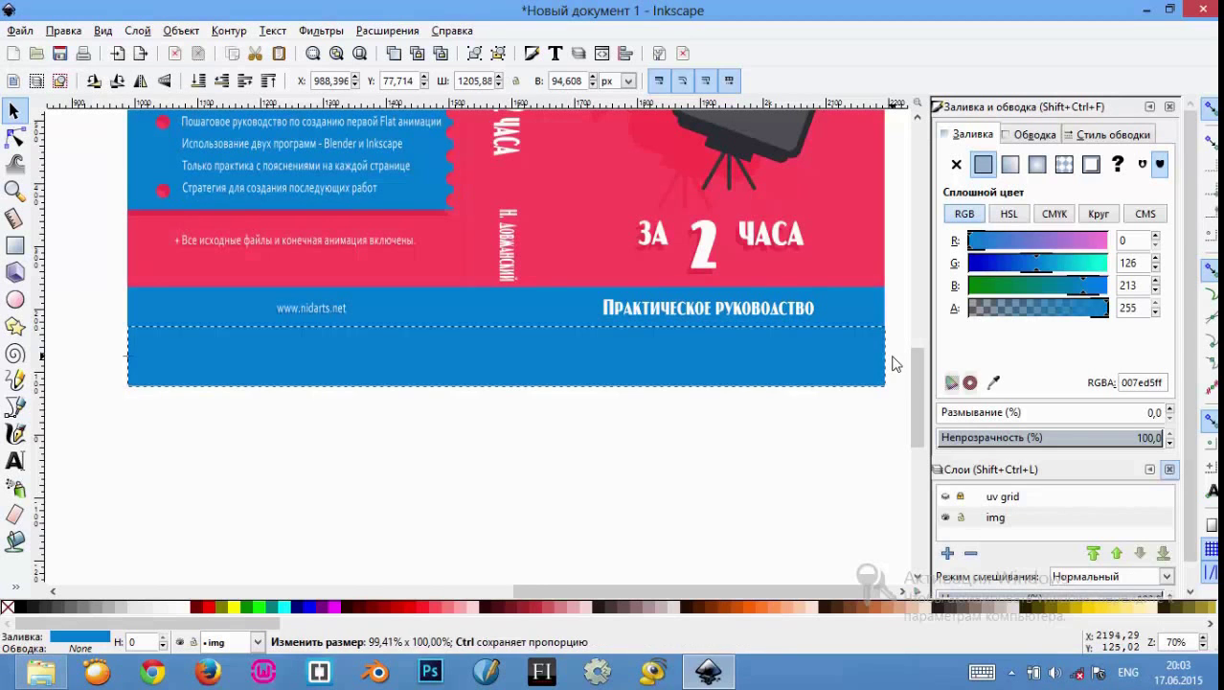
pyautogui.click(843, 469)
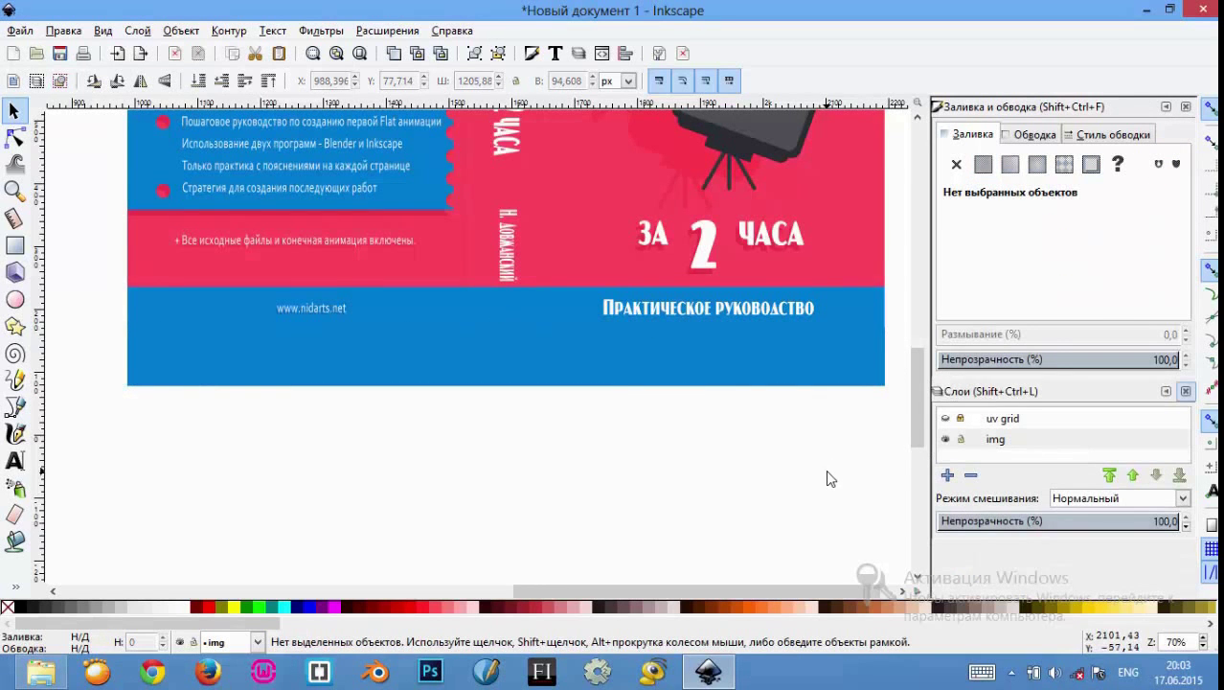
# Step: Place a 1205,88 px strip snug along the cover's top edge
pyautogui.scroll(1, 925, 407)
pyautogui.click(813, 373)
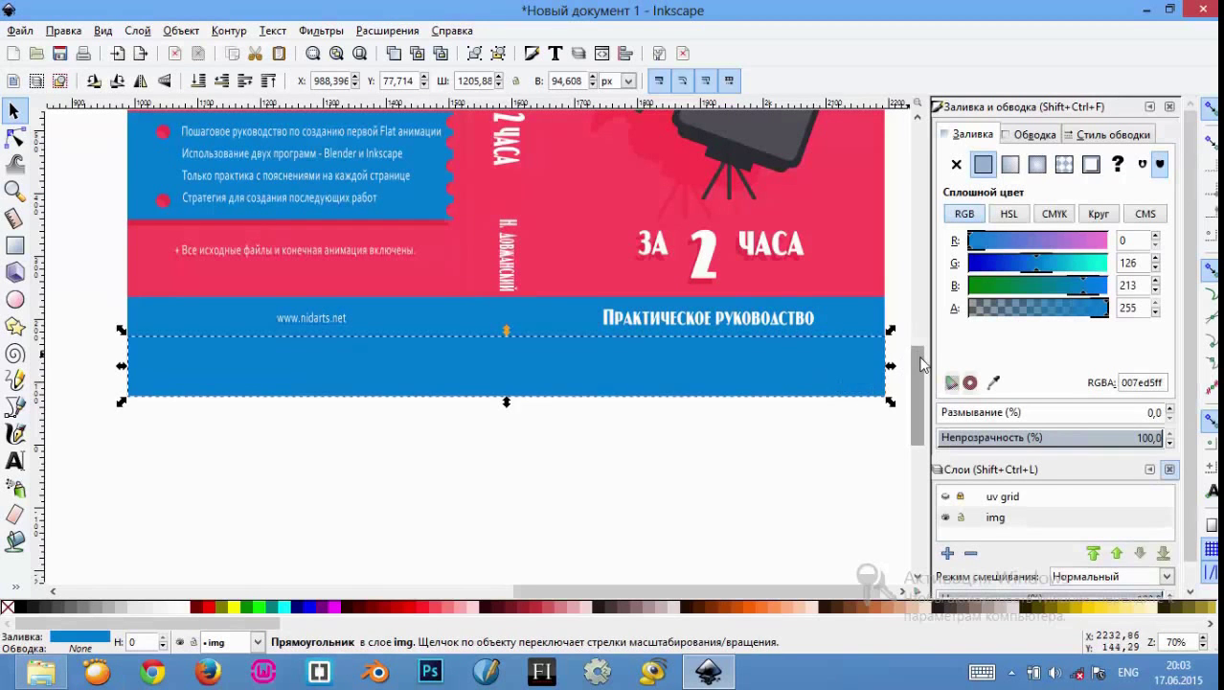
pyautogui.moveTo(724, 377); pyautogui.dragTo(700, 127)
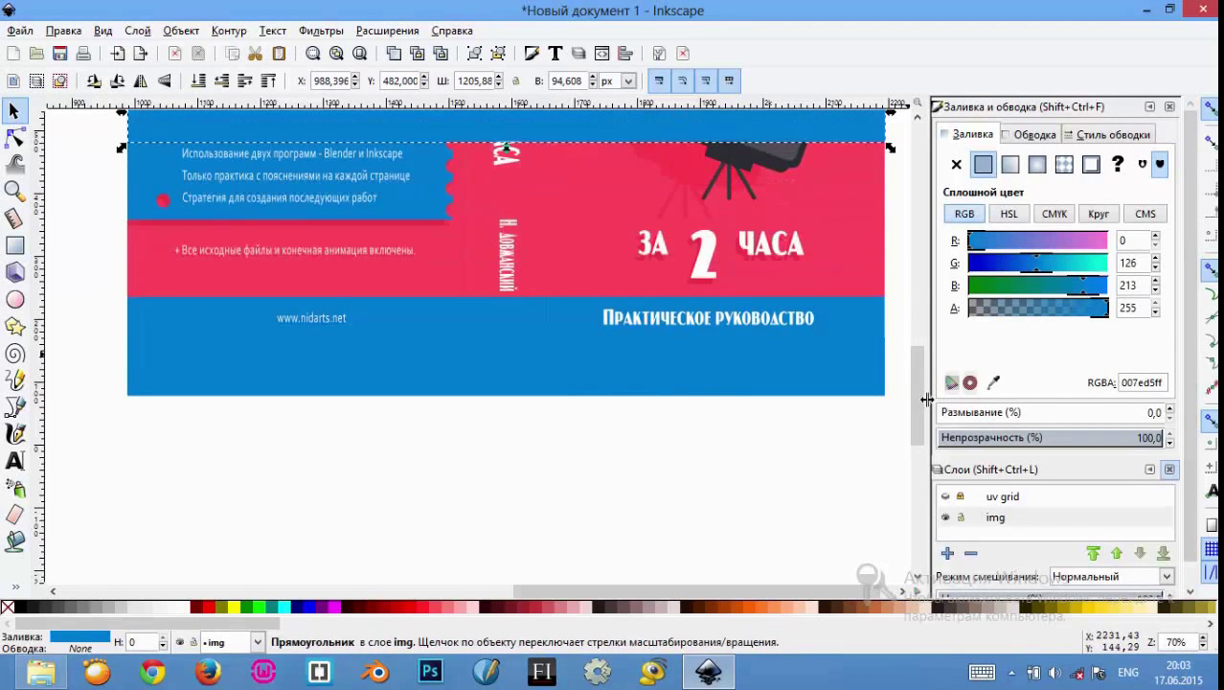
pyautogui.scroll(5, 908, 353)
pyautogui.scroll(1, 908, 332)
pyautogui.moveTo(633, 485)
pyautogui.mouseDown()
pyautogui.moveTo(613, 200)
pyautogui.moveTo(637, 202)
pyautogui.mouseUp()
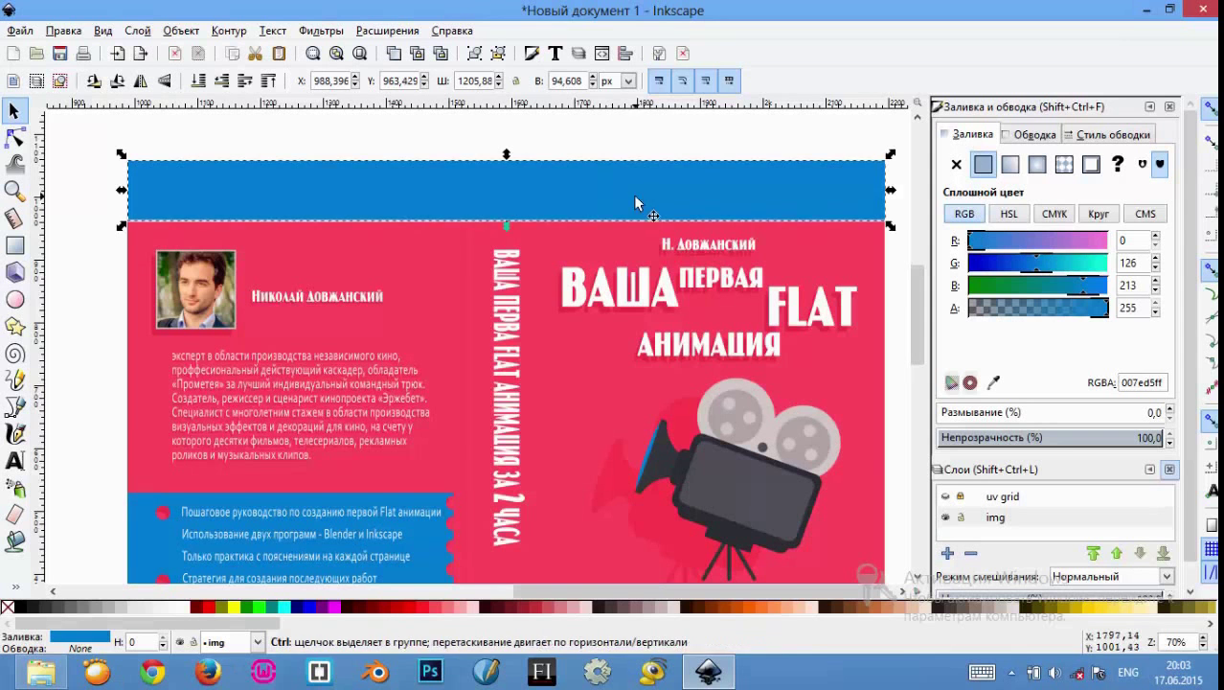
pyautogui.press('Down')
pyautogui.press('Down')
pyautogui.press('Down')
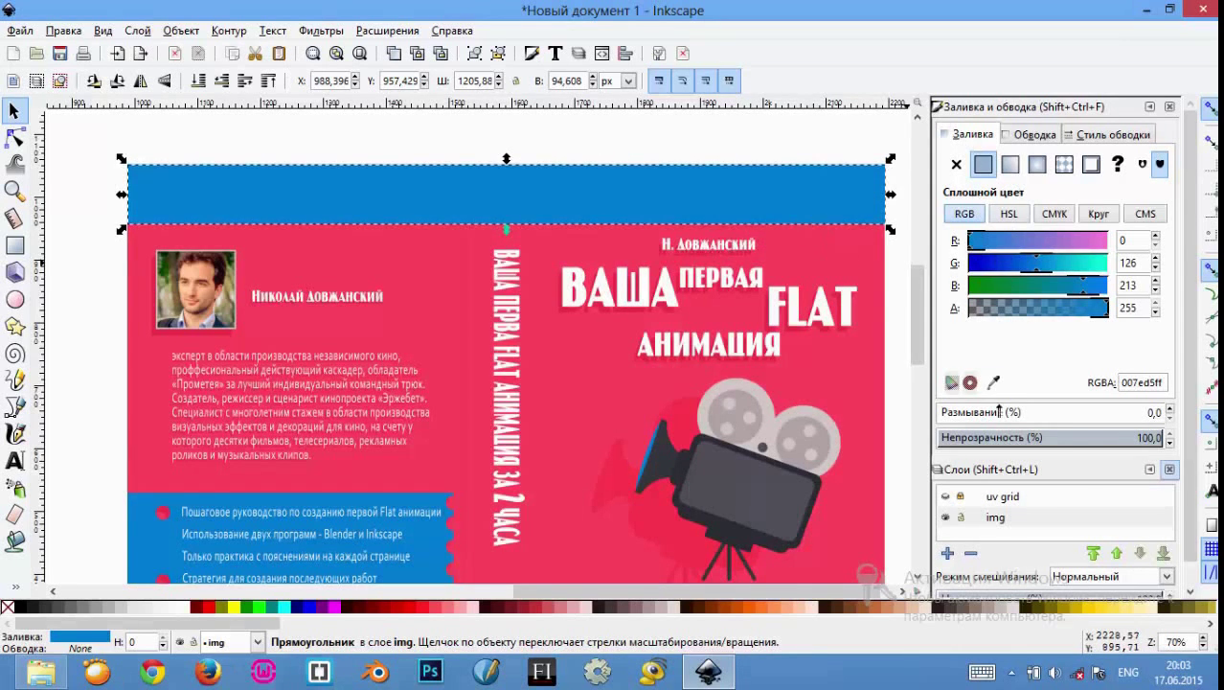
# Step: Fill the top strip with the cover's pink ff4a5dff
pyautogui.click(993, 382)
pyautogui.click(815, 254)
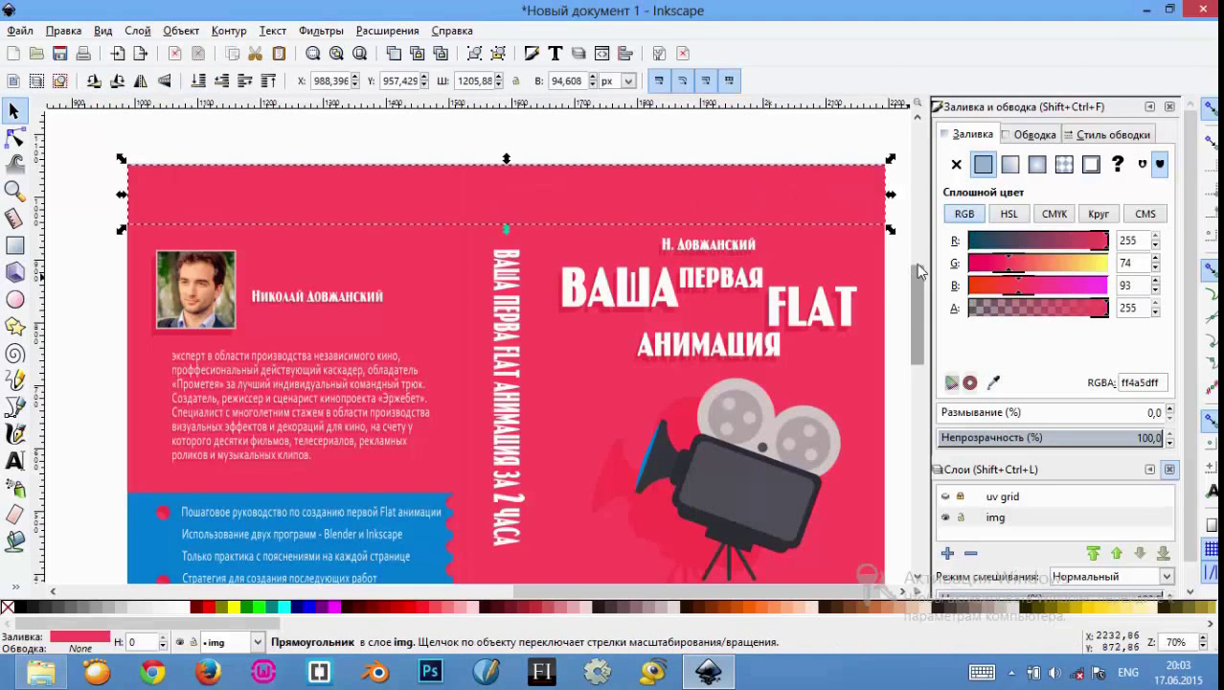
pyautogui.click(820, 133)
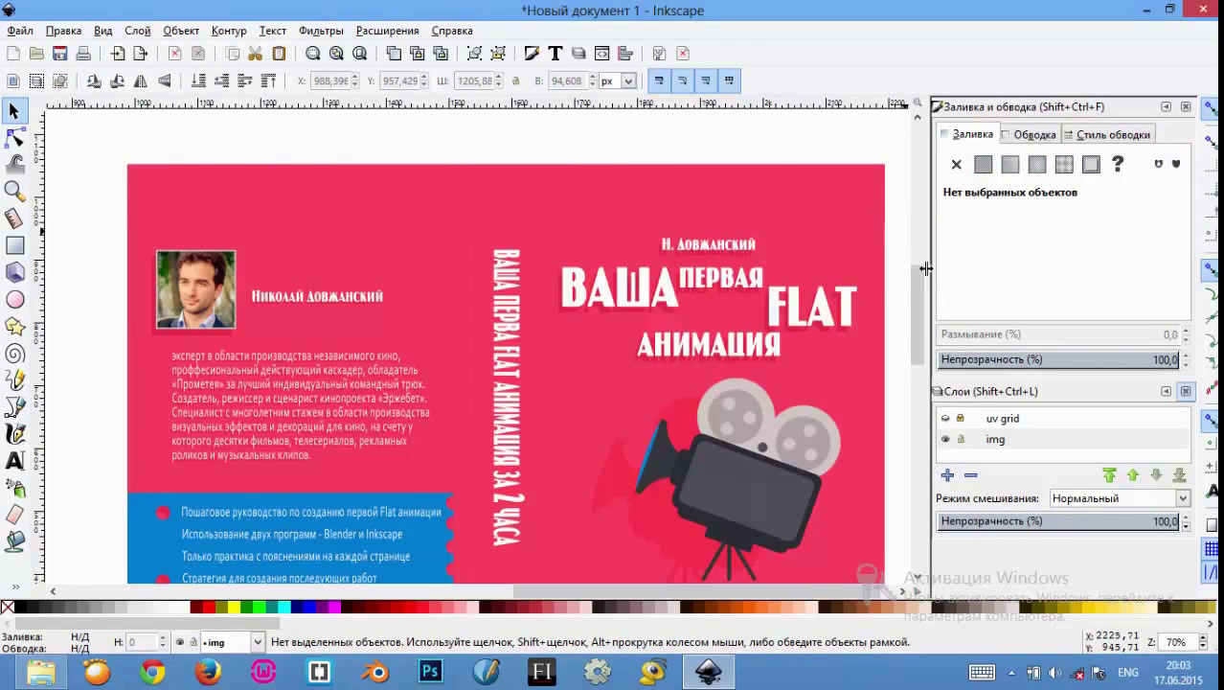
# Step: Shrink a blue strip into a small 48,746 px tab on the band's left flap
pyautogui.click(946, 420)
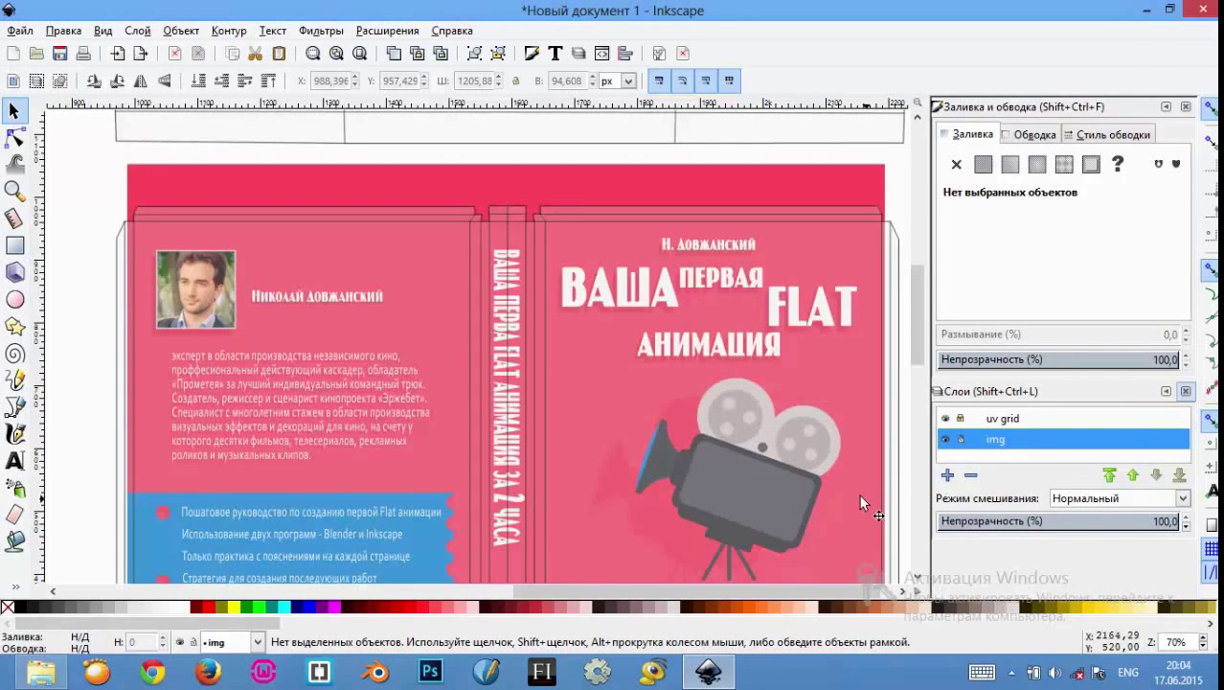
pyautogui.moveTo(916, 335); pyautogui.dragTo(917, 431)
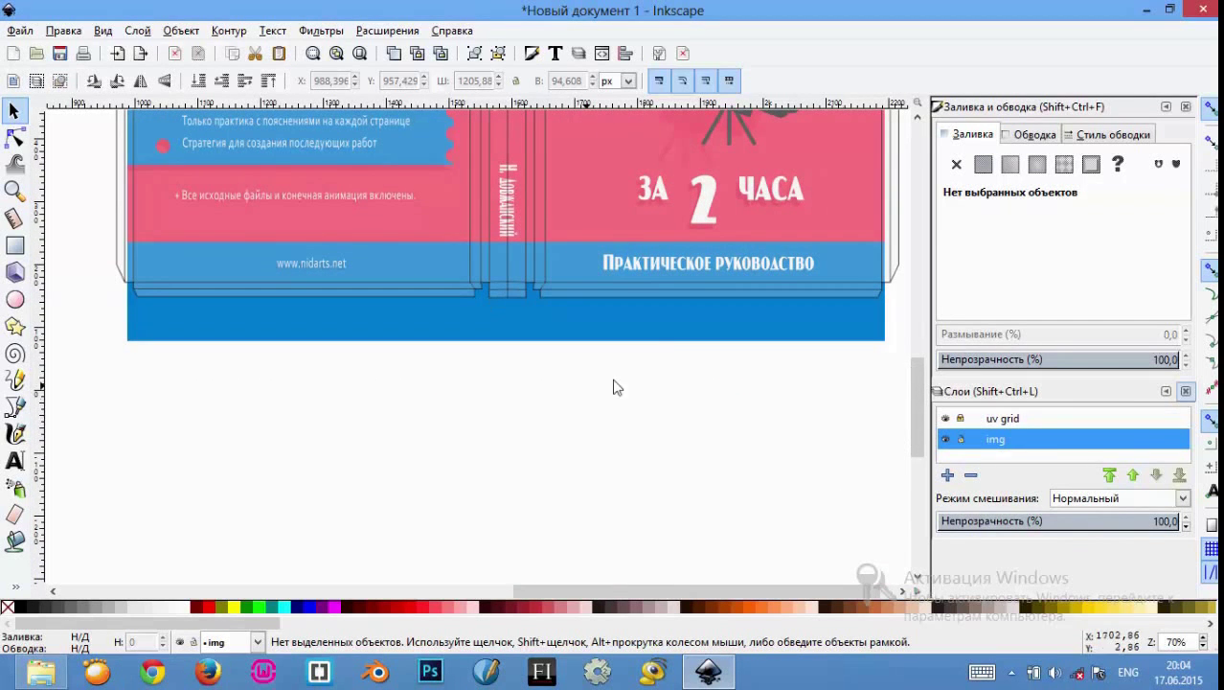
pyautogui.click(704, 335)
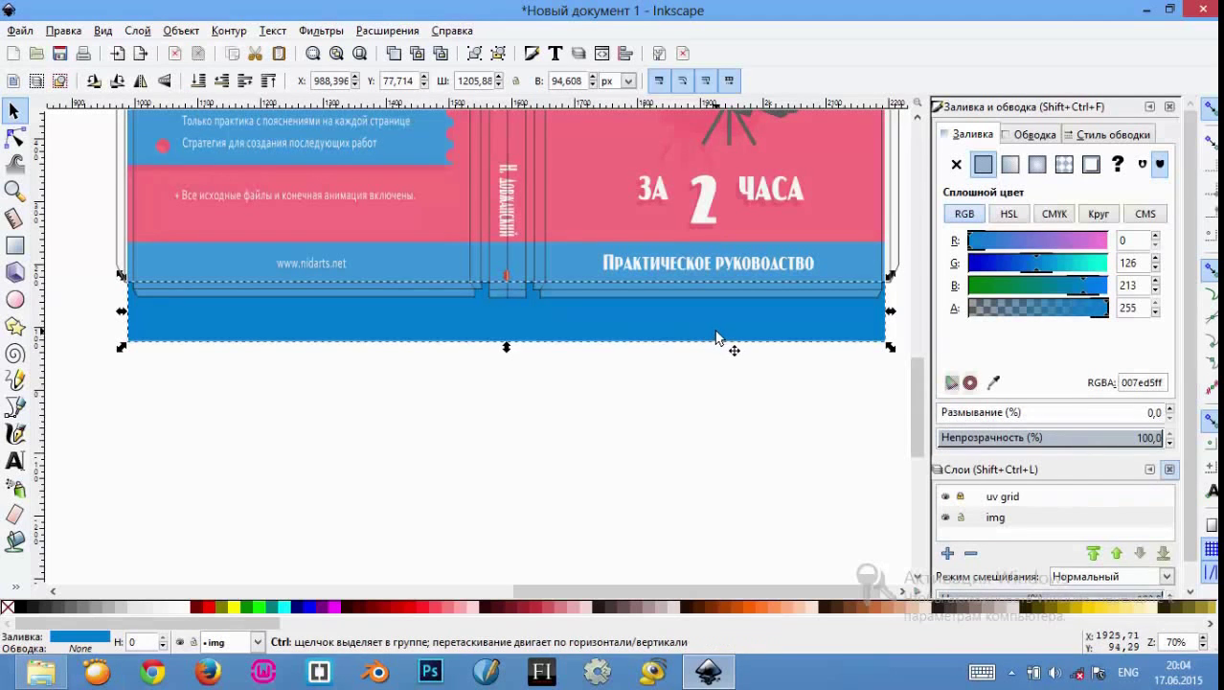
pyautogui.moveTo(892, 311)
pyautogui.mouseDown()
pyautogui.moveTo(172, 342)
pyautogui.moveTo(163, 367)
pyautogui.mouseUp()
pyautogui.moveTo(137, 327); pyautogui.dragTo(108, 291)
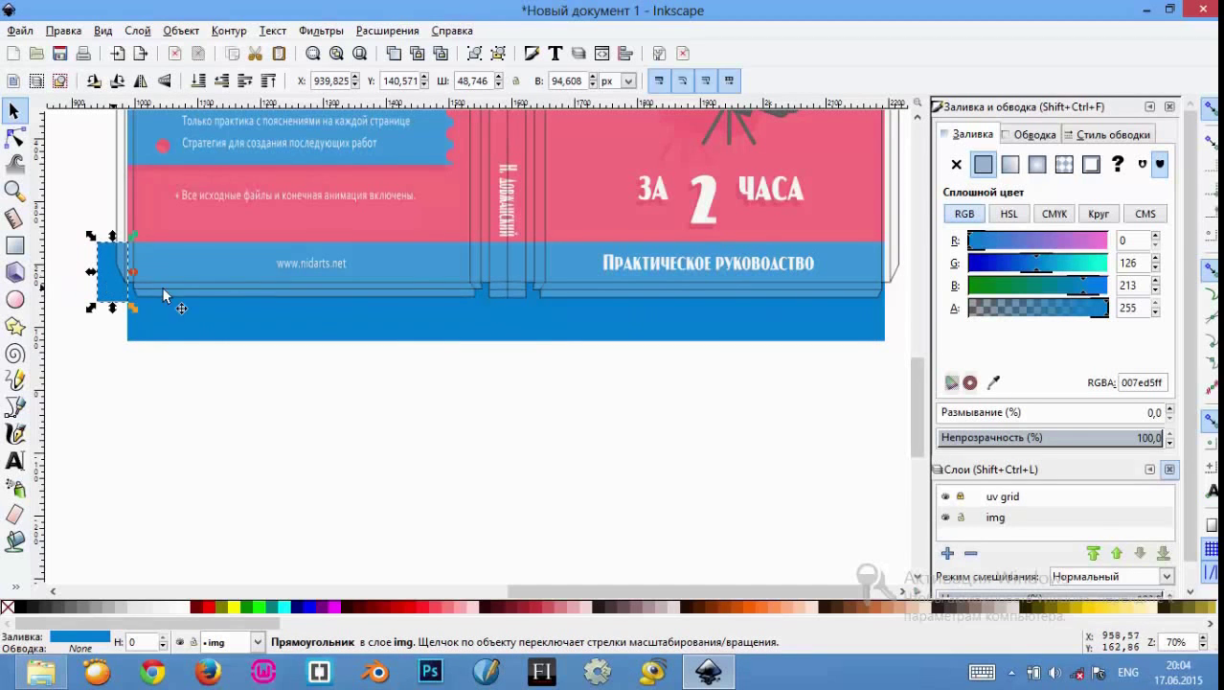
pyautogui.click(945, 496)
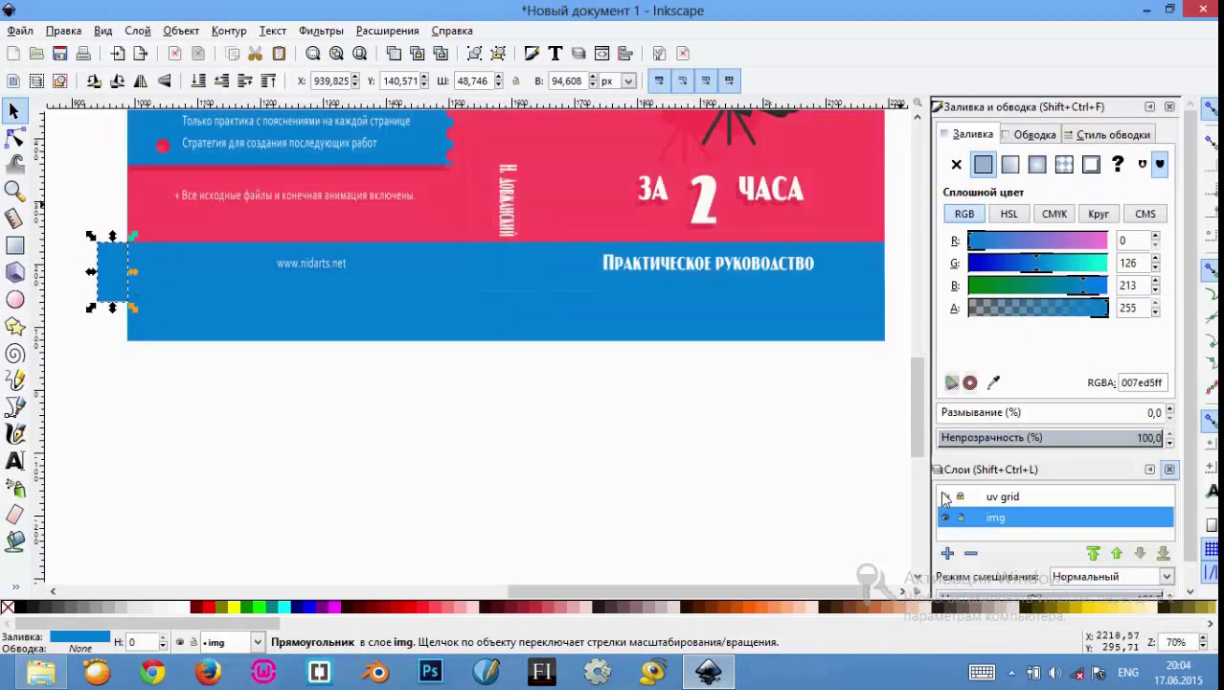
# Step: Bring the cover's lower-left corner into view and check the small blue tab
pyautogui.keyDown('ctrl'); pyautogui.scroll(1, 158, 272); pyautogui.keyUp('ctrl')
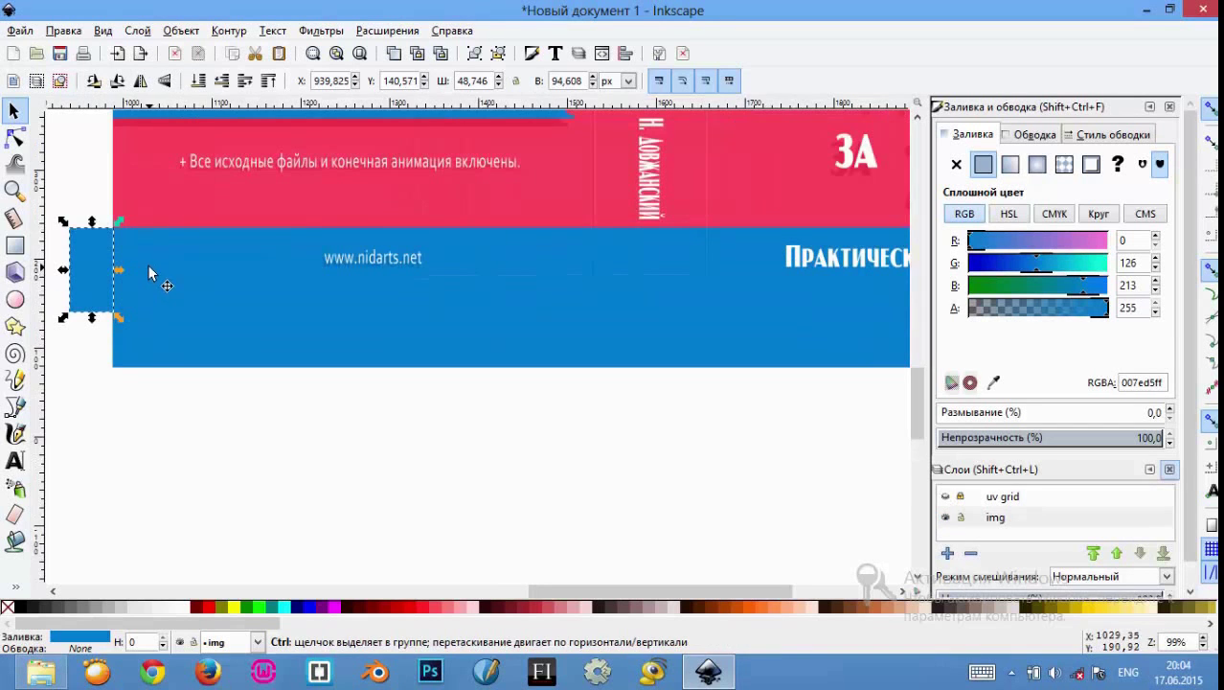
pyautogui.keyDown('ctrl'); pyautogui.scroll(1, 230, 346); pyautogui.keyUp('ctrl')
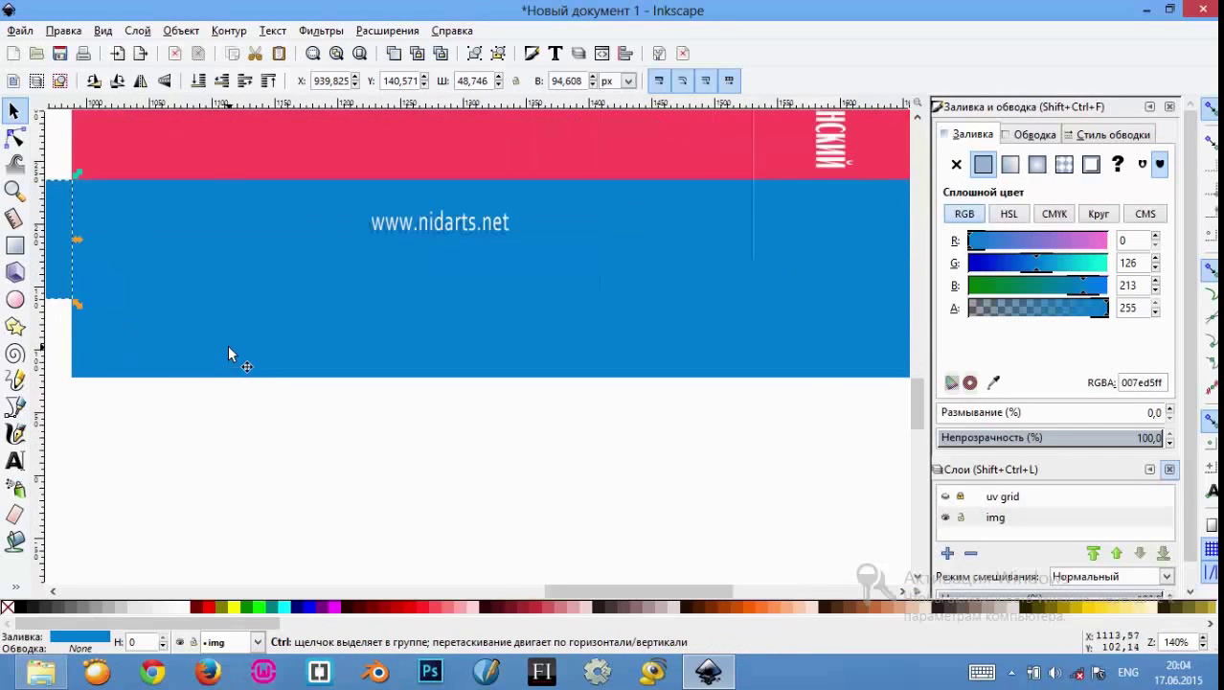
pyautogui.moveTo(221, 374); pyautogui.dragTo(513, 414)
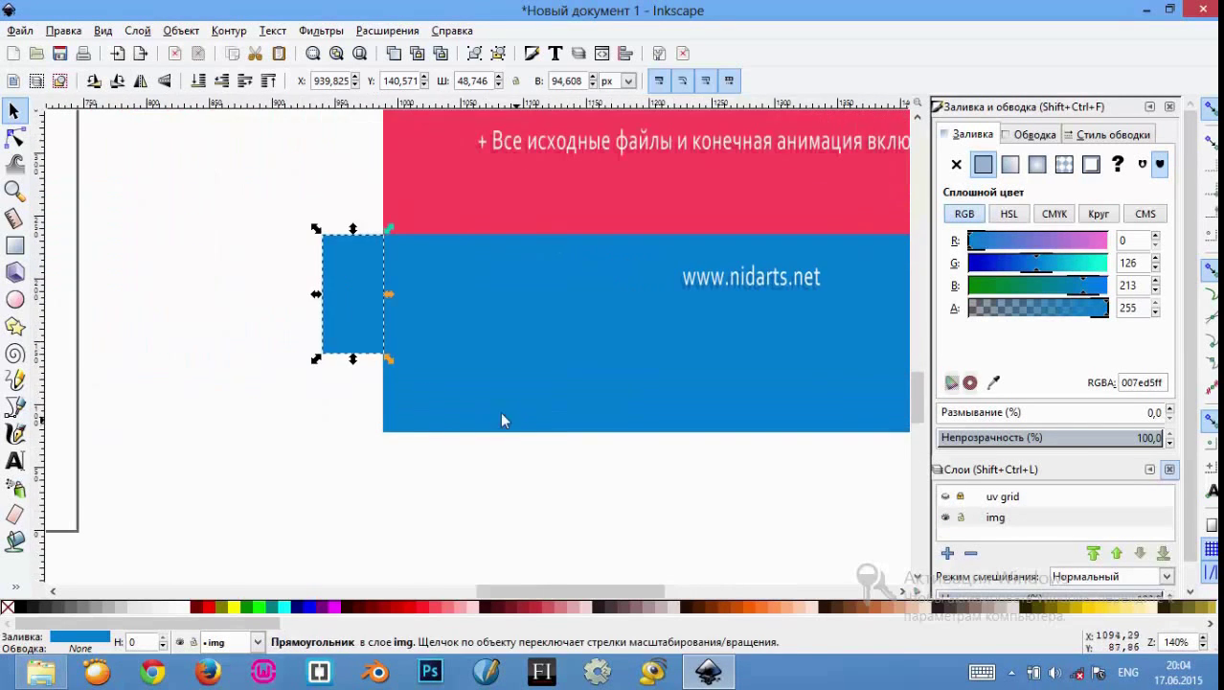
pyautogui.click(307, 417)
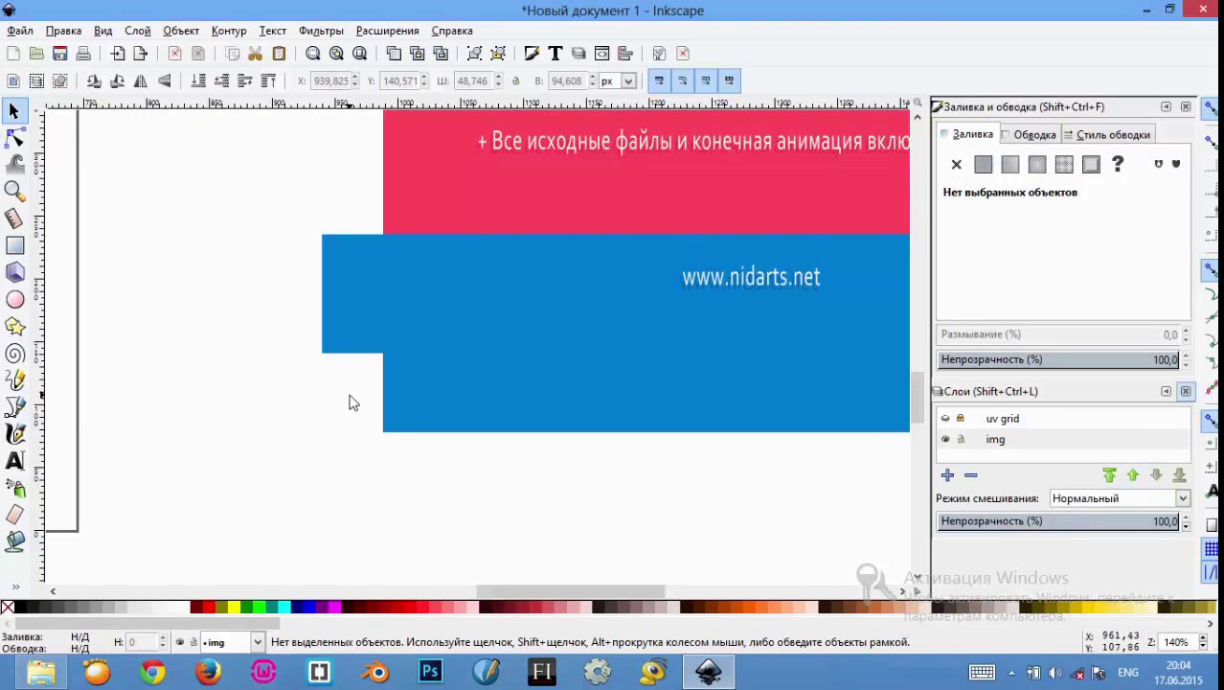
pyautogui.click(354, 280)
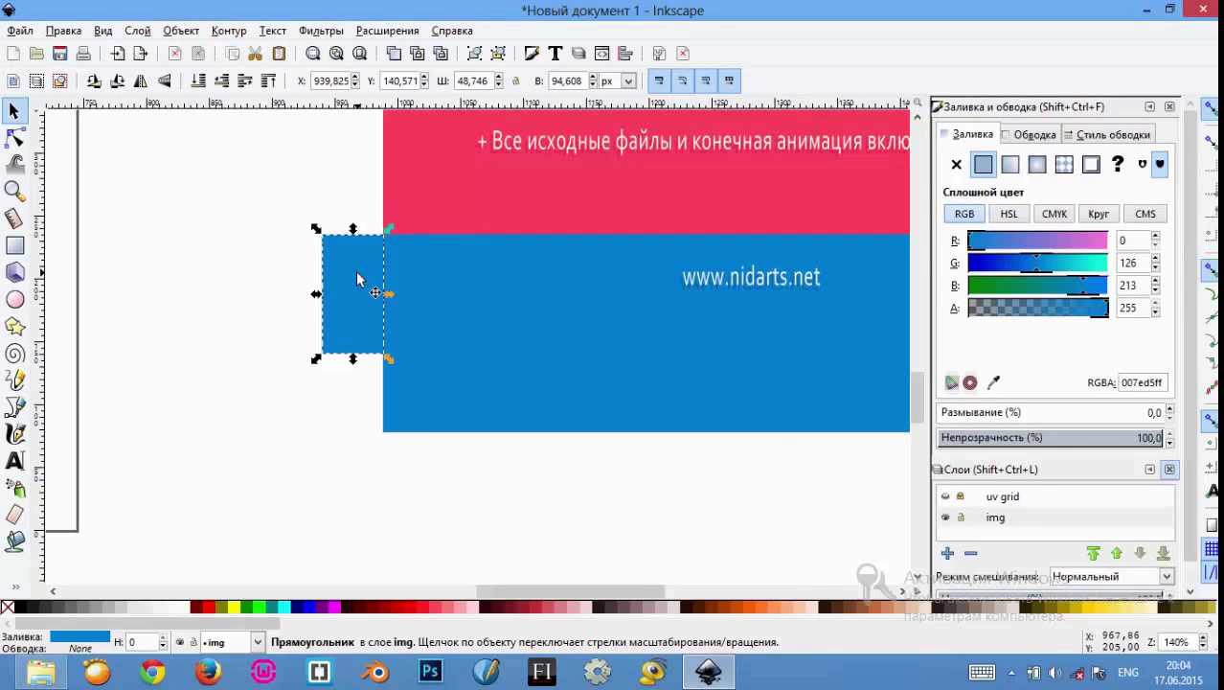
pyautogui.click(617, 520)
pyautogui.press('ctrl')
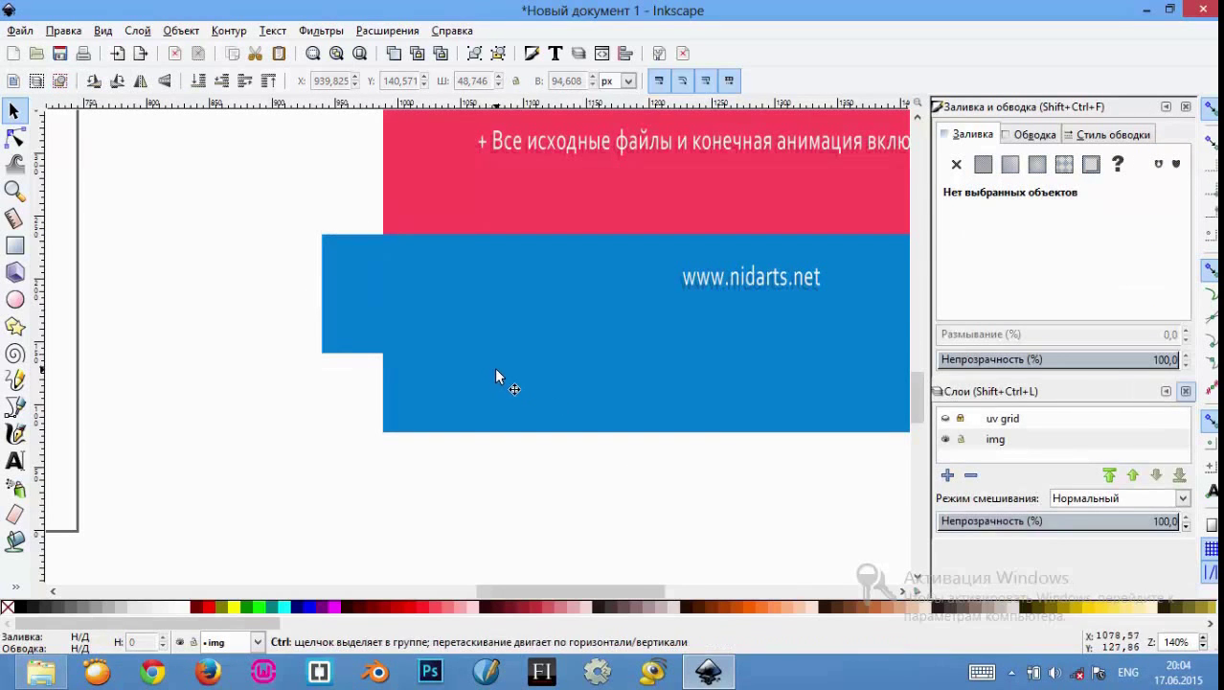
pyautogui.hotkey('ctrl', 'd')
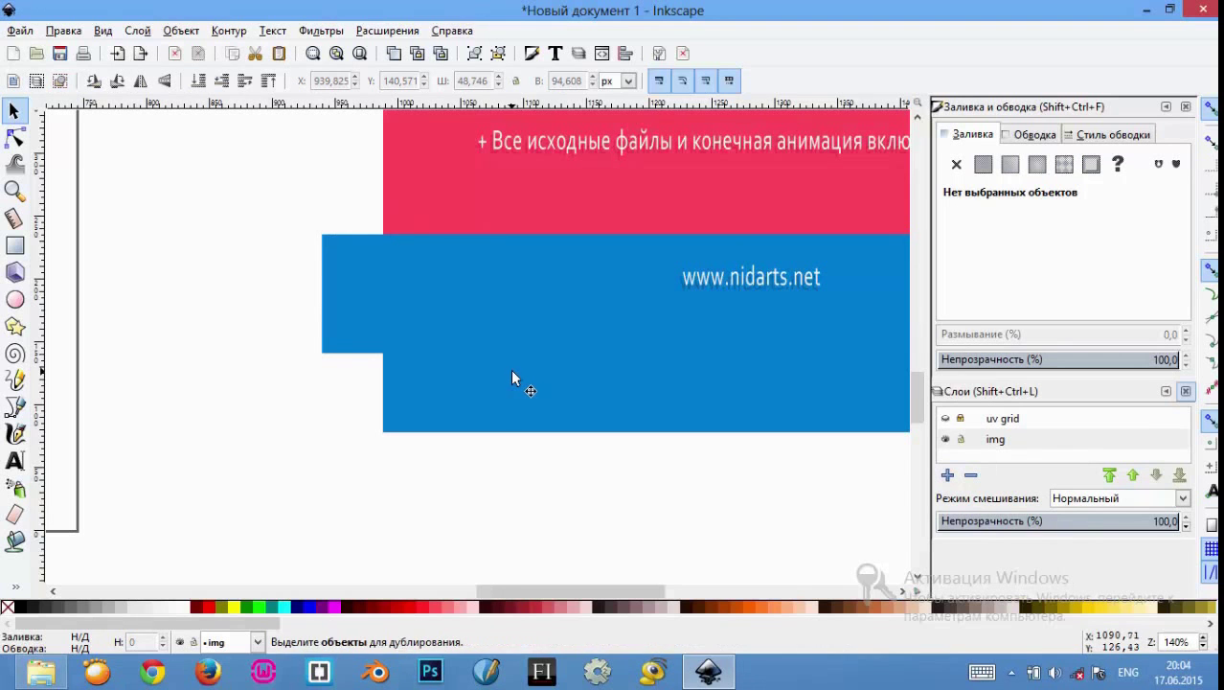
# Step: Duplicate the small blue flap and move the copy to the blue band's right end
pyautogui.click(345, 321)
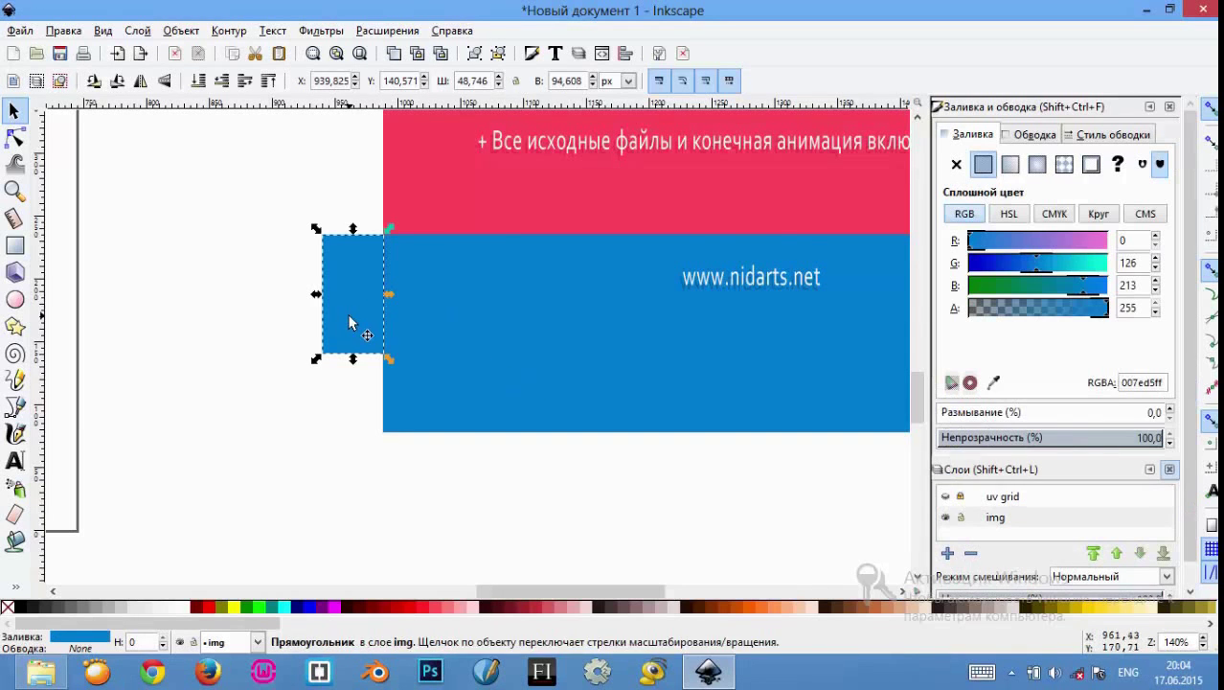
pyautogui.hotkey('ctrl', 'd')
pyautogui.press('Right')
pyautogui.press('Right')
pyautogui.press('Right')
pyautogui.press('Right')
pyautogui.press('Right')
pyautogui.press('Right')
pyautogui.press('Right')
pyautogui.press('Right')
pyautogui.press('Right')
pyautogui.press('Right')
pyautogui.press('Right')
pyautogui.press('Right')
pyautogui.press('Right')
pyautogui.press('Right')
pyautogui.press('Right')
pyautogui.press('Right')
pyautogui.press('Right')
pyautogui.press('Right')
pyautogui.press('Right')
pyautogui.press('Right')
pyautogui.press('Right')
pyautogui.press('Right')
pyautogui.press('Right')
pyautogui.press('Right')
pyautogui.press('Right')
pyautogui.press('Right')
pyautogui.press('Right')
pyautogui.press('Right')
pyautogui.press('Right')
pyautogui.press('Right')
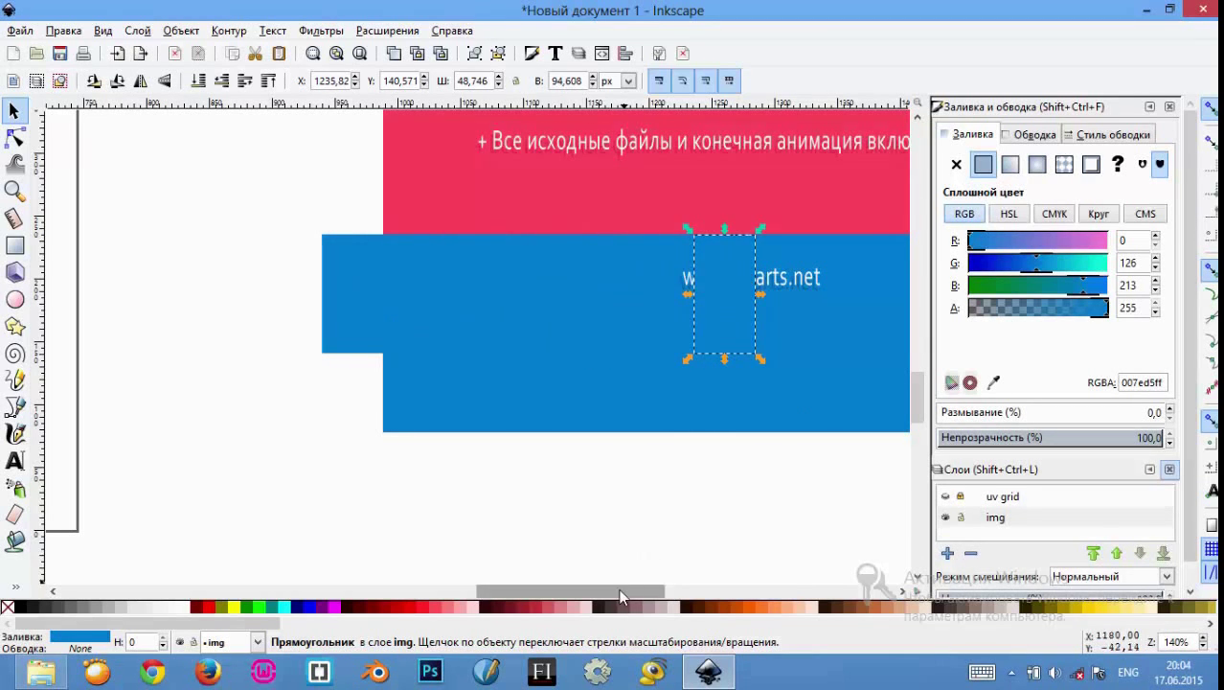
pyautogui.moveTo(620, 590); pyautogui.dragTo(782, 587)
pyautogui.moveTo(686, 589); pyautogui.dragTo(659, 589)
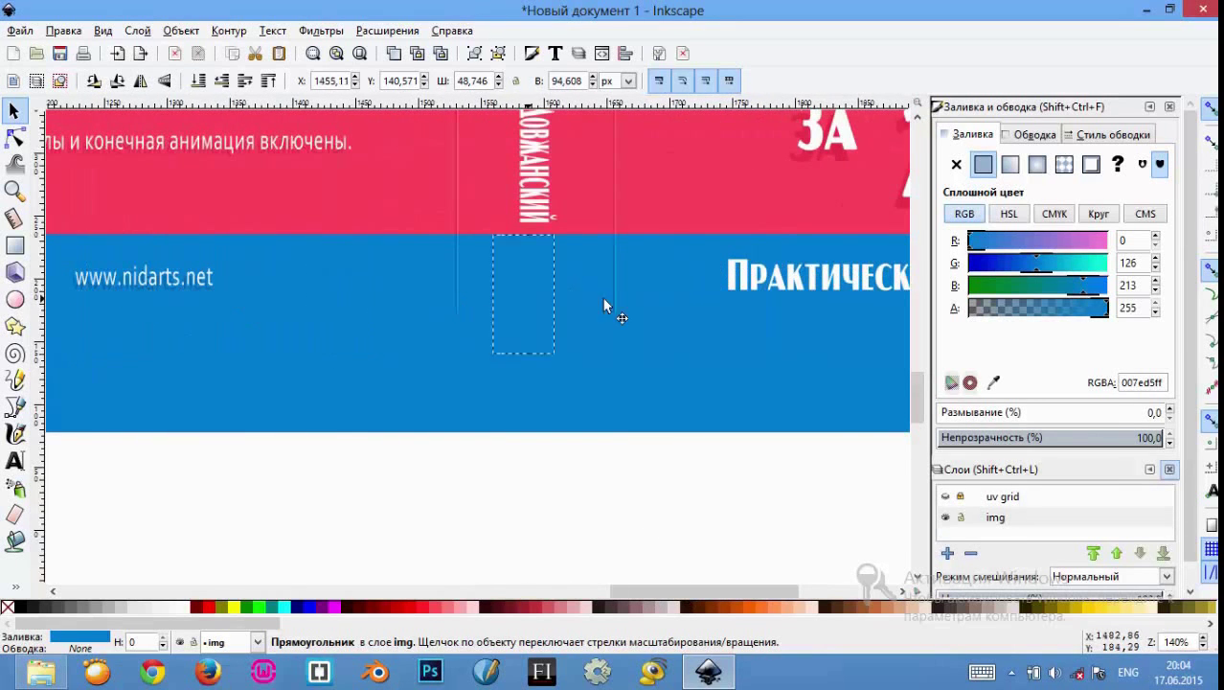
pyautogui.moveTo(117, 292); pyautogui.dragTo(801, 296)
pyautogui.moveTo(793, 590); pyautogui.dragTo(891, 589)
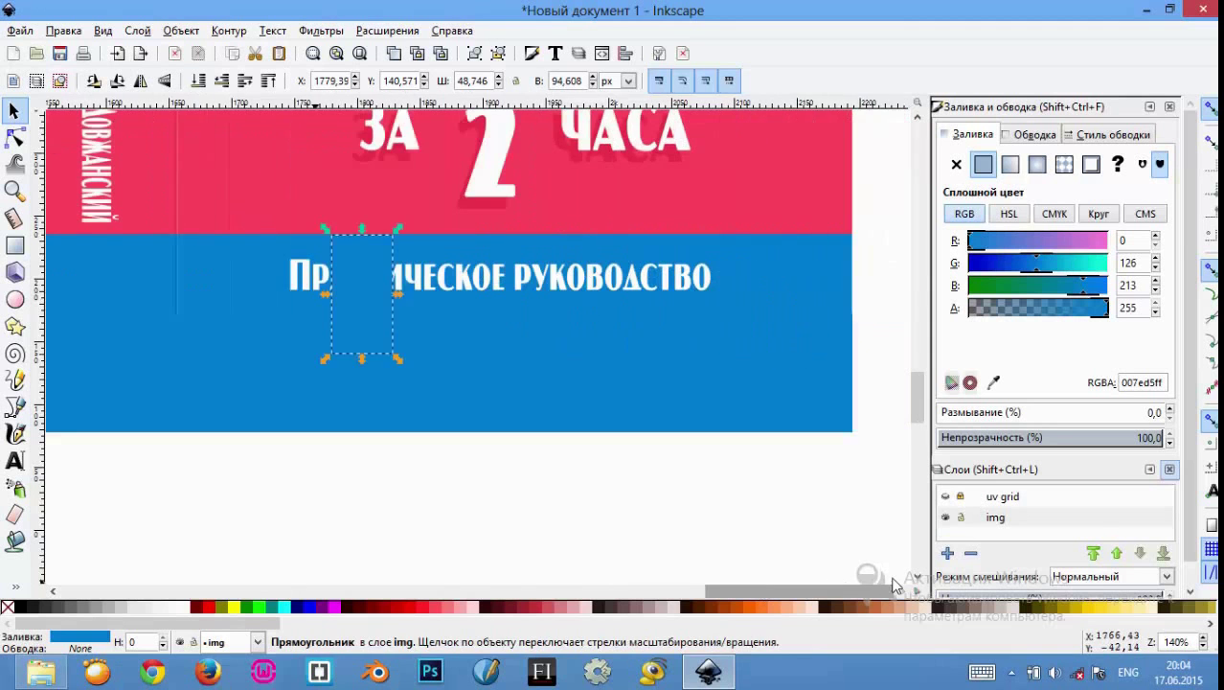
pyautogui.moveTo(398, 288); pyautogui.dragTo(875, 272)
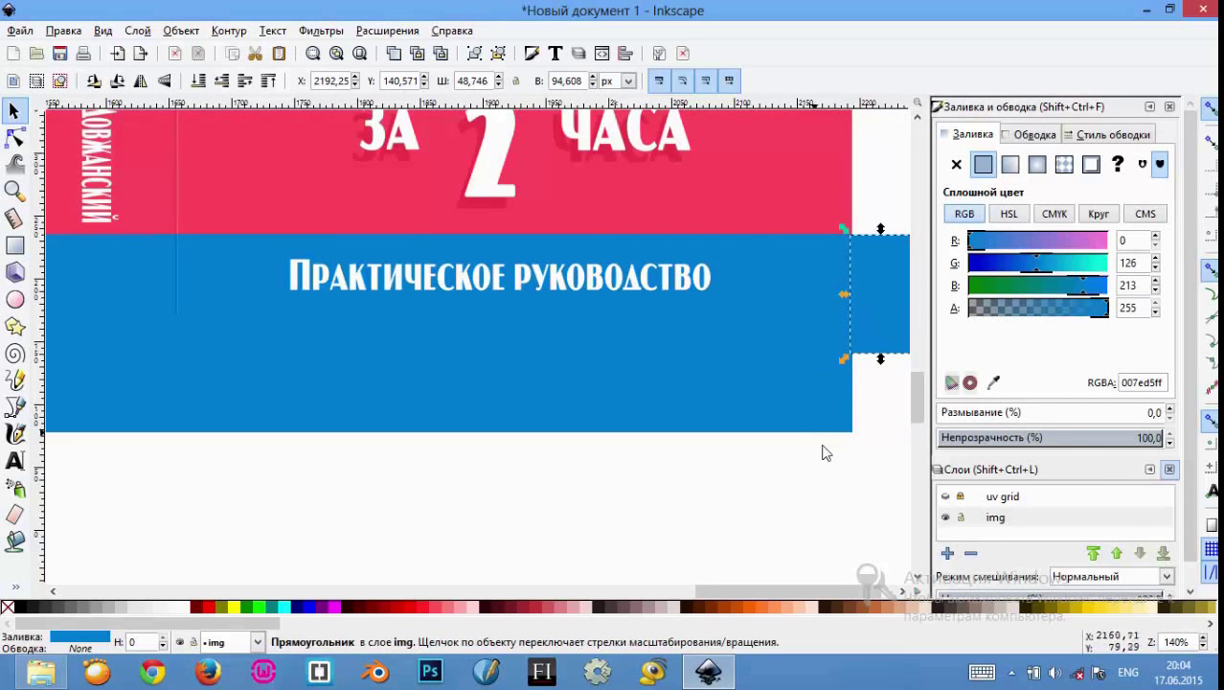
pyautogui.click(835, 500)
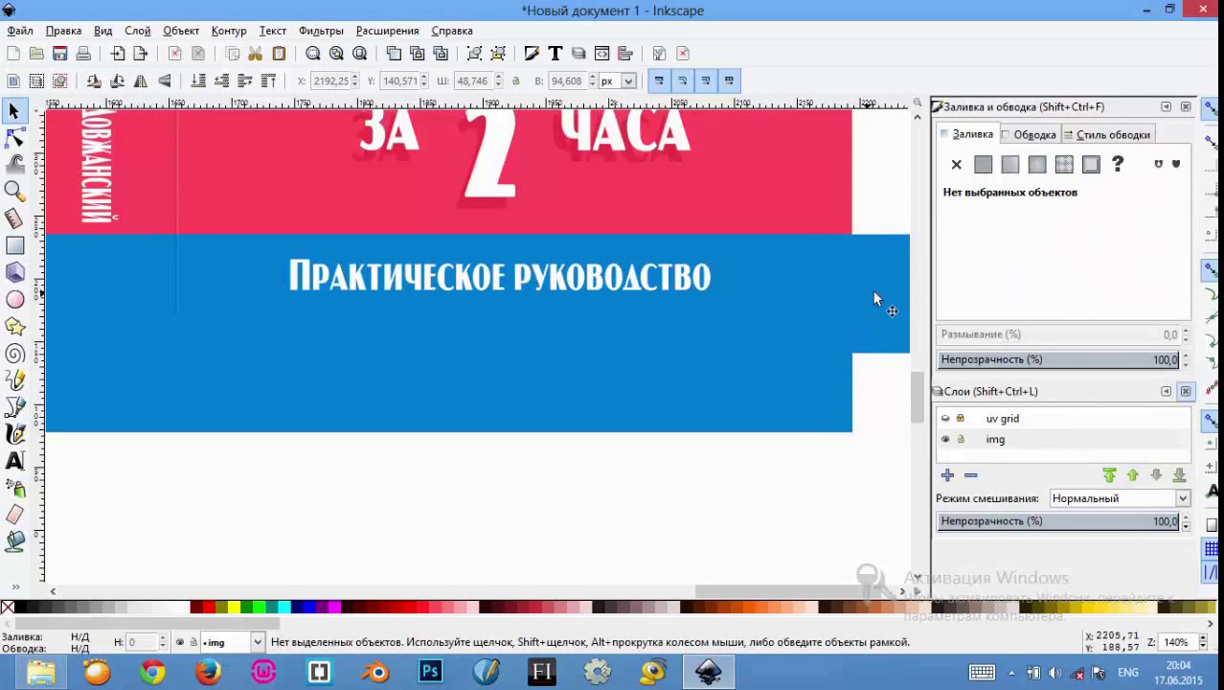
# Step: Reselect the right-end blue flap and adjust the view to check its placement
pyautogui.click(875, 298)
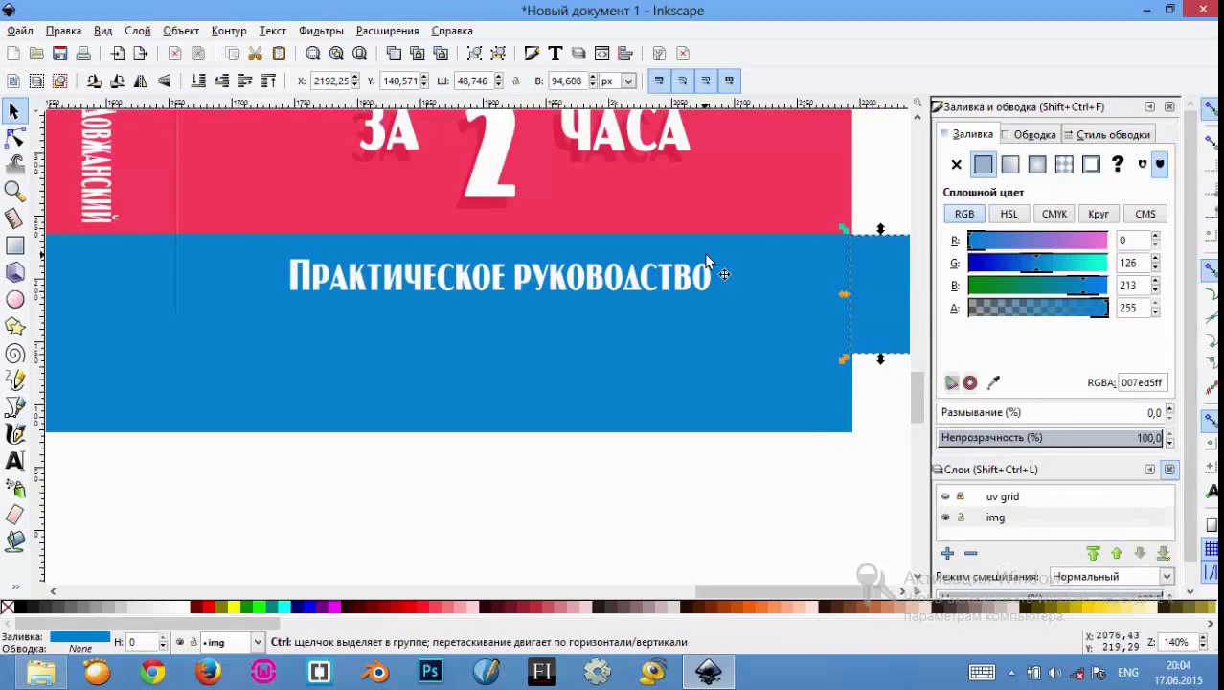
pyautogui.keyDown('ctrl'); pyautogui.scroll(1, 760, 266); pyautogui.keyUp('ctrl')
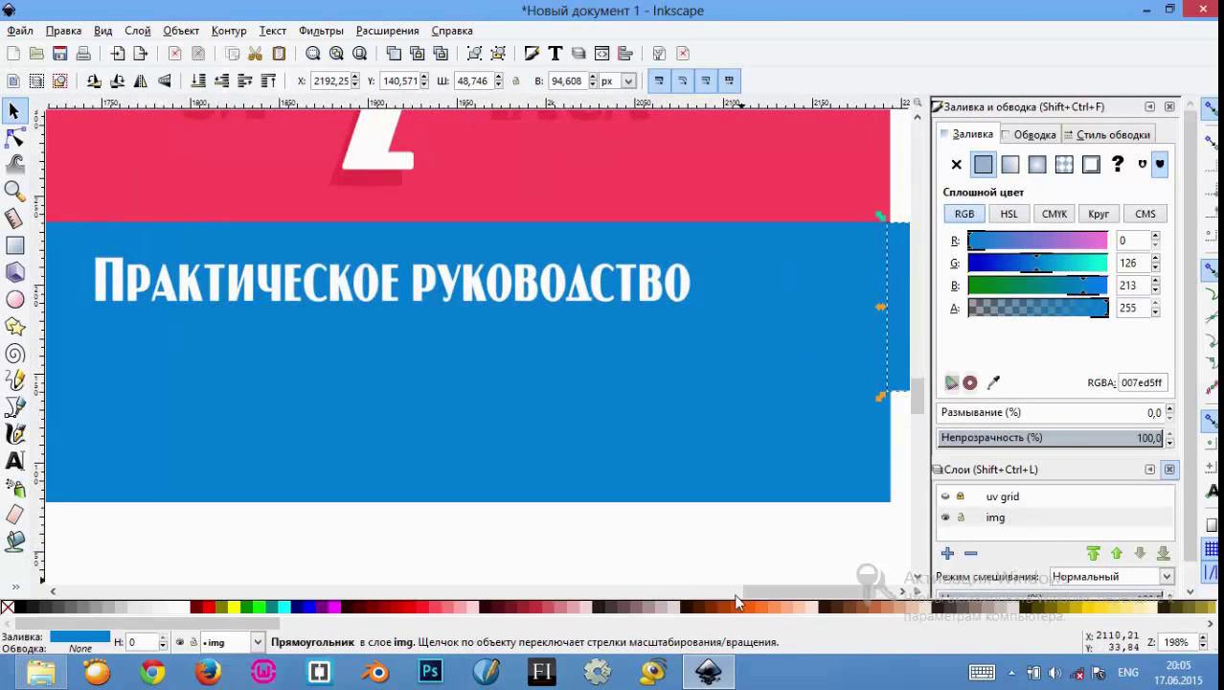
pyautogui.moveTo(739, 591); pyautogui.dragTo(759, 591)
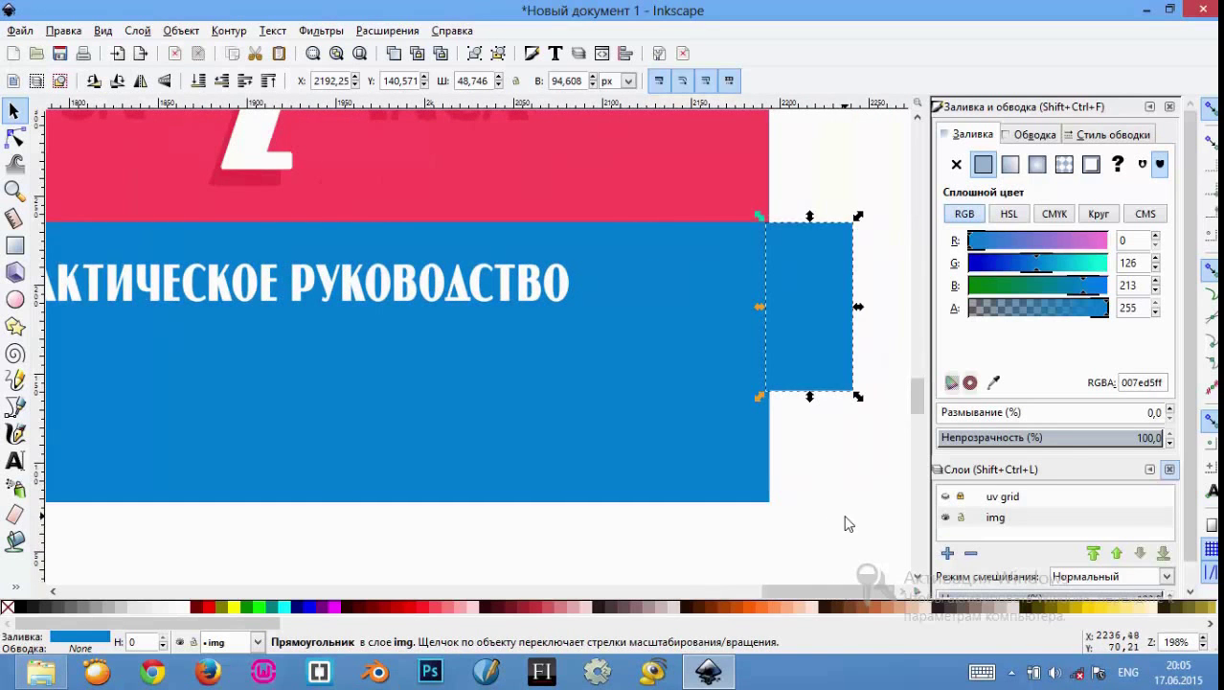
pyautogui.click(844, 524)
pyautogui.moveTo(814, 591); pyautogui.dragTo(534, 584)
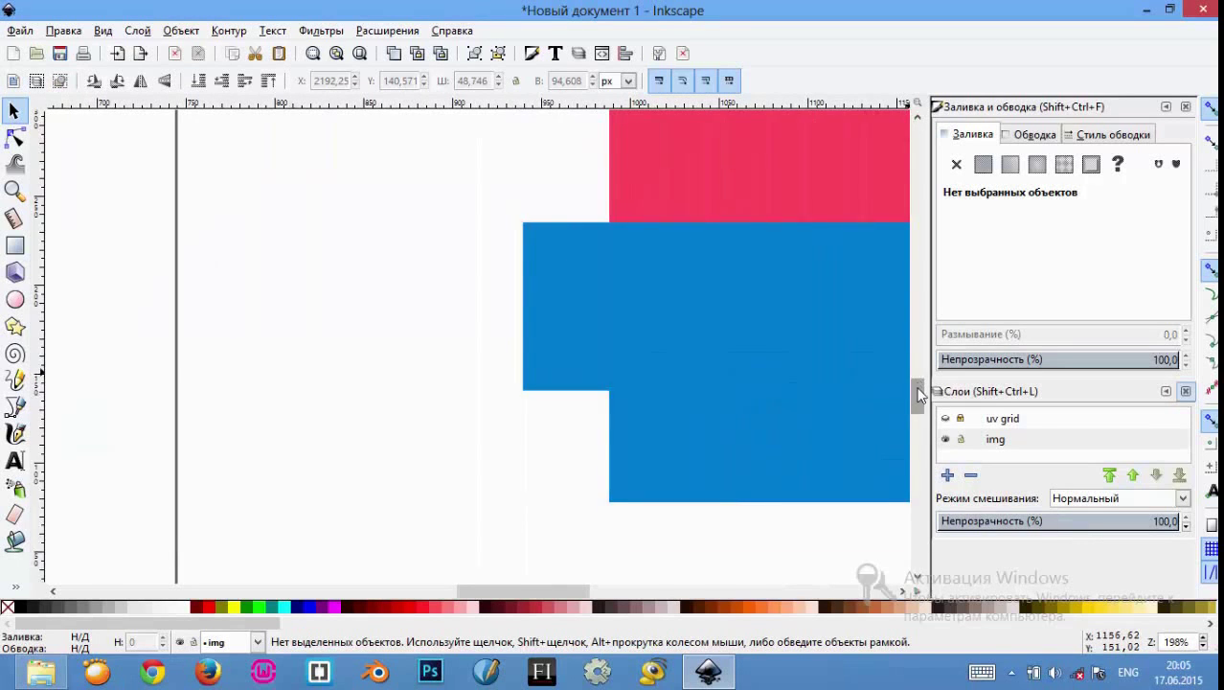
pyautogui.moveTo(920, 392); pyautogui.dragTo(922, 371)
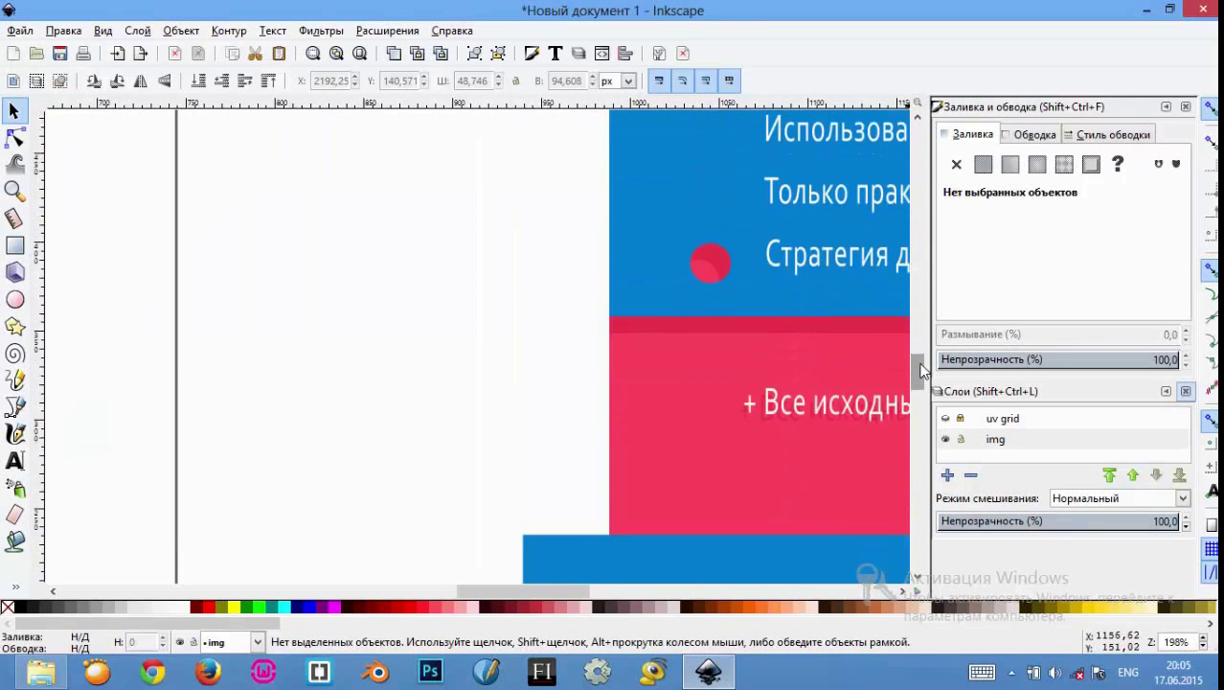
# Step: Move the blue flap up beside the left side of the bullet-list band
pyautogui.scroll(2, 787, 403)
pyautogui.keyDown('ctrl'); pyautogui.scroll(1, 760, 404); pyautogui.keyUp('ctrl')
pyautogui.keyDown('ctrl'); pyautogui.scroll(-1, 755, 405); pyautogui.keyUp('ctrl')
pyautogui.keyDown('ctrl'); pyautogui.scroll(-1, 755, 405); pyautogui.keyUp('ctrl')
pyautogui.rightClick(614, 578)
pyautogui.click(575, 558)
pyautogui.click(607, 576)
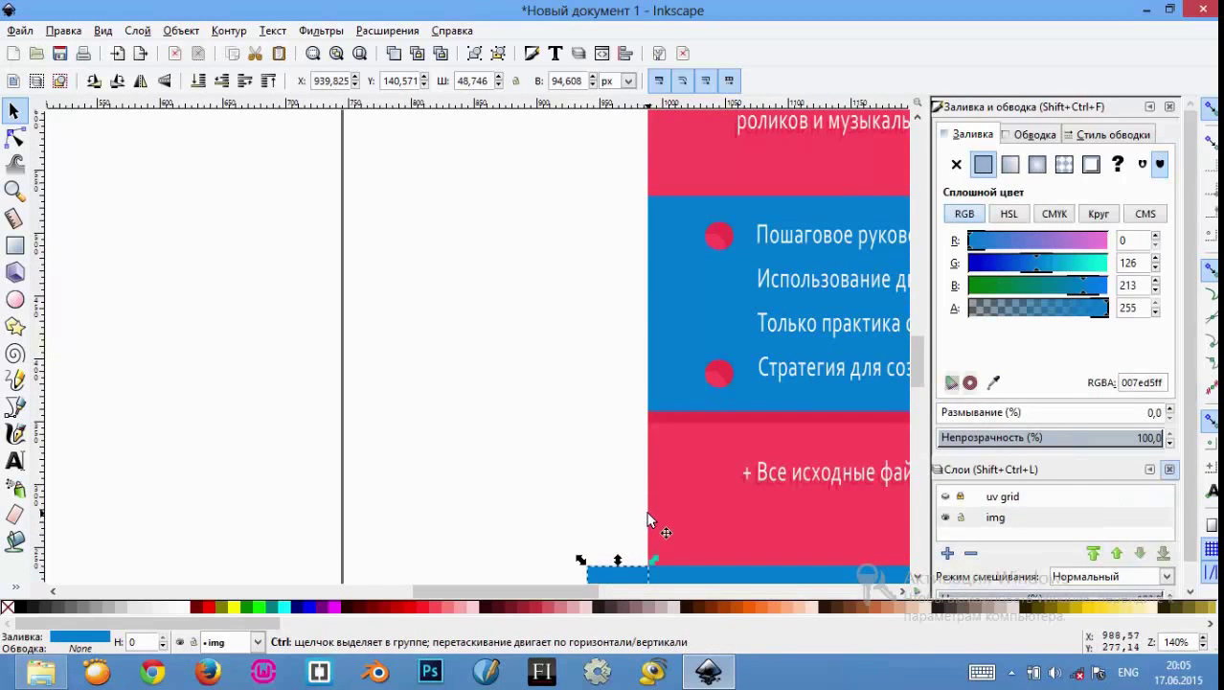
pyautogui.moveTo(633, 573)
pyautogui.mouseDown()
pyautogui.moveTo(593, 260)
pyautogui.moveTo(628, 197)
pyautogui.mouseUp()
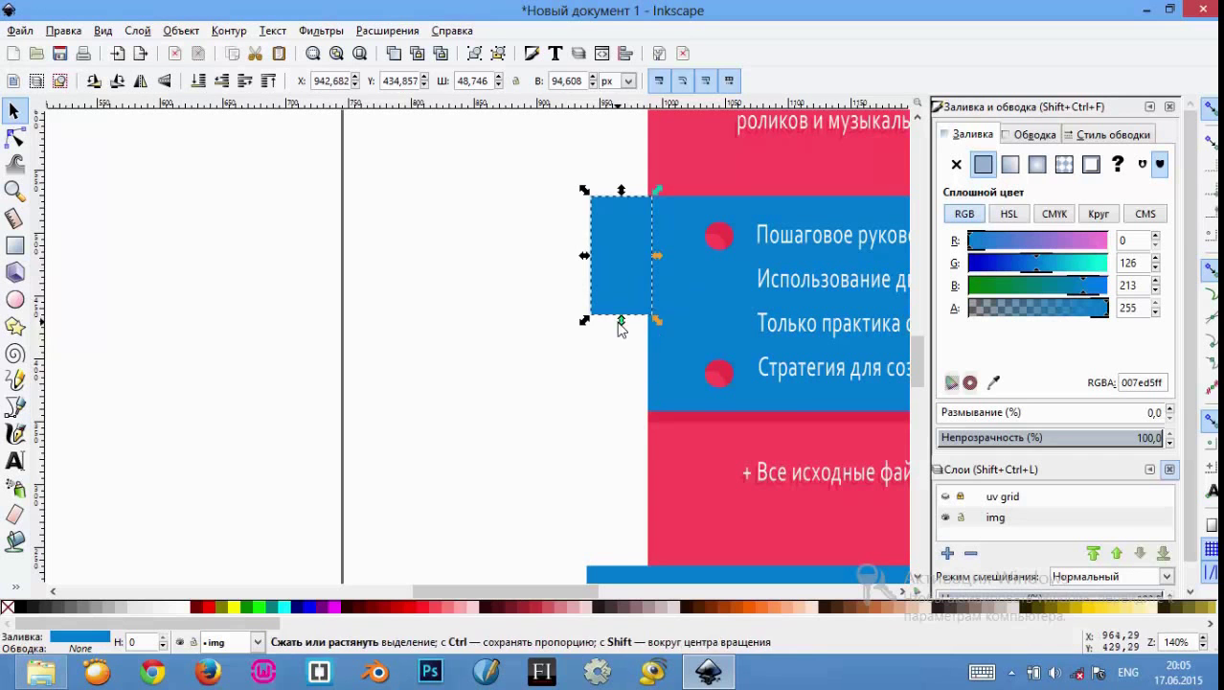
# Step: Stretch the flap to the band's full height, 171,751 px
pyautogui.moveTo(621, 323); pyautogui.dragTo(631, 424)
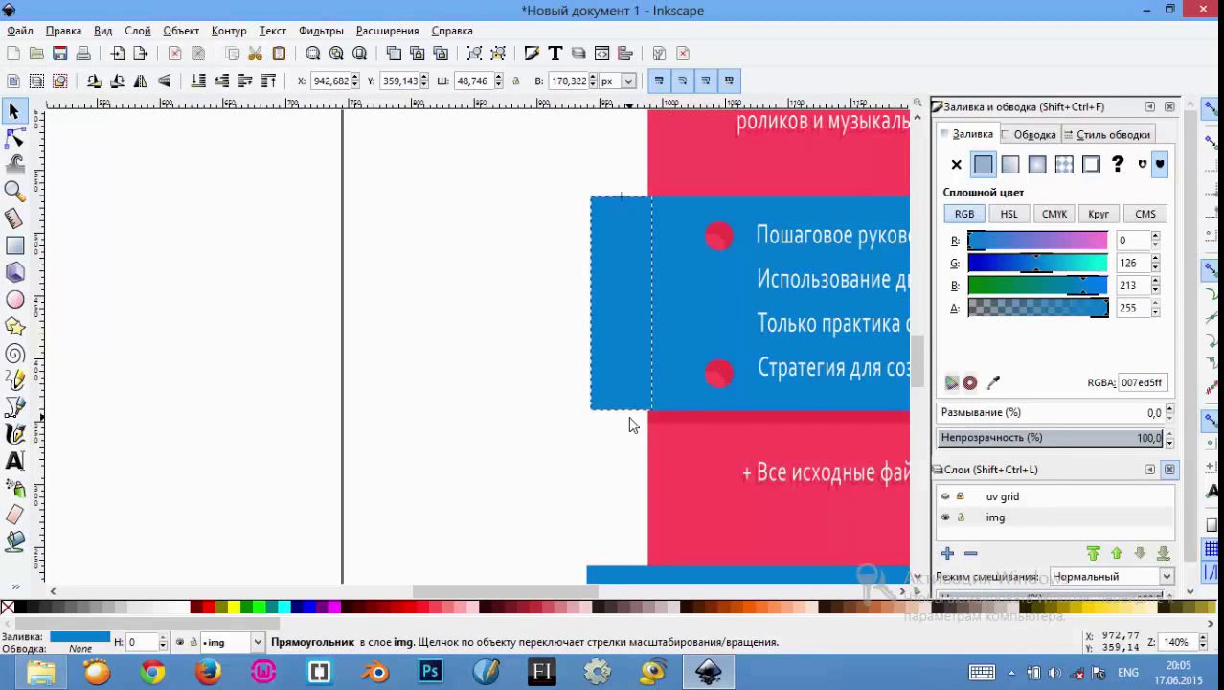
pyautogui.click(511, 404)
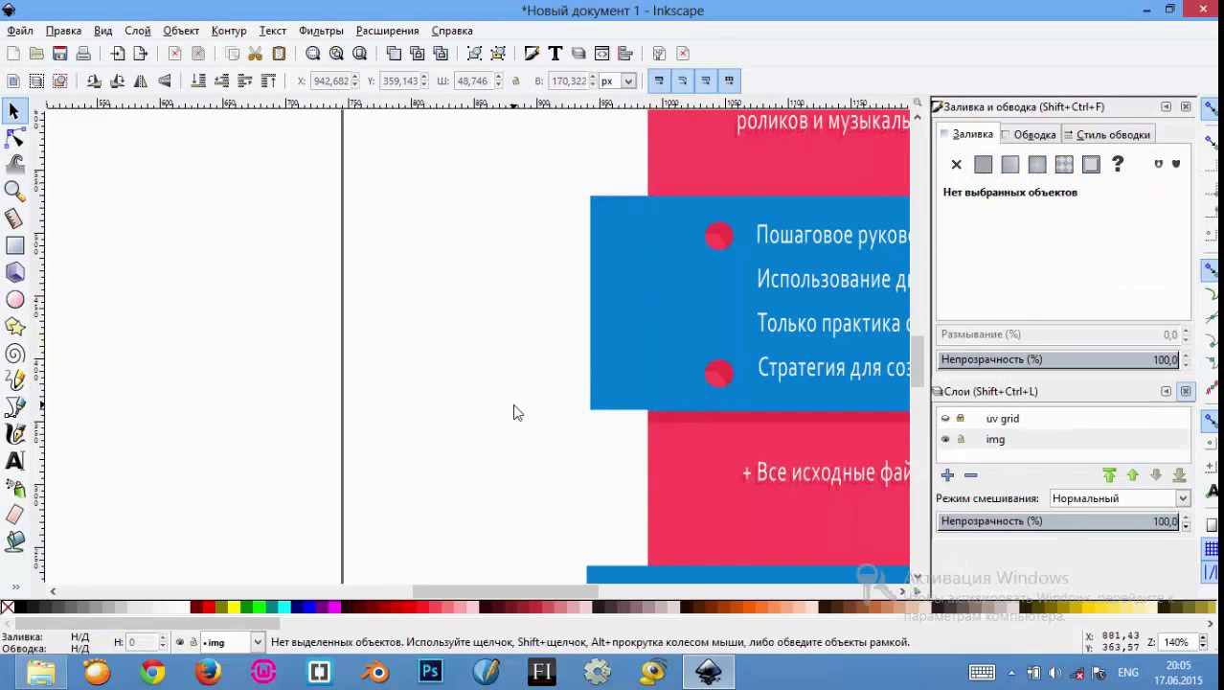
pyautogui.click(618, 379)
pyautogui.moveTo(623, 418); pyautogui.dragTo(622, 426)
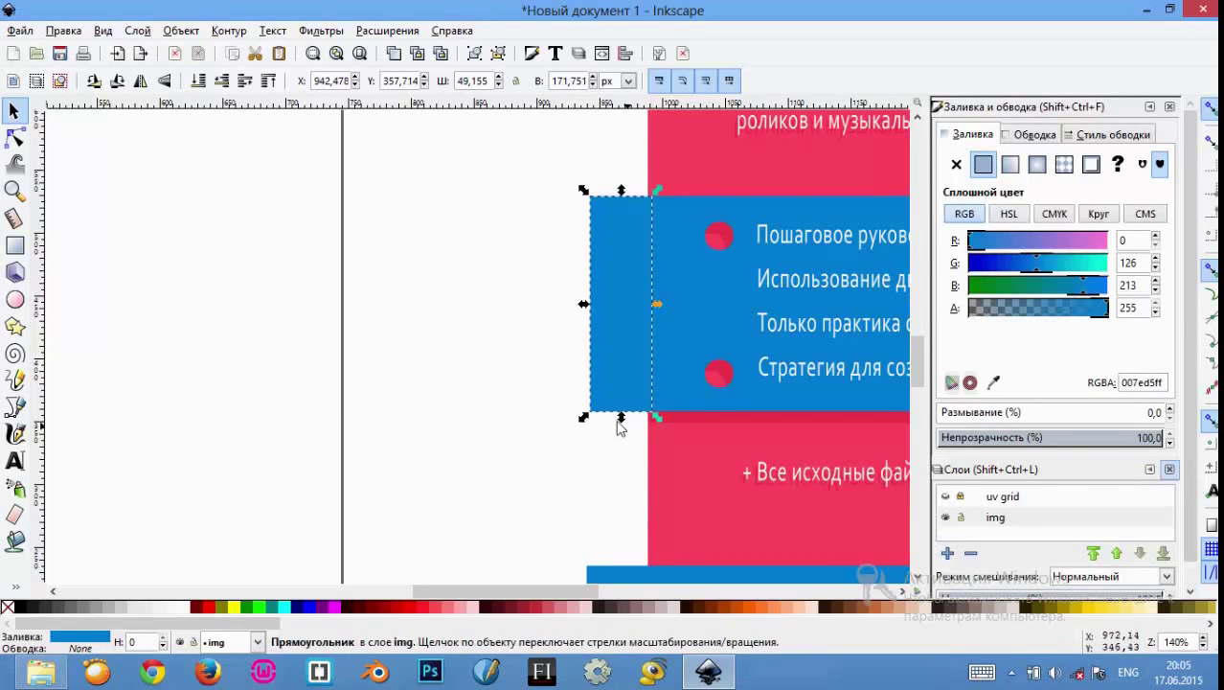
pyautogui.click(523, 383)
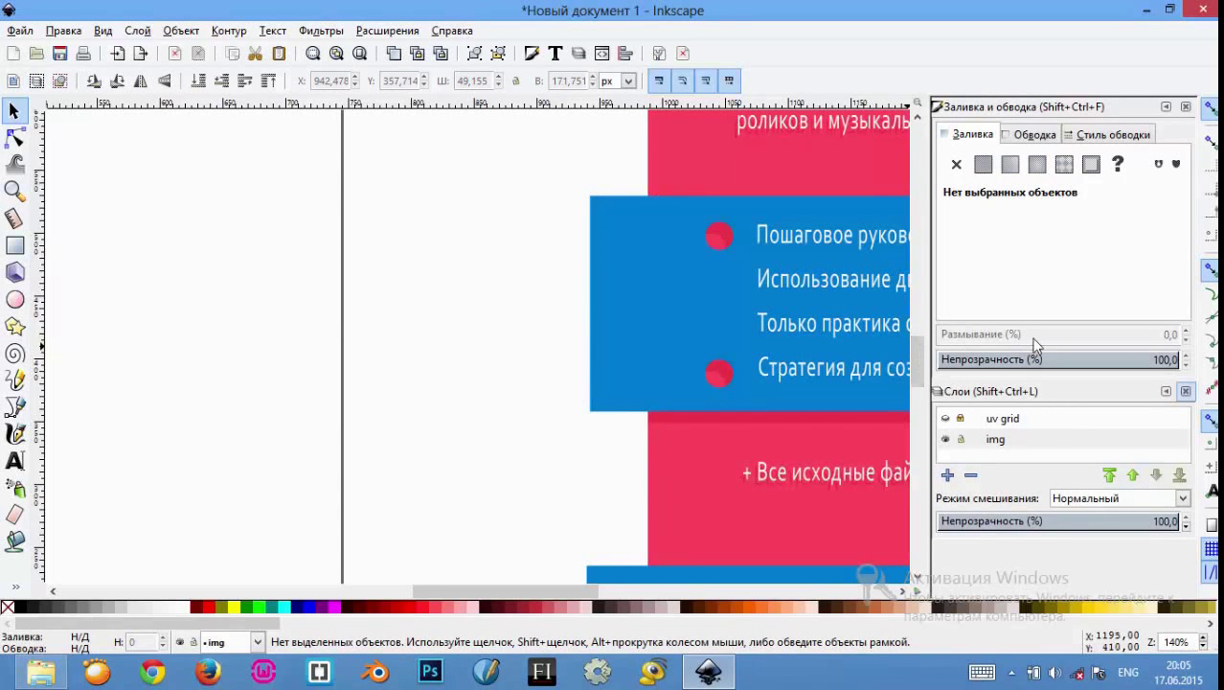
# Step: Toggle the uv grid layer on and off to check the flap against the template
pyautogui.click(947, 419)
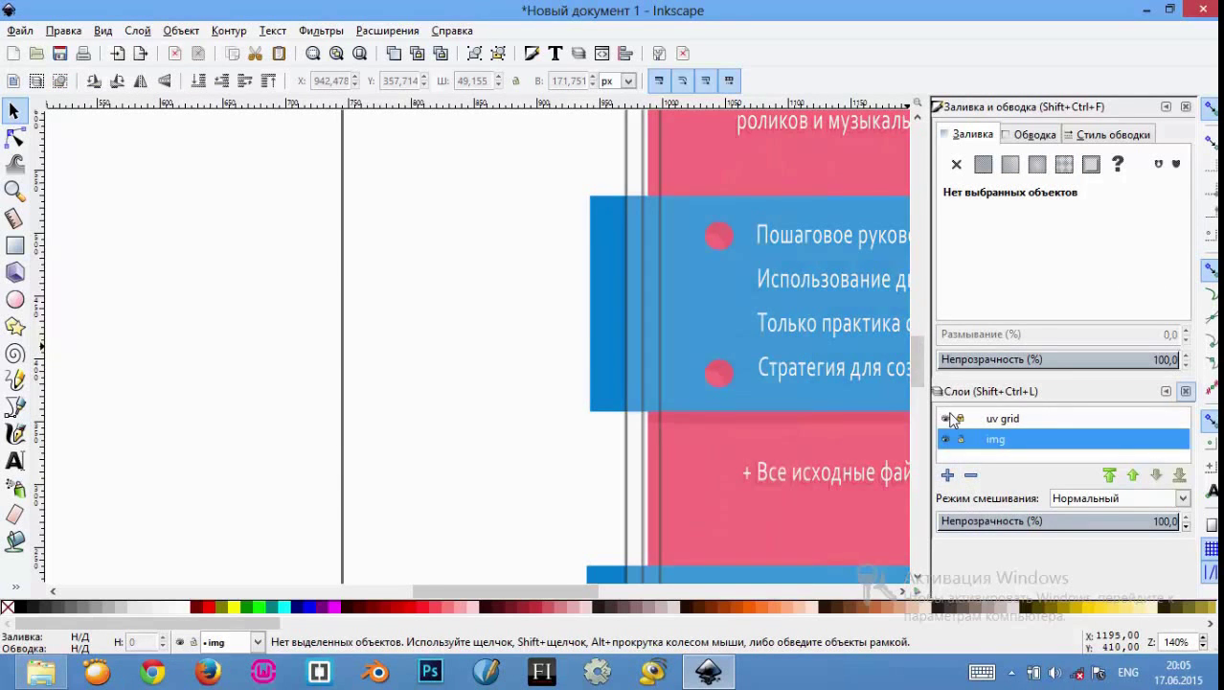
pyautogui.click(948, 419)
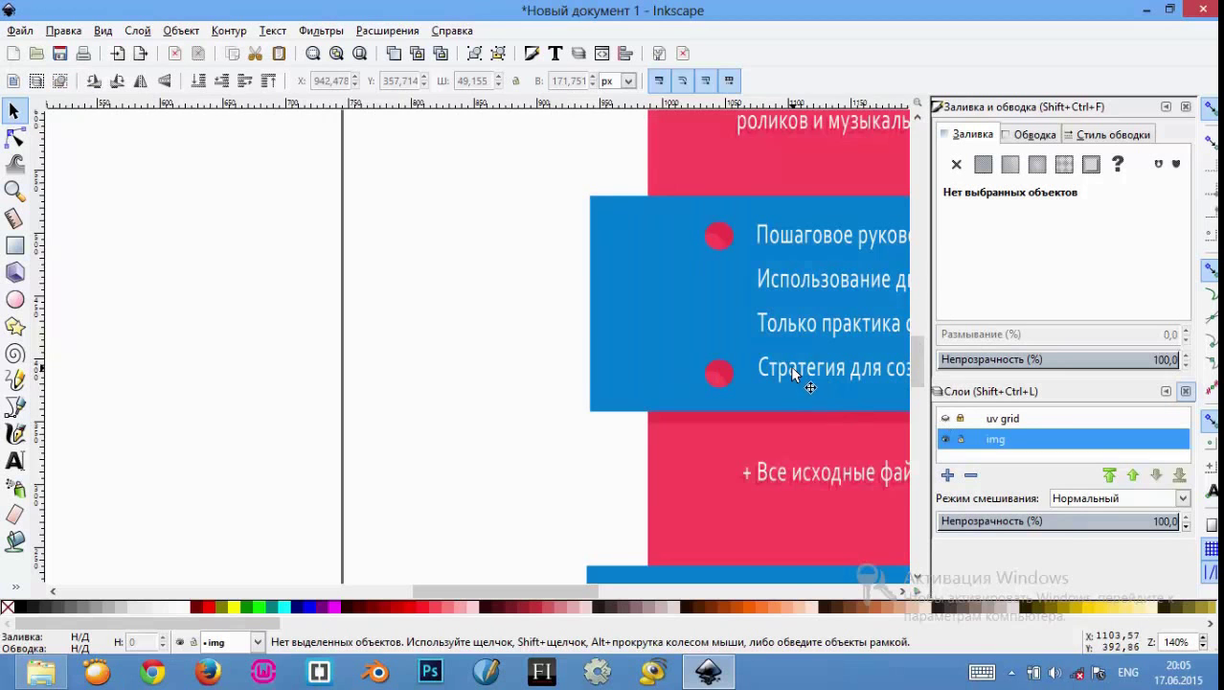
pyautogui.scroll(1, 795, 373)
pyautogui.scroll(1, 795, 374)
pyautogui.scroll(-3, 783, 365)
pyautogui.scroll(-2, 782, 358)
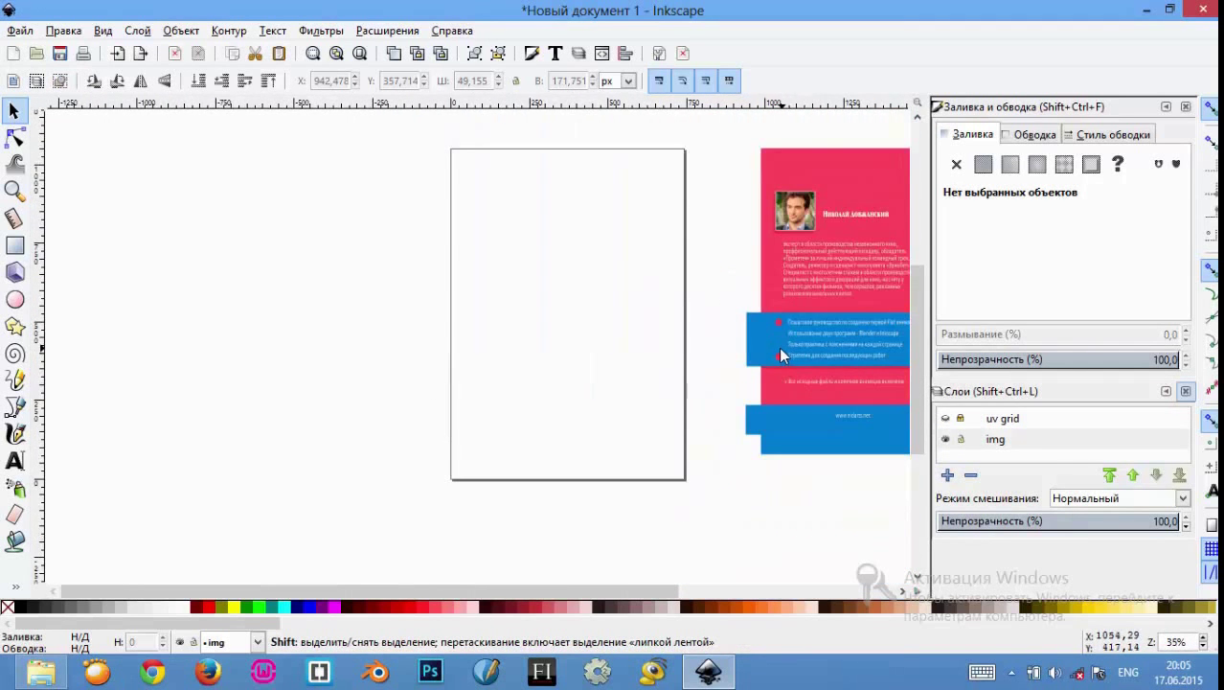
# Step: Rotate the pink top strip 90° and move it to the cover's left edge
pyautogui.scroll(-1, 767, 594)
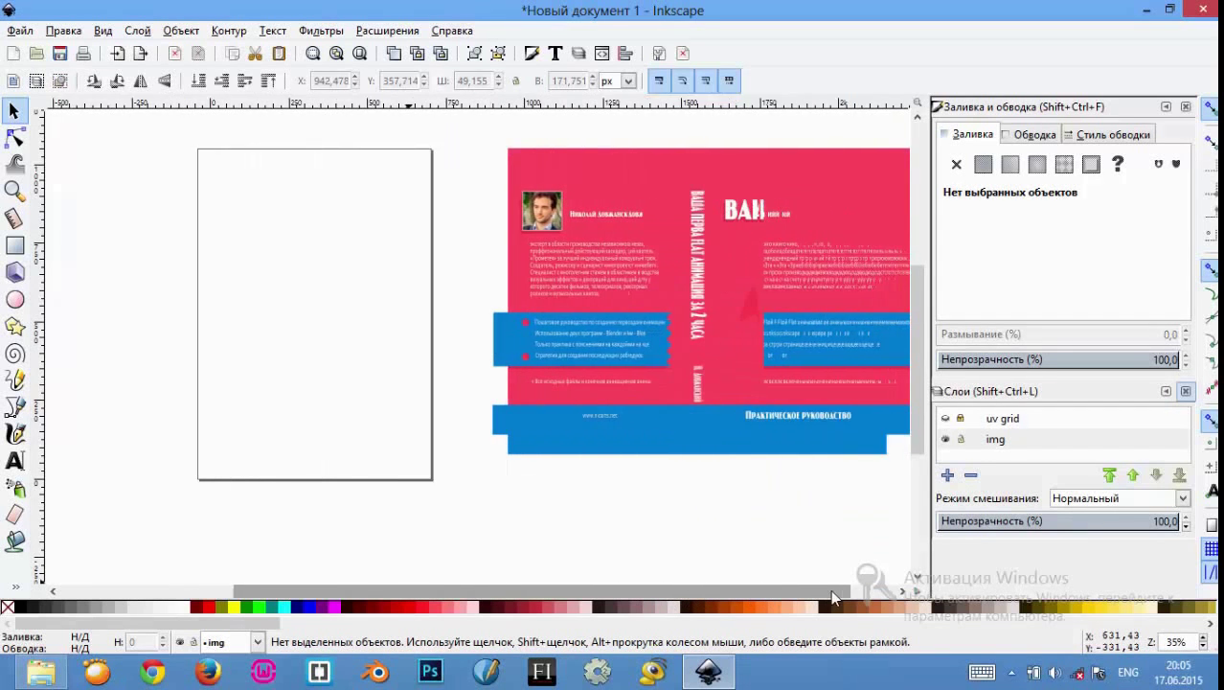
pyautogui.moveTo(766, 594); pyautogui.dragTo(882, 591)
pyautogui.moveTo(920, 414); pyautogui.dragTo(919, 377)
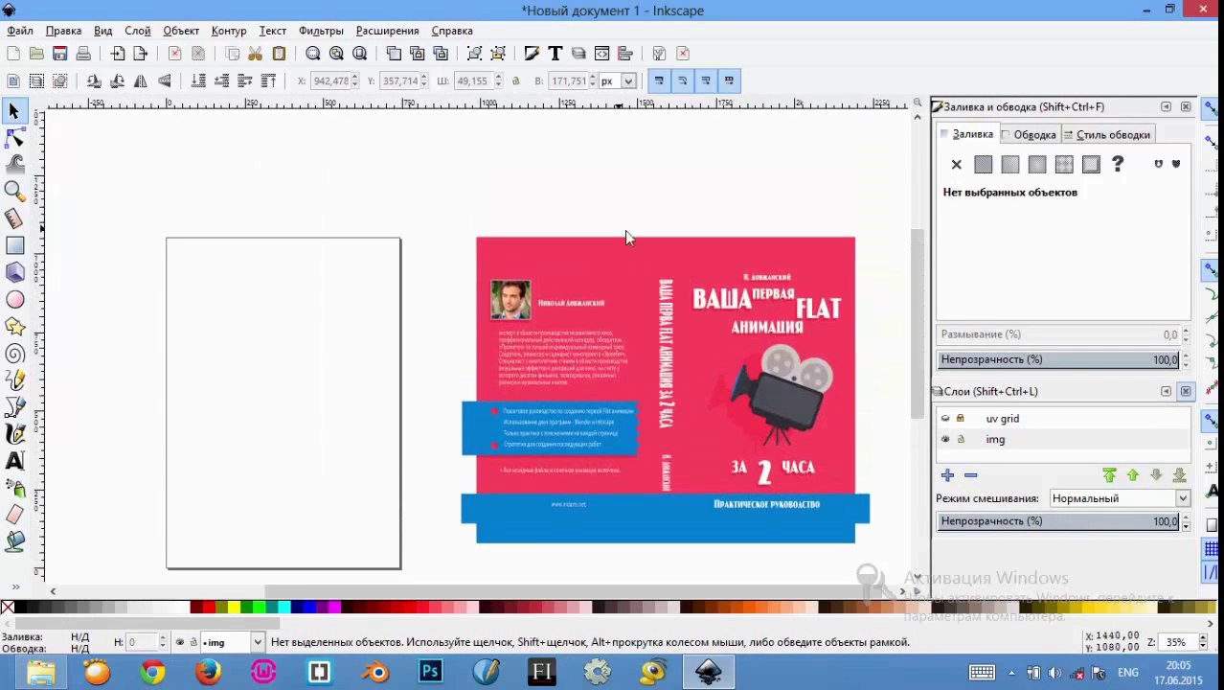
pyautogui.click(652, 245)
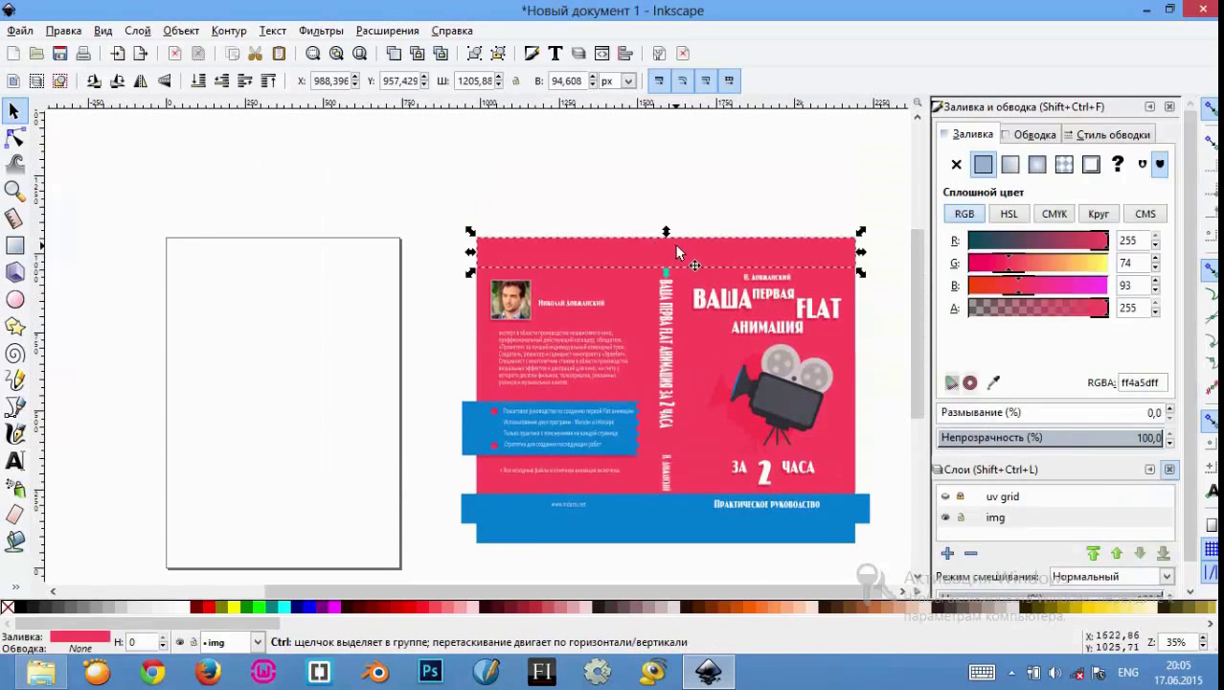
pyautogui.click(117, 82)
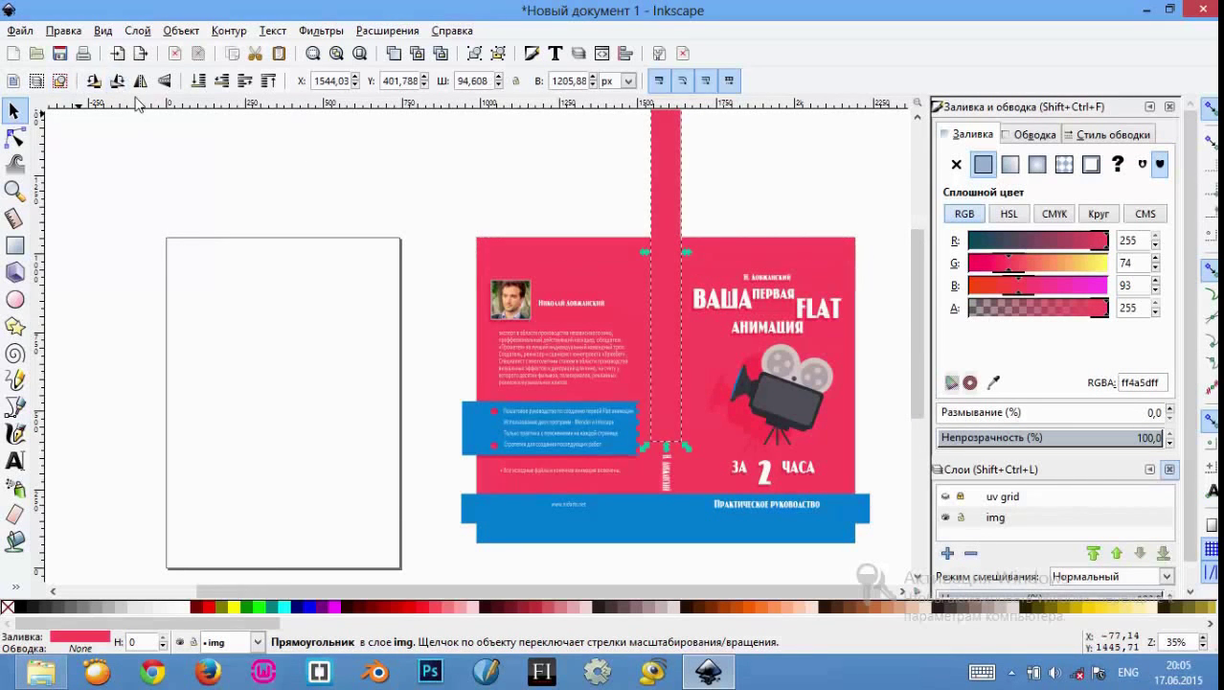
pyautogui.moveTo(681, 256); pyautogui.dragTo(468, 378)
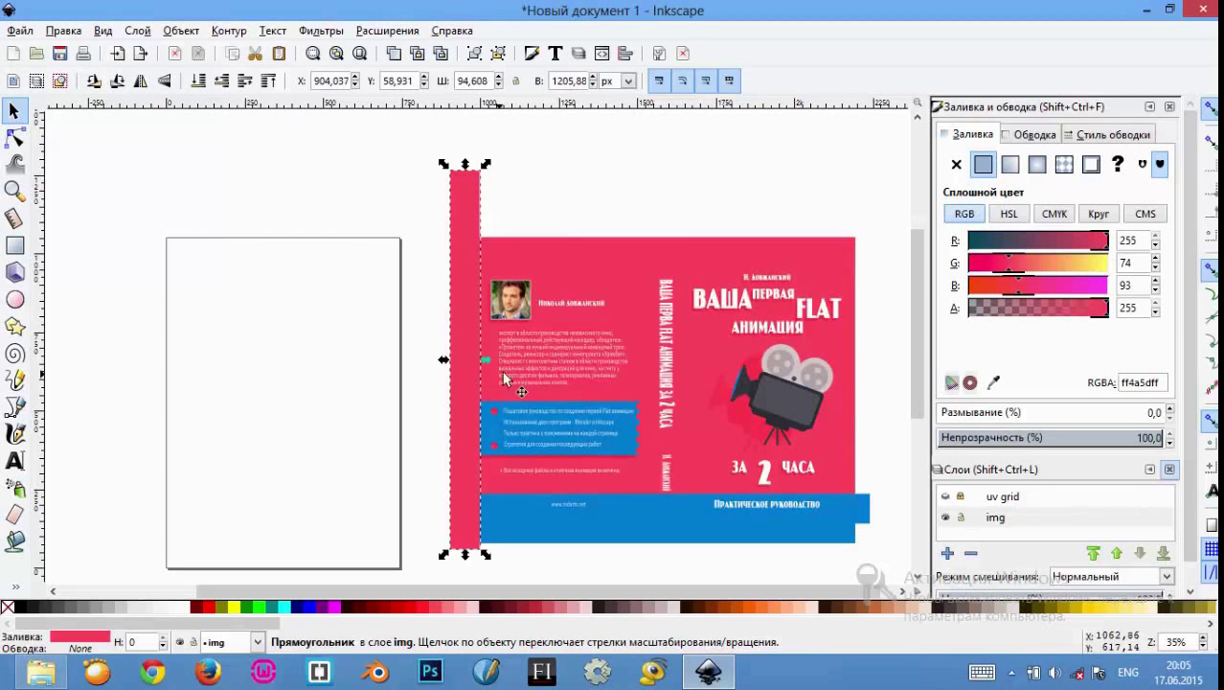
# Step: Shorten the pink strip to 1020,17 px and send it behind the blue band
pyautogui.moveTo(476, 176)
pyautogui.mouseDown()
pyautogui.moveTo(469, 230)
pyautogui.moveTo(495, 227)
pyautogui.mouseUp()
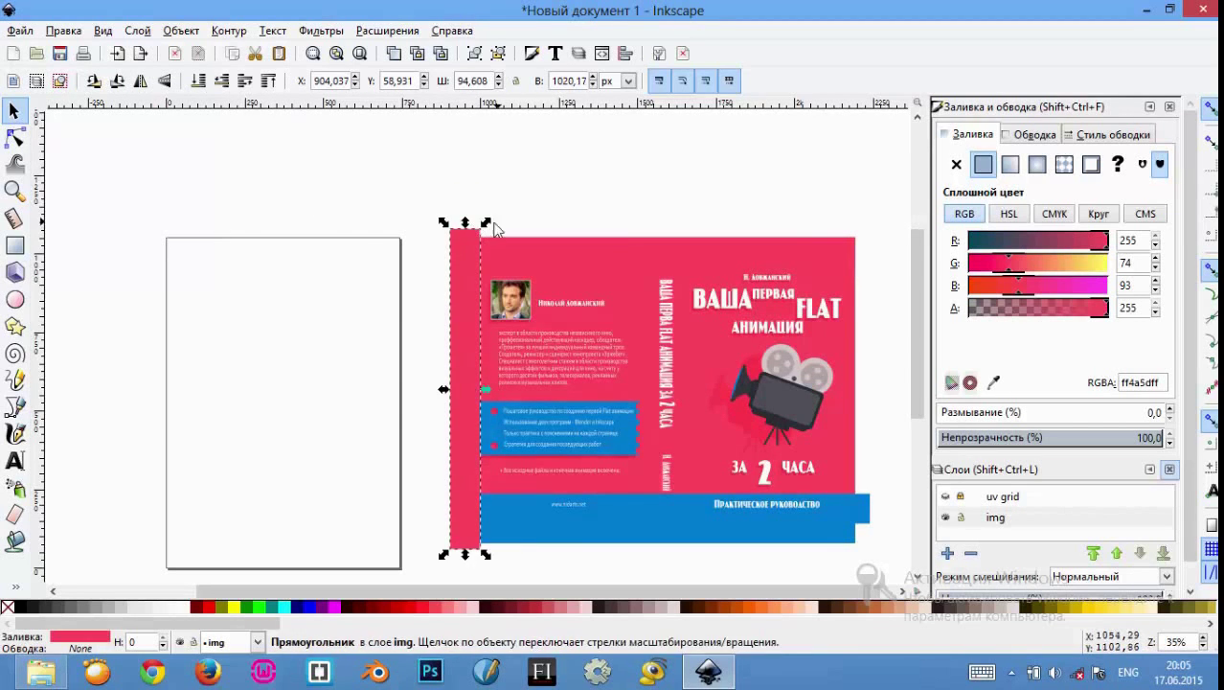
pyautogui.click(221, 82)
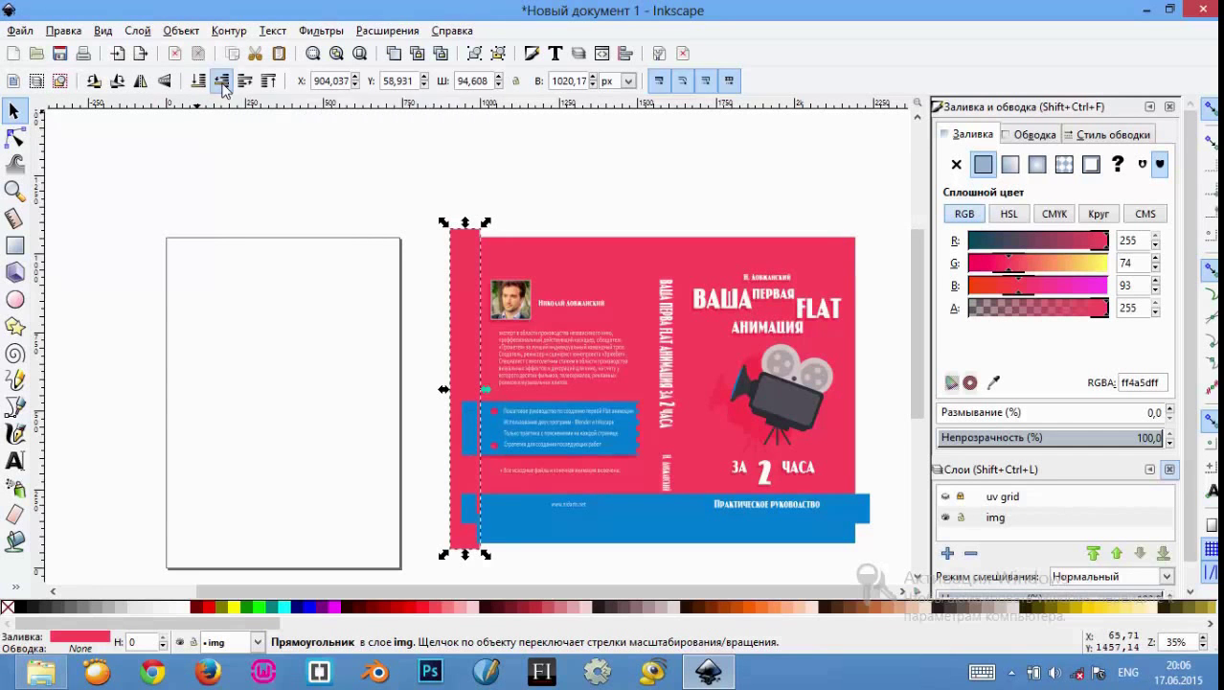
pyautogui.click(592, 177)
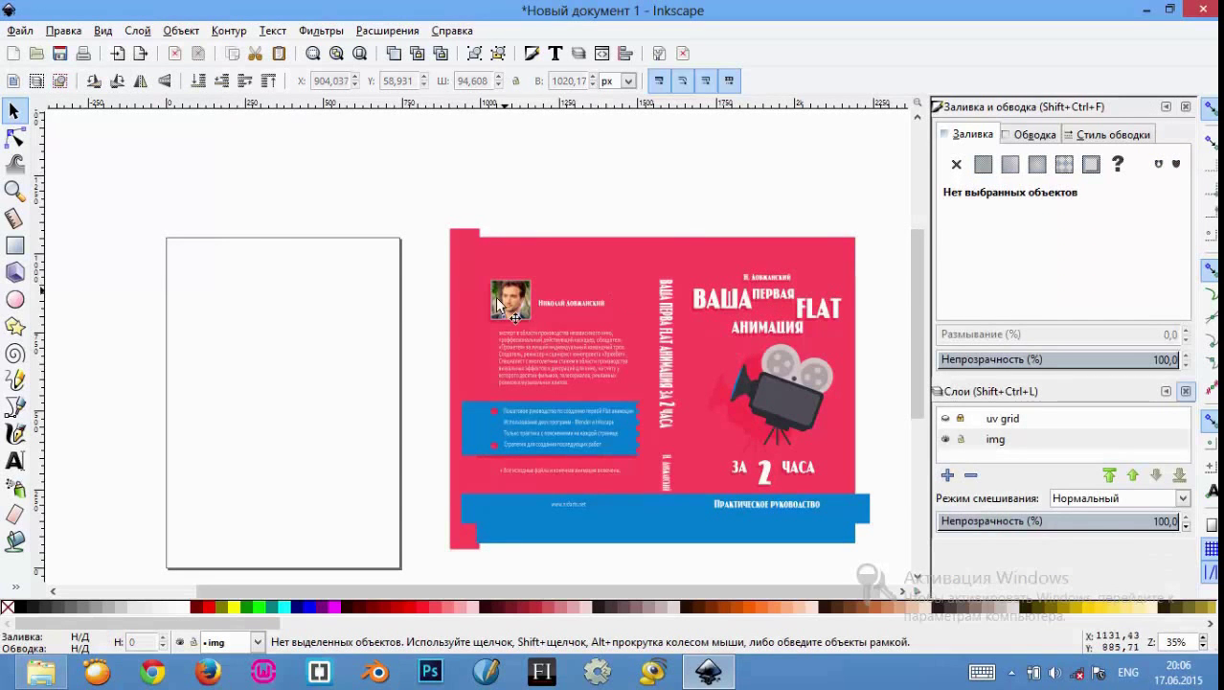
pyautogui.click(454, 322)
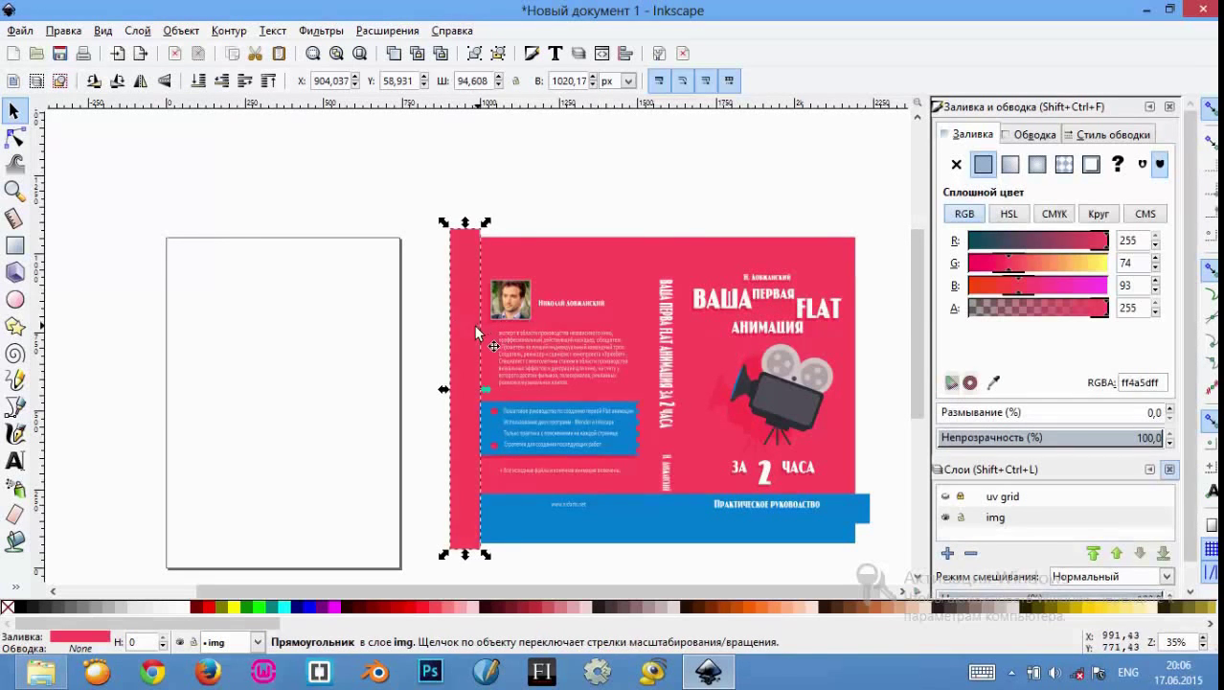
# Step: Move the vertical pink strip to the front cover's right edge
pyautogui.moveTo(476, 328)
pyautogui.mouseDown()
pyautogui.moveTo(878, 313)
pyautogui.moveTo(870, 324)
pyautogui.mouseUp()
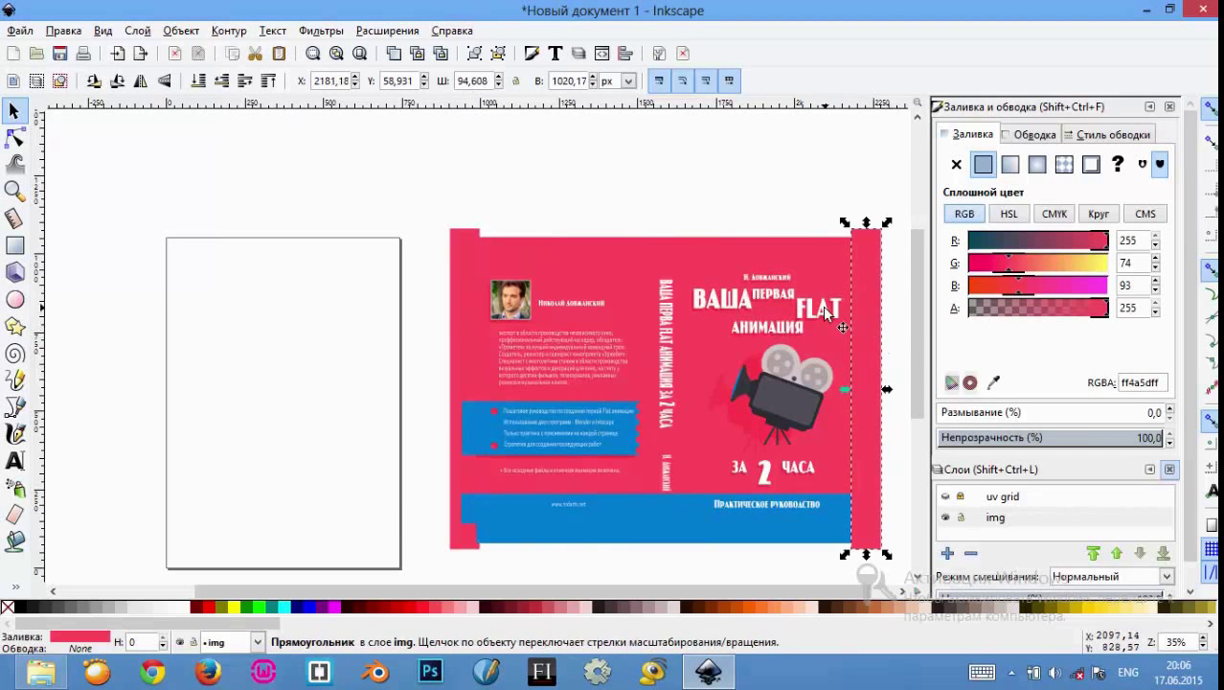
pyautogui.click(94, 82)
pyautogui.click(93, 82)
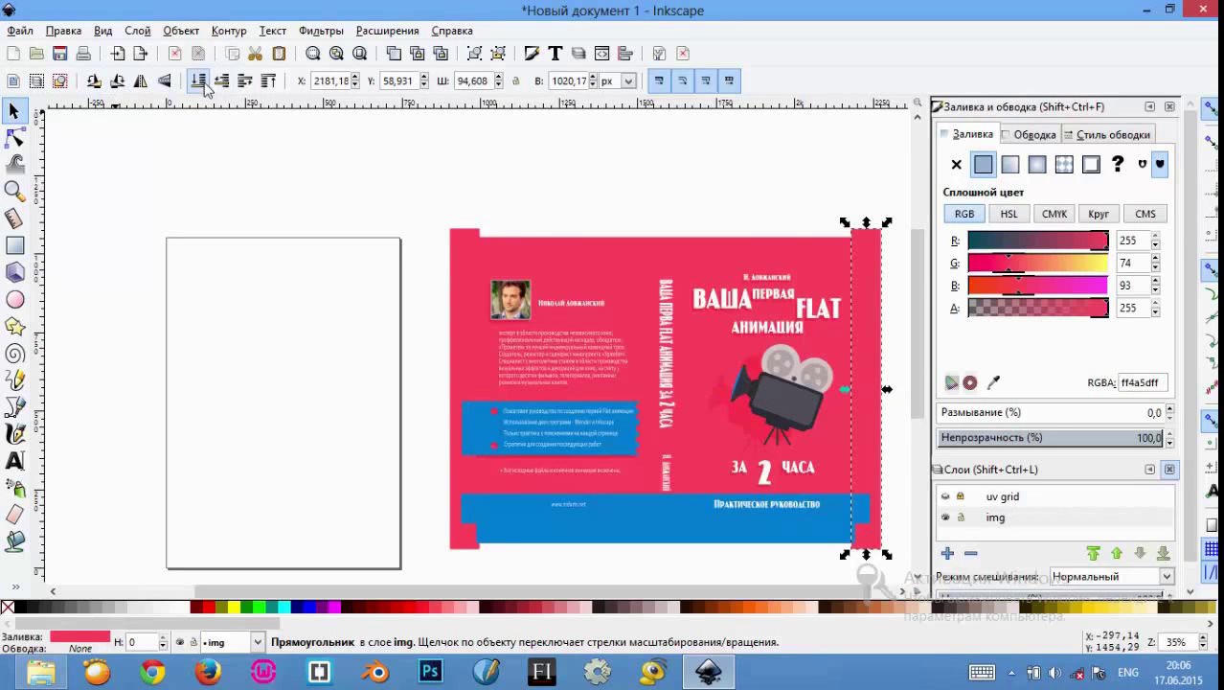
pyautogui.click(788, 210)
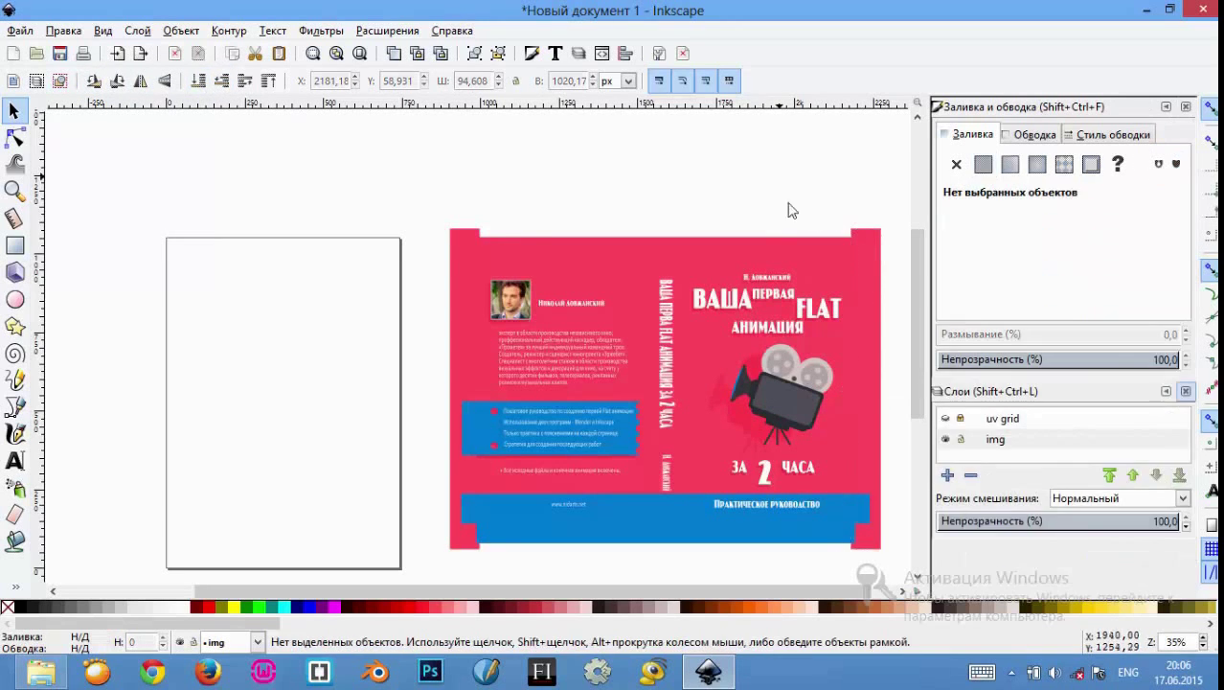
# Step: Lower the top edges of the pink cover rectangle and left strip to line up
pyautogui.click(873, 242)
pyautogui.moveTo(866, 221); pyautogui.dragTo(872, 235)
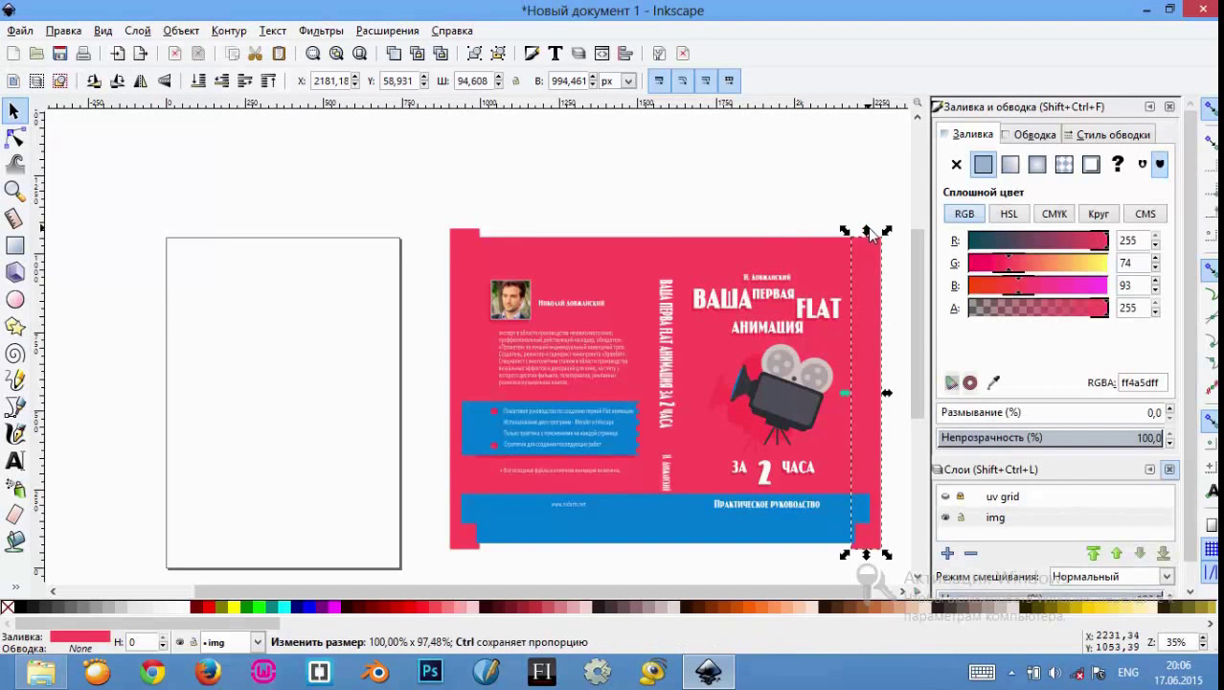
pyautogui.click(469, 241)
pyautogui.moveTo(466, 231); pyautogui.dragTo(468, 237)
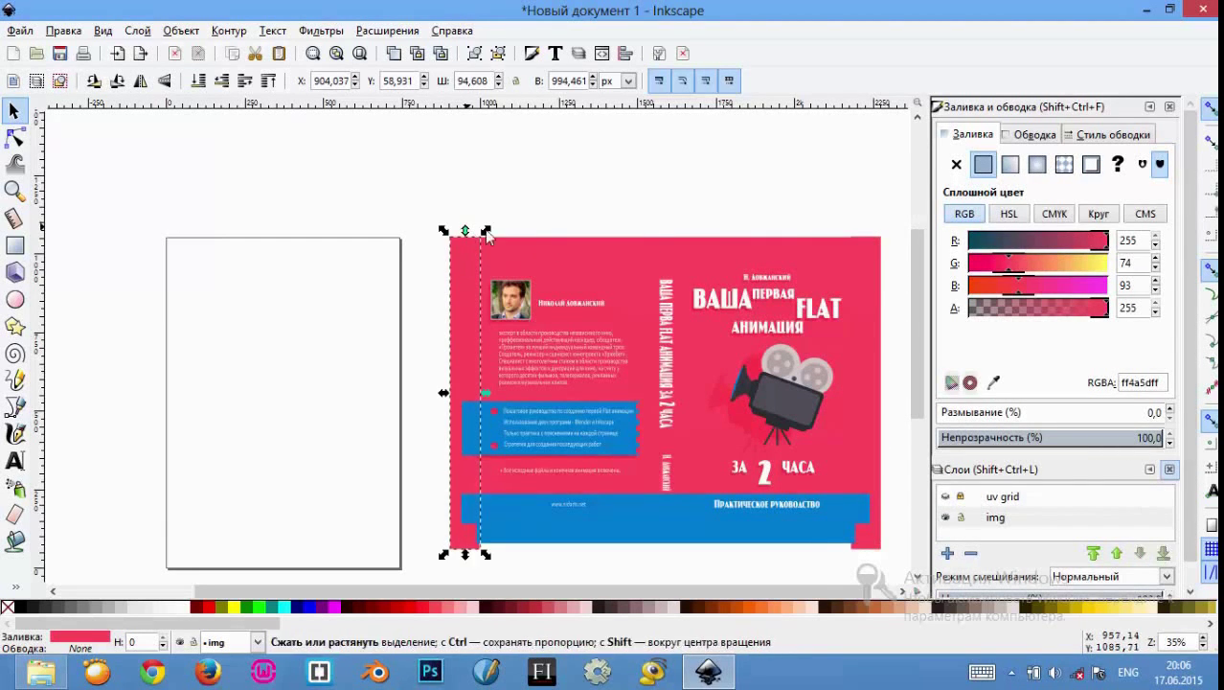
# Step: Raise both side strips' bottom edges to match, about 960 px tall
pyautogui.click(867, 546)
pyautogui.moveTo(867, 555); pyautogui.dragTo(867, 545)
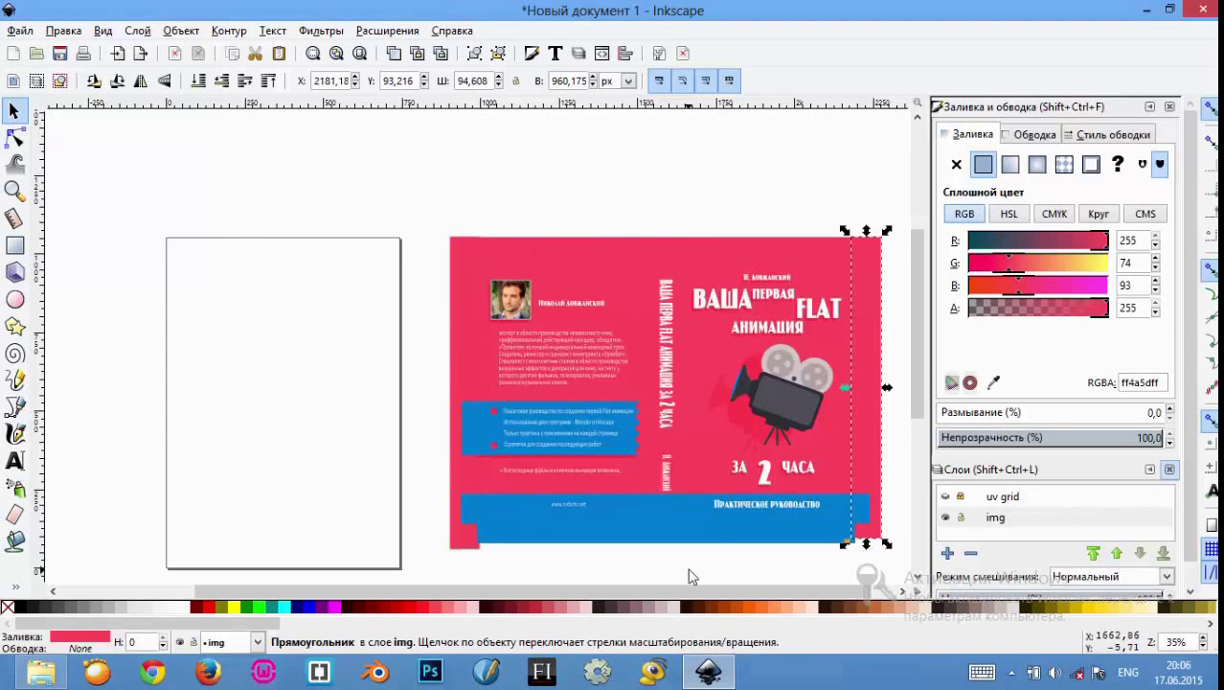
pyautogui.click(691, 575)
pyautogui.click(458, 542)
pyautogui.moveTo(461, 546); pyautogui.dragTo(474, 551)
pyautogui.click(781, 583)
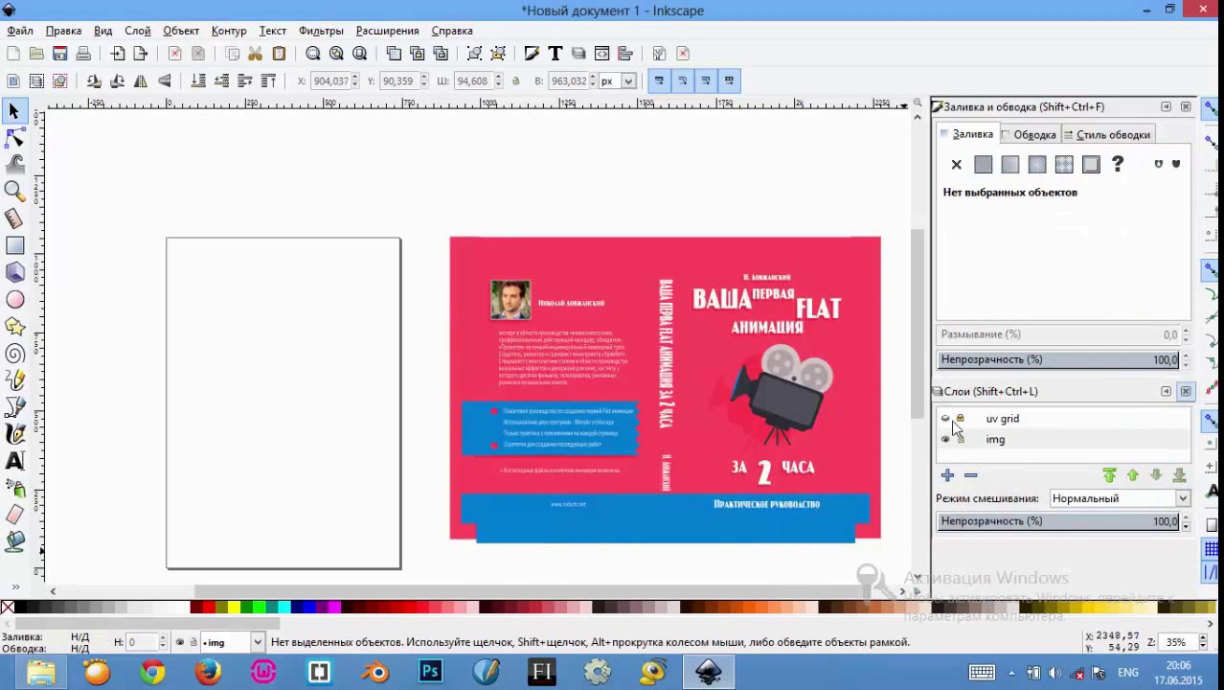
# Step: Draw a 1302,85 × 151,429 px pink rectangle over the uv grid's top band
pyautogui.click(945, 420)
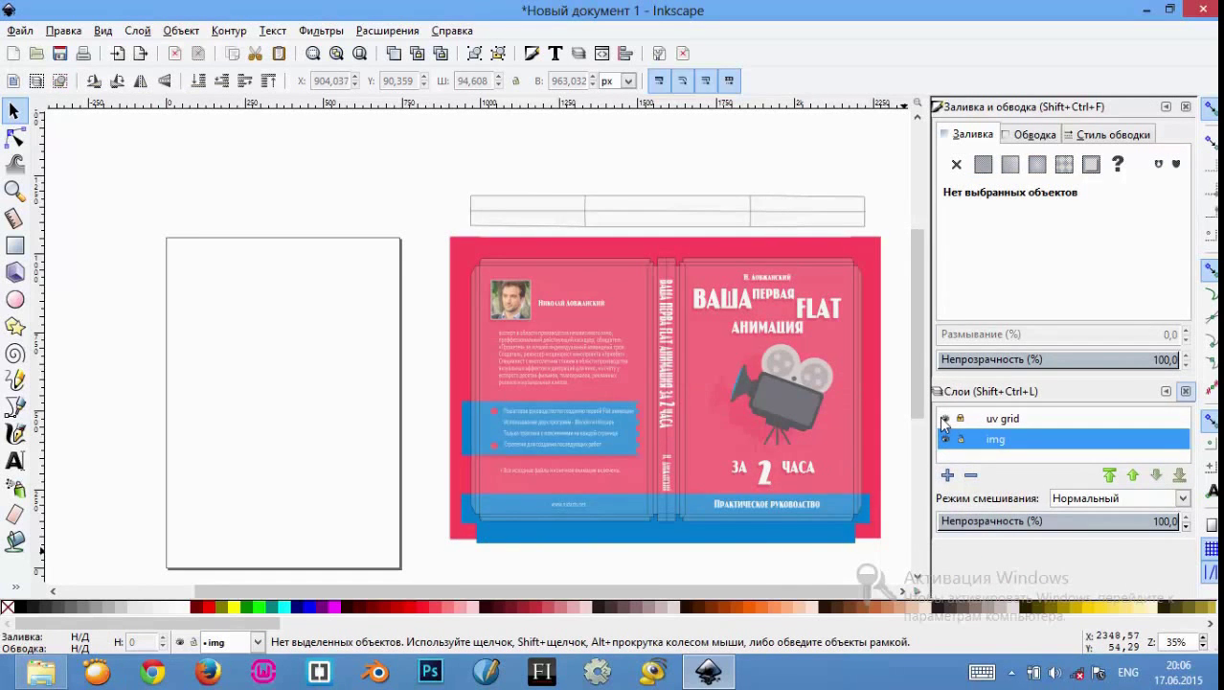
pyautogui.click(946, 420)
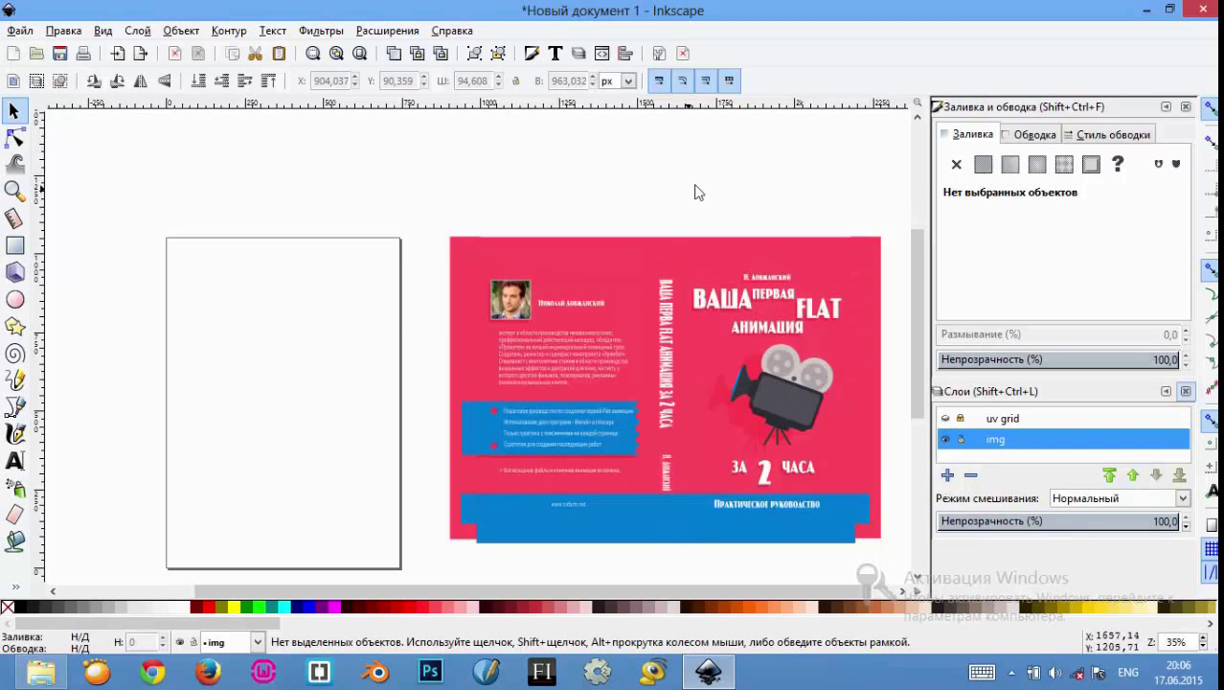
pyautogui.click(945, 420)
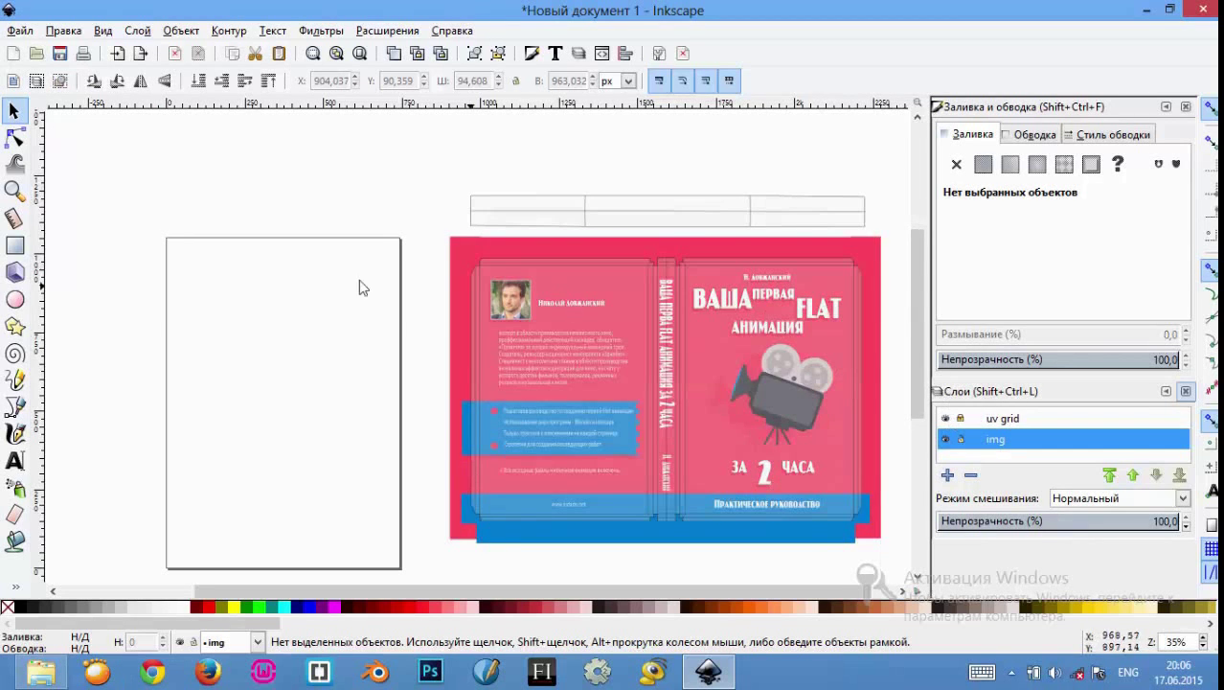
pyautogui.click(14, 245)
pyautogui.moveTo(459, 190); pyautogui.dragTo(868, 235)
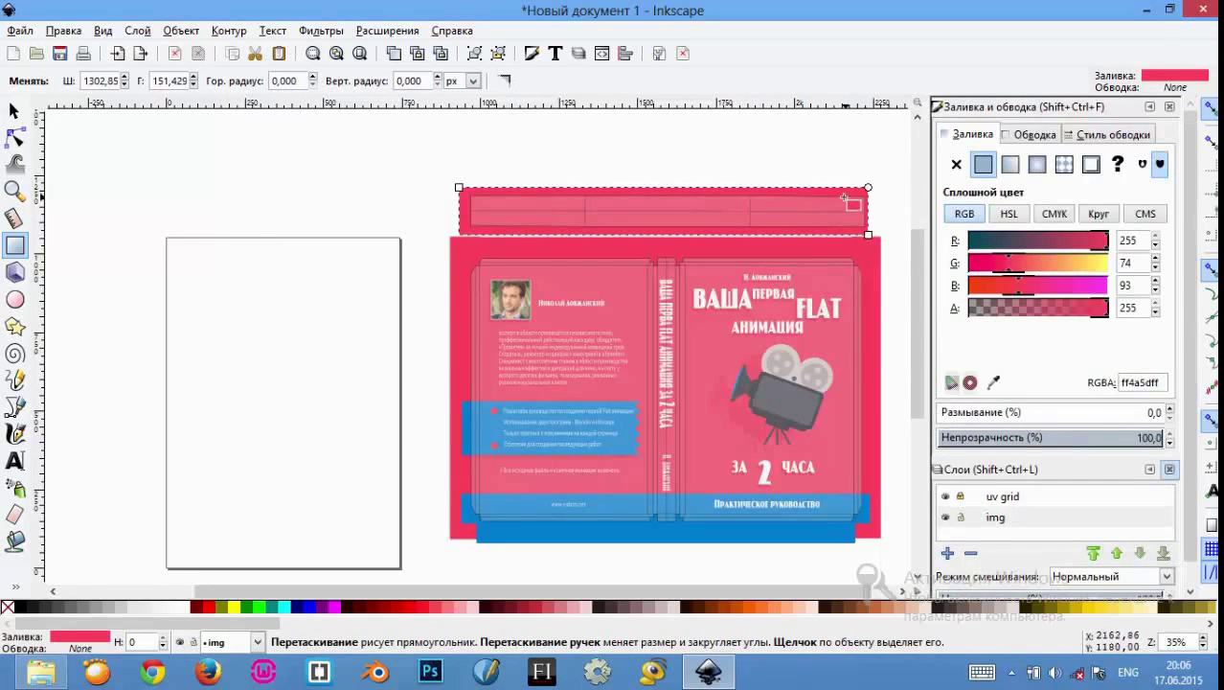
pyautogui.click(14, 111)
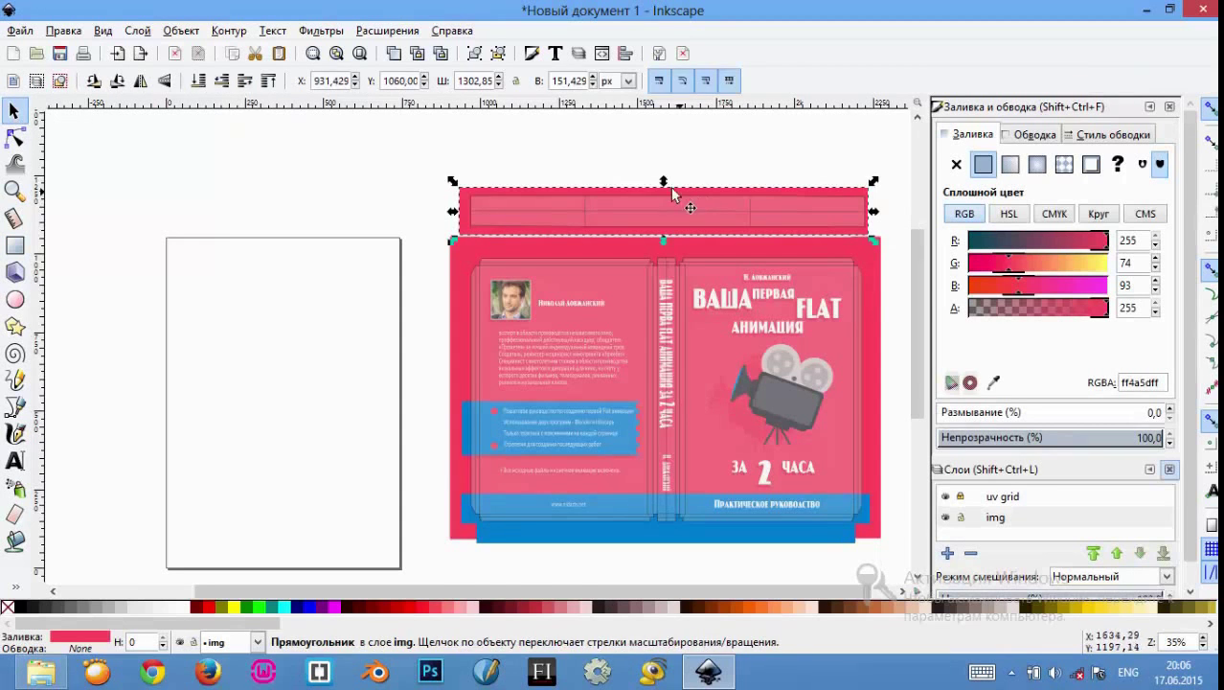
# Step: Lower the top rectangle's top edge, fill it pale mint d7f4eeff, and hide the uv grid
pyautogui.moveTo(659, 182); pyautogui.dragTo(662, 237)
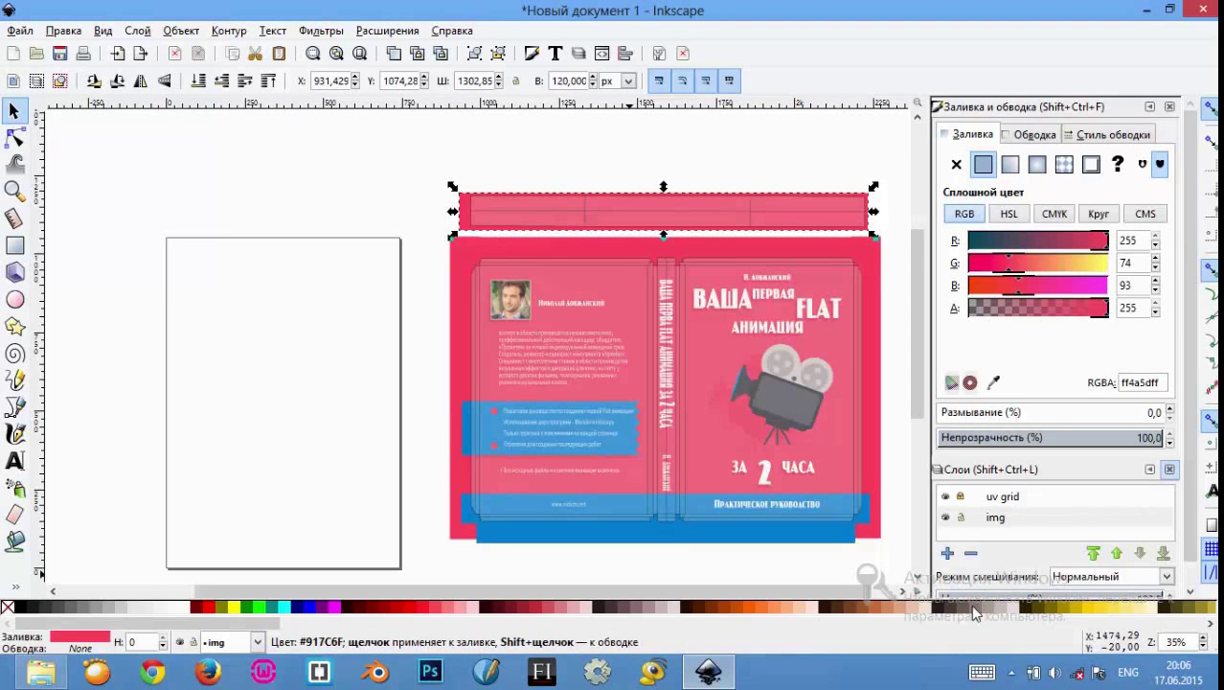
pyautogui.moveTo(192, 623); pyautogui.dragTo(784, 621)
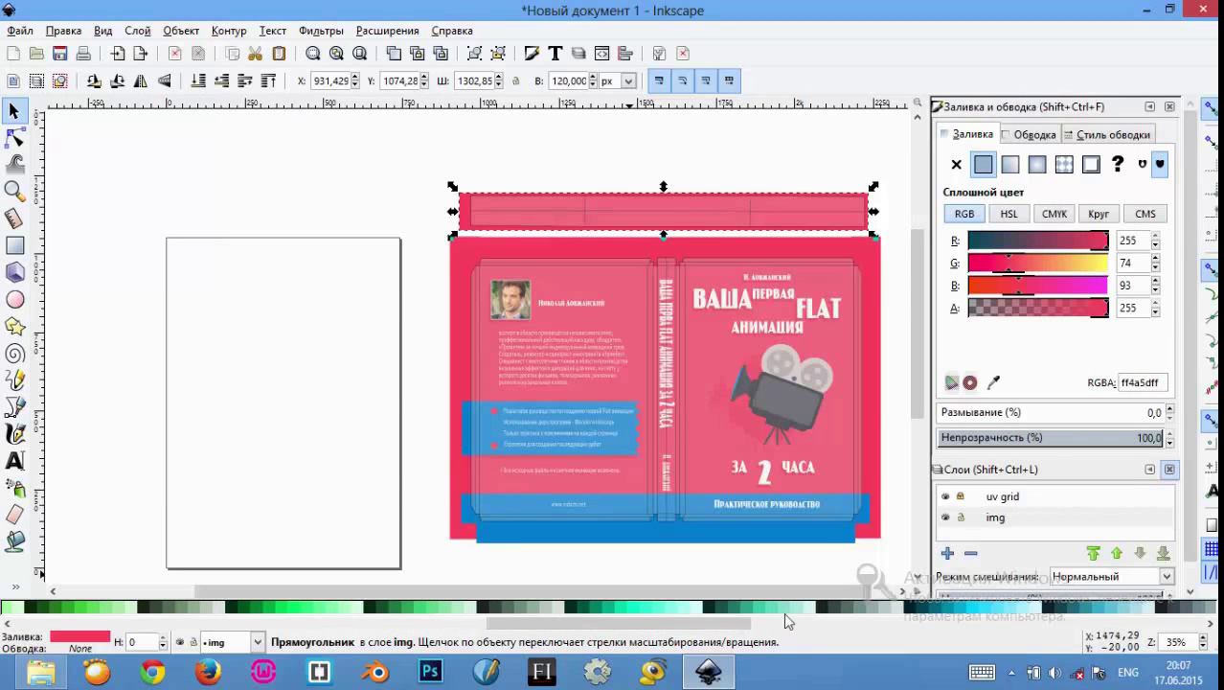
pyautogui.click(807, 606)
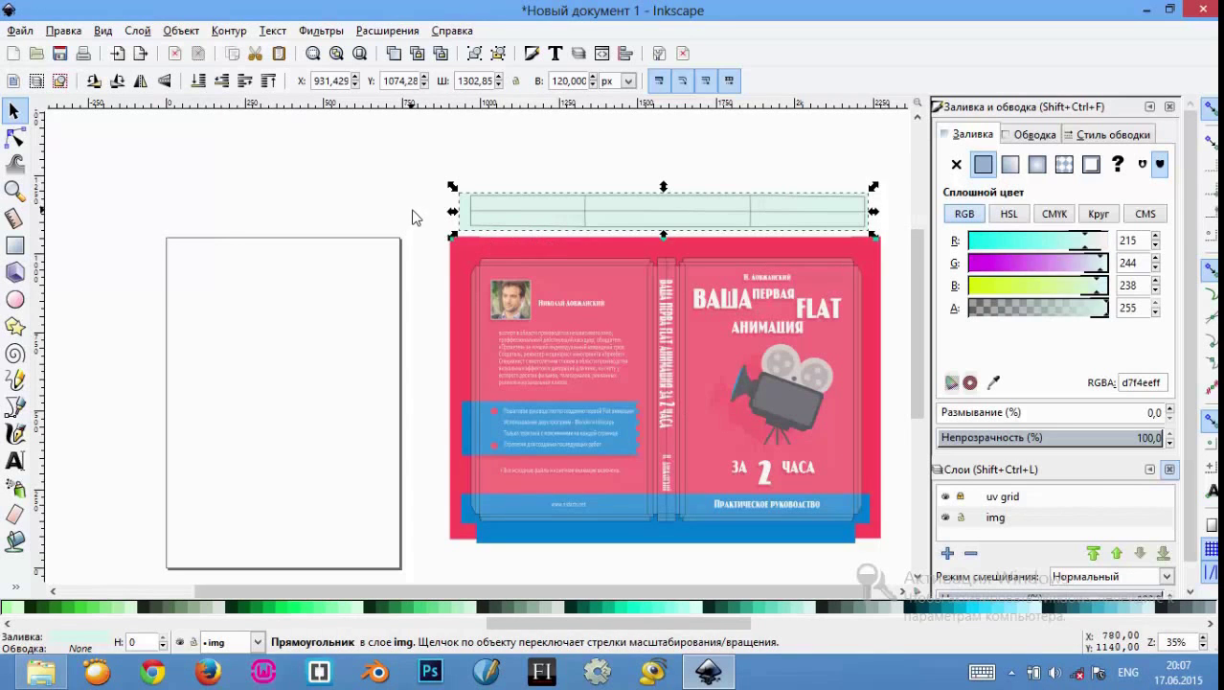
pyautogui.click(418, 220)
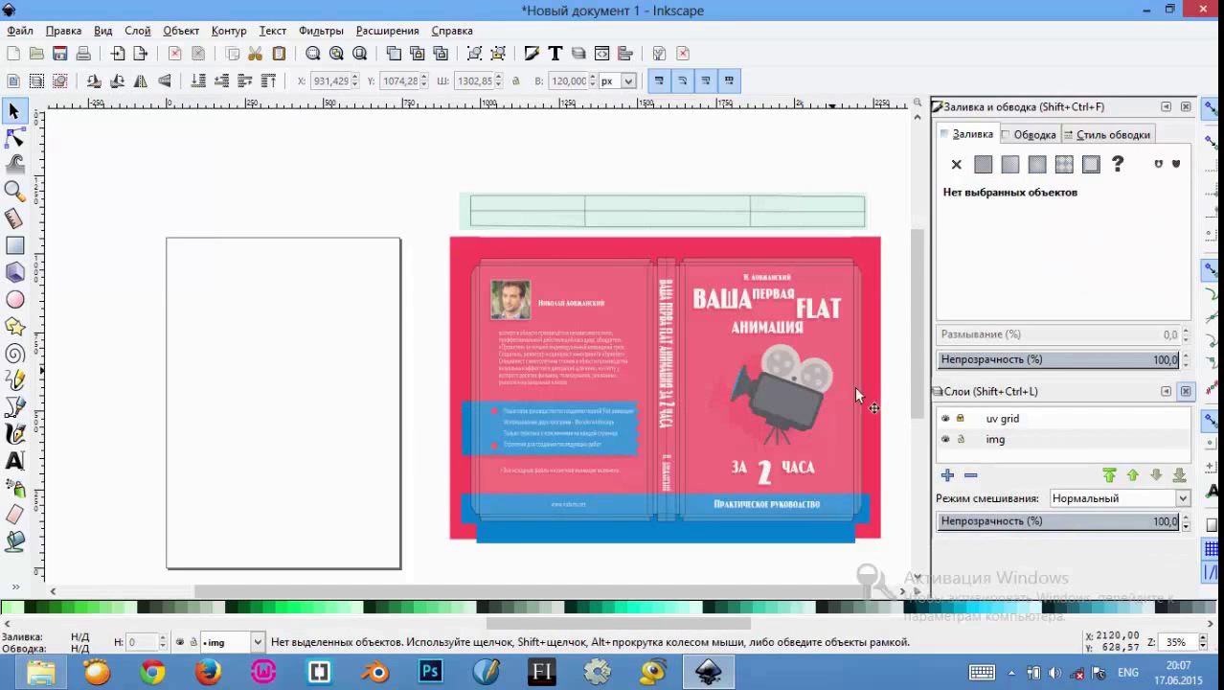
pyautogui.click(947, 420)
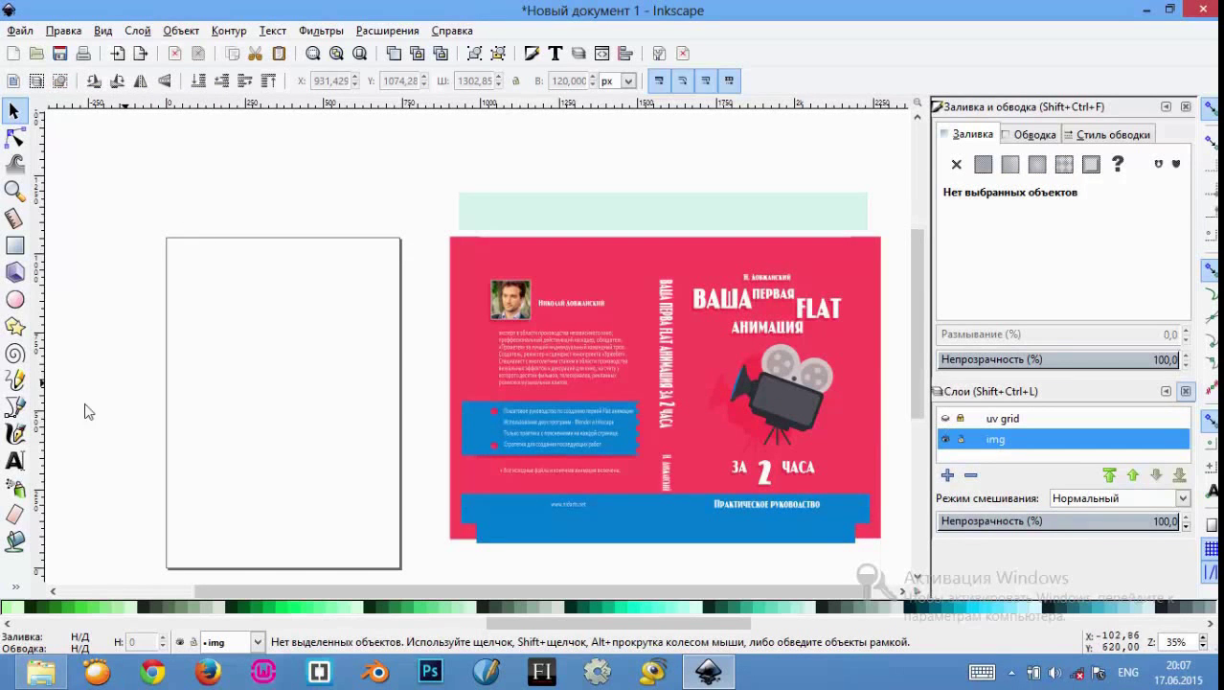
# Step: Draw a straight two-node line along the mint rectangle's top edge
pyautogui.click(17, 407)
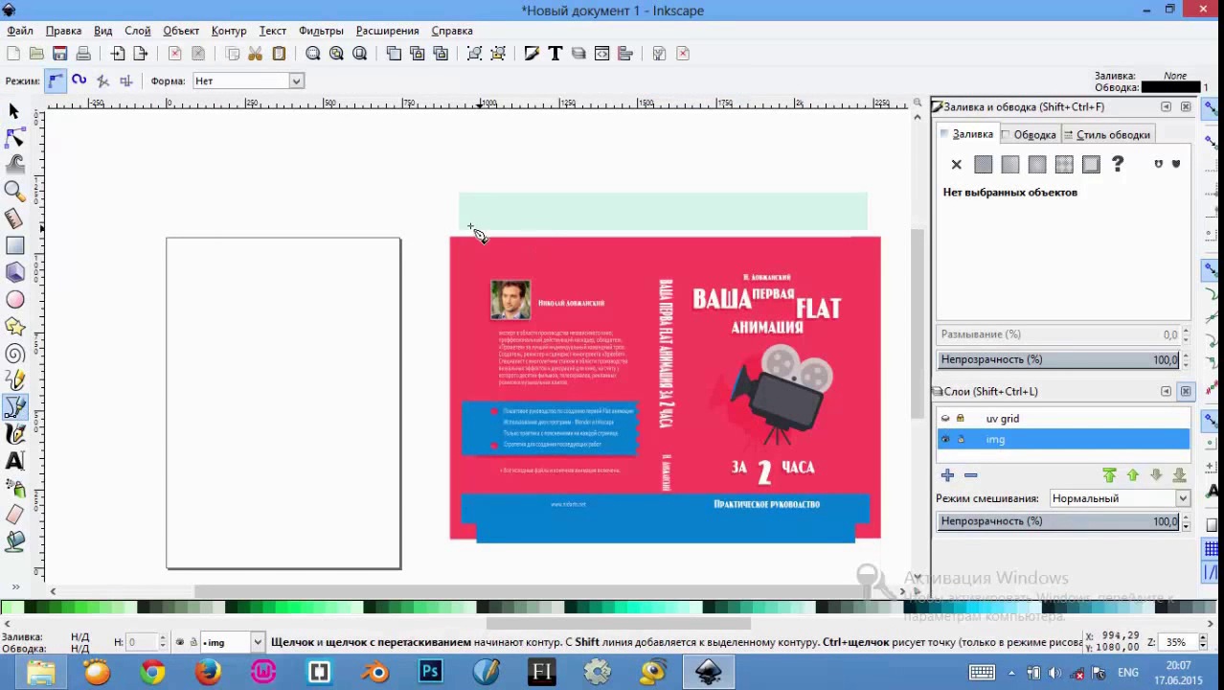
pyautogui.click(449, 200)
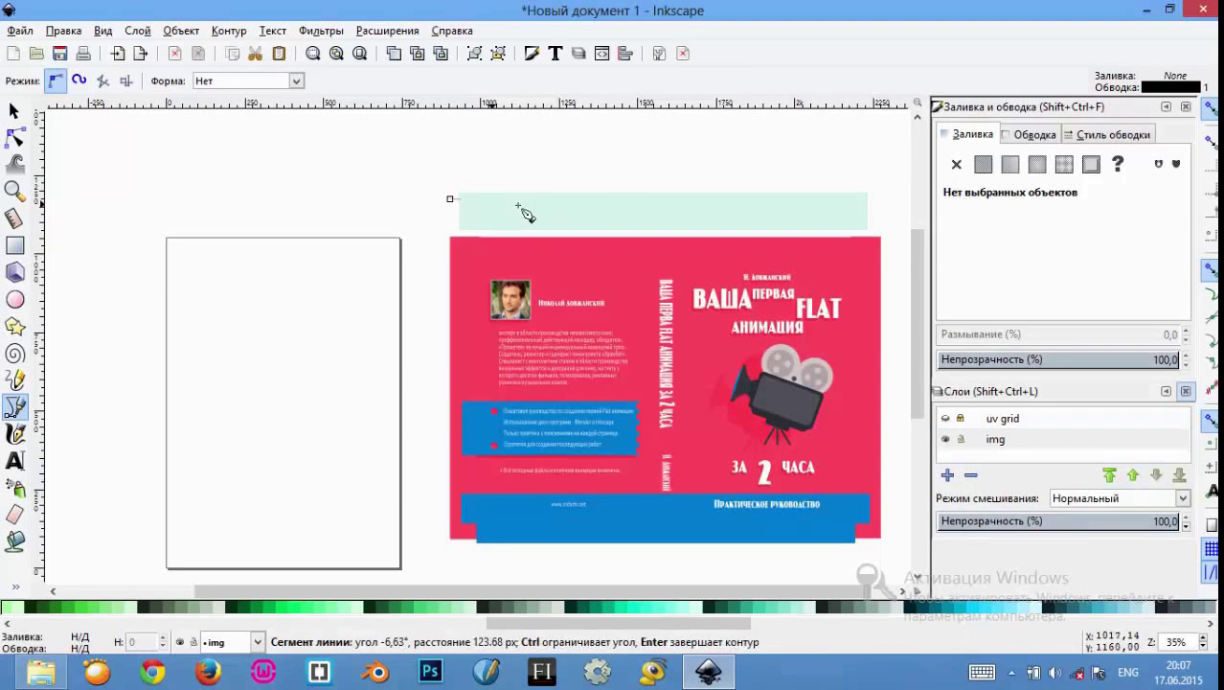
pyautogui.click(876, 199)
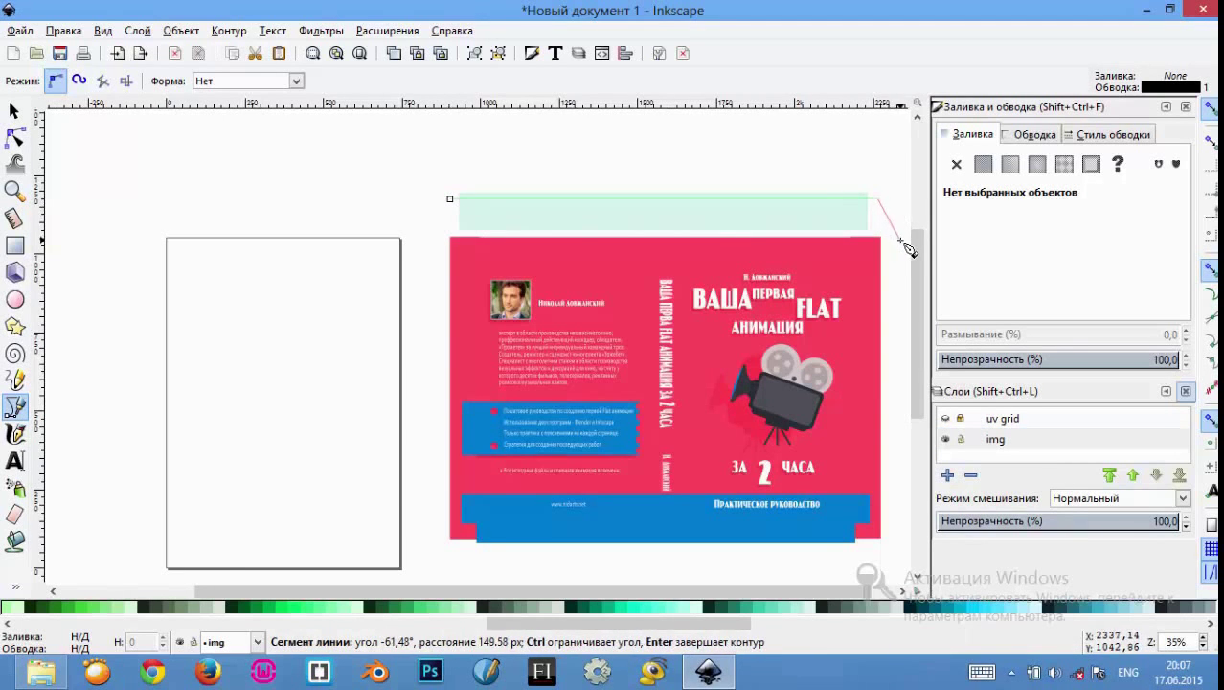
pyautogui.press('Return')
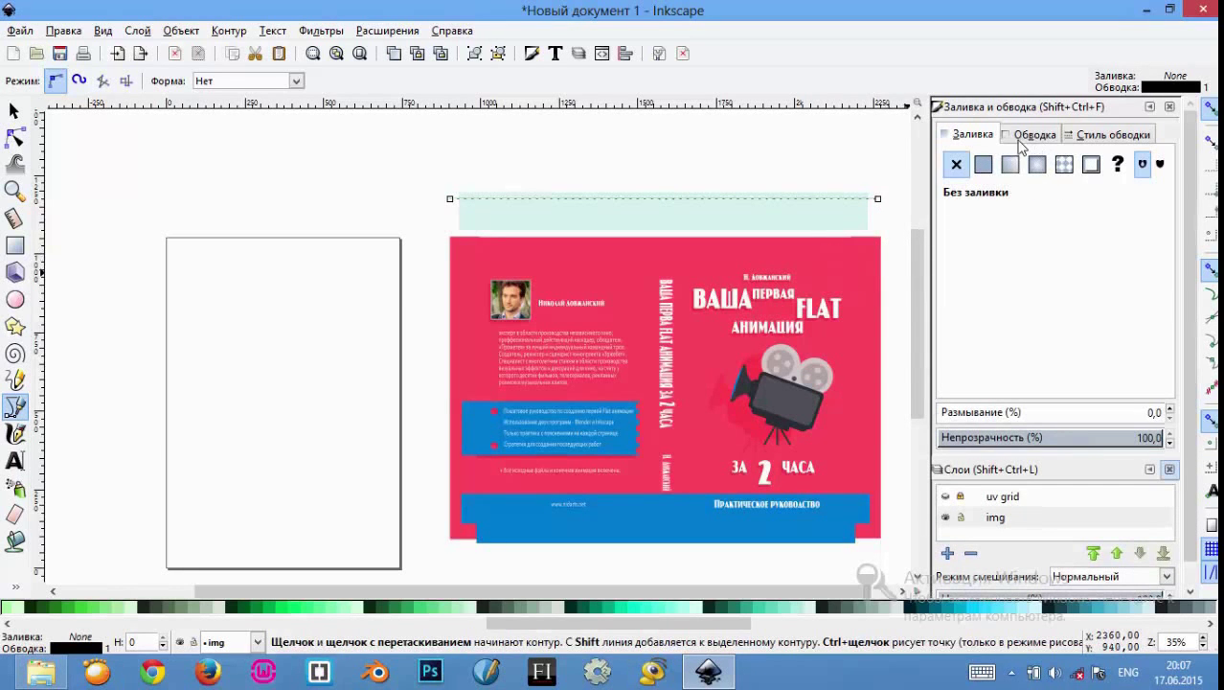
# Step: Give the line a flat fill and bring up its stroke paint and style settings
pyautogui.click(983, 163)
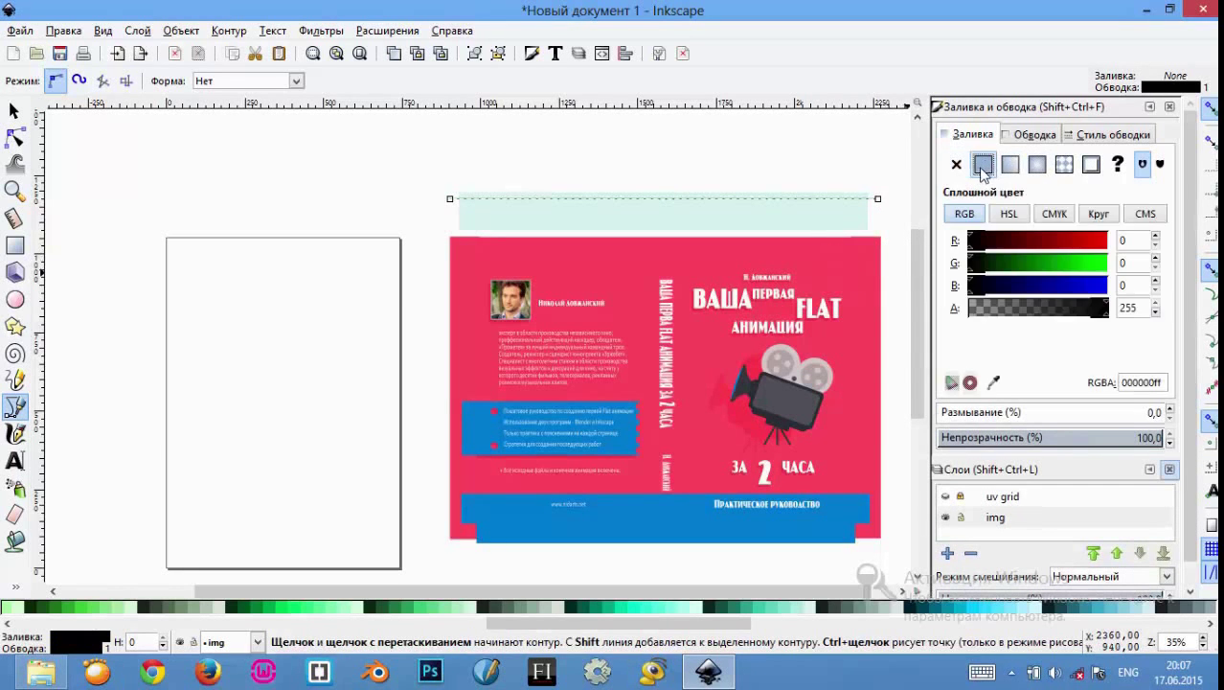
pyautogui.click(1034, 135)
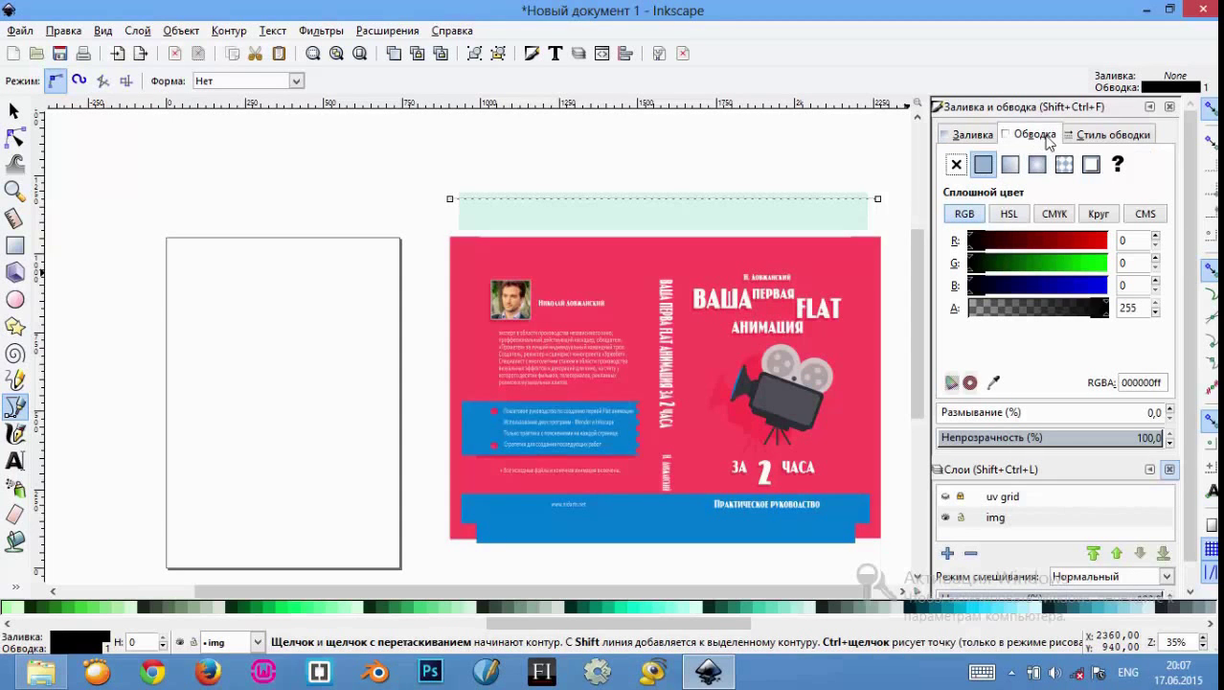
pyautogui.click(1104, 135)
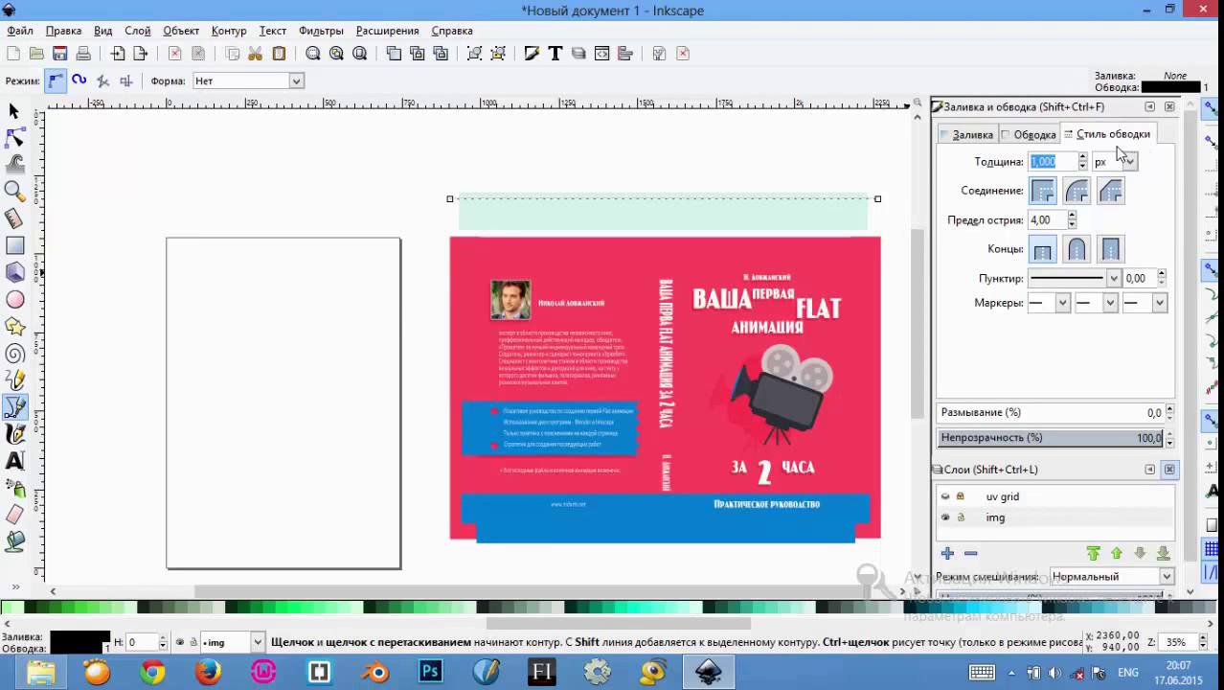
# Step: Select the new line above the cover and reduce its stroke width
pyautogui.click(13, 111)
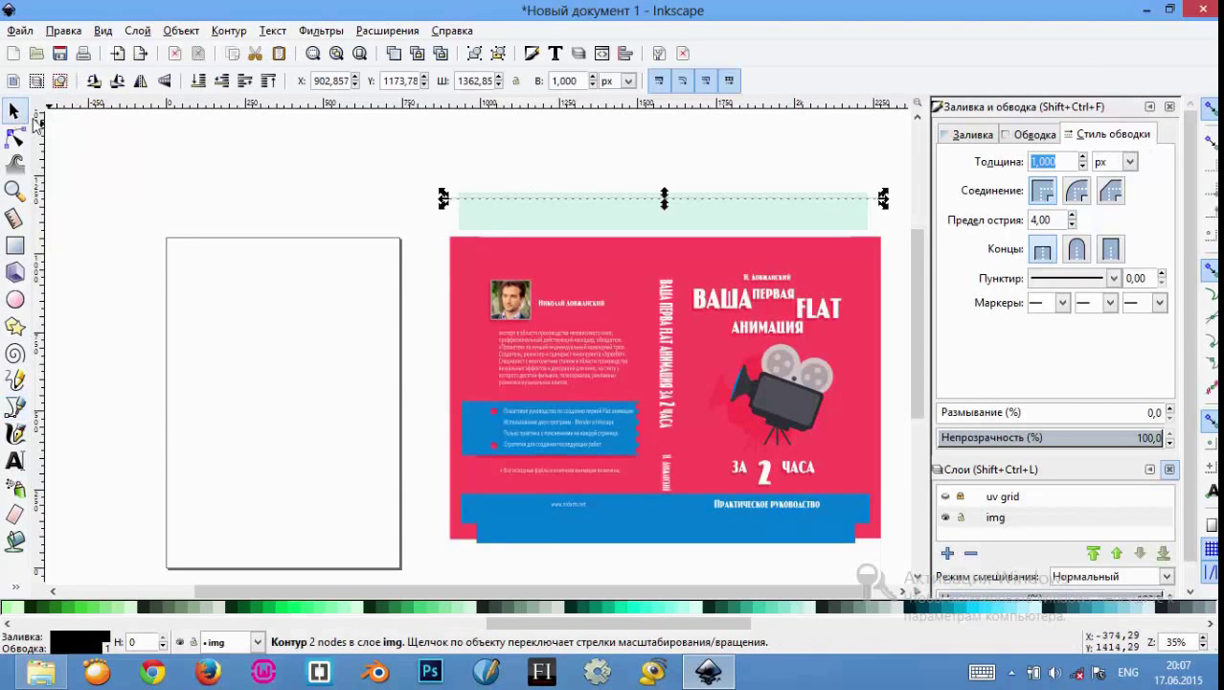
pyautogui.click(275, 193)
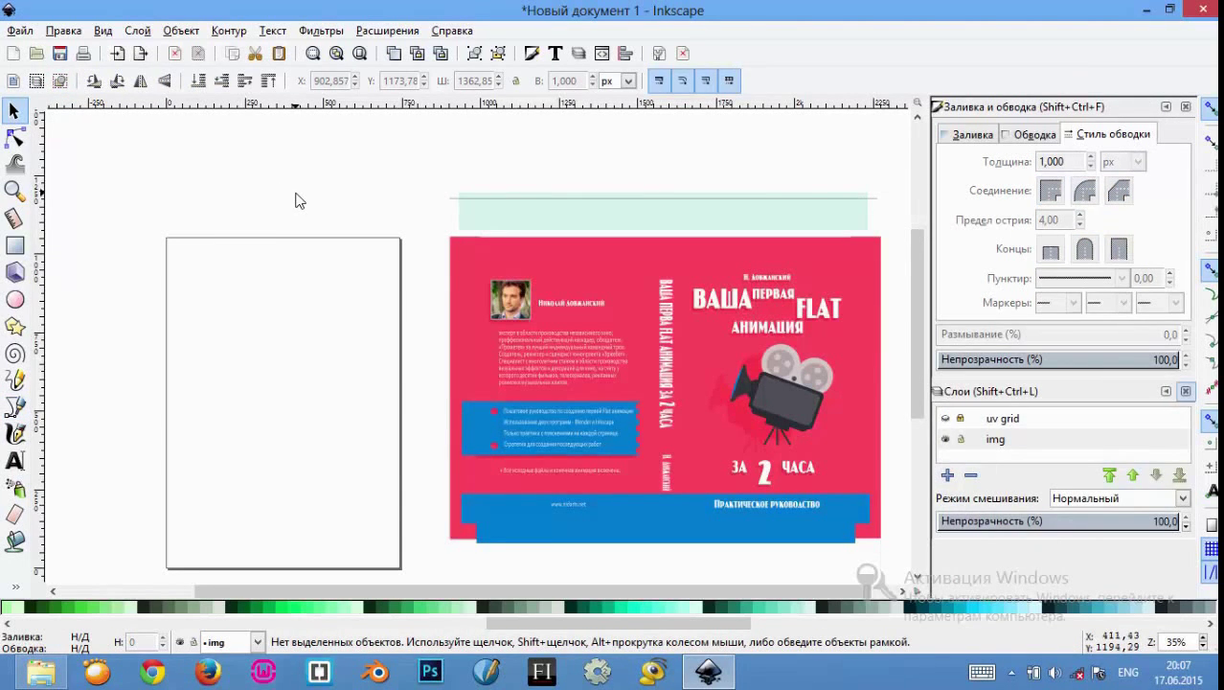
pyautogui.click(1030, 135)
pyautogui.click(1092, 134)
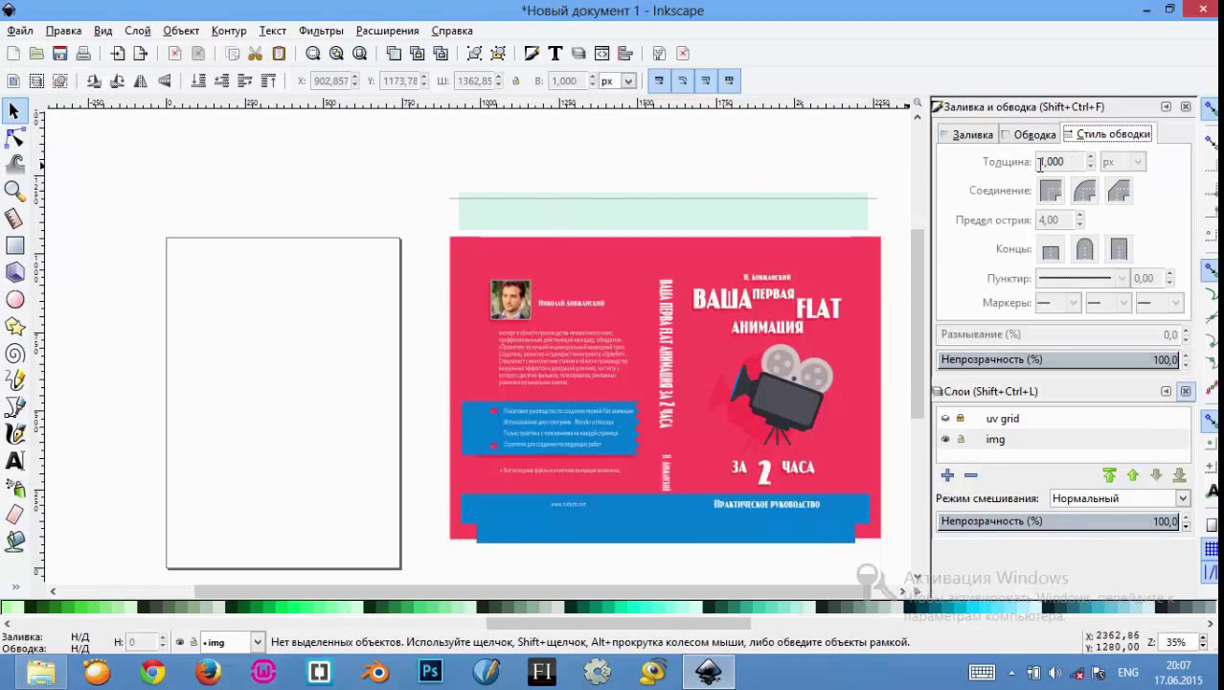
pyautogui.click(740, 200)
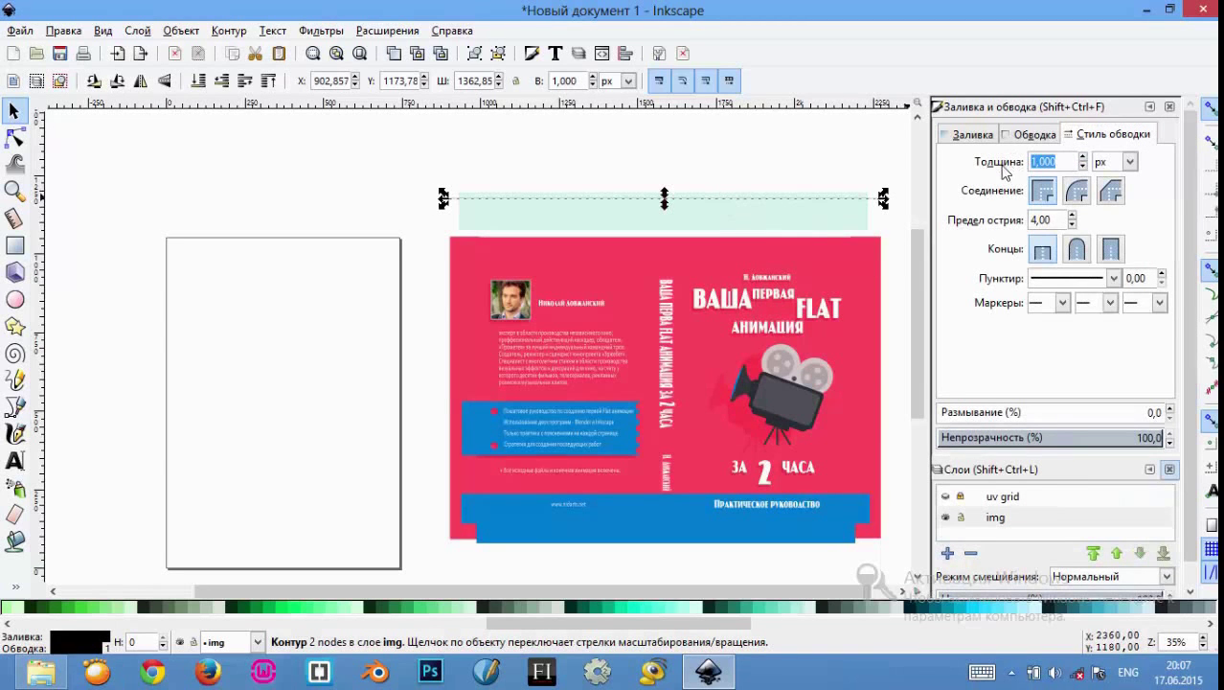
pyautogui.click(1082, 166)
pyautogui.write('0,100')
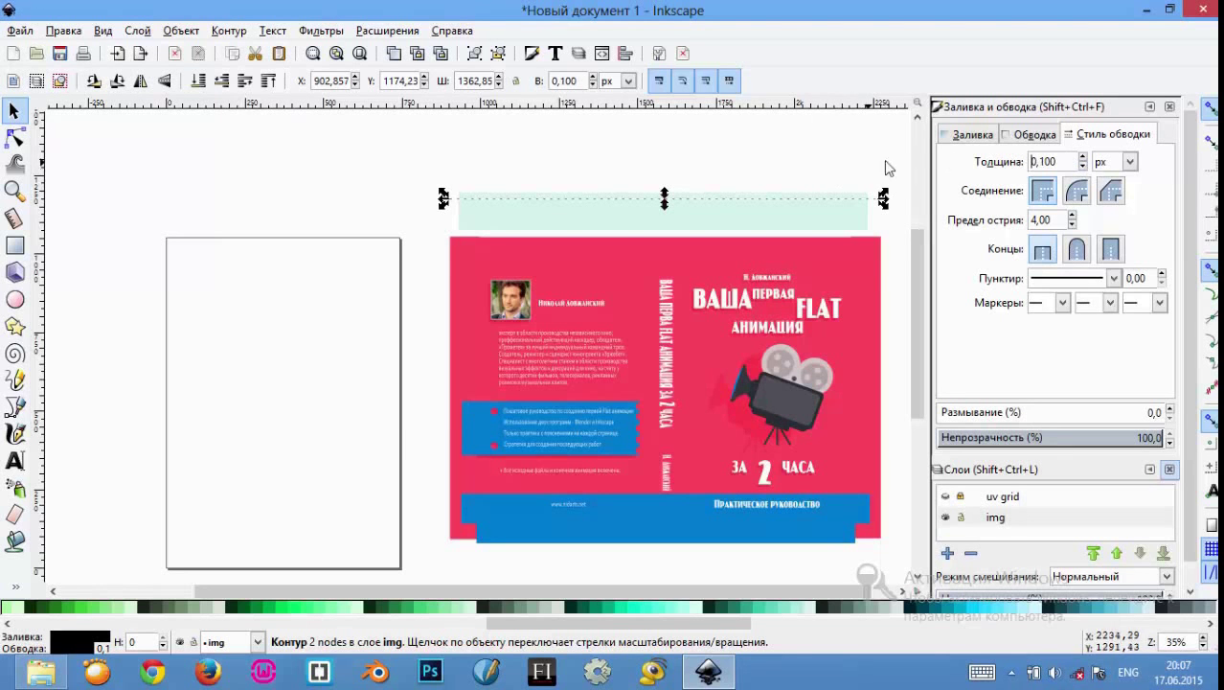
# Step: Pick the cover's blue for the line's stroke and darken it to navy 002c49ff
pyautogui.click(1027, 137)
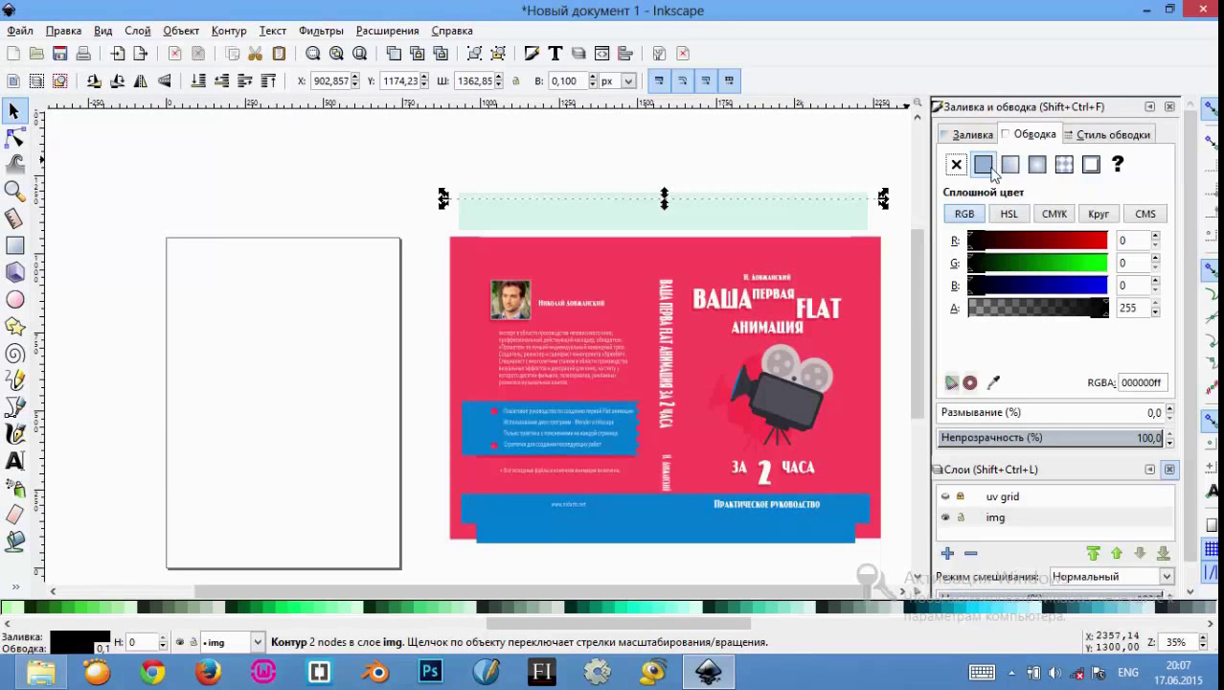
pyautogui.click(1099, 216)
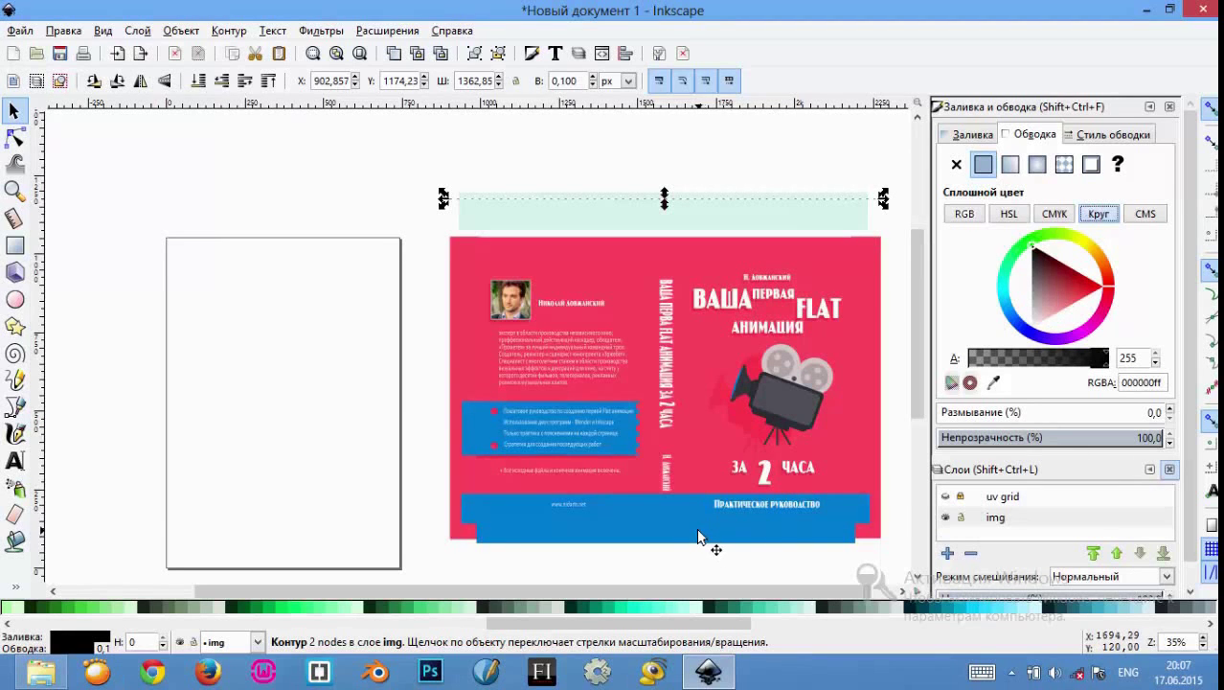
pyautogui.click(994, 382)
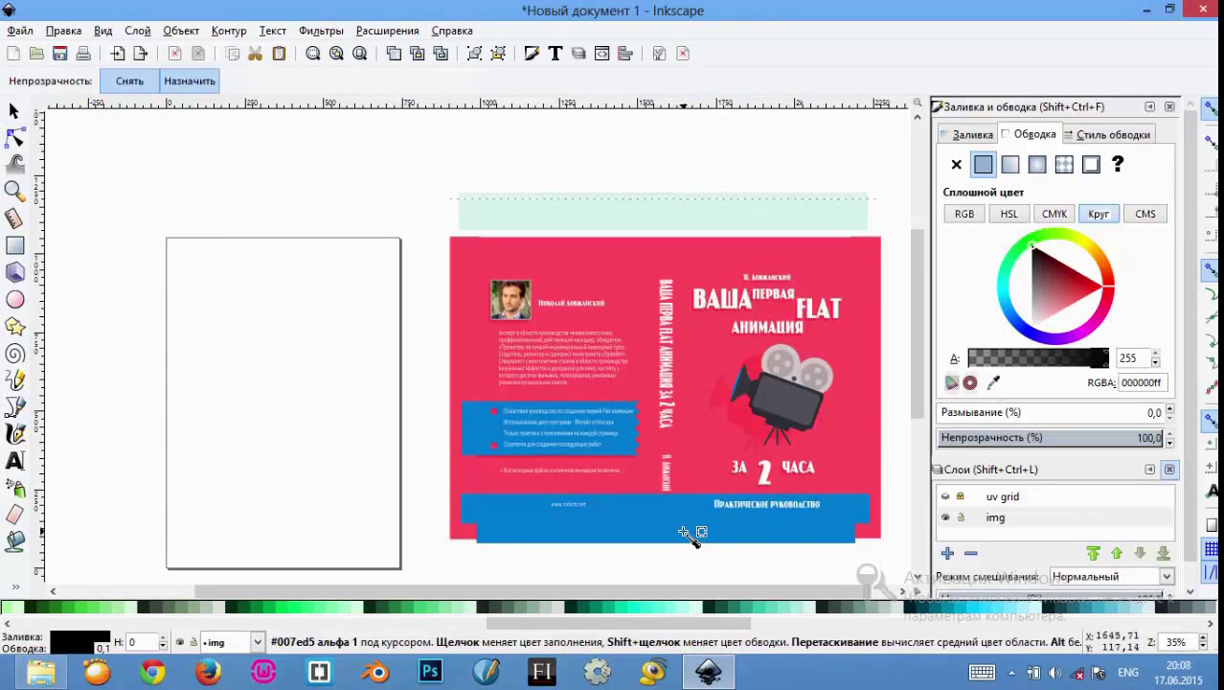
pyautogui.click(684, 531)
pyautogui.moveTo(1034, 310); pyautogui.dragTo(1066, 309)
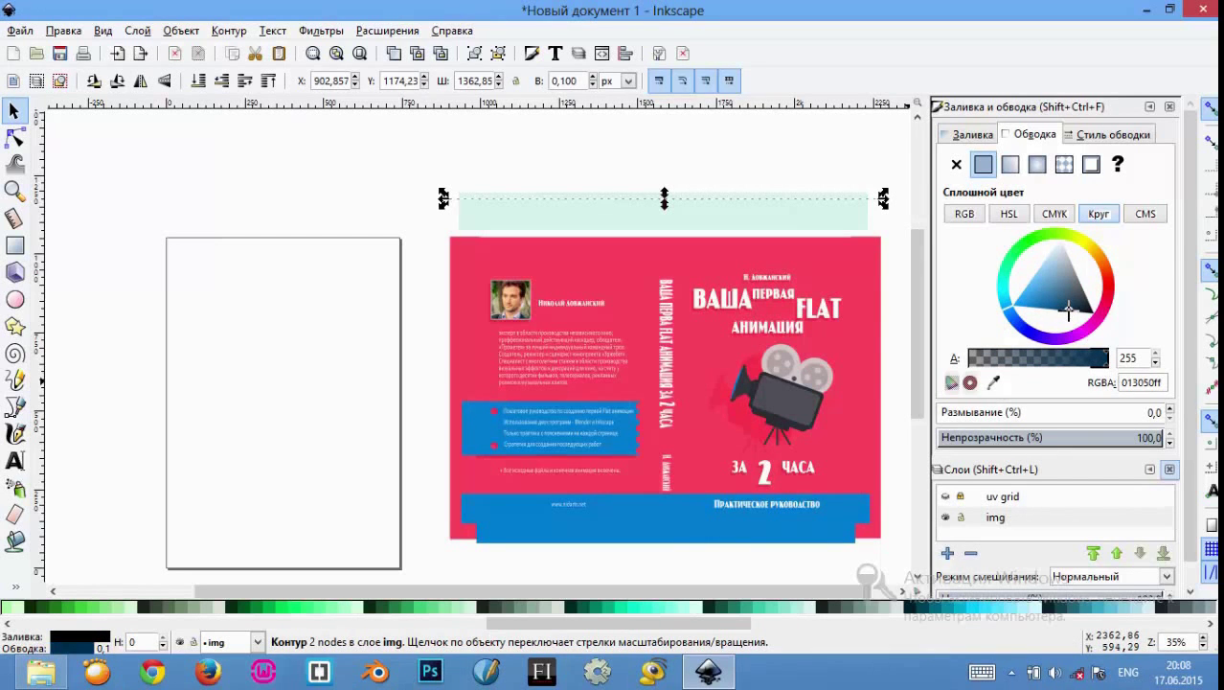
# Step: Reselect the line, set its stroke width to 0.5 px, then deselect it
pyautogui.click(845, 170)
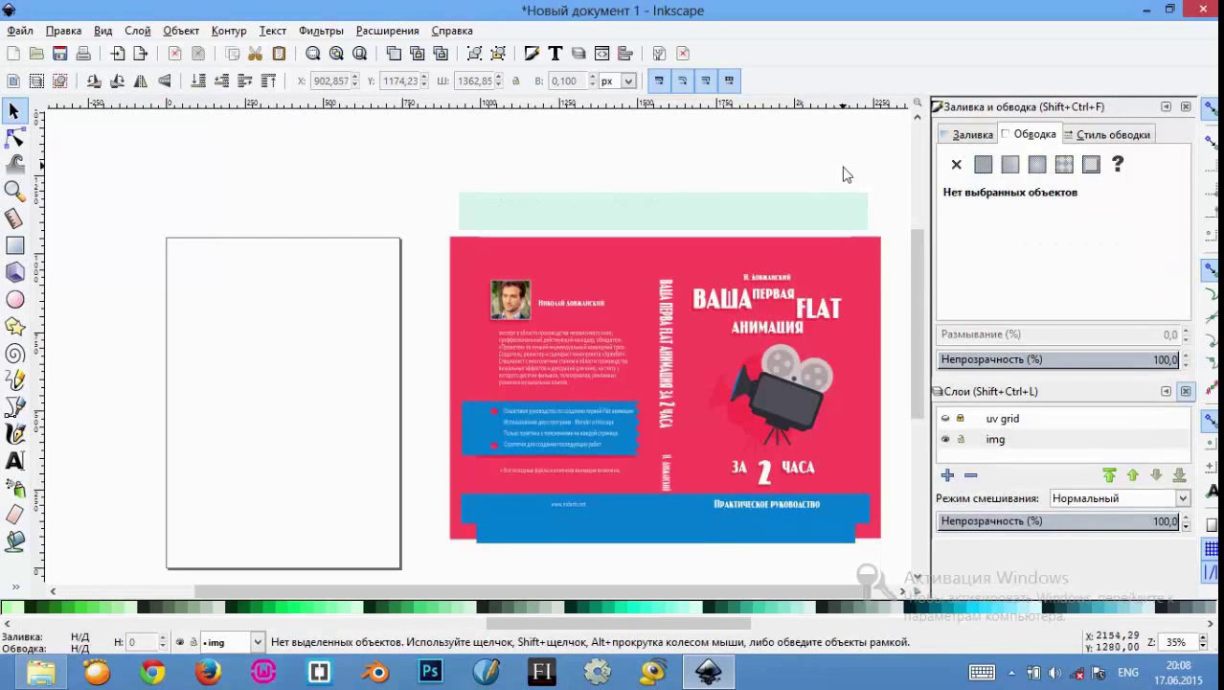
pyautogui.click(840, 199)
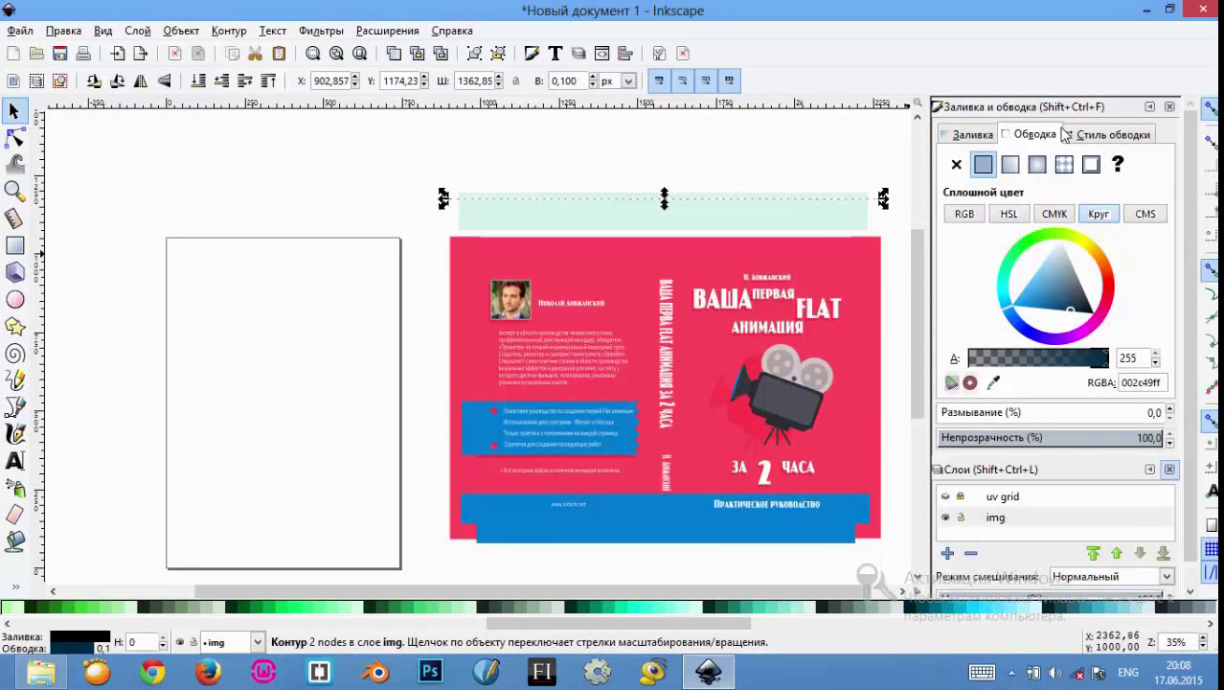
pyautogui.click(1089, 137)
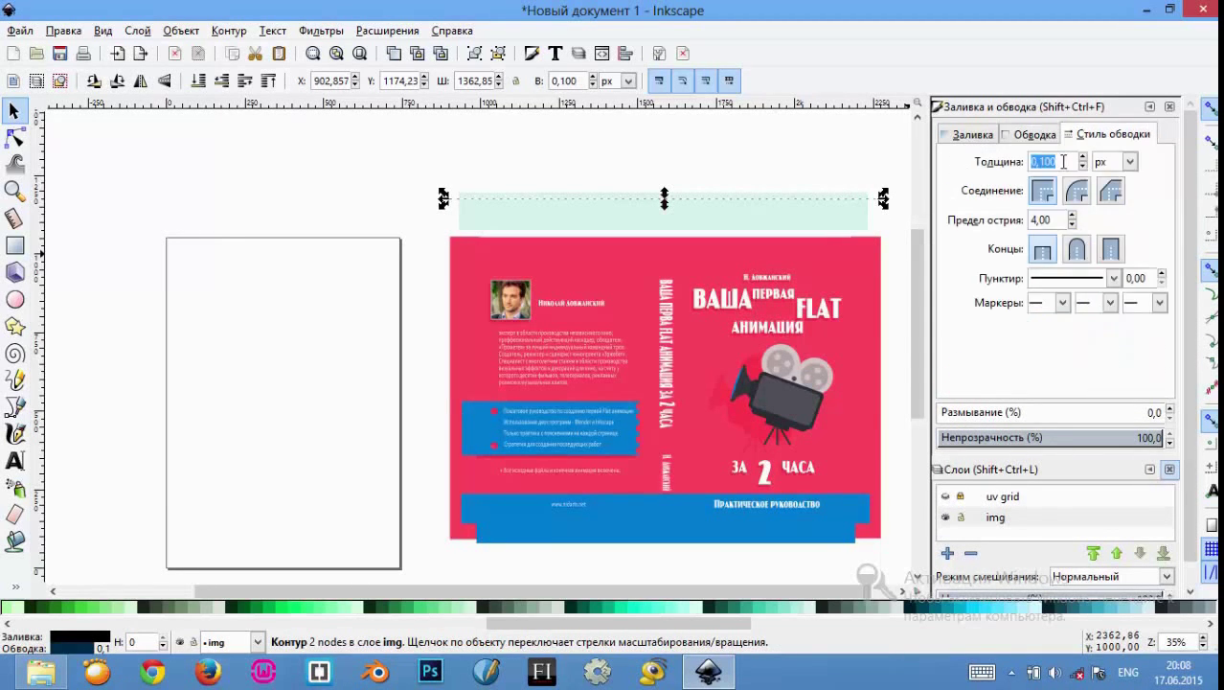
pyautogui.click(1082, 158)
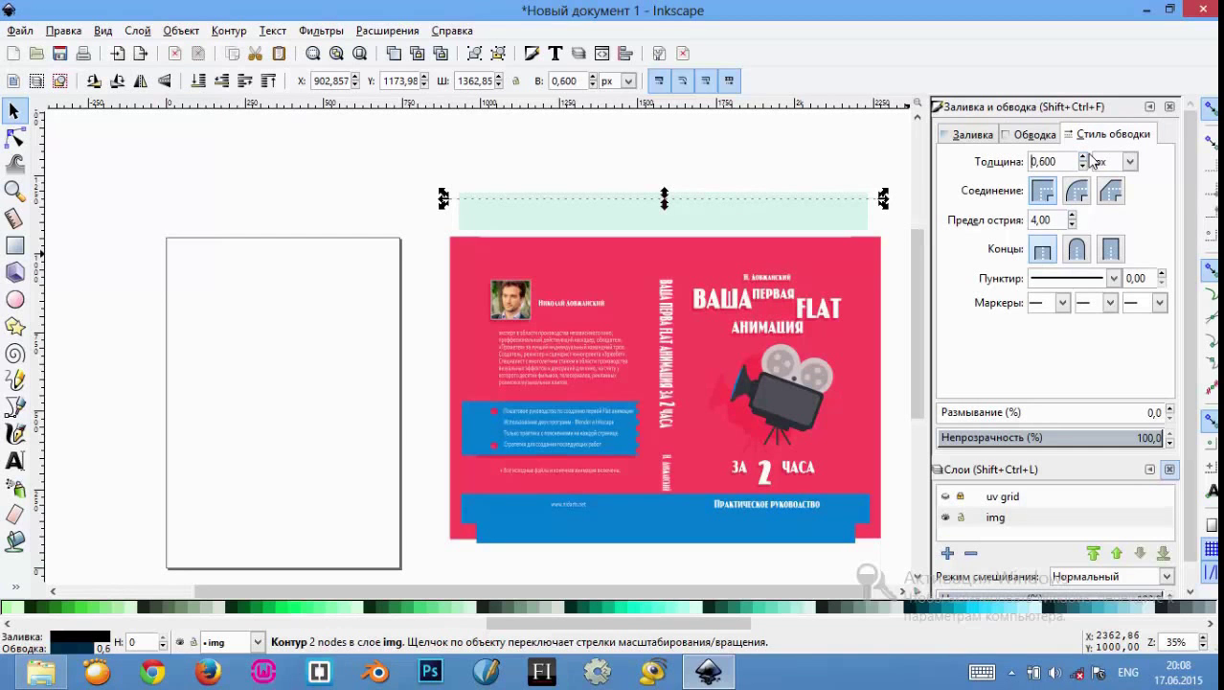
pyautogui.write('0,500')
pyautogui.click(887, 168)
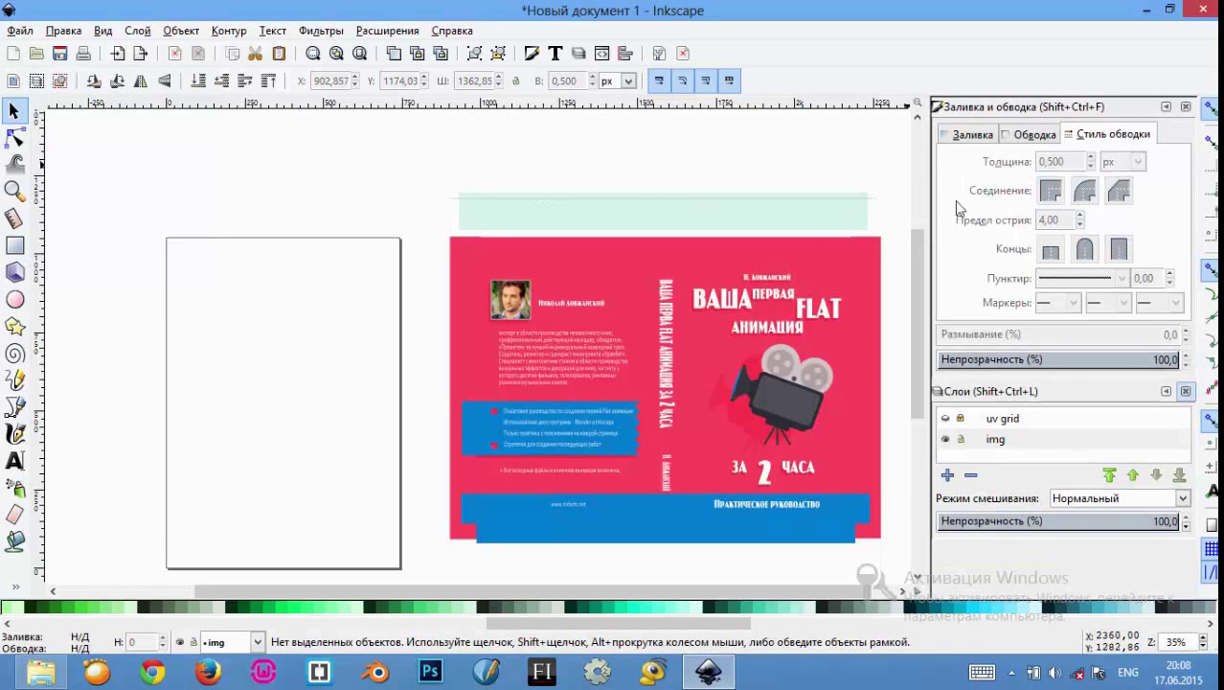
# Step: Zoom in on the mint band, select its top-edge line and nudge it down
pyautogui.scroll(1, 898, 252)
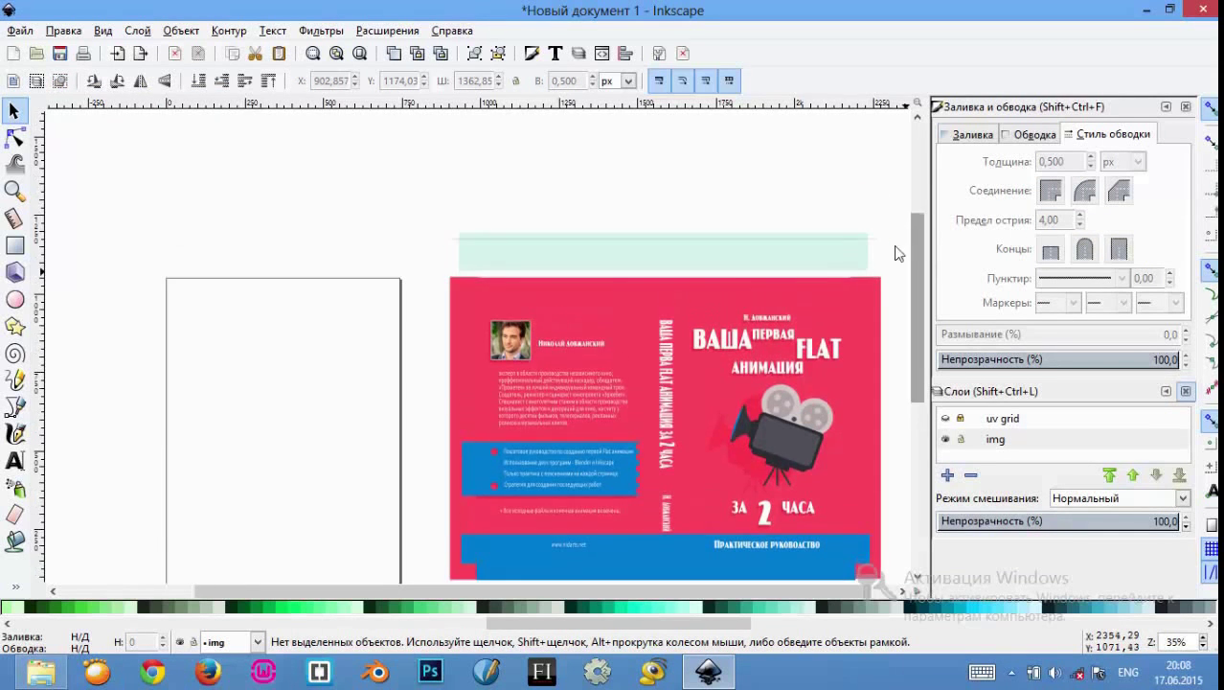
pyautogui.scroll(1, 867, 244)
pyautogui.scroll(1, 849, 241)
pyautogui.scroll(1, 849, 254)
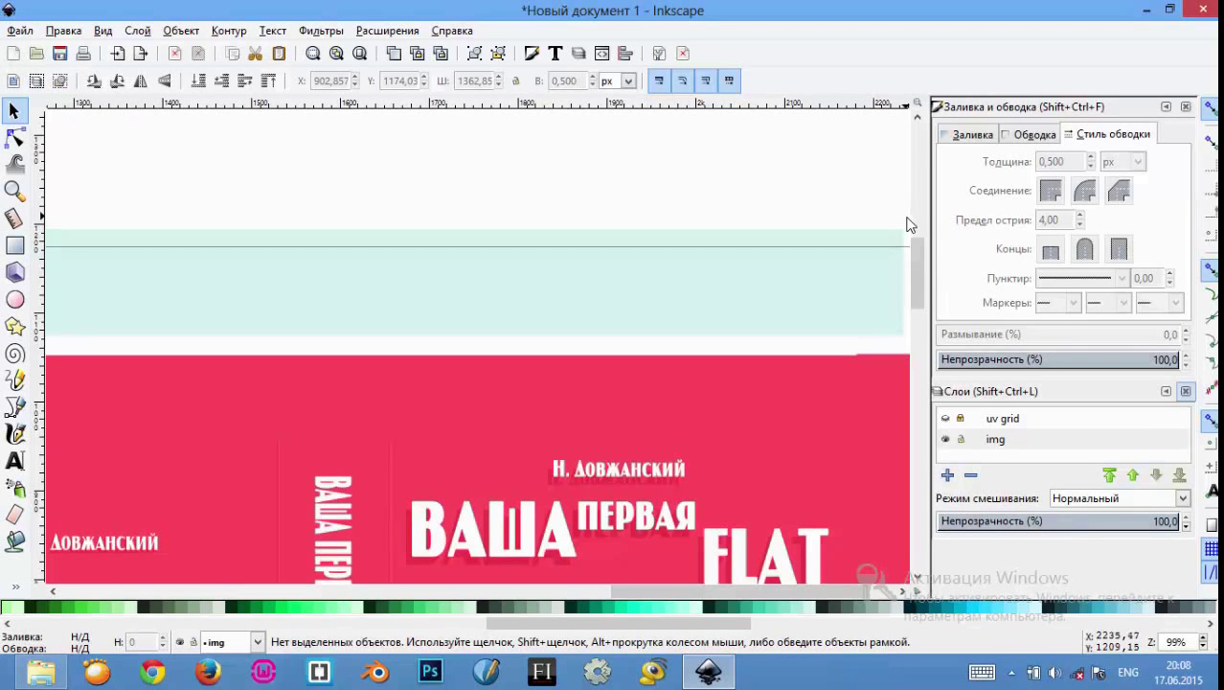
pyautogui.click(826, 246)
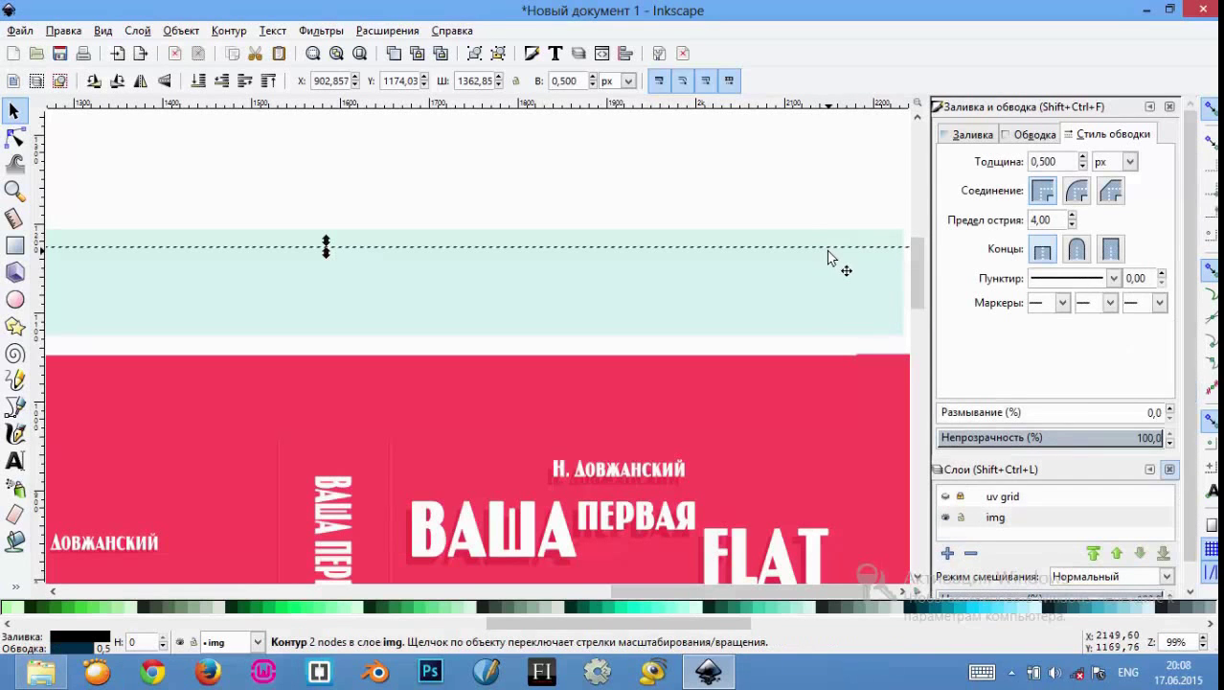
pyautogui.press('Down')
pyautogui.press('Down')
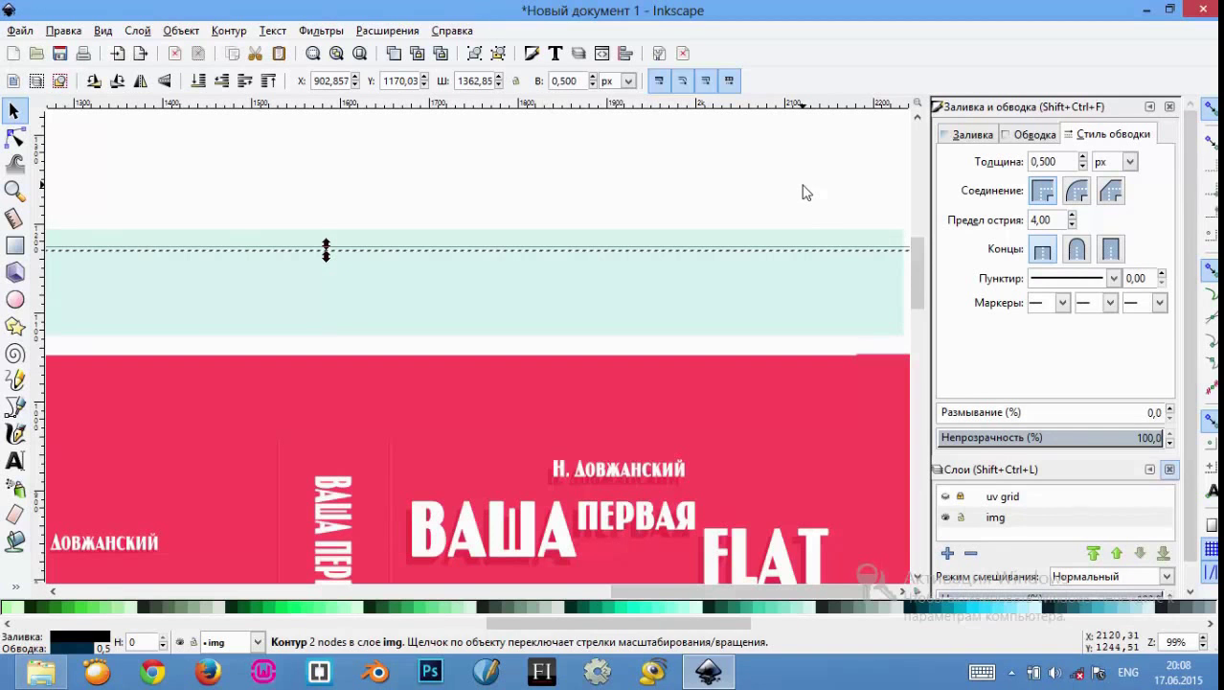
# Step: Duplicate the line and step copies down to stack evenly spaced parallel lines
pyautogui.press('Down')
pyautogui.press('Down')
pyautogui.press('ctrl')
pyautogui.press('Down')
pyautogui.press('Down')
pyautogui.press('Down')
pyautogui.press('Down')
pyautogui.press('Down')
pyautogui.press('Down')
pyautogui.press('Down')
pyautogui.press('Down')
pyautogui.press('Down')
pyautogui.press('Down')
pyautogui.press('Down')
pyautogui.press('Down')
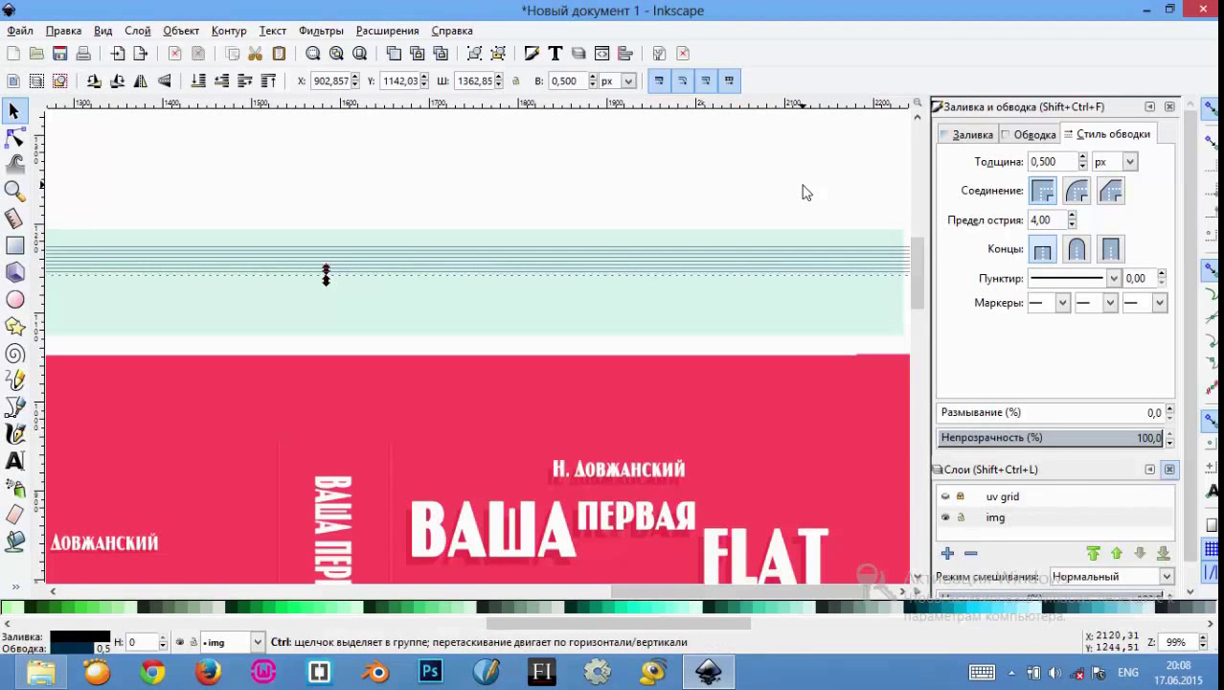
pyautogui.press('Down')
pyautogui.press('Down')
pyautogui.press('Down')
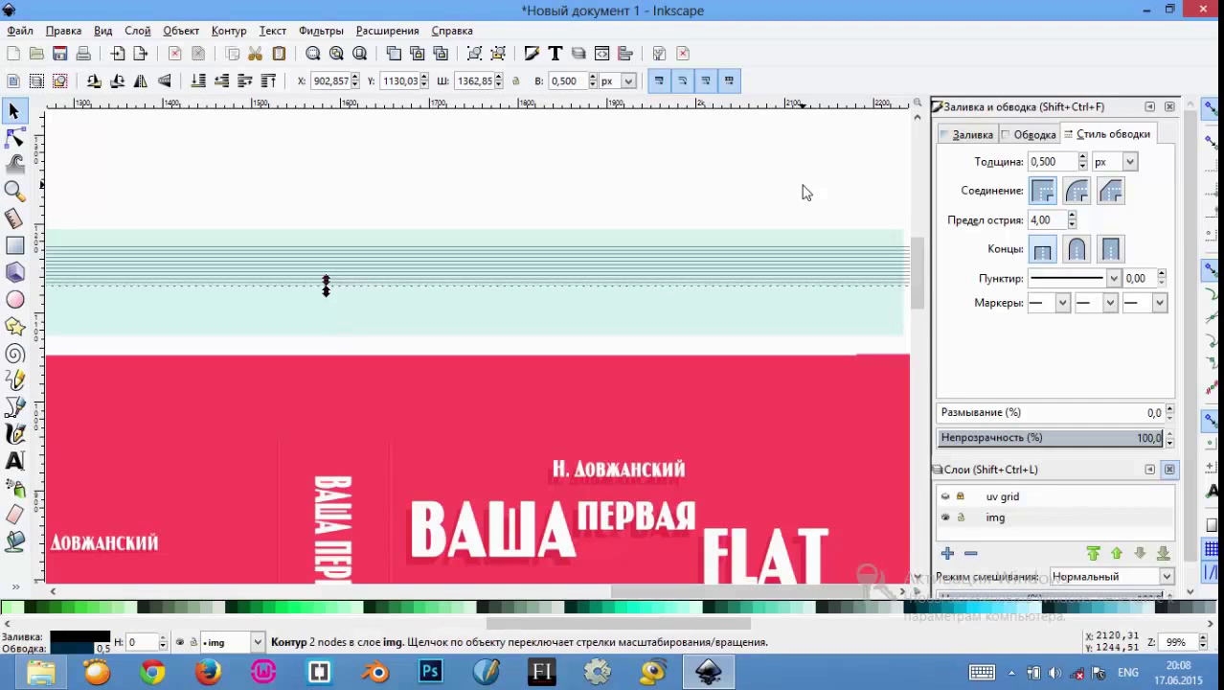
pyautogui.press('Down')
pyautogui.press('Down')
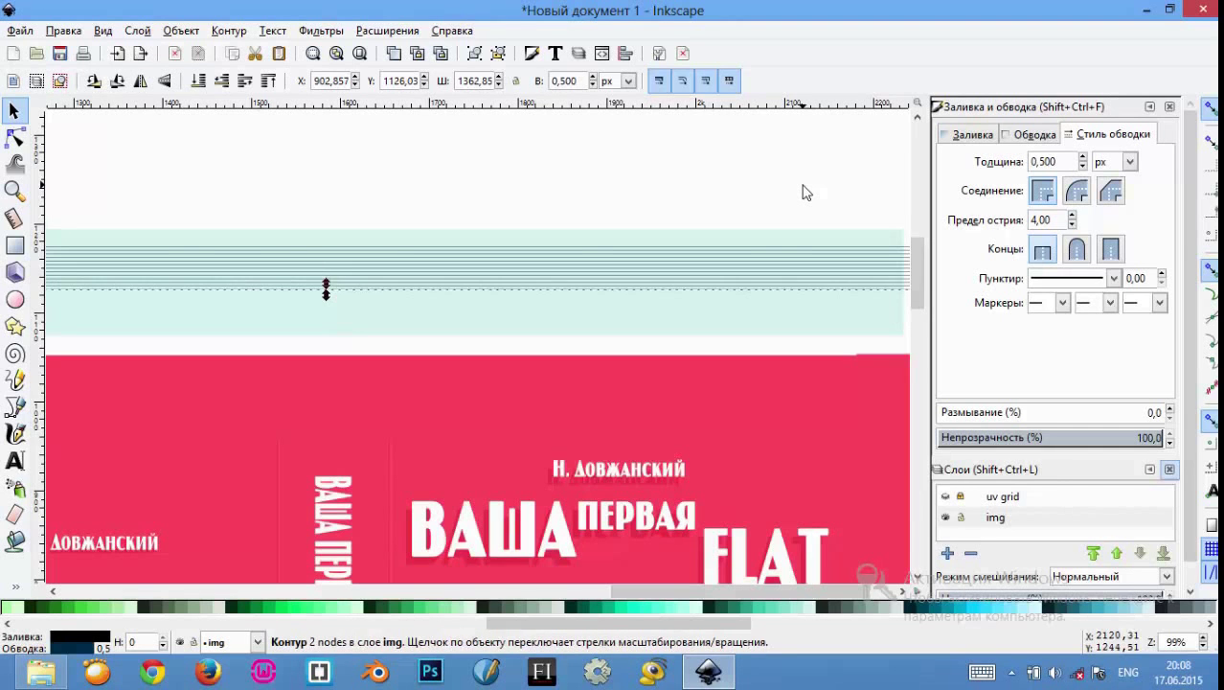
pyautogui.press('Down')
pyautogui.press('Down')
pyautogui.press('Down')
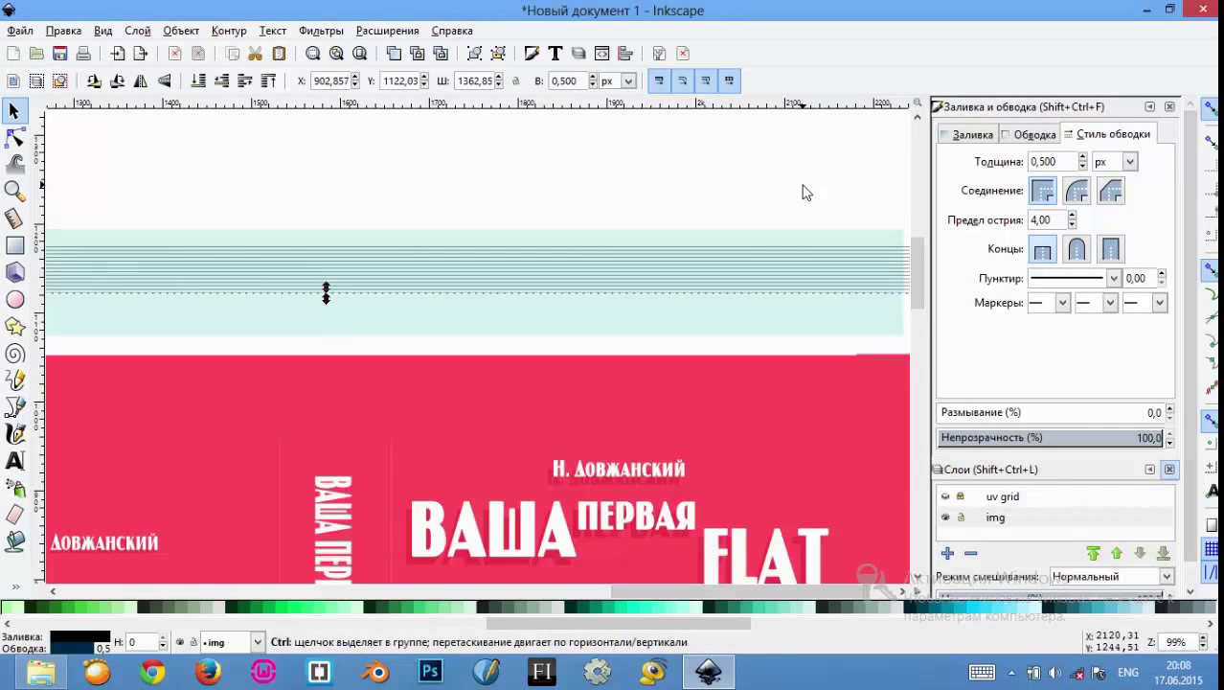
pyautogui.press('Down')
pyautogui.press('Down')
pyautogui.press('Down')
pyautogui.press('Down')
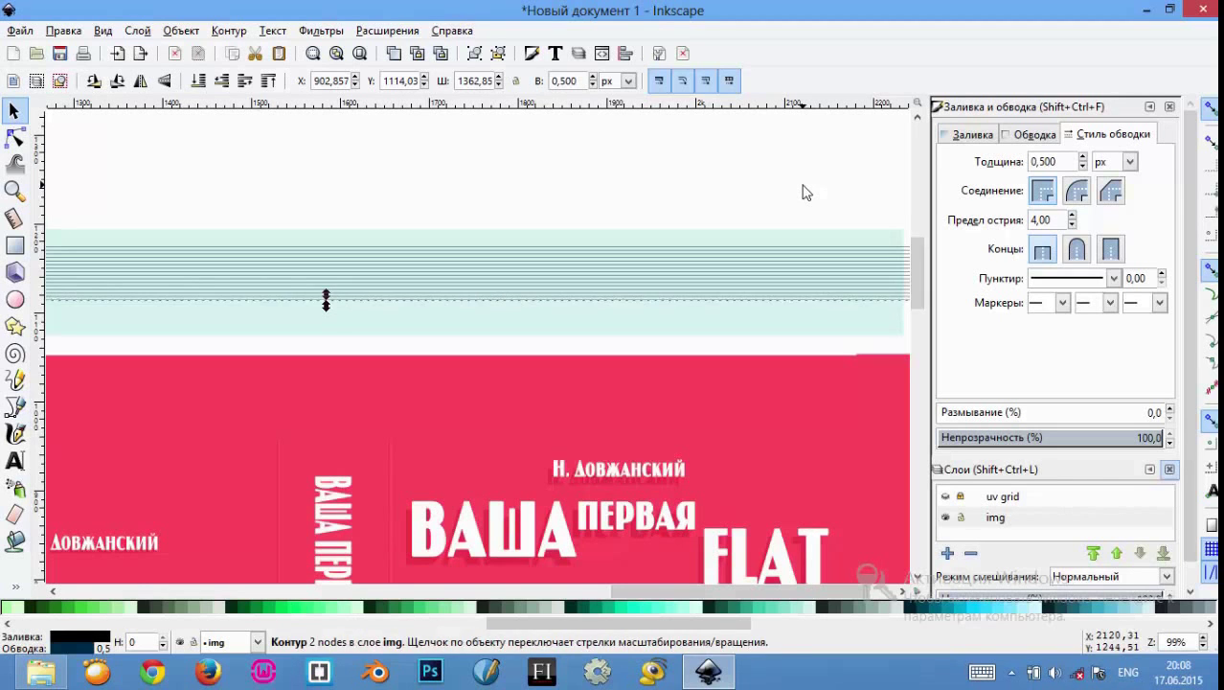
pyautogui.press('Down')
pyautogui.press('Down')
pyautogui.press('Down')
pyautogui.press('Down')
pyautogui.press('Down')
pyautogui.press('Down')
pyautogui.press('Down')
pyautogui.press('Down')
pyautogui.press('Down')
pyautogui.press('Down')
pyautogui.press('Down')
pyautogui.press('Down')
pyautogui.press('Down')
pyautogui.press('Down')
pyautogui.press('Down')
pyautogui.press('Down')
pyautogui.press('Down')
pyautogui.press('Down')
pyautogui.press('Down')
pyautogui.press('Down')
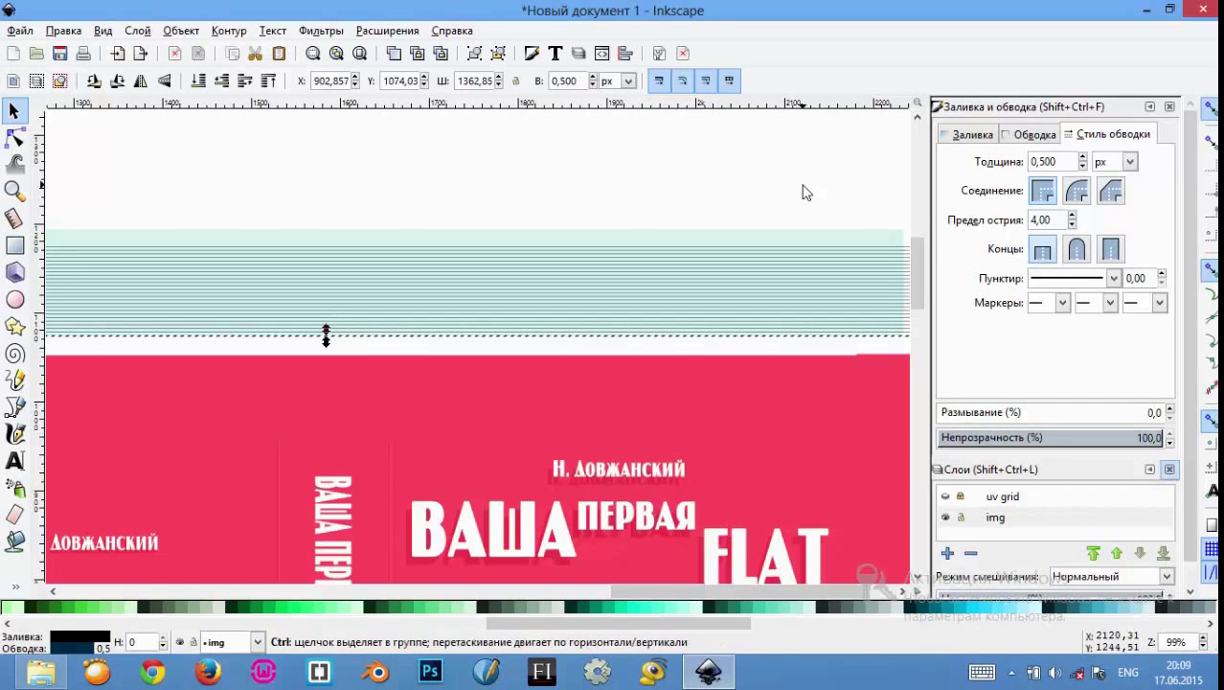
pyautogui.press('Up')
pyautogui.press('Up')
pyautogui.press('Up')
pyautogui.press('Up')
pyautogui.press('Up')
pyautogui.press('Up')
pyautogui.press('Up')
pyautogui.press('Up')
pyautogui.press('Up')
pyautogui.press('Up')
pyautogui.press('Up')
pyautogui.press('Up')
pyautogui.press('Up')
pyautogui.press('Up')
pyautogui.press('Down')
pyautogui.press('Down')
pyautogui.press('Down')
pyautogui.press('Down')
pyautogui.press('Down')
pyautogui.press('Down')
pyautogui.press('Down')
pyautogui.press('Down')
pyautogui.press('Down')
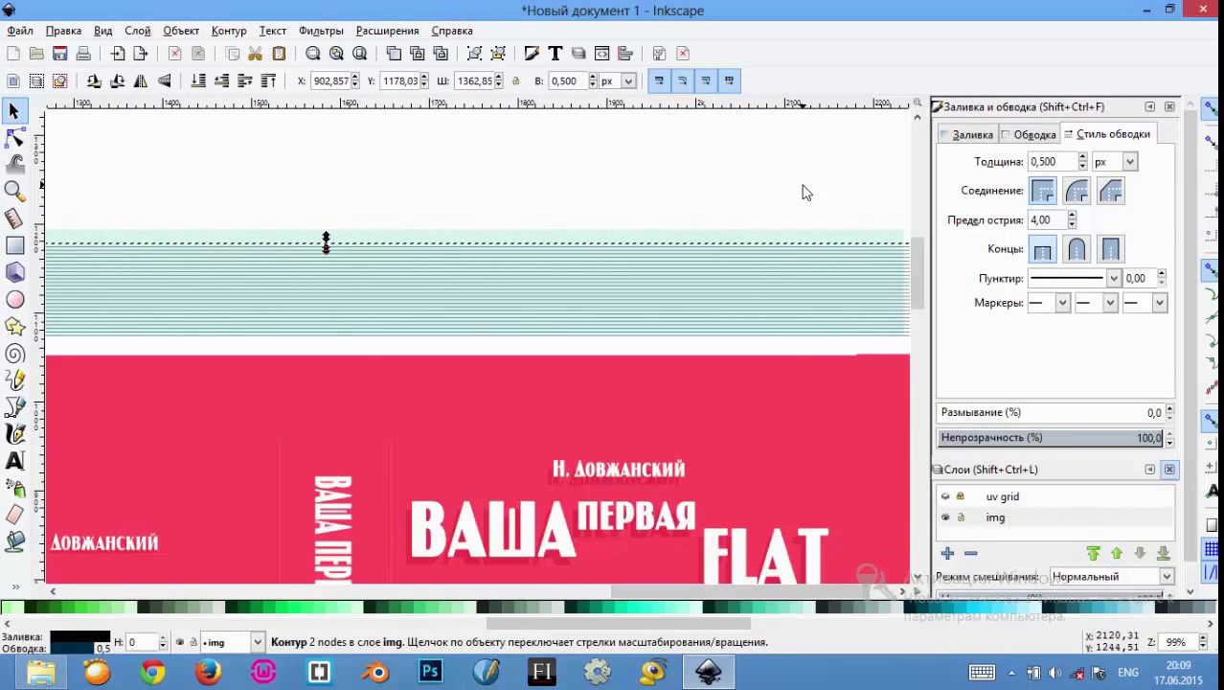
pyautogui.press('Up')
pyautogui.press('Up')
pyautogui.press('Up')
pyautogui.press('Up')
pyautogui.press('Up')
pyautogui.press('Up')
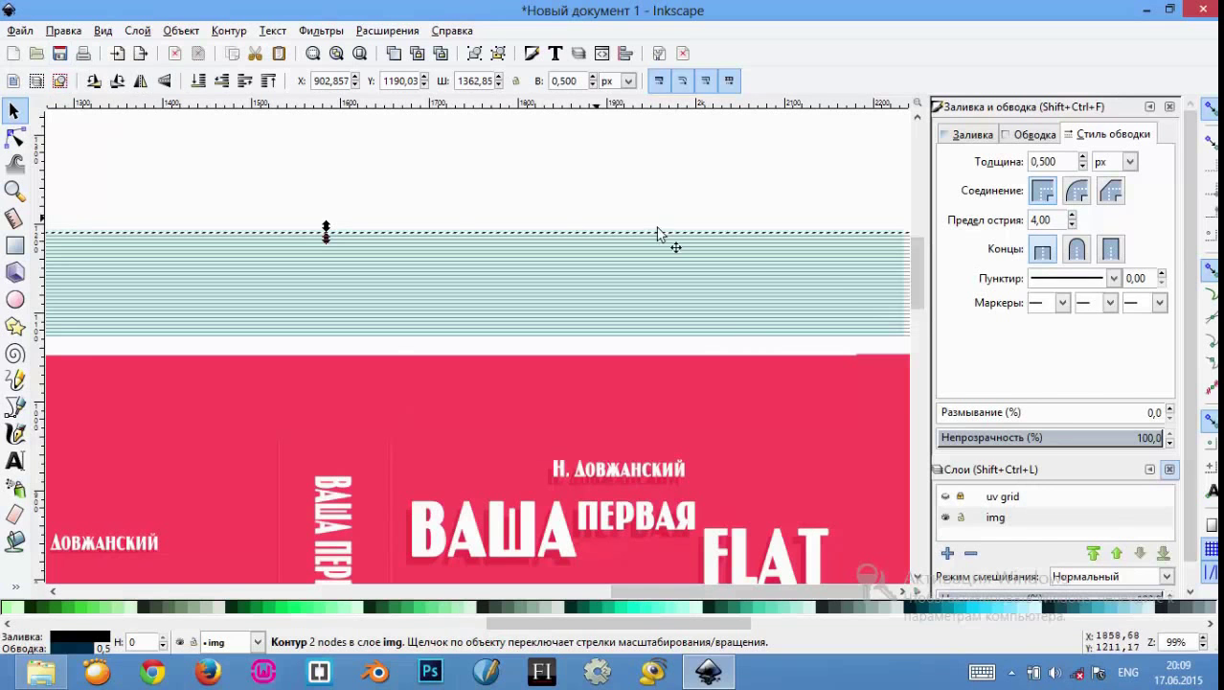
# Step: Drag the extra topmost line up out of the band and delete it
pyautogui.click(718, 209)
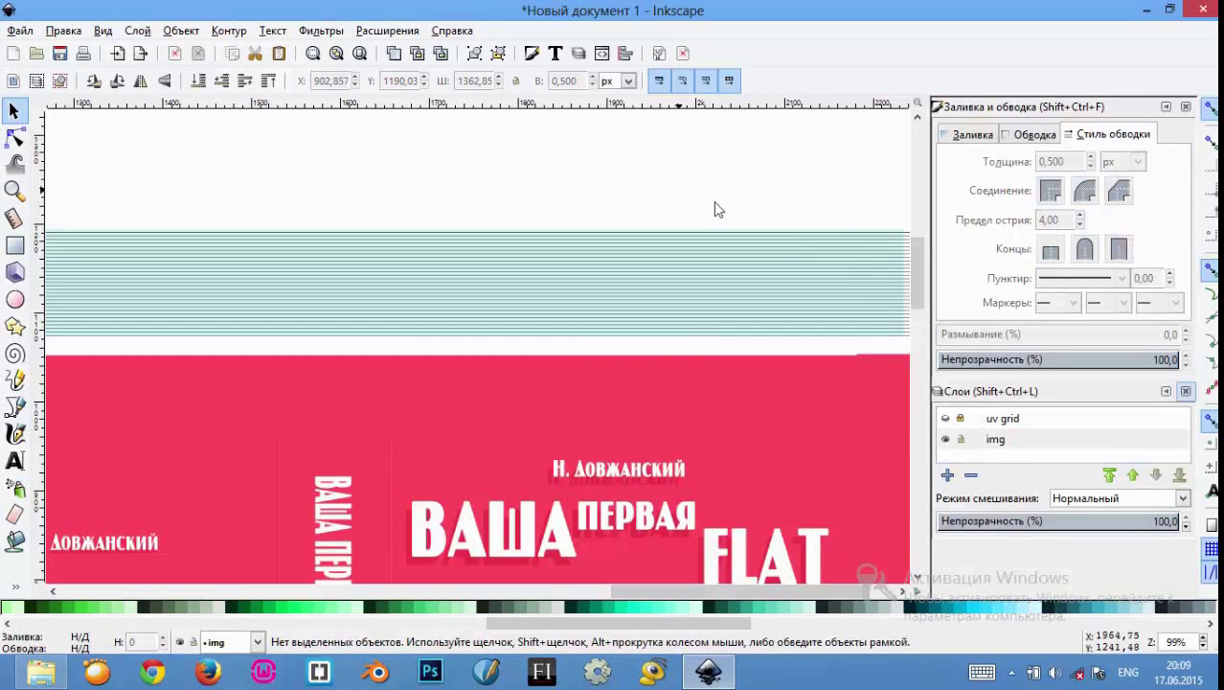
pyautogui.moveTo(916, 260); pyautogui.dragTo(915, 265)
pyautogui.click(841, 226)
pyautogui.moveTo(843, 230); pyautogui.dragTo(855, 194)
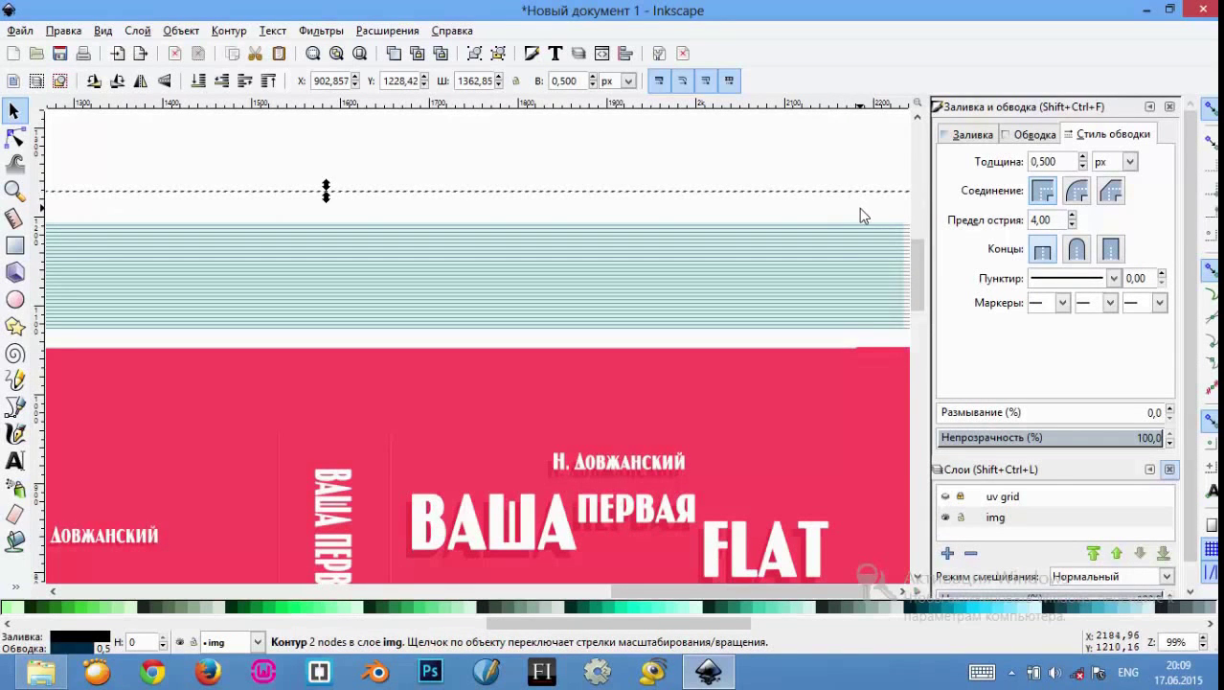
pyautogui.press('Delete')
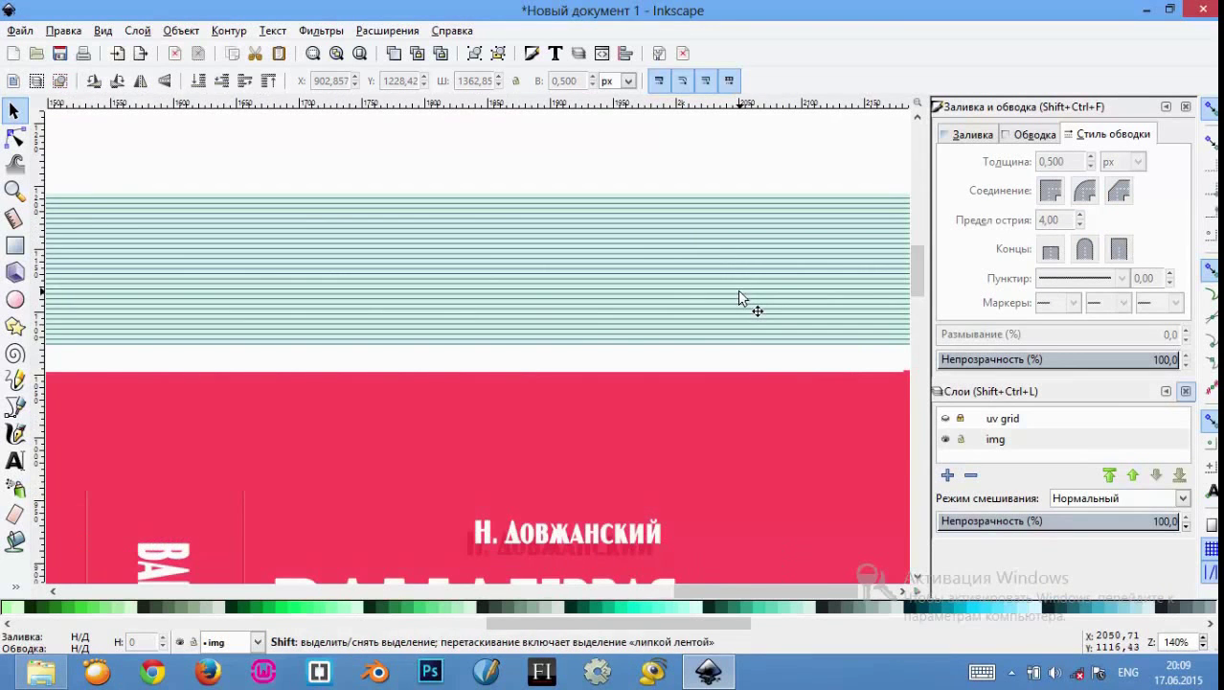
pyautogui.keyDown('ctrl'); pyautogui.scroll(-1, 739, 293); pyautogui.keyUp('ctrl')
pyautogui.keyDown('ctrl'); pyautogui.scroll(-1, 739, 297); pyautogui.keyUp('ctrl')
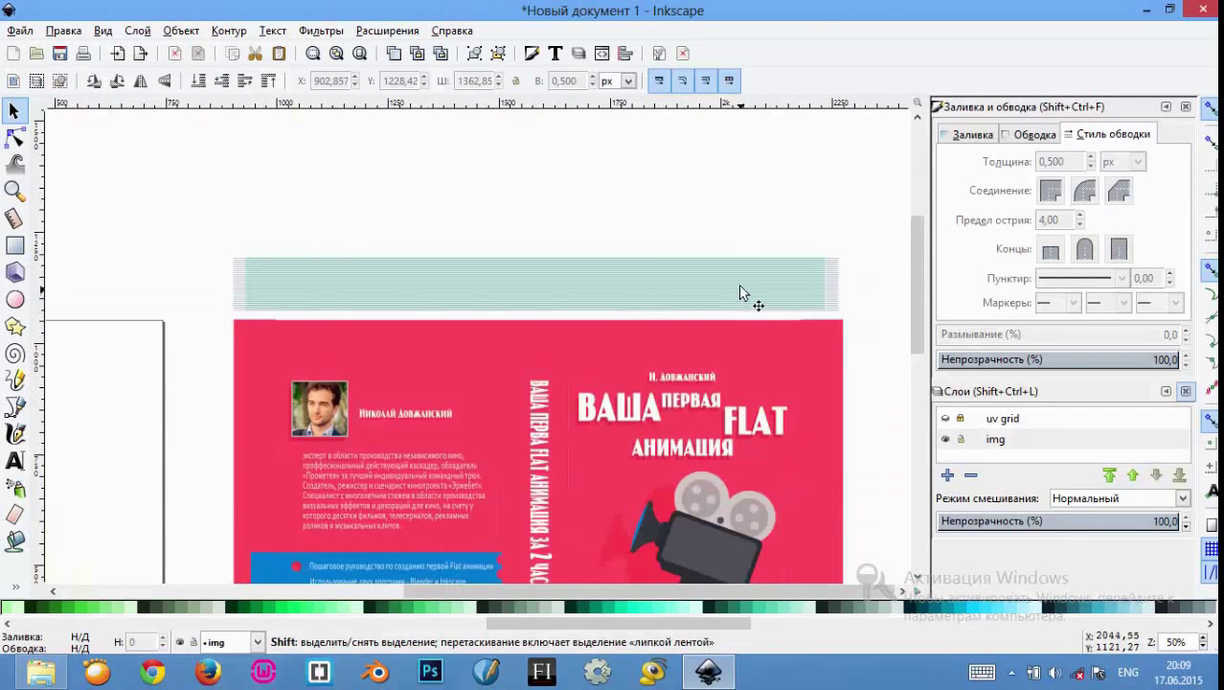
pyautogui.moveTo(923, 278); pyautogui.dragTo(925, 316)
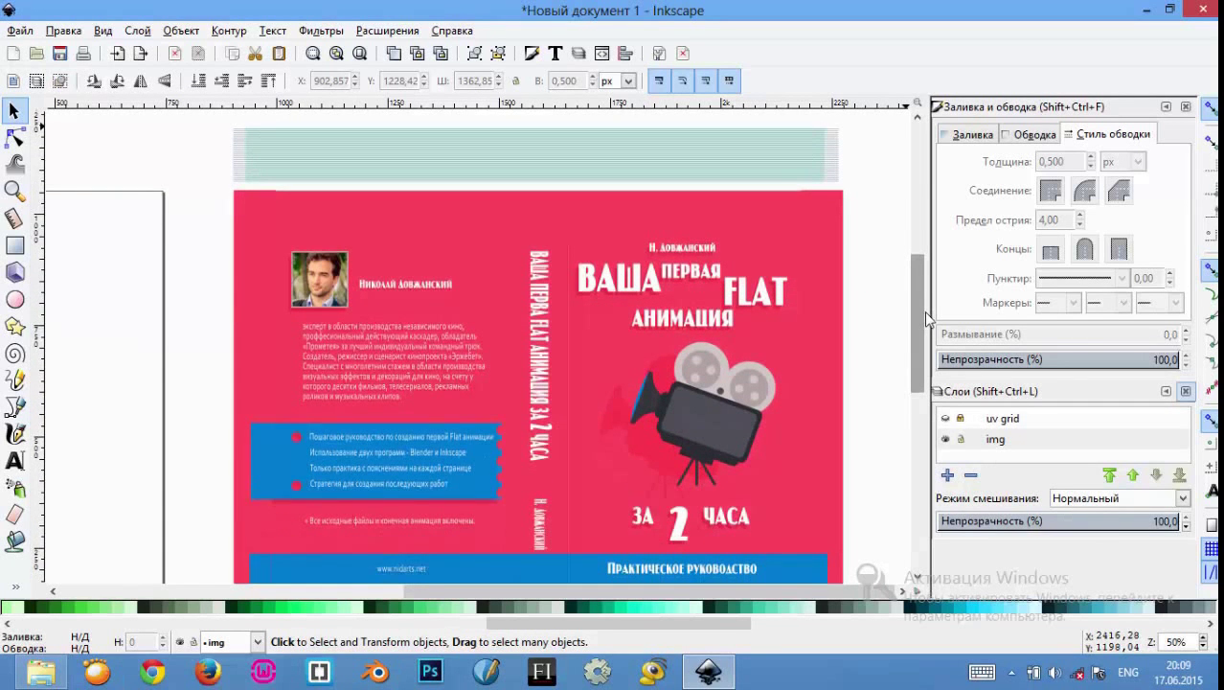
pyautogui.moveTo(927, 319); pyautogui.dragTo(931, 337)
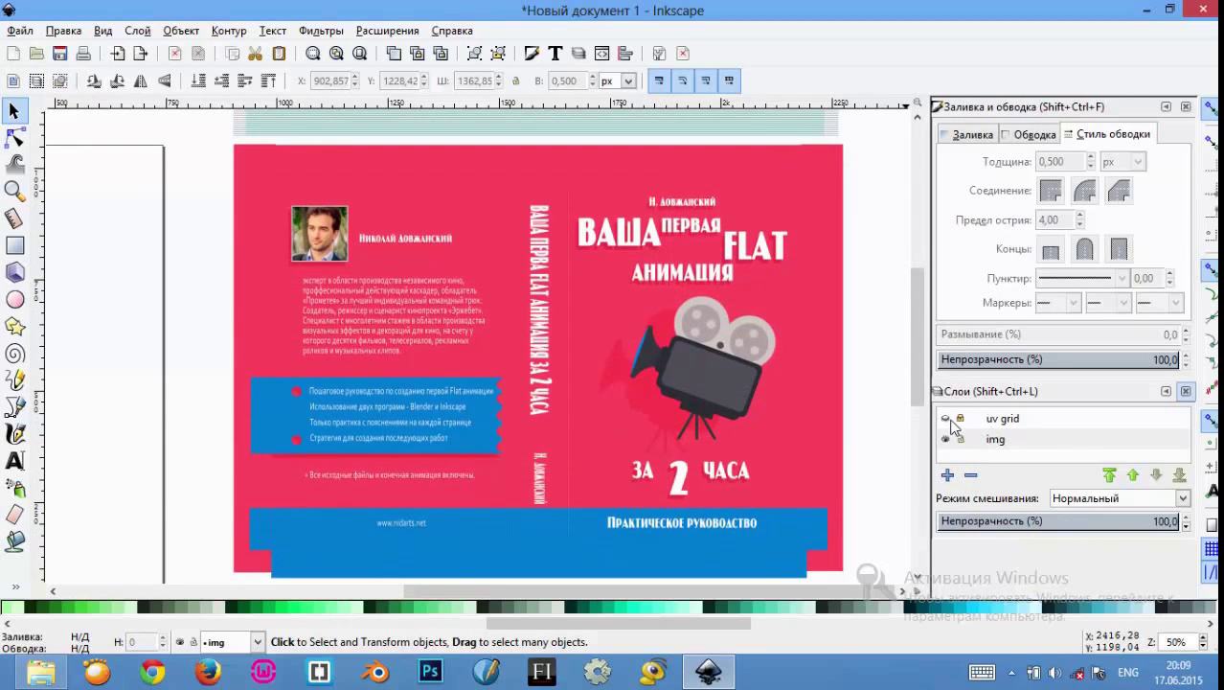
pyautogui.click(946, 419)
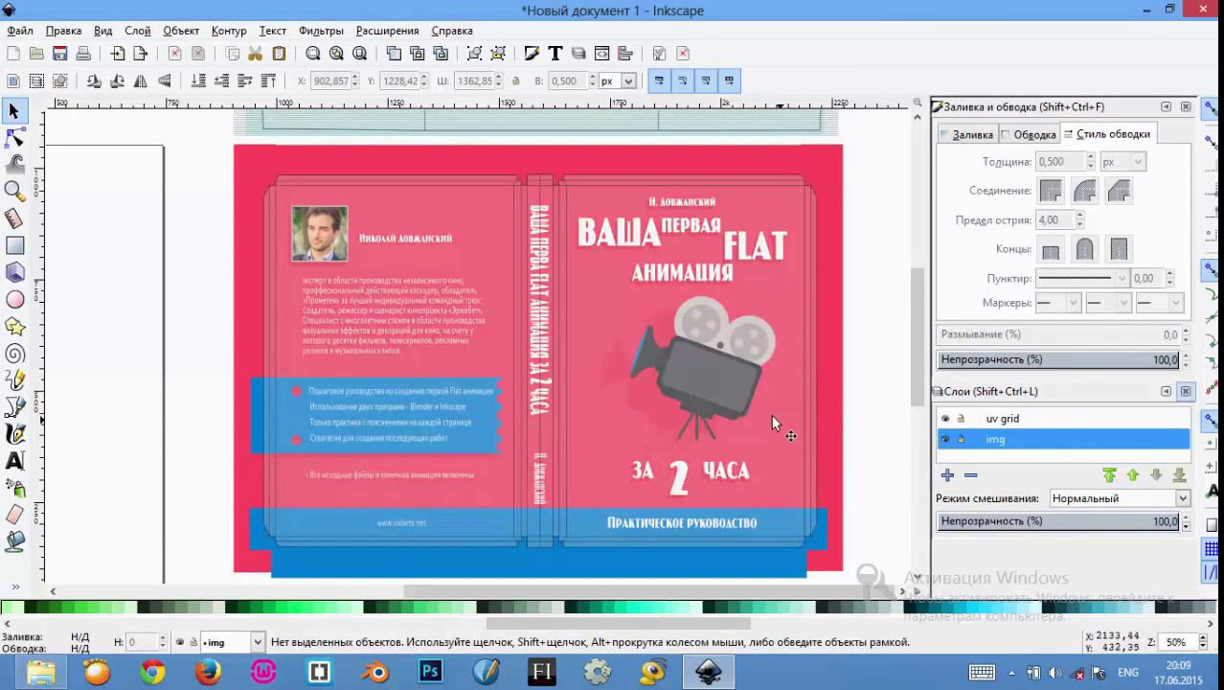
pyautogui.rightClick(765, 424)
pyautogui.click(184, 258)
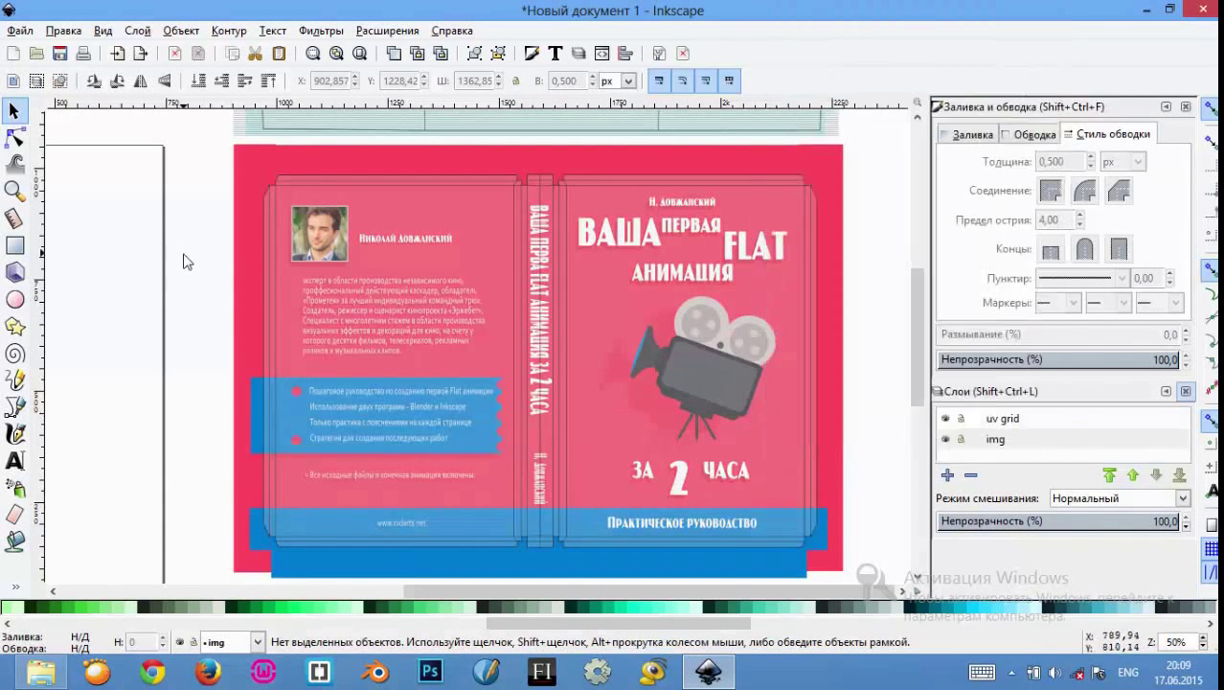
pyautogui.click(1049, 422)
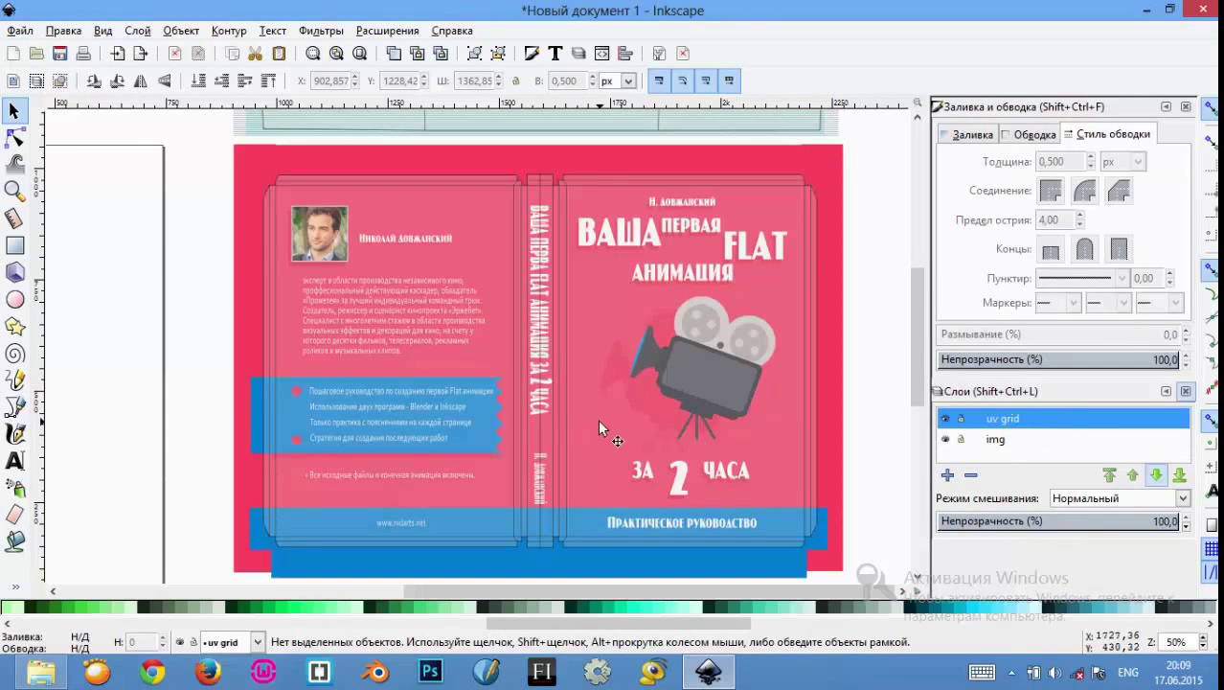
pyautogui.click(607, 421)
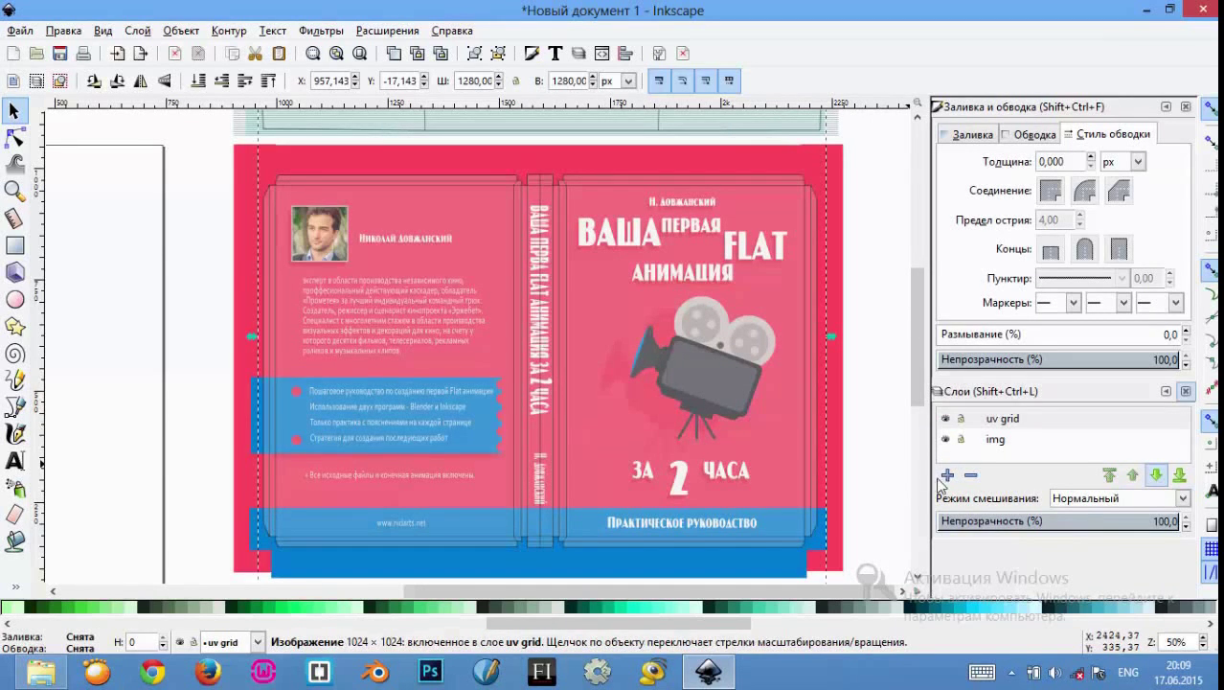
pyautogui.click(946, 418)
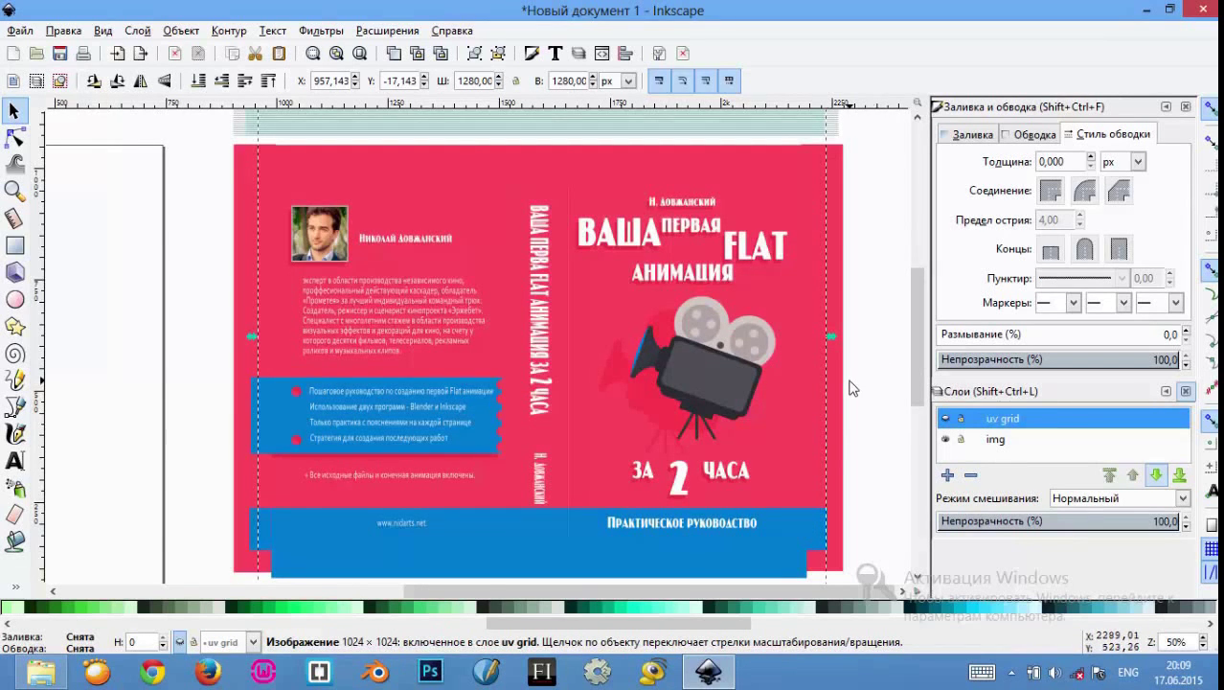
pyautogui.keyDown('ctrl'); pyautogui.scroll(1, 853, 386); pyautogui.keyUp('ctrl')
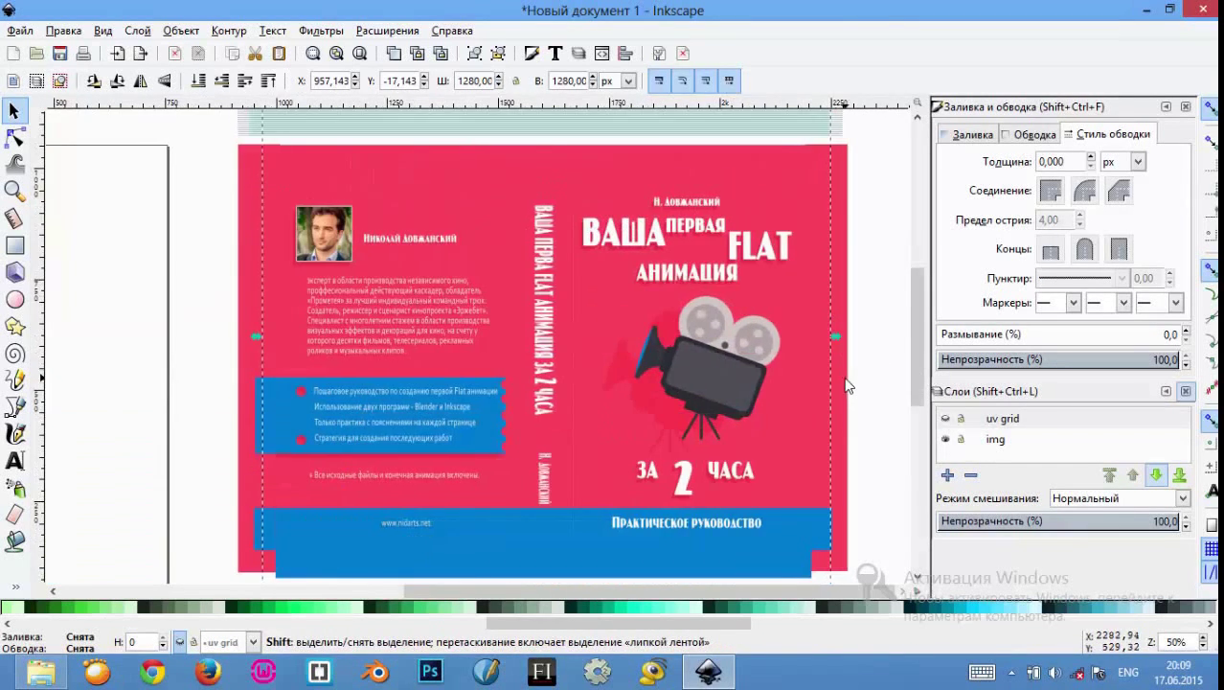
pyautogui.keyDown('ctrl'); pyautogui.scroll(-1, 848, 388); pyautogui.keyUp('ctrl')
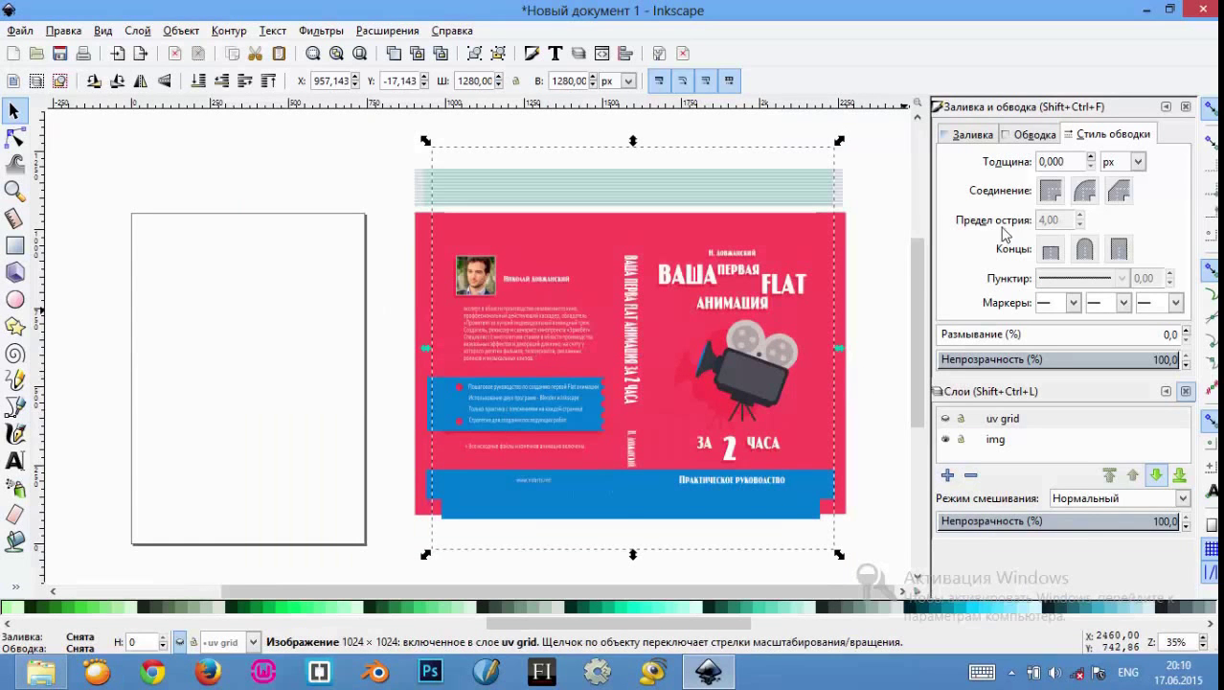
# Step: Close the Fill and Stroke and Layers panels and open File > Export PNG Image
pyautogui.click(1186, 107)
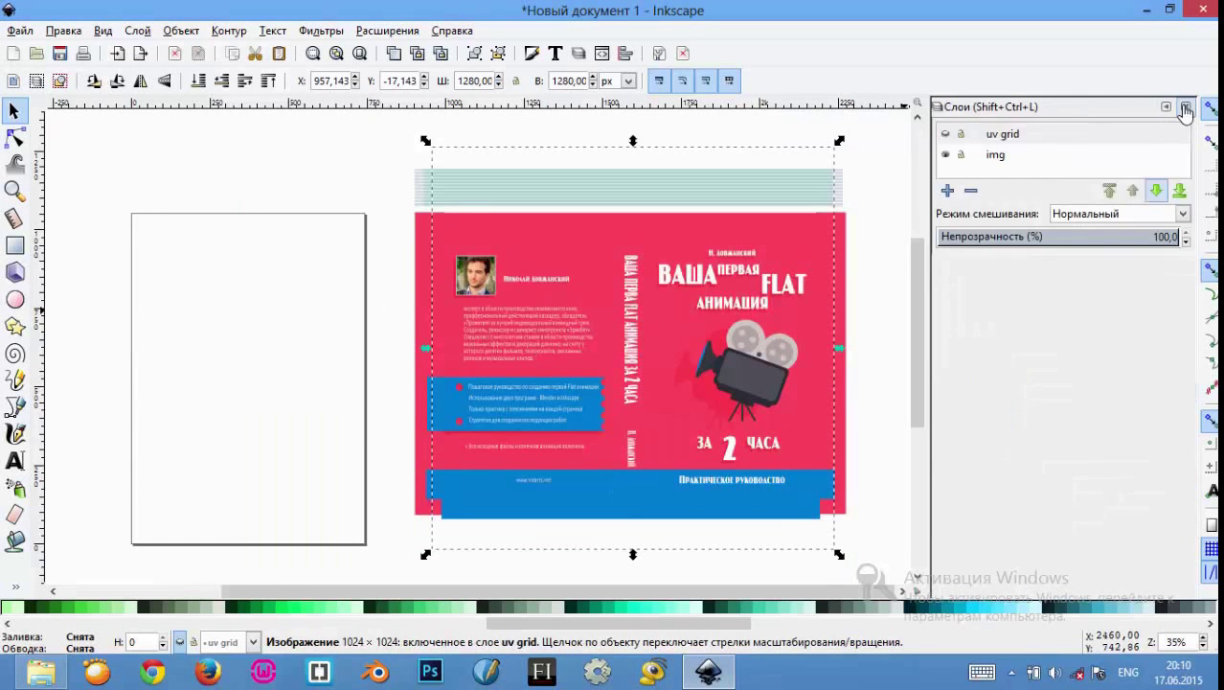
pyautogui.click(1186, 108)
pyautogui.click(20, 31)
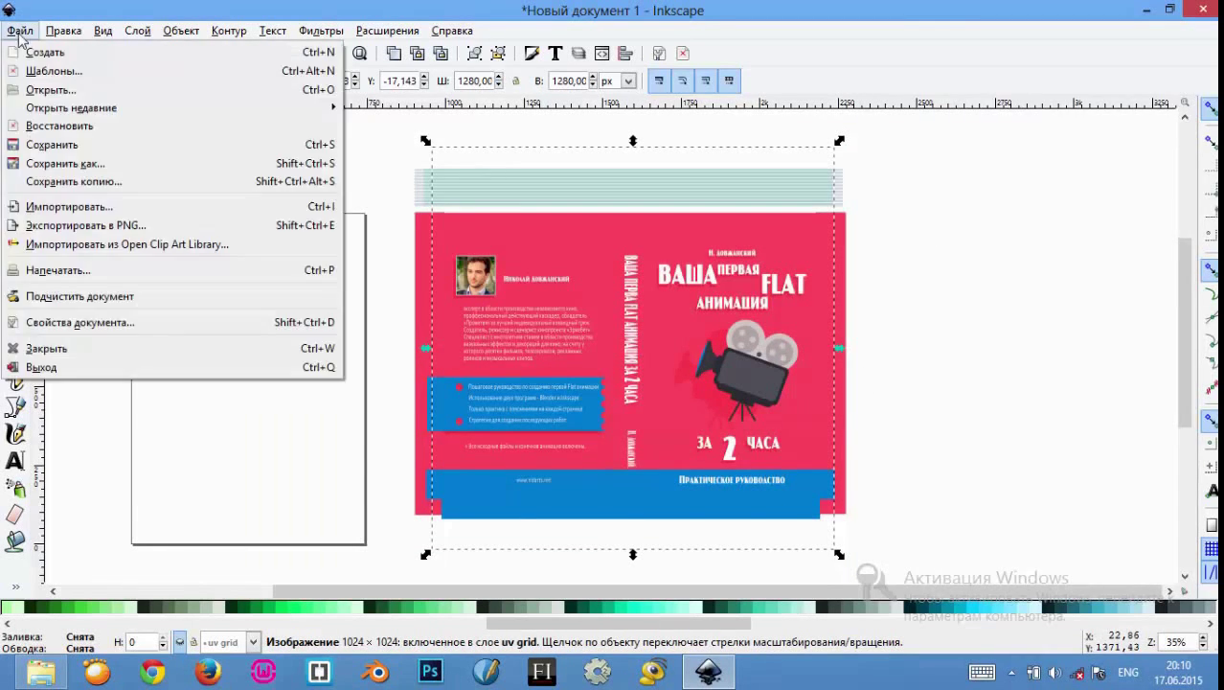
pyautogui.click(85, 226)
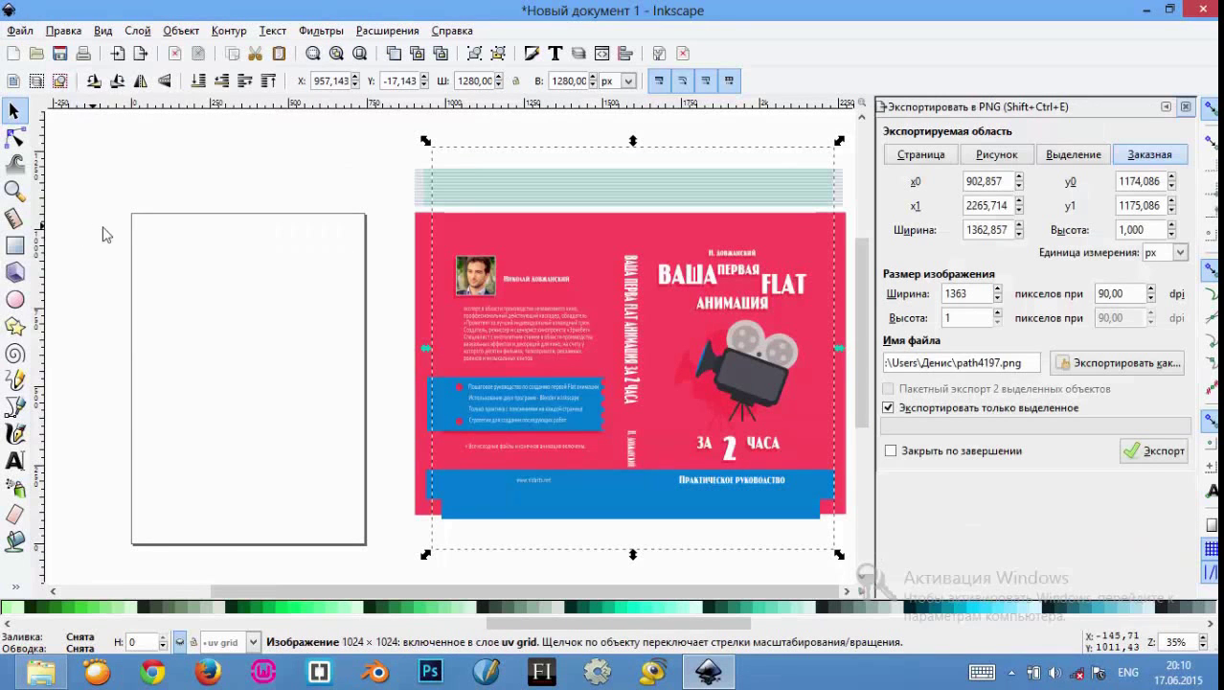
# Step: Browse from C: through NID, BLENDER RENDER and COURSE to the '01 - book & box' folder
pyautogui.click(1079, 366)
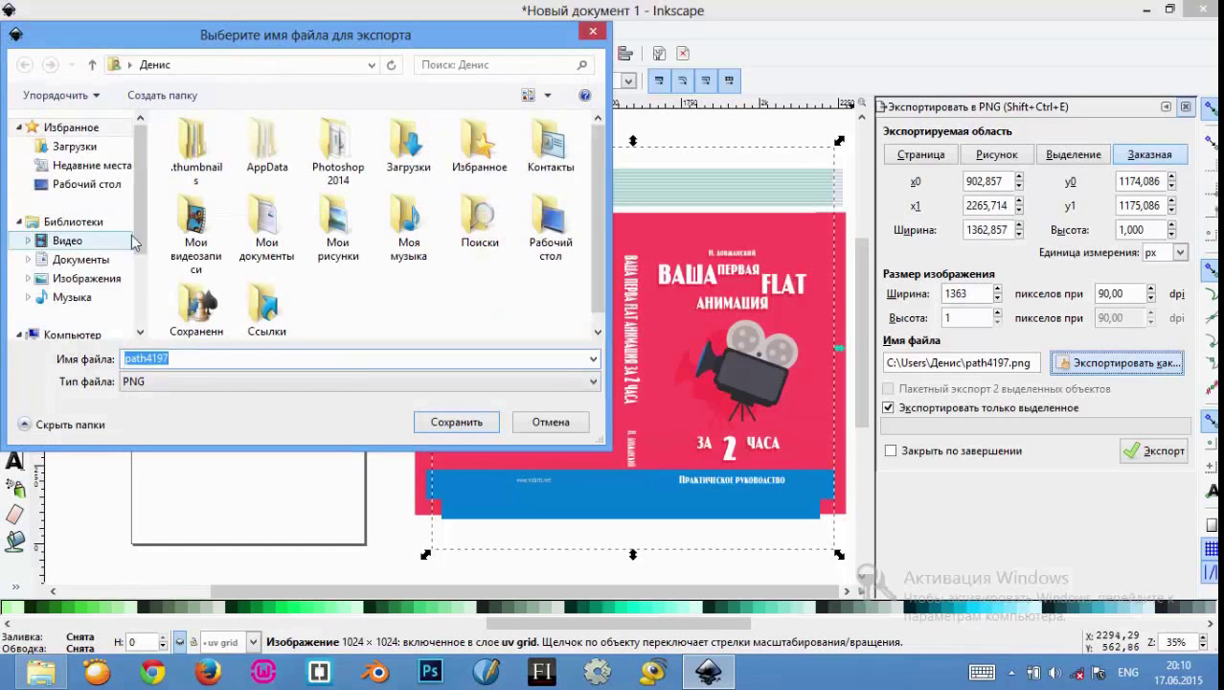
pyautogui.scroll(-1, 86, 259)
pyautogui.scroll(-1, 115, 269)
pyautogui.click(122, 271)
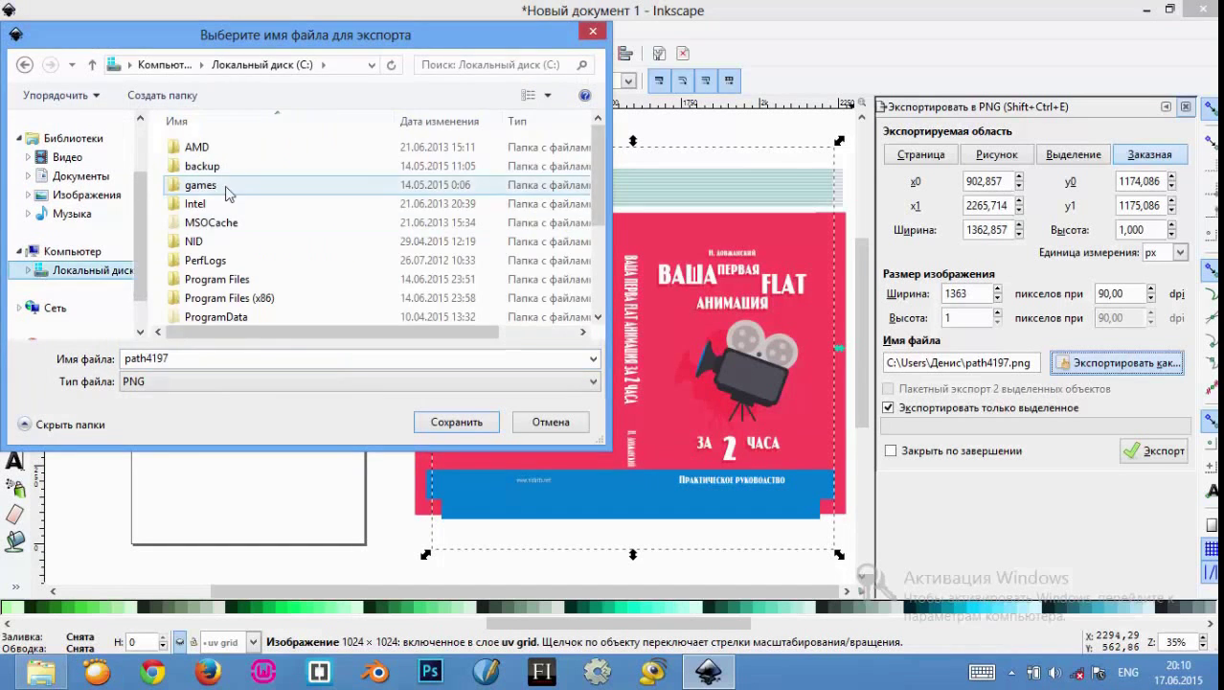
pyautogui.click(214, 241)
pyautogui.doubleClick(195, 244)
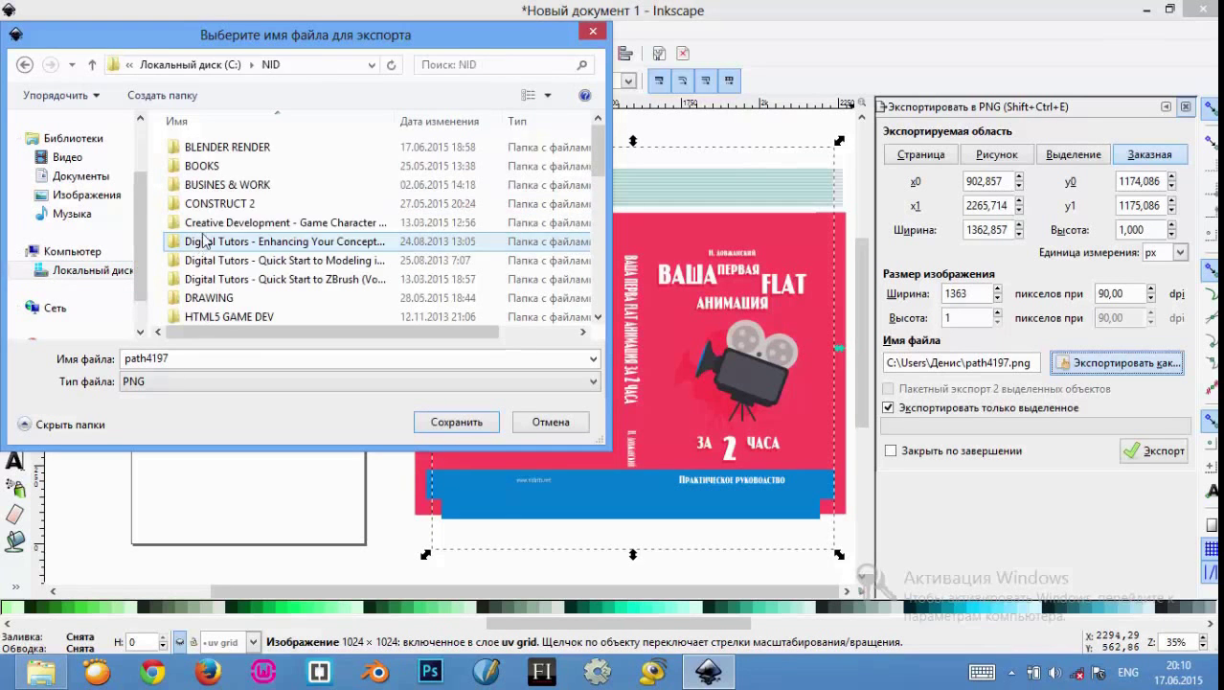
pyautogui.click(238, 154)
pyautogui.doubleClick(239, 154)
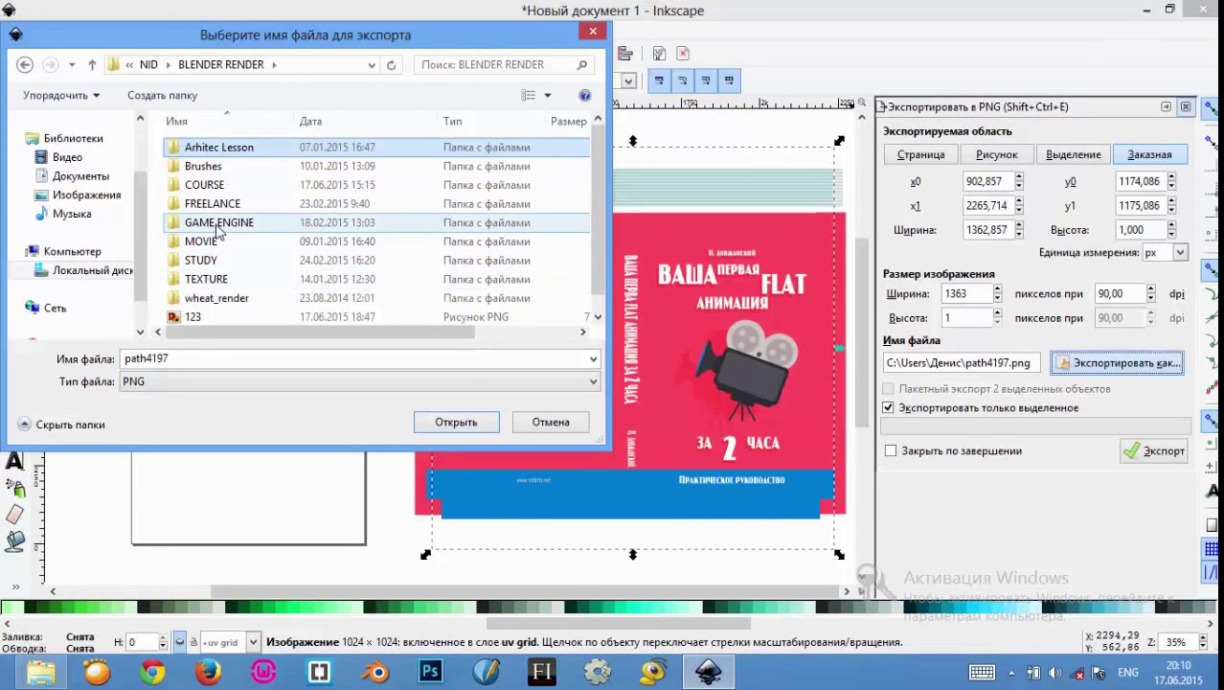
pyautogui.doubleClick(222, 185)
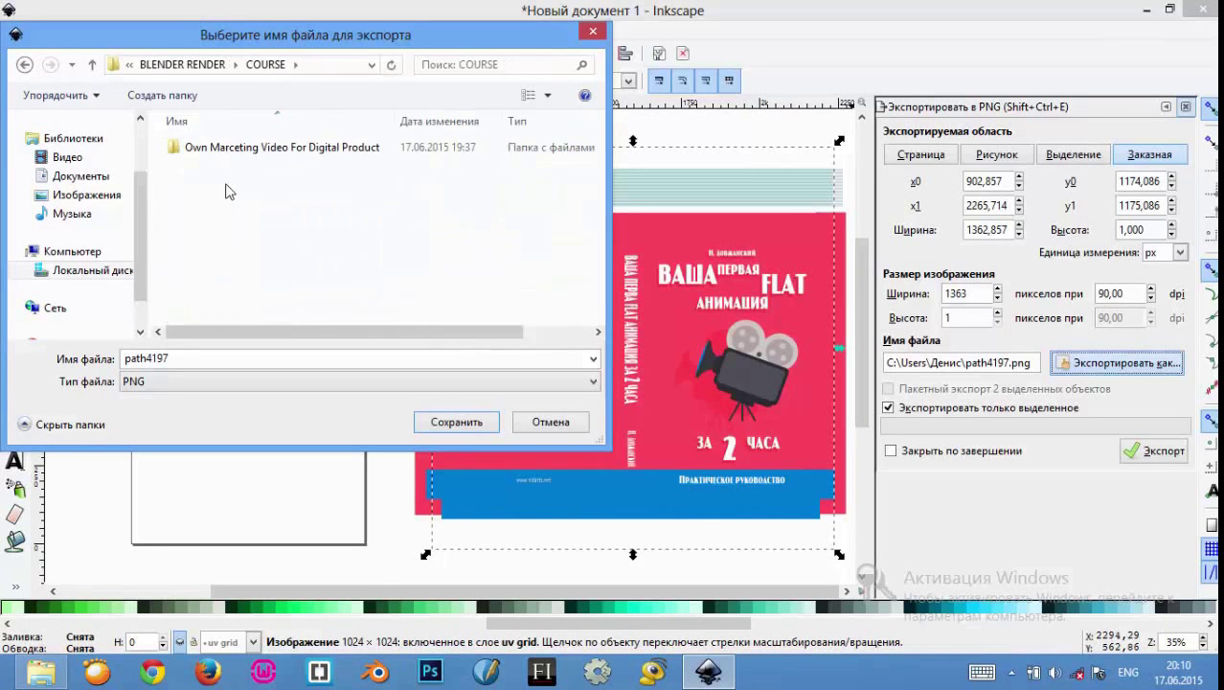
pyautogui.doubleClick(259, 151)
pyautogui.moveTo(222, 166)
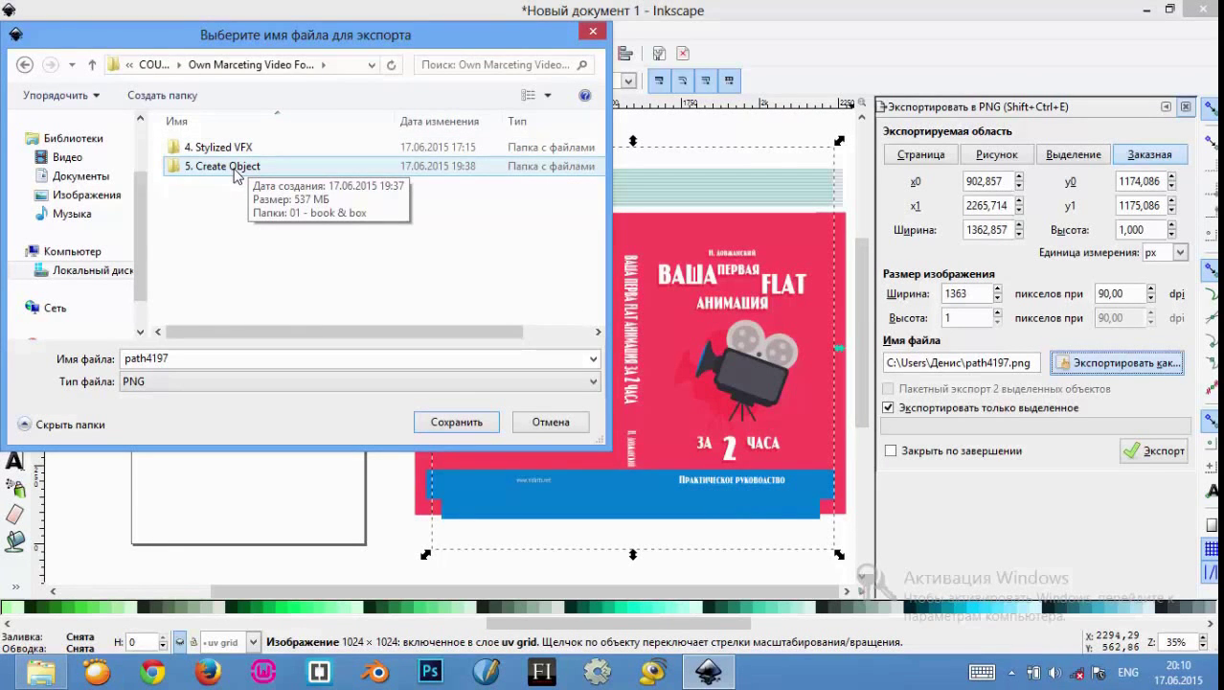
pyautogui.doubleClick(237, 169)
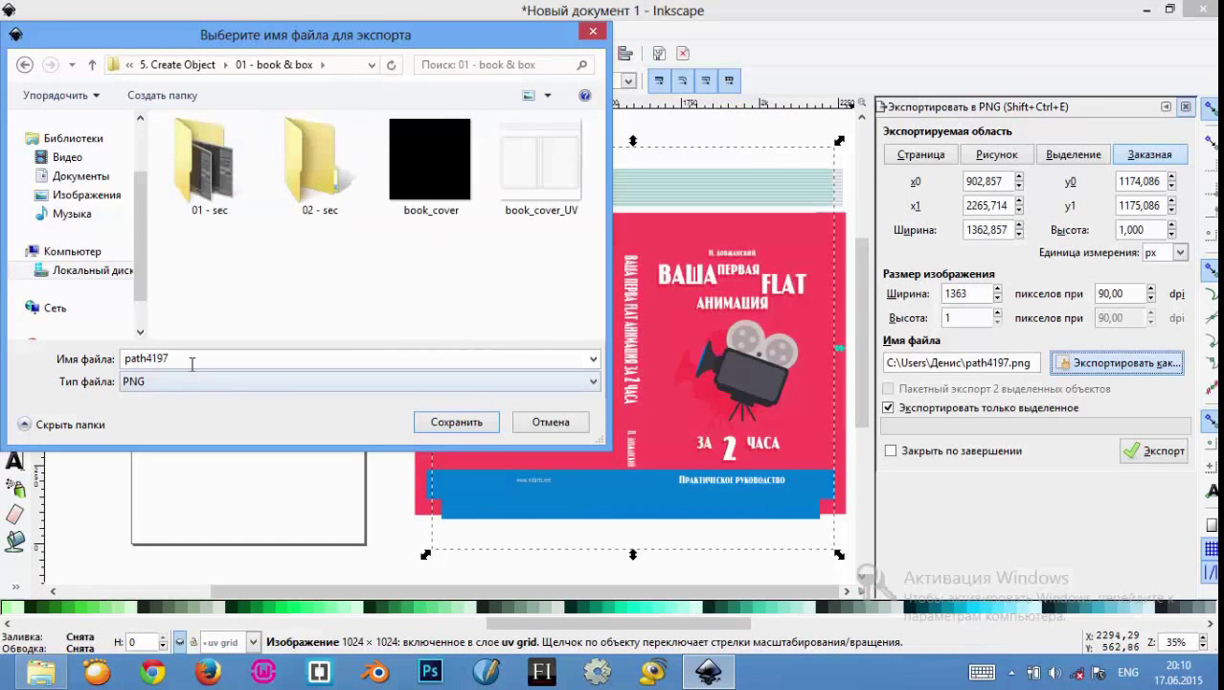
# Step: Name the export file book_texture.png and confirm the destination
pyautogui.click(240, 359)
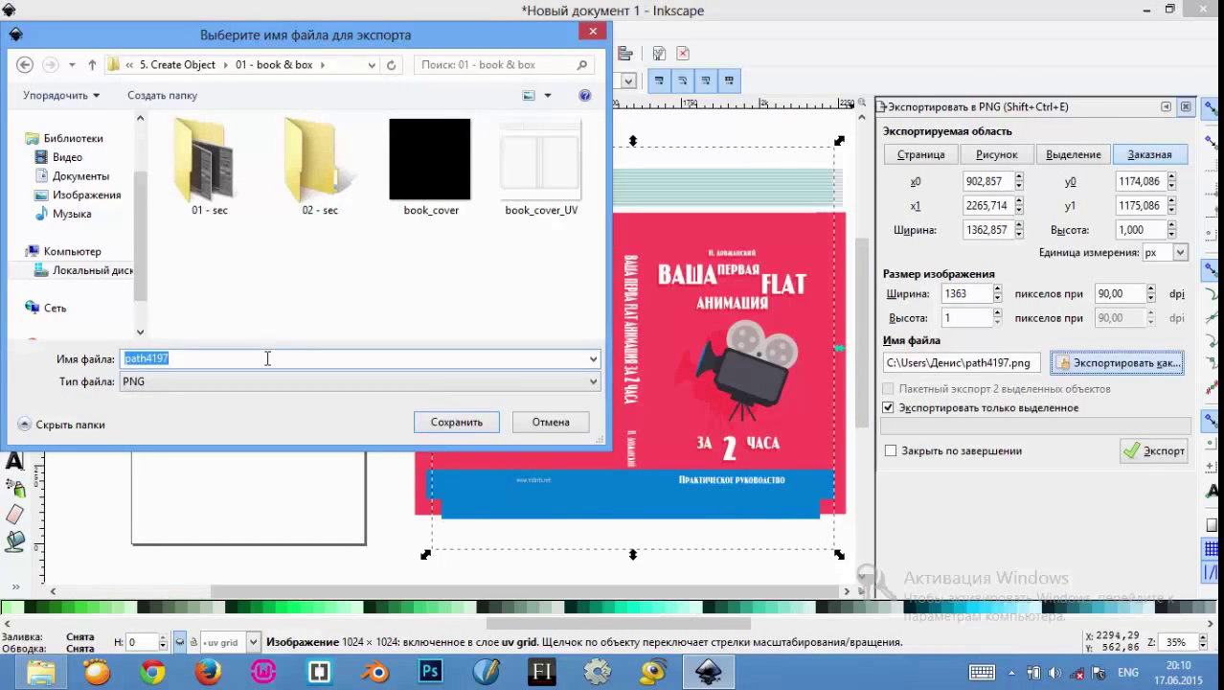
pyautogui.write('b')
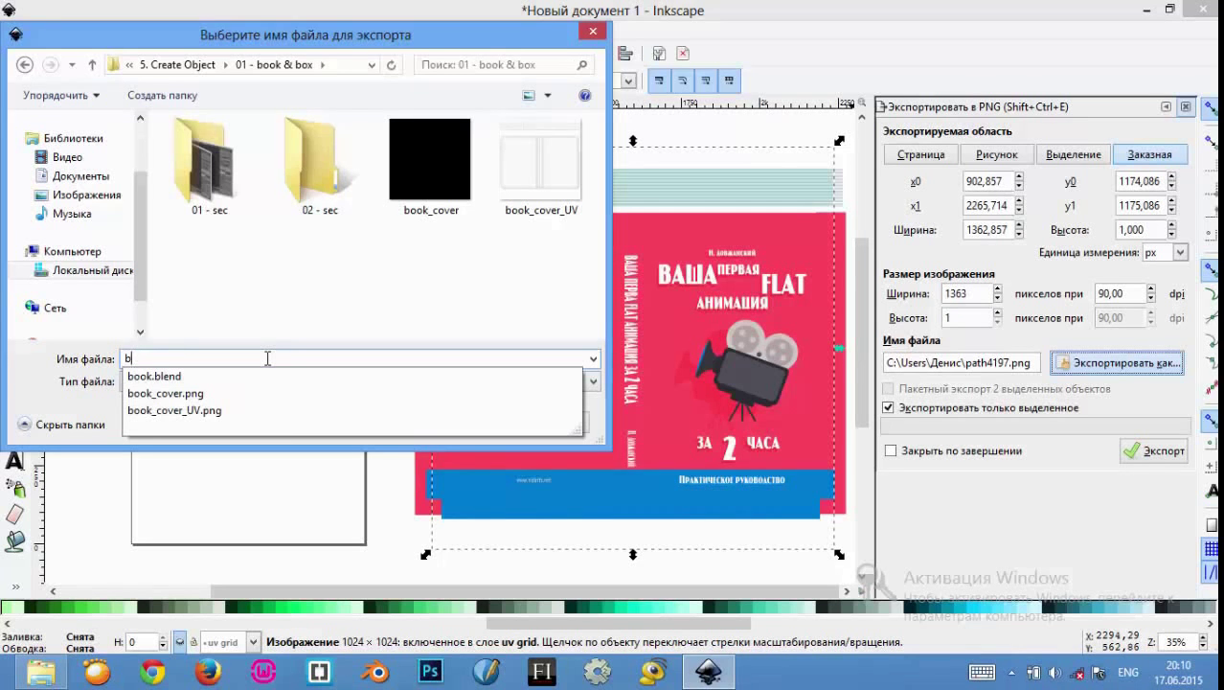
pyautogui.write('ook.blen')
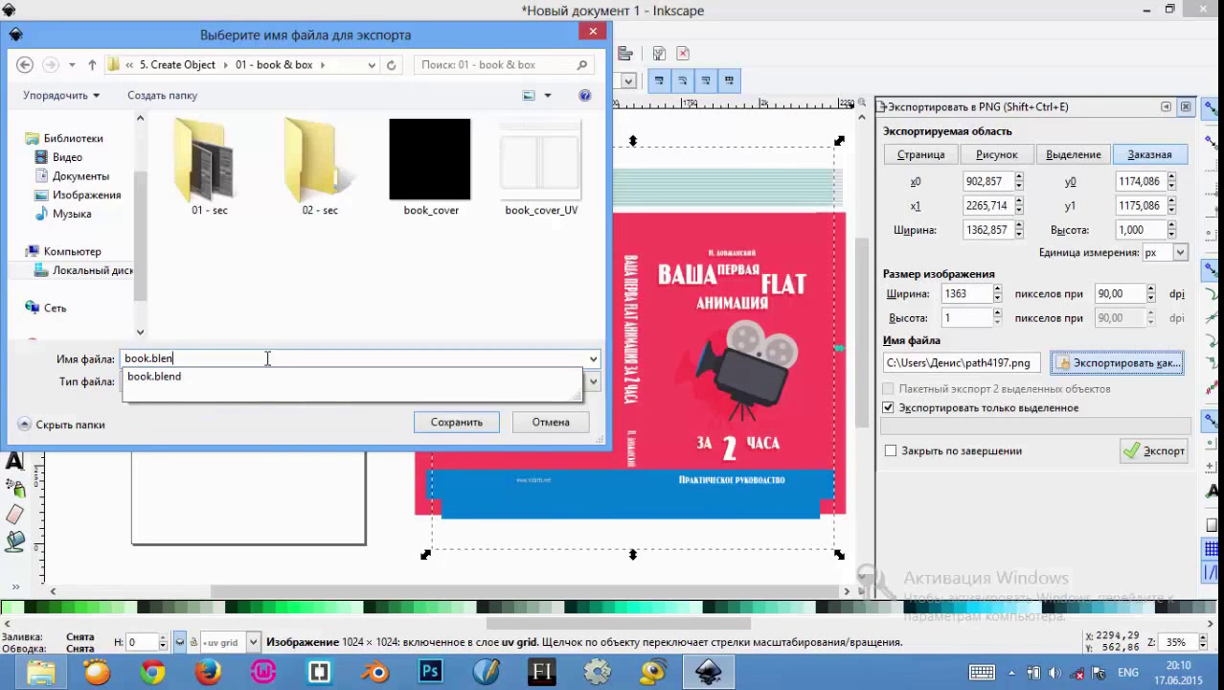
pyautogui.press('BackSpace')
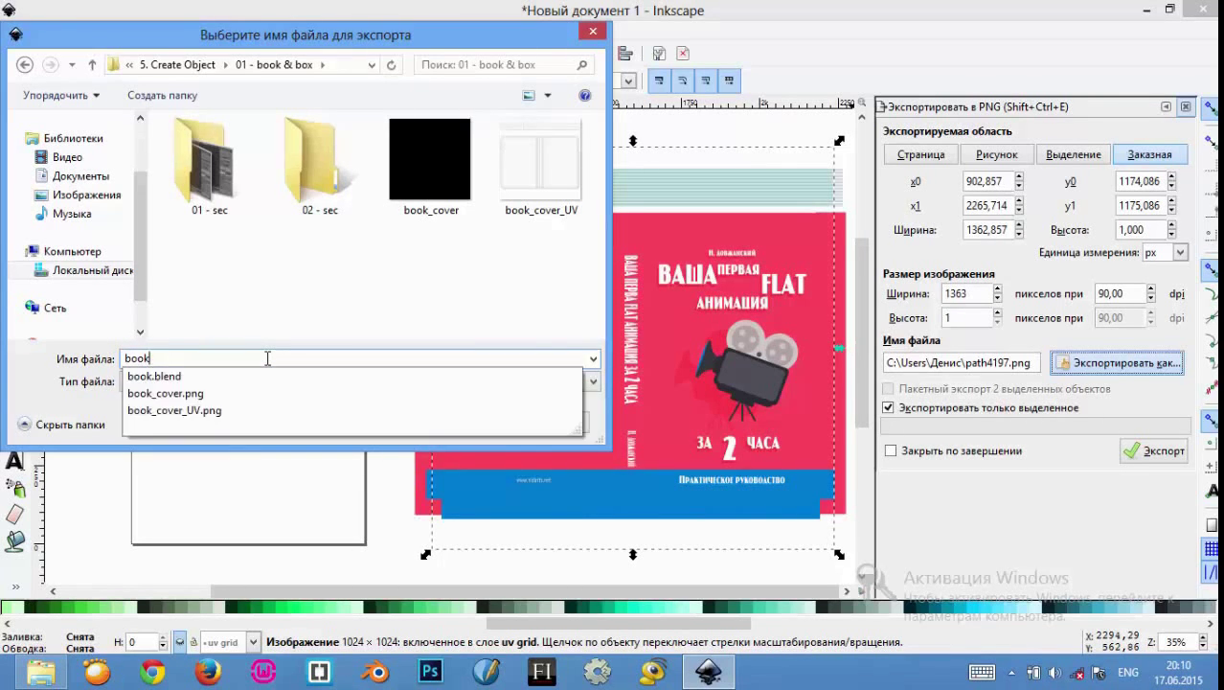
pyautogui.write('_')
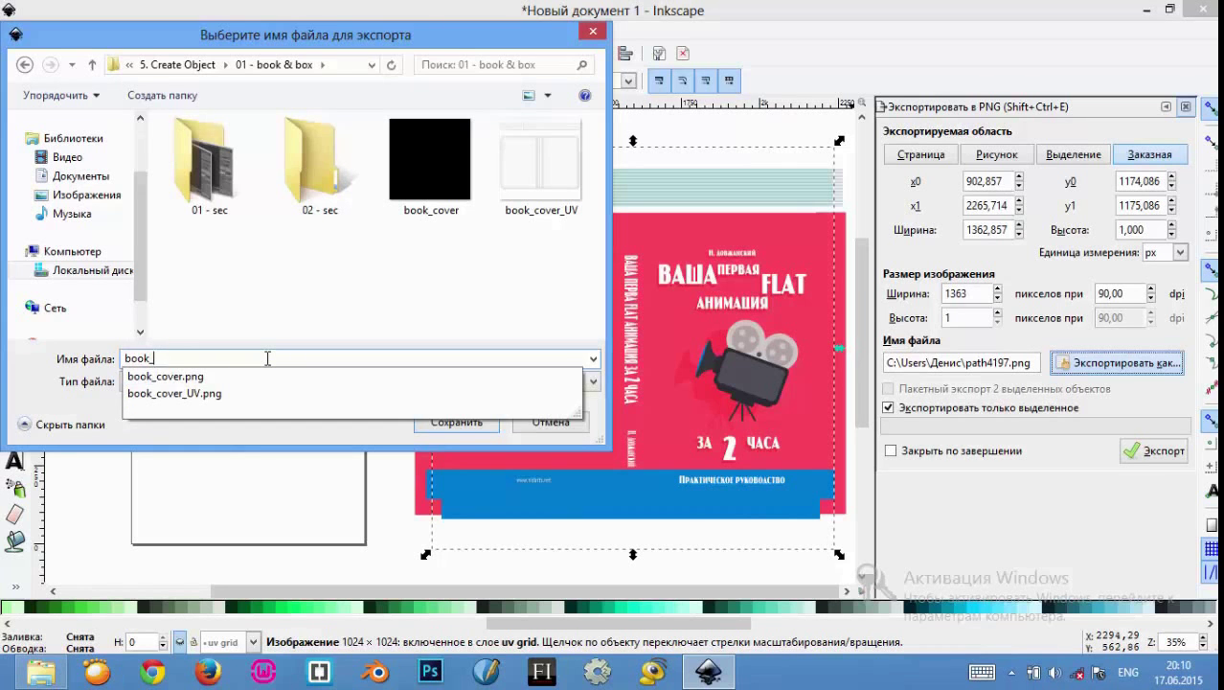
pyautogui.write('texture')
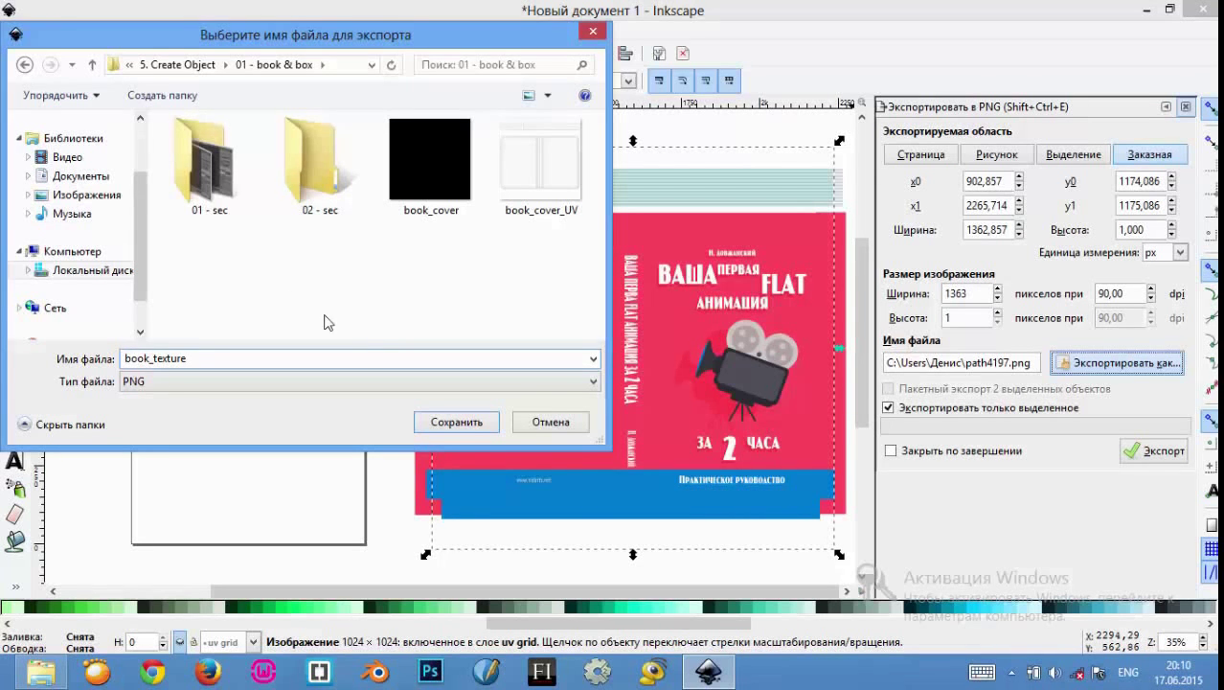
pyautogui.click(456, 422)
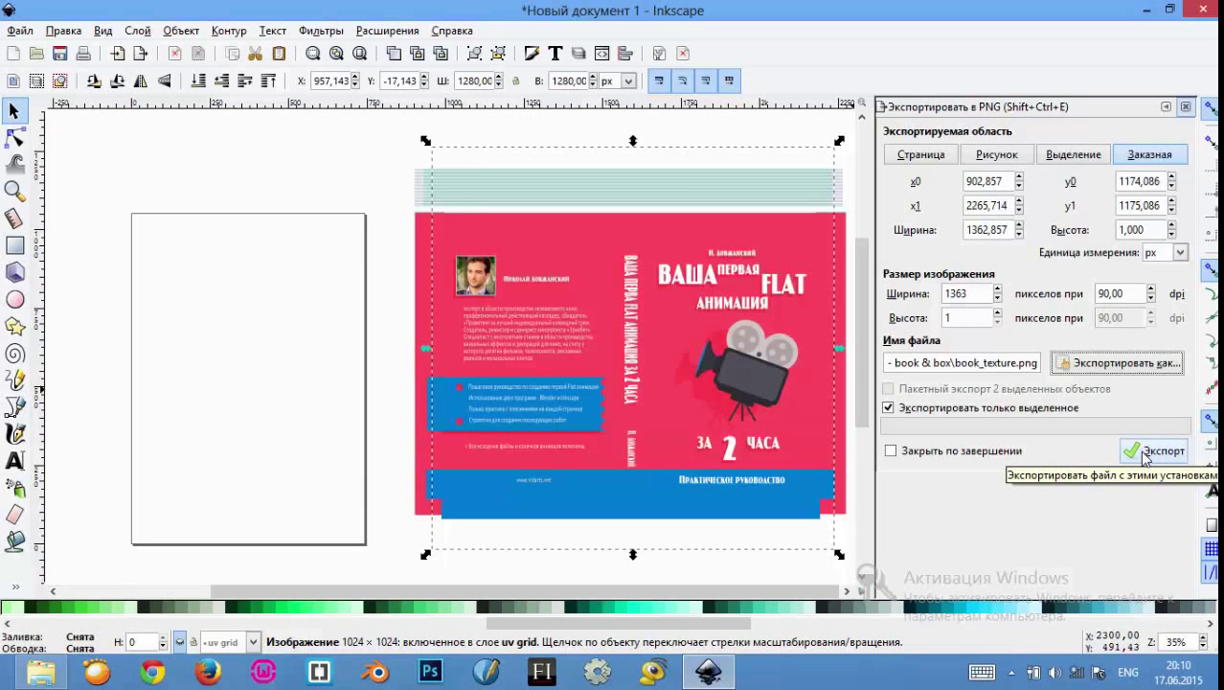
# Step: Export the selection area at 1280 × 1280 px, 90 dpi to book_texture.png
pyautogui.click(1059, 158)
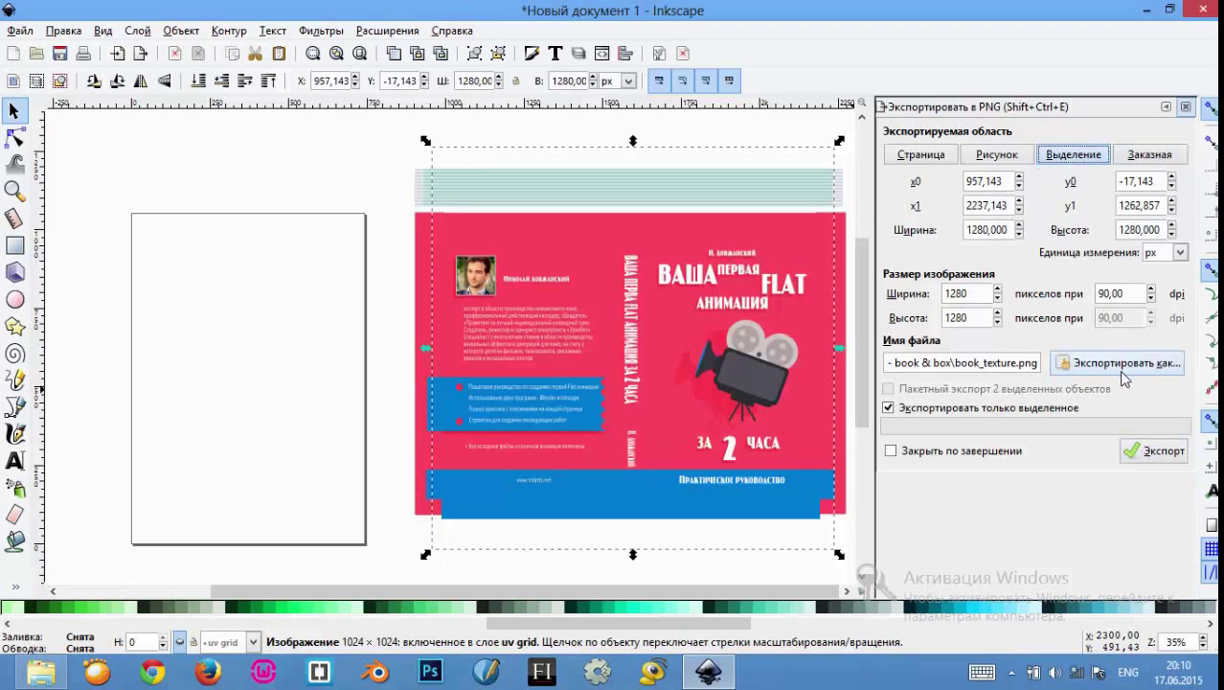
pyautogui.click(1150, 156)
pyautogui.click(1090, 161)
pyautogui.click(1152, 453)
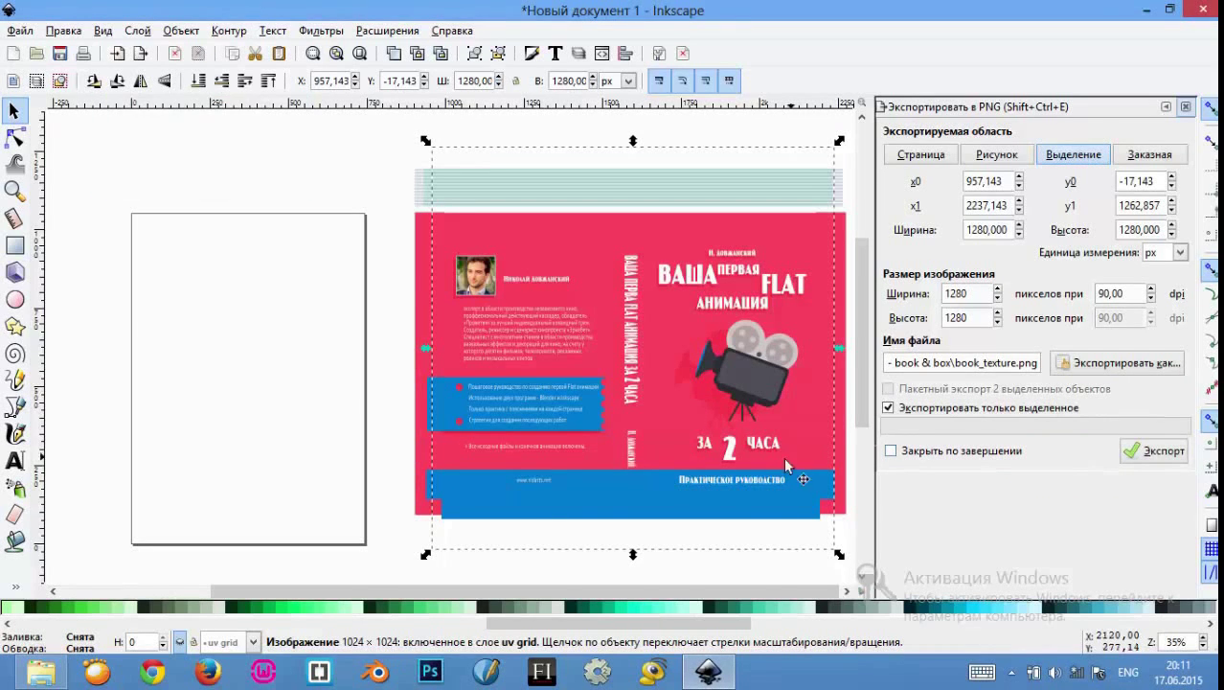
pyautogui.click(23, 31)
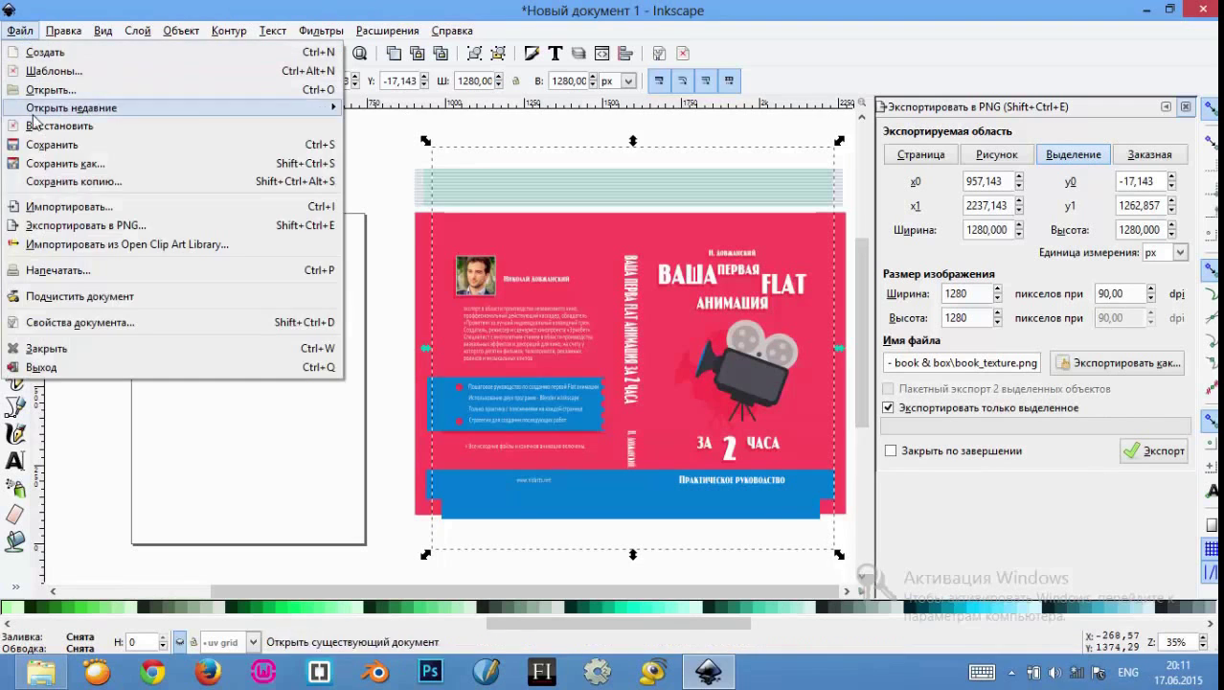
# Step: Save the drawing as book_cover.svg in the recent '01 - book & box' folder
pyautogui.click(76, 165)
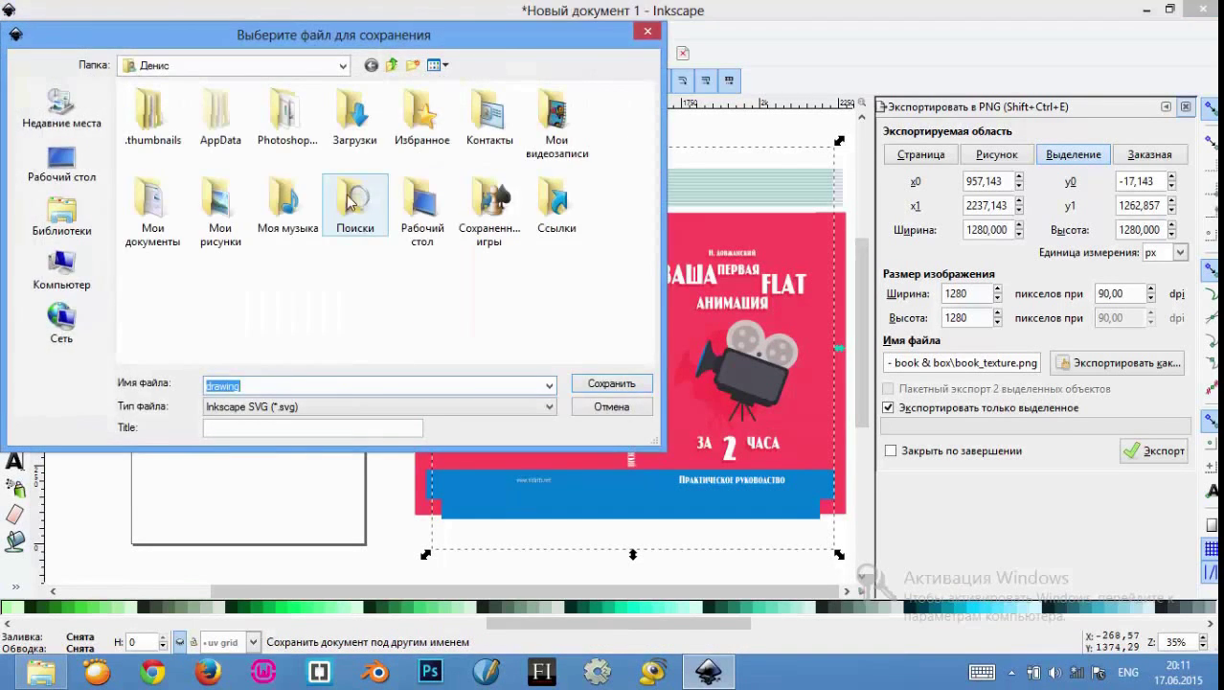
pyautogui.click(99, 129)
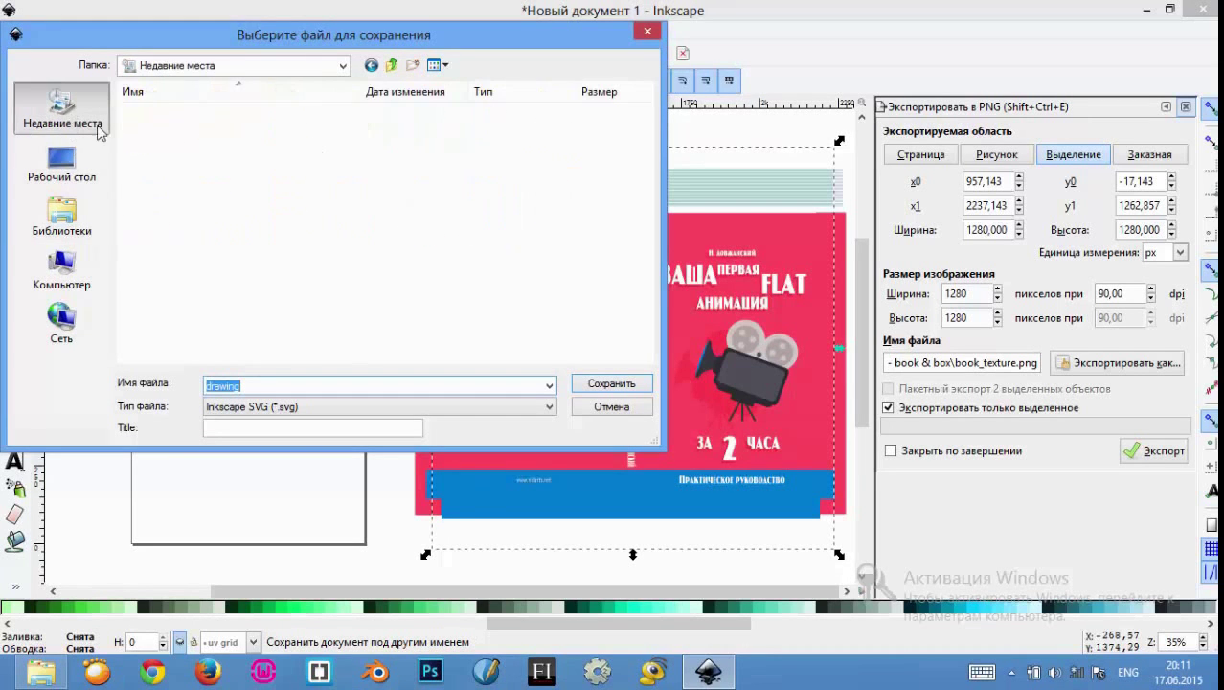
pyautogui.click(249, 111)
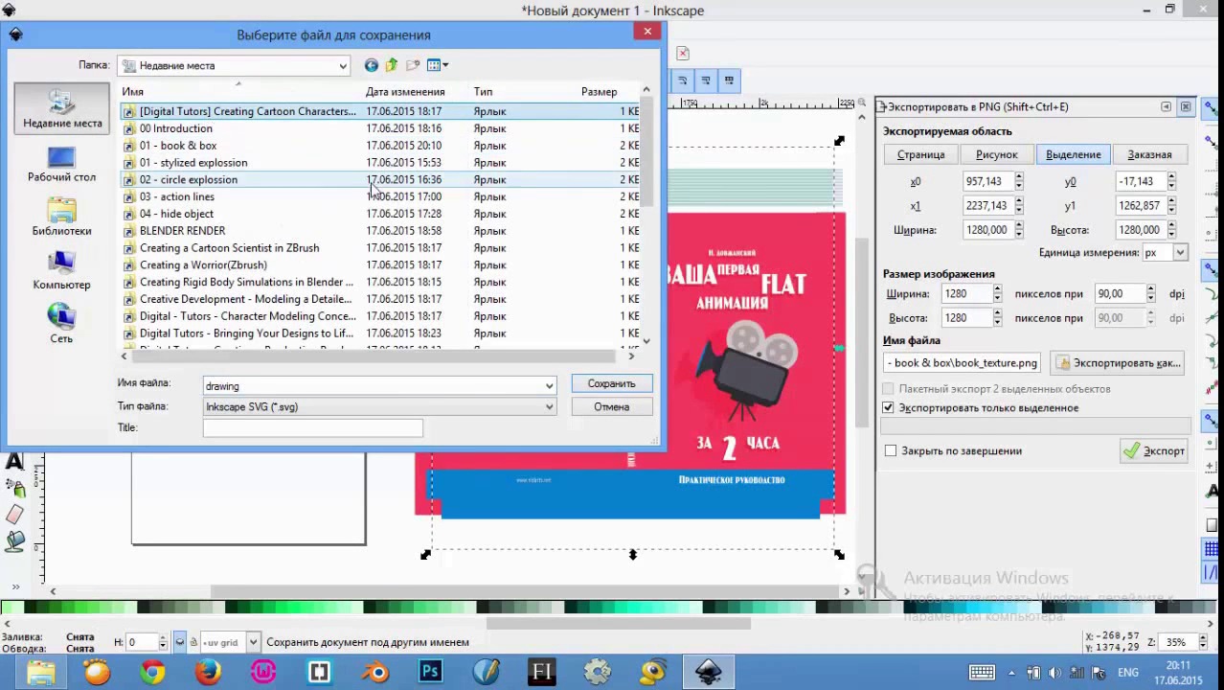
pyautogui.doubleClick(199, 146)
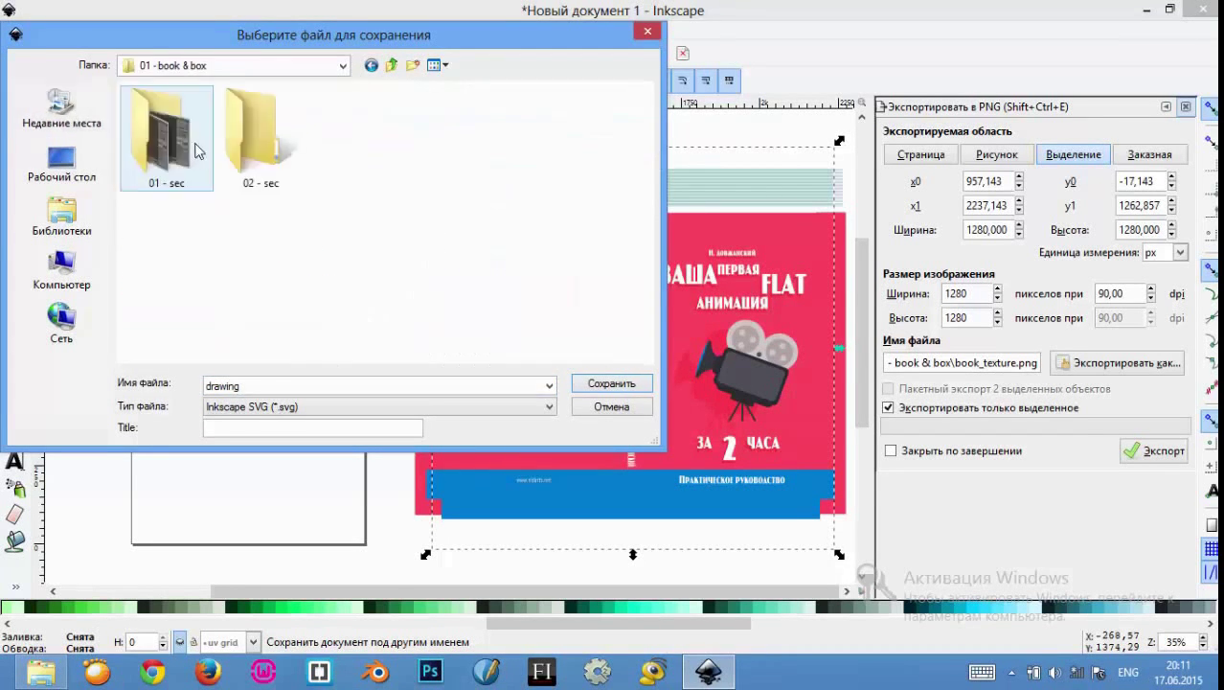
pyautogui.doubleClick(272, 383)
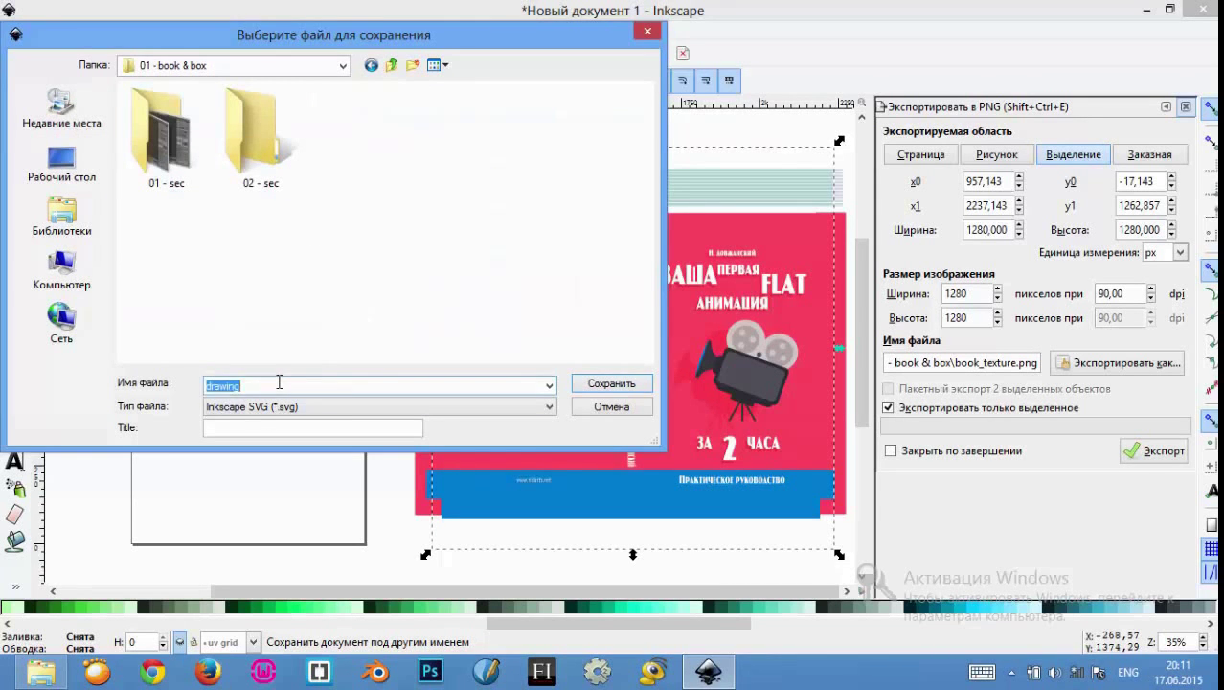
pyautogui.write('bo')
pyautogui.press('Down')
pyautogui.press('Down')
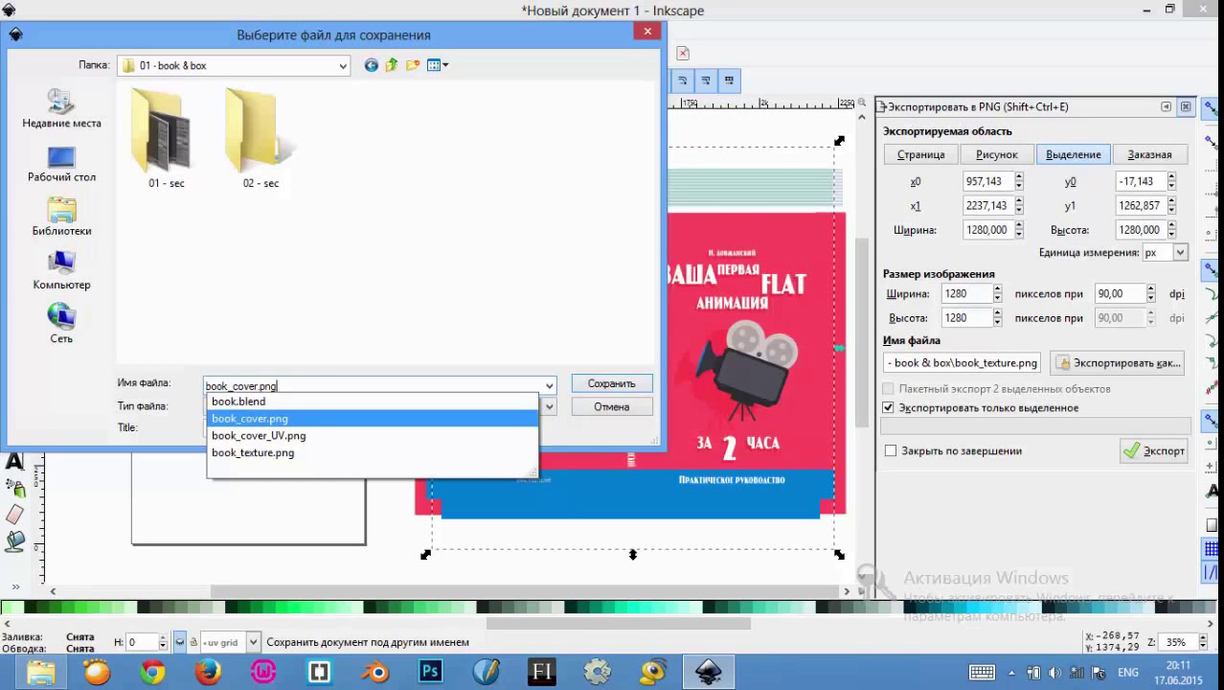
pyautogui.press('BackSpace')
pyautogui.press('BackSpace')
pyautogui.press('BackSpace')
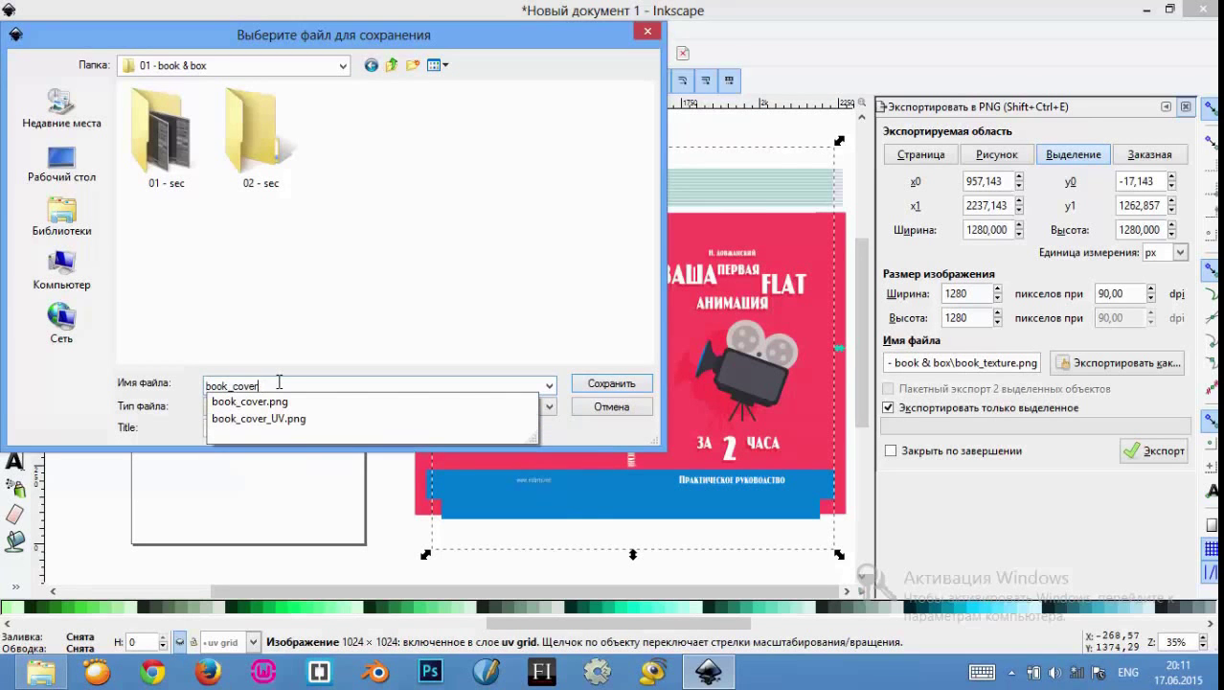
pyautogui.click(626, 383)
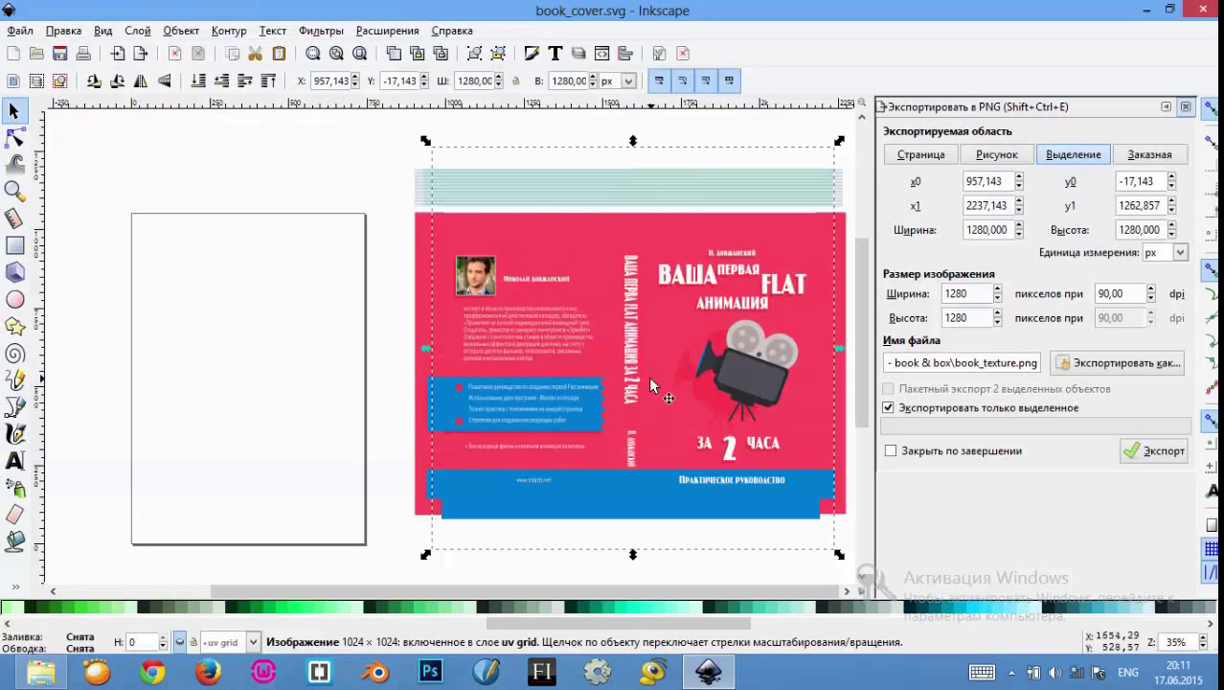